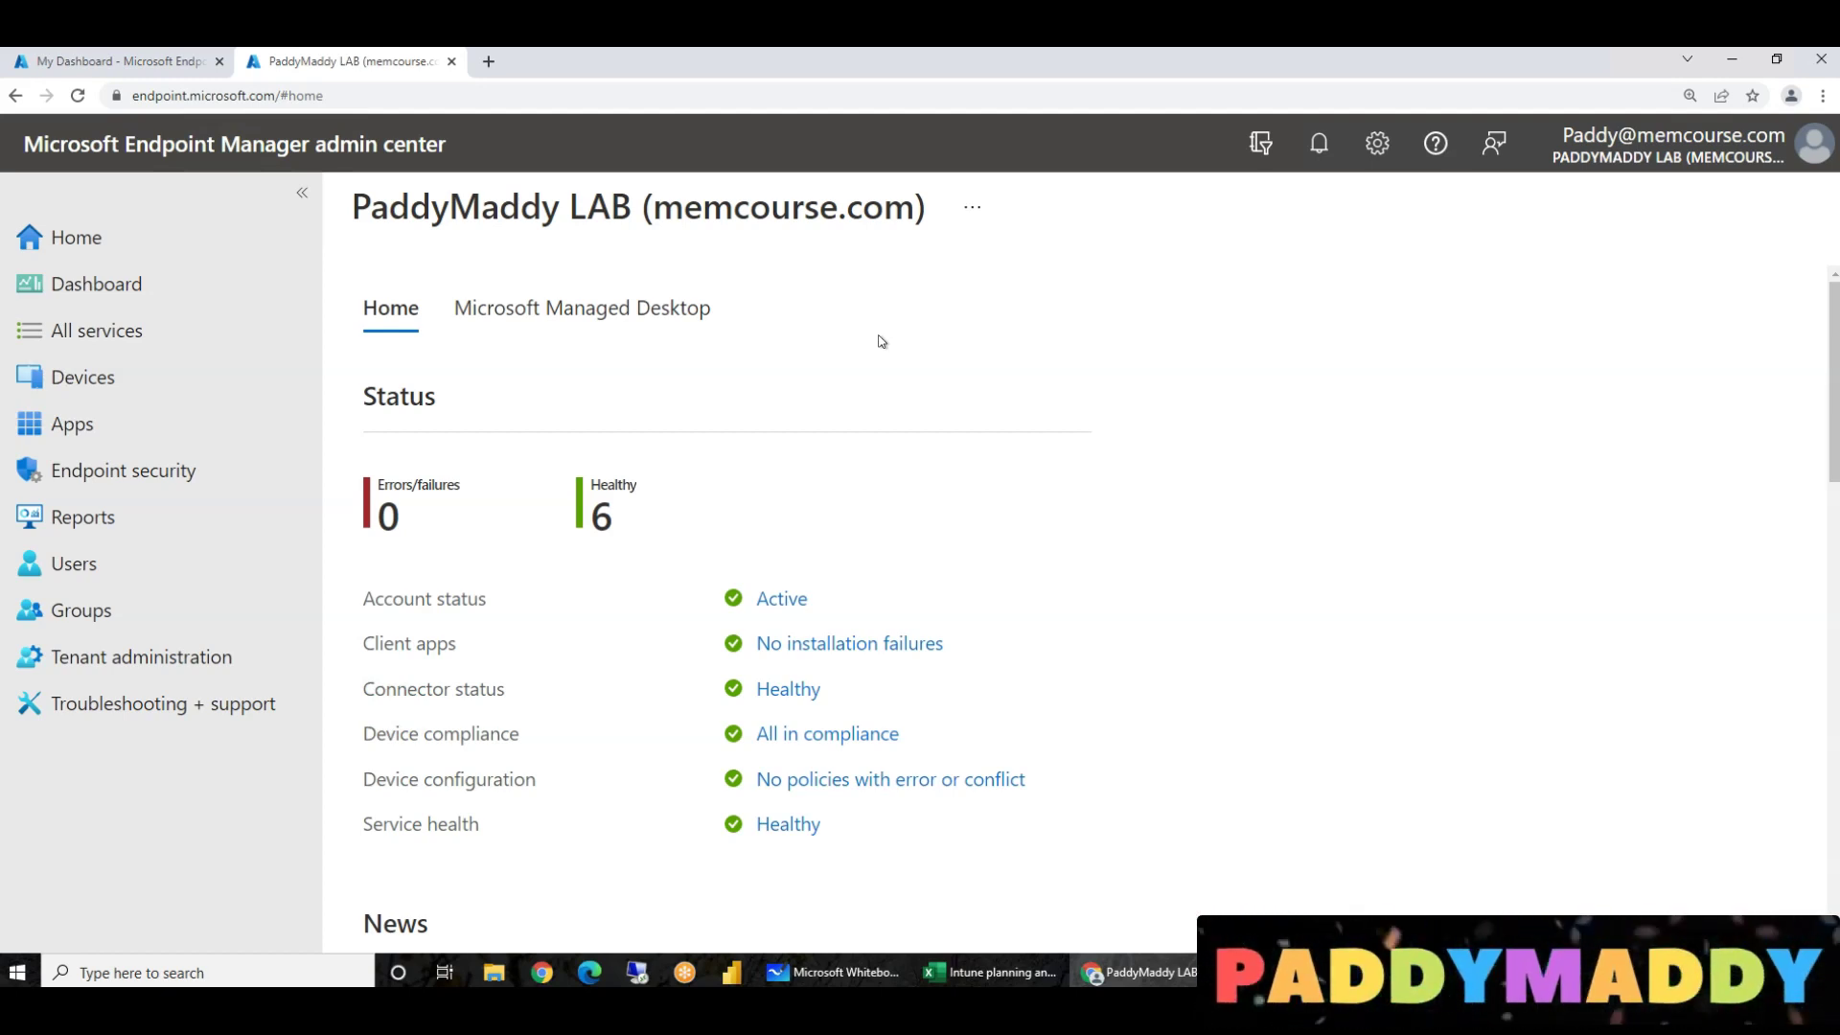
- Open the configuration profiles list for Windows devices
left_click(105, 384)
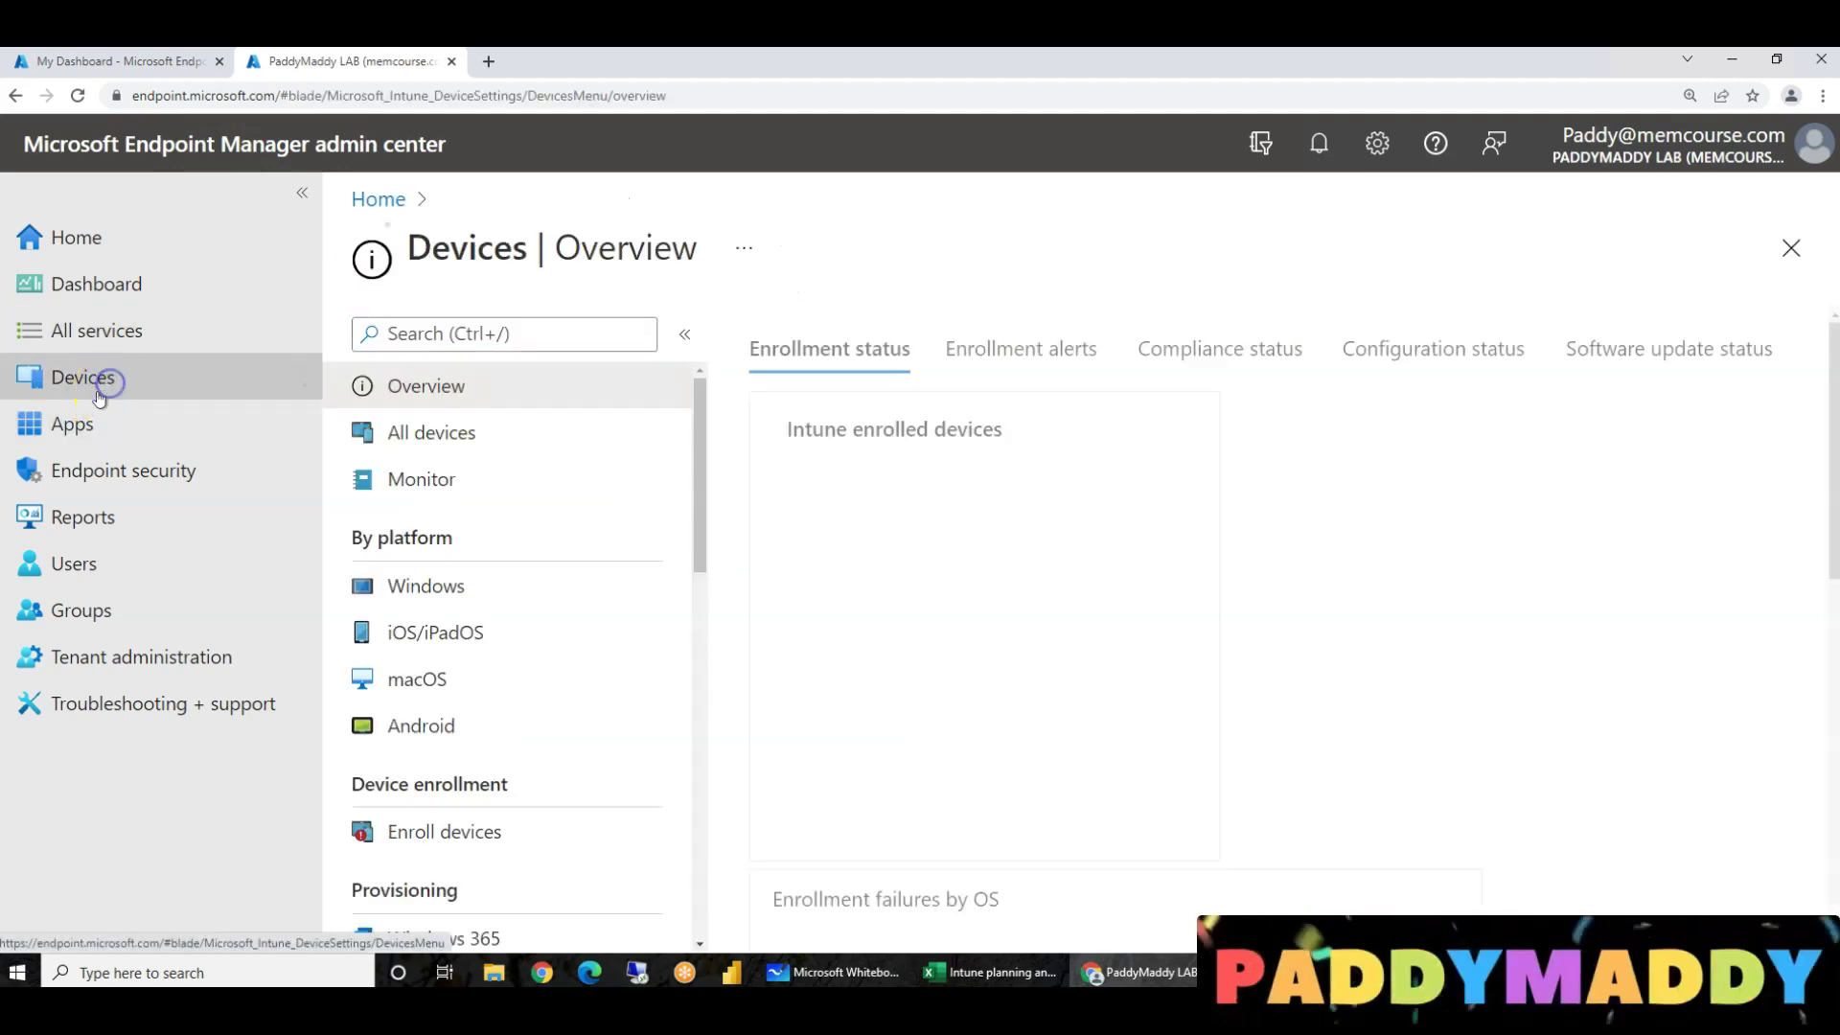
left_click(464, 590)
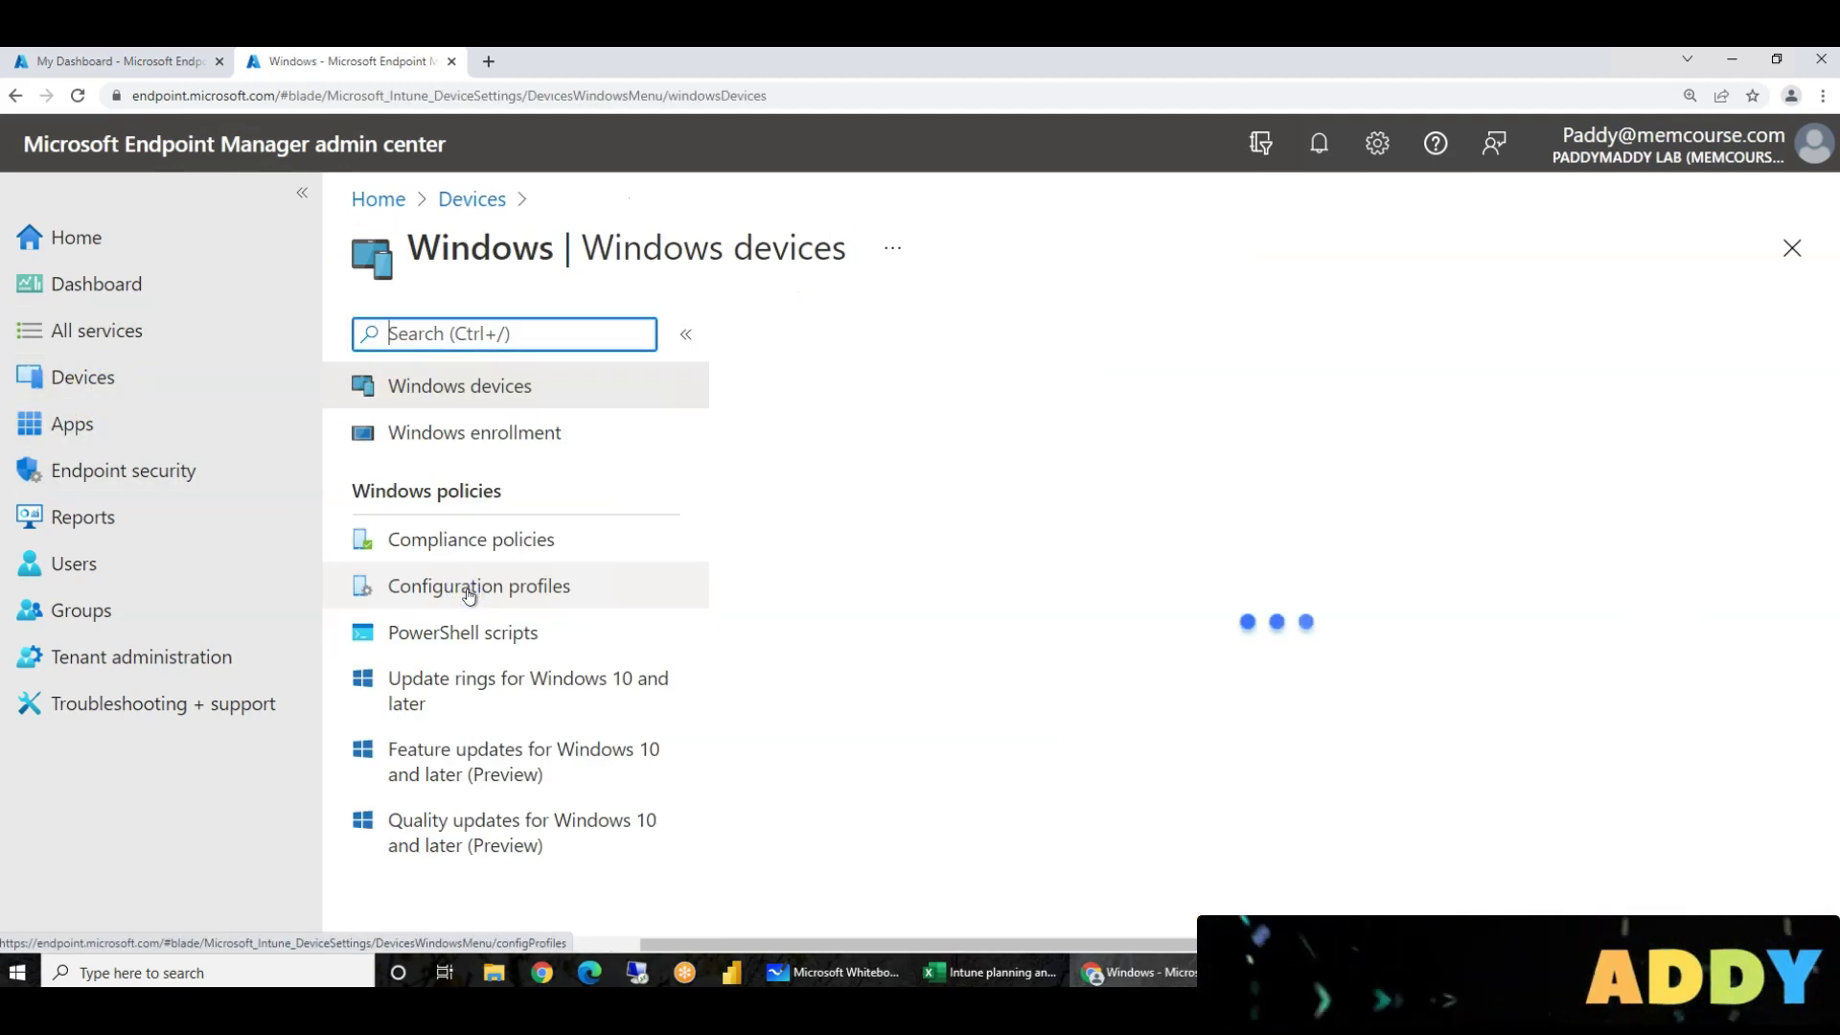
left_click(484, 540)
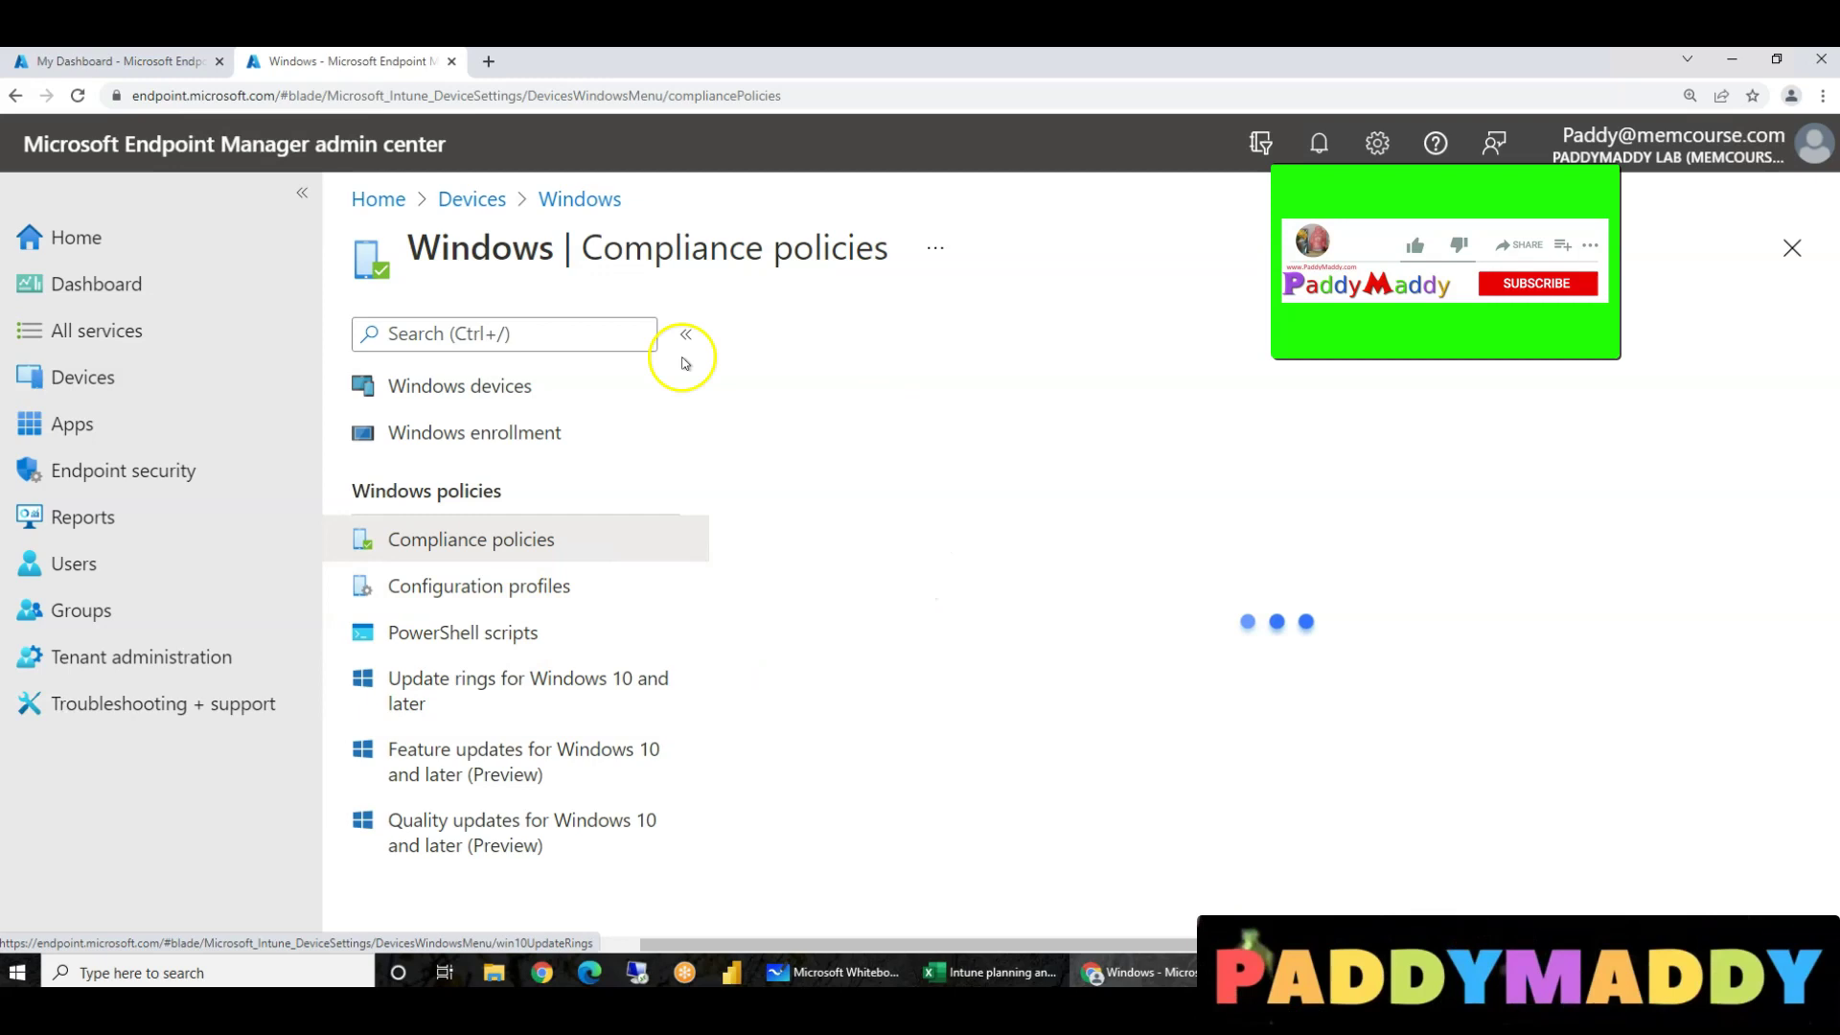
left_click(462, 600)
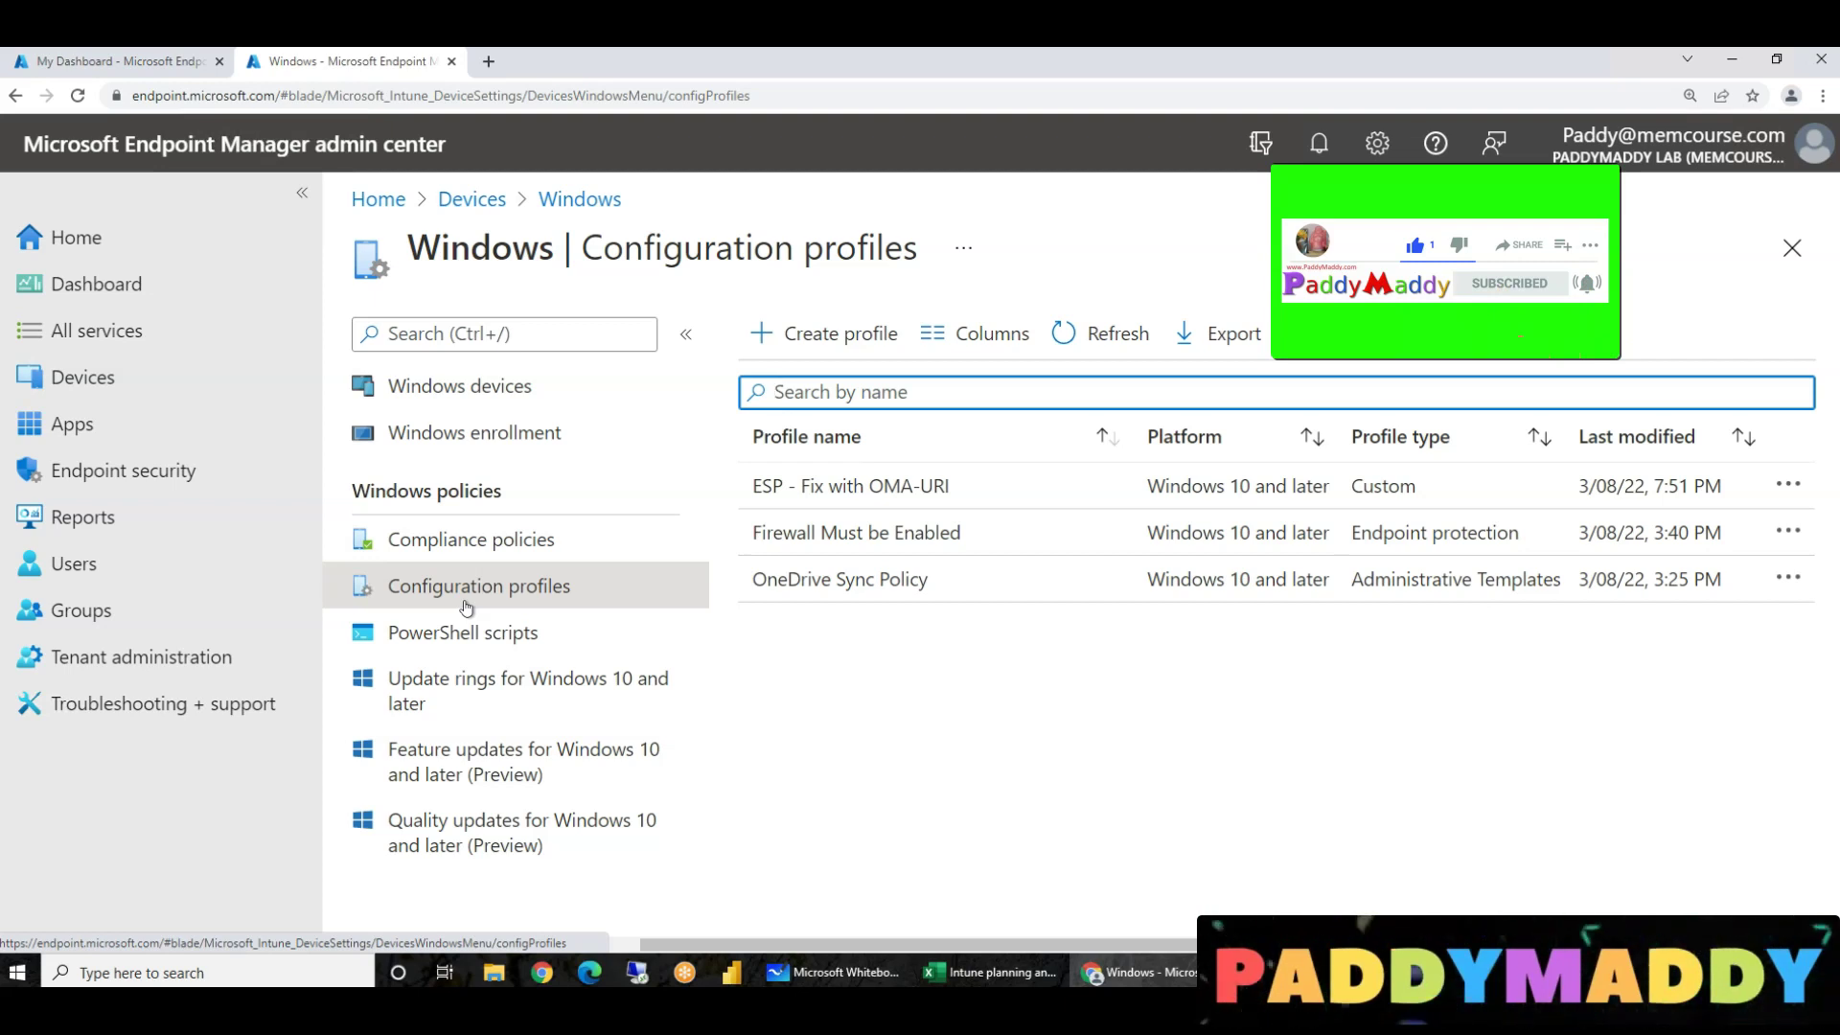
left_click(454, 494)
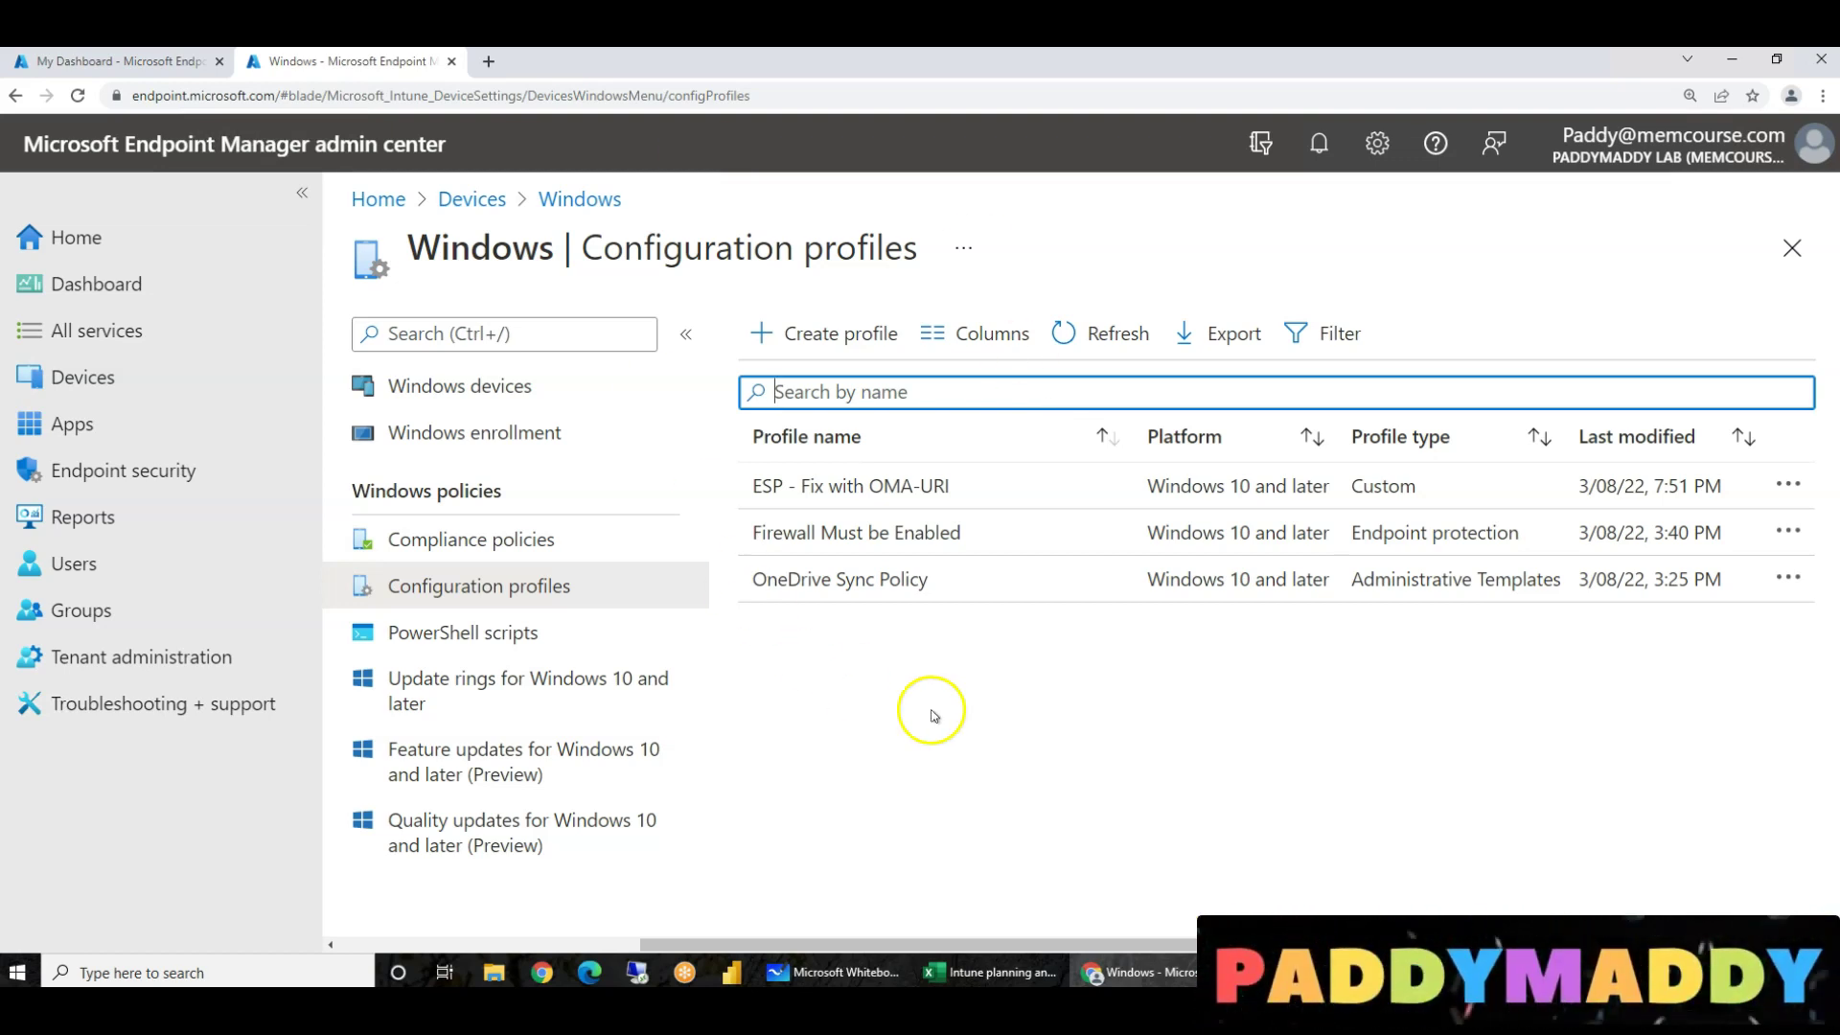
left_click(58, 608)
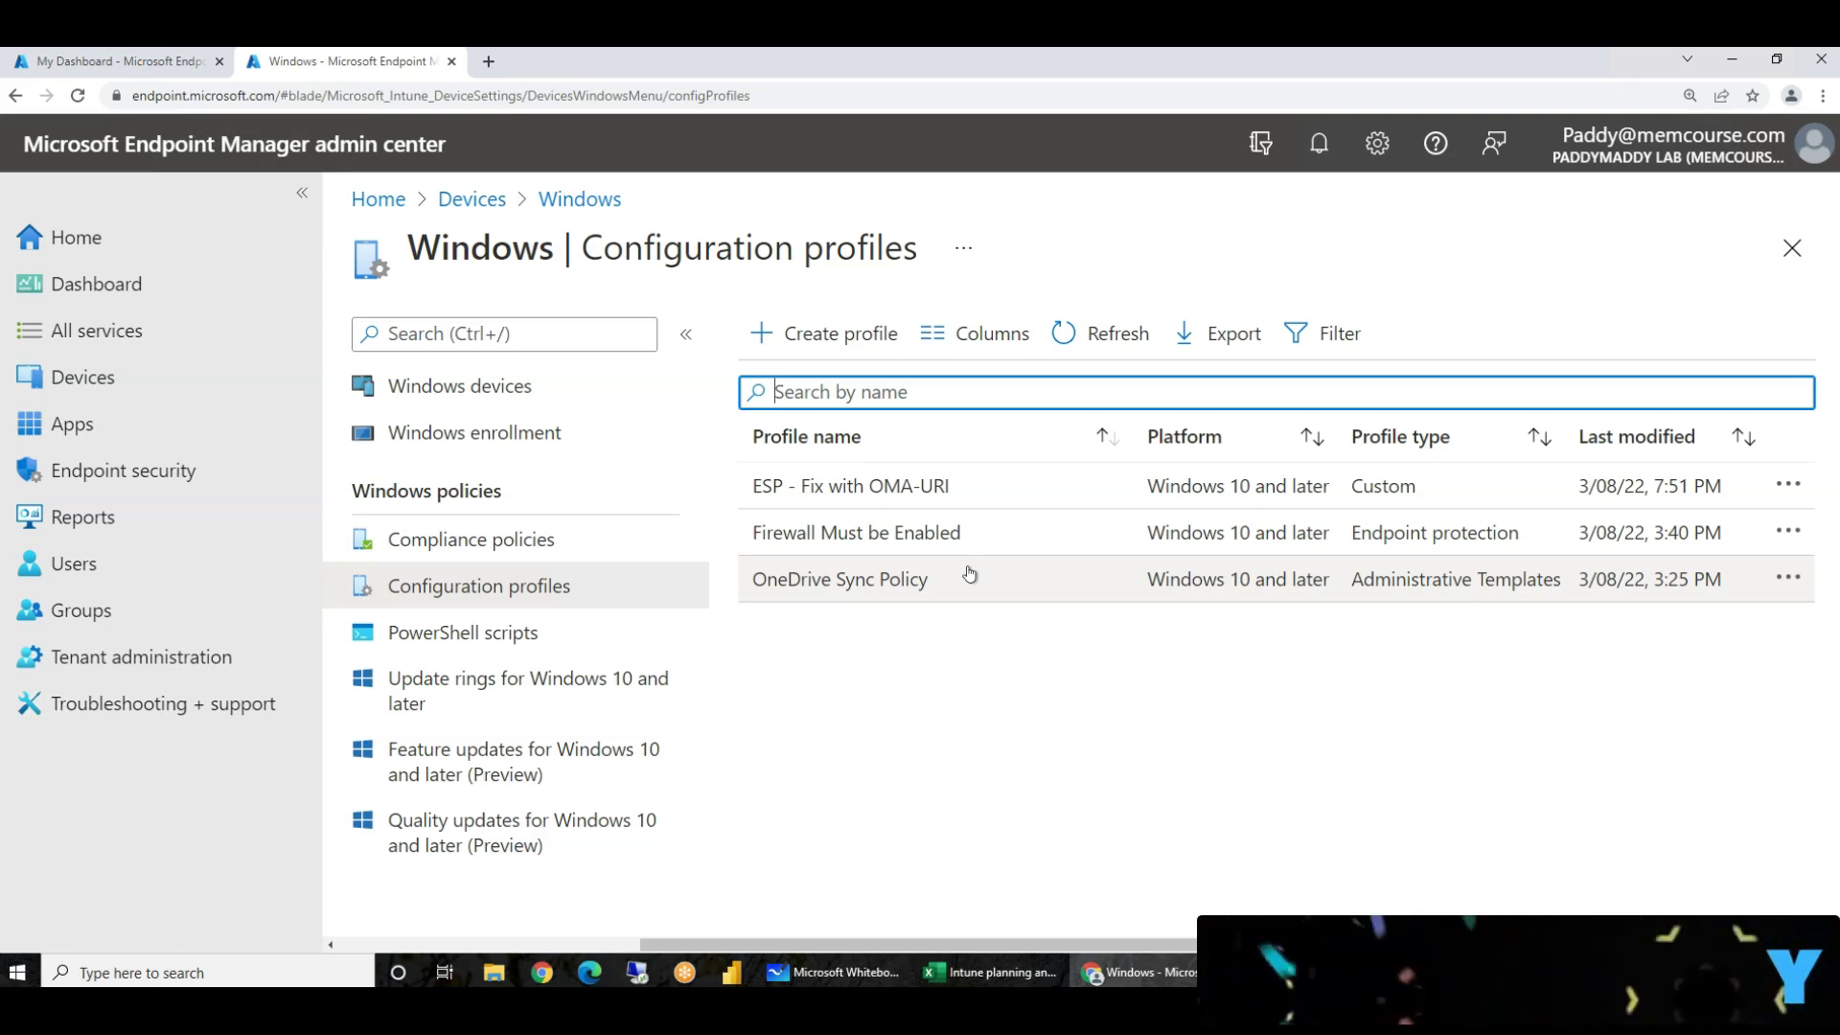
- Open the Firewall Must be Enabled profile and review its assignment status for devices and users
left_click(990, 533)
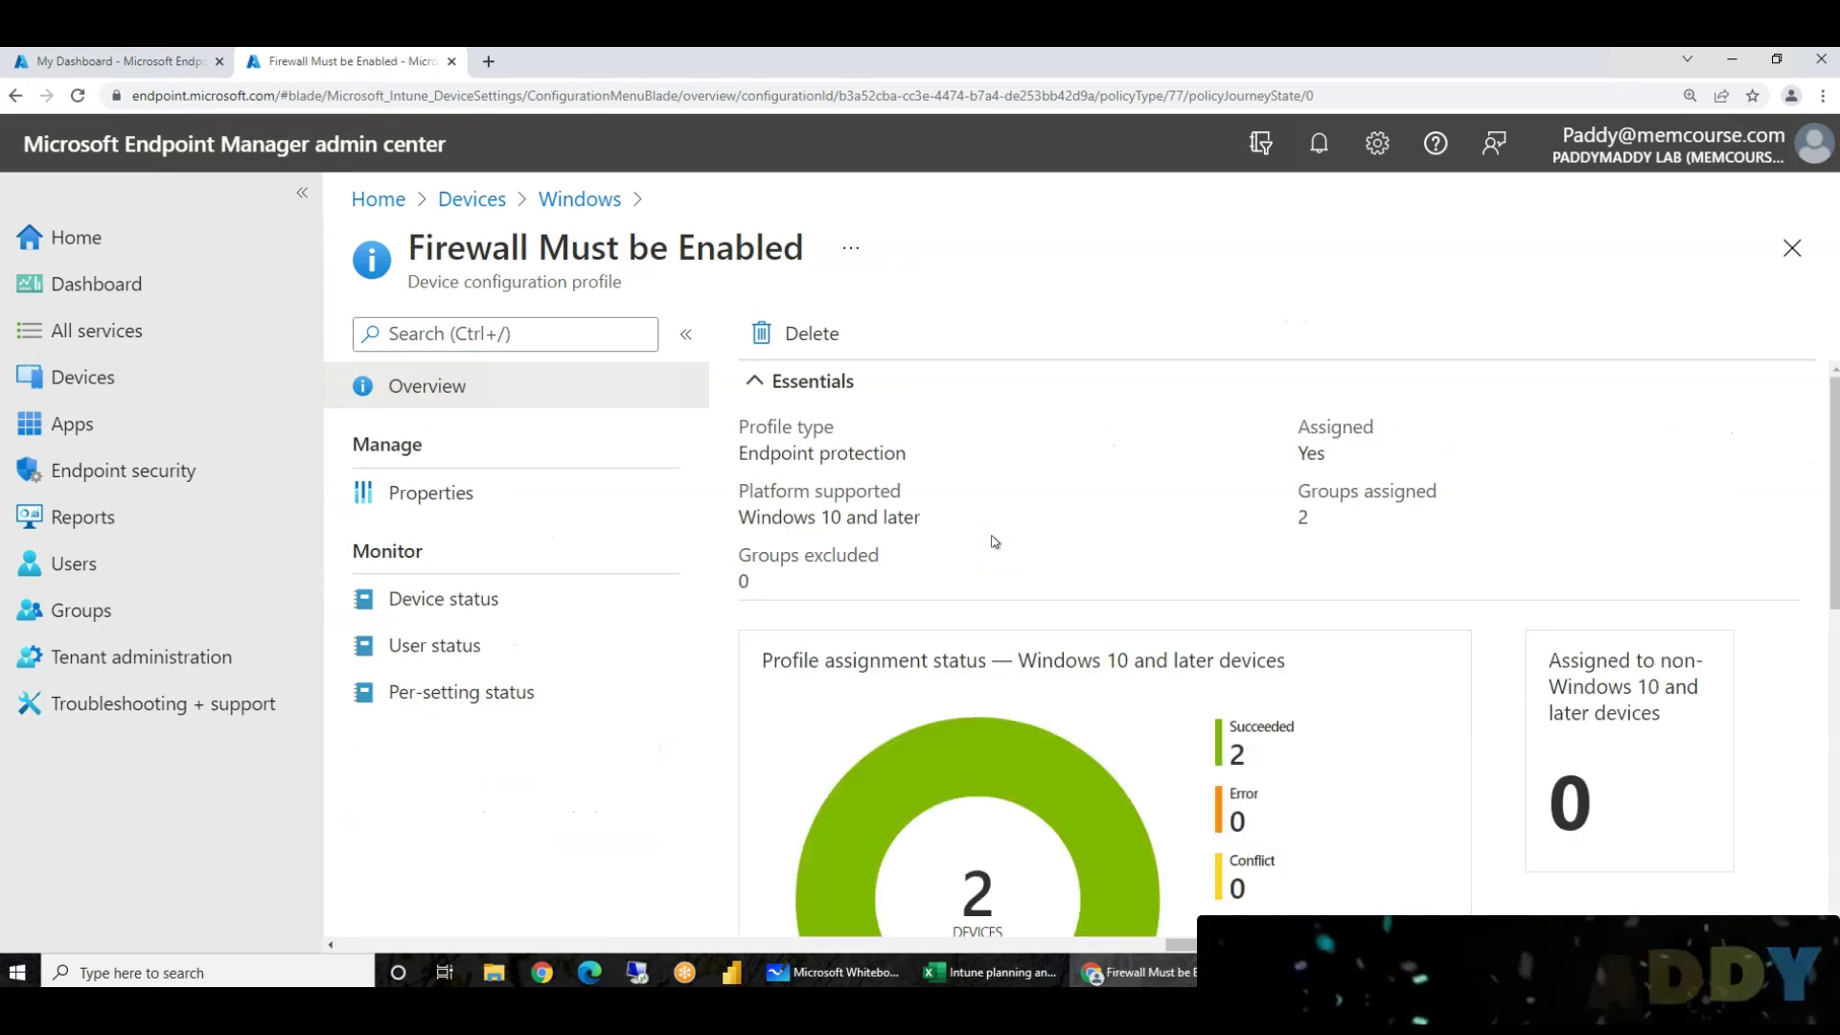
scroll(1187, 657, "down", 2)
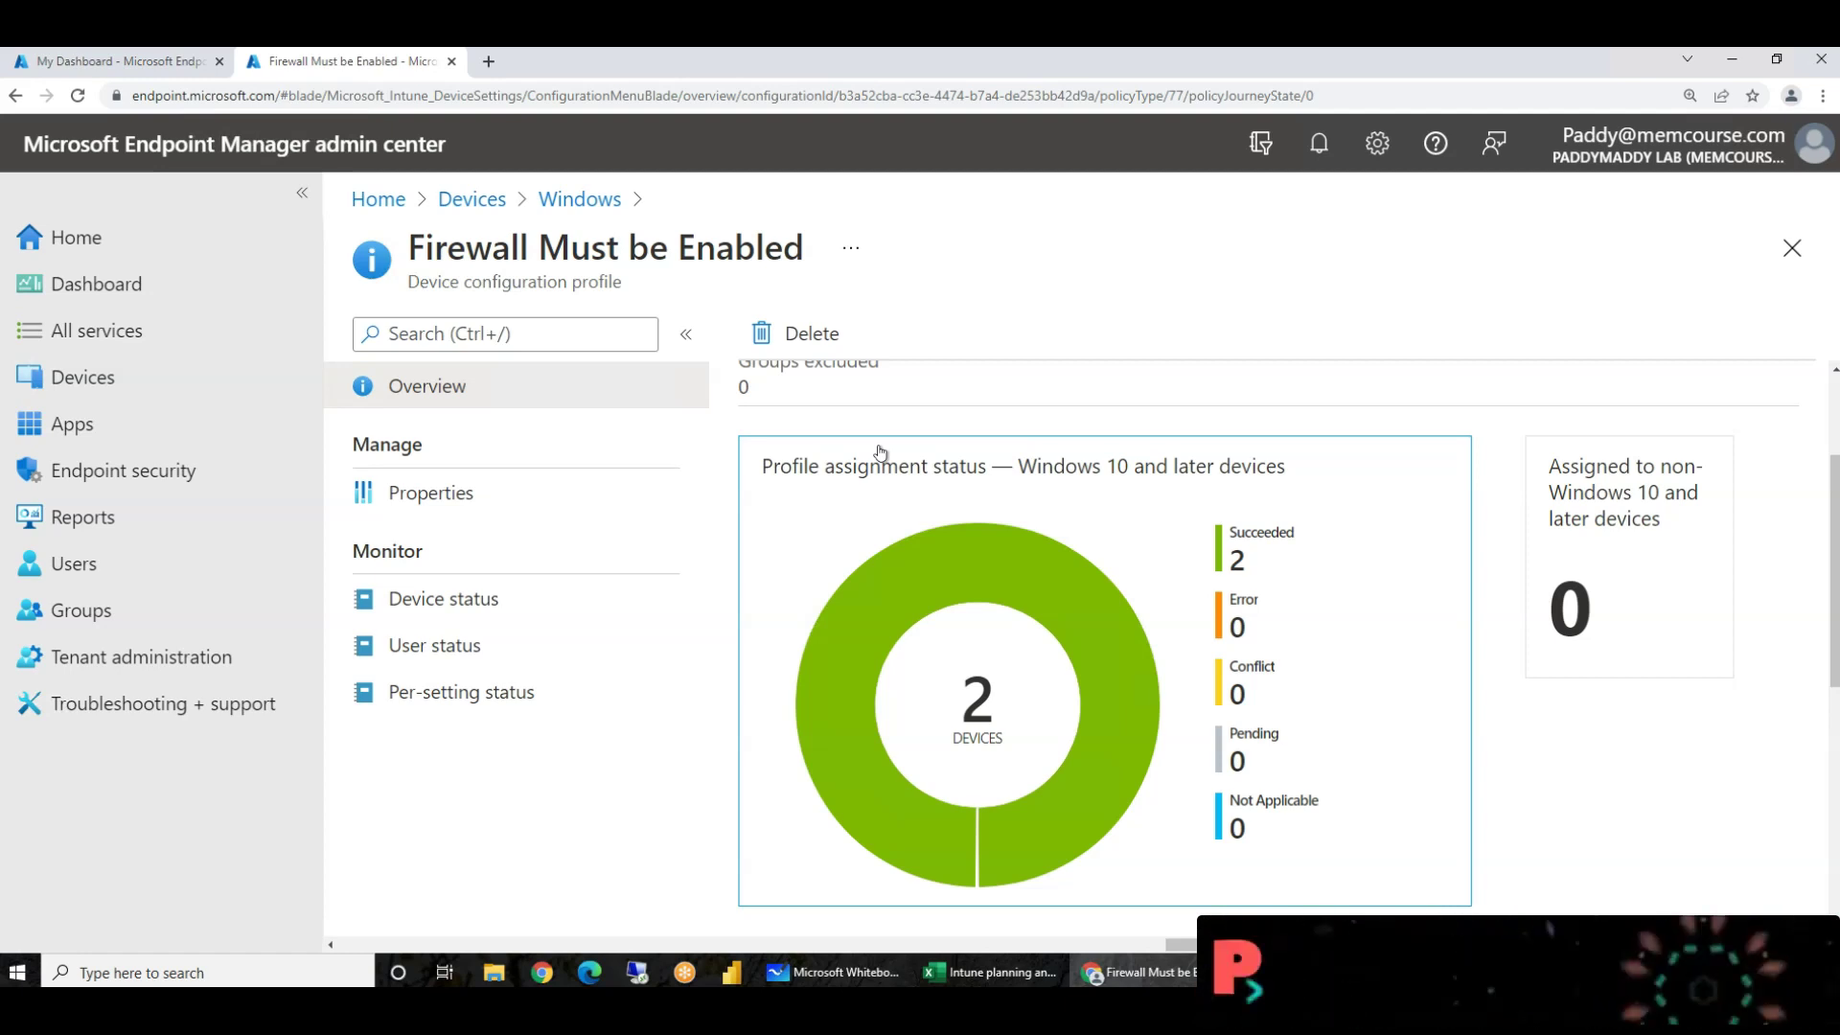
scroll(895, 587, "down", 5)
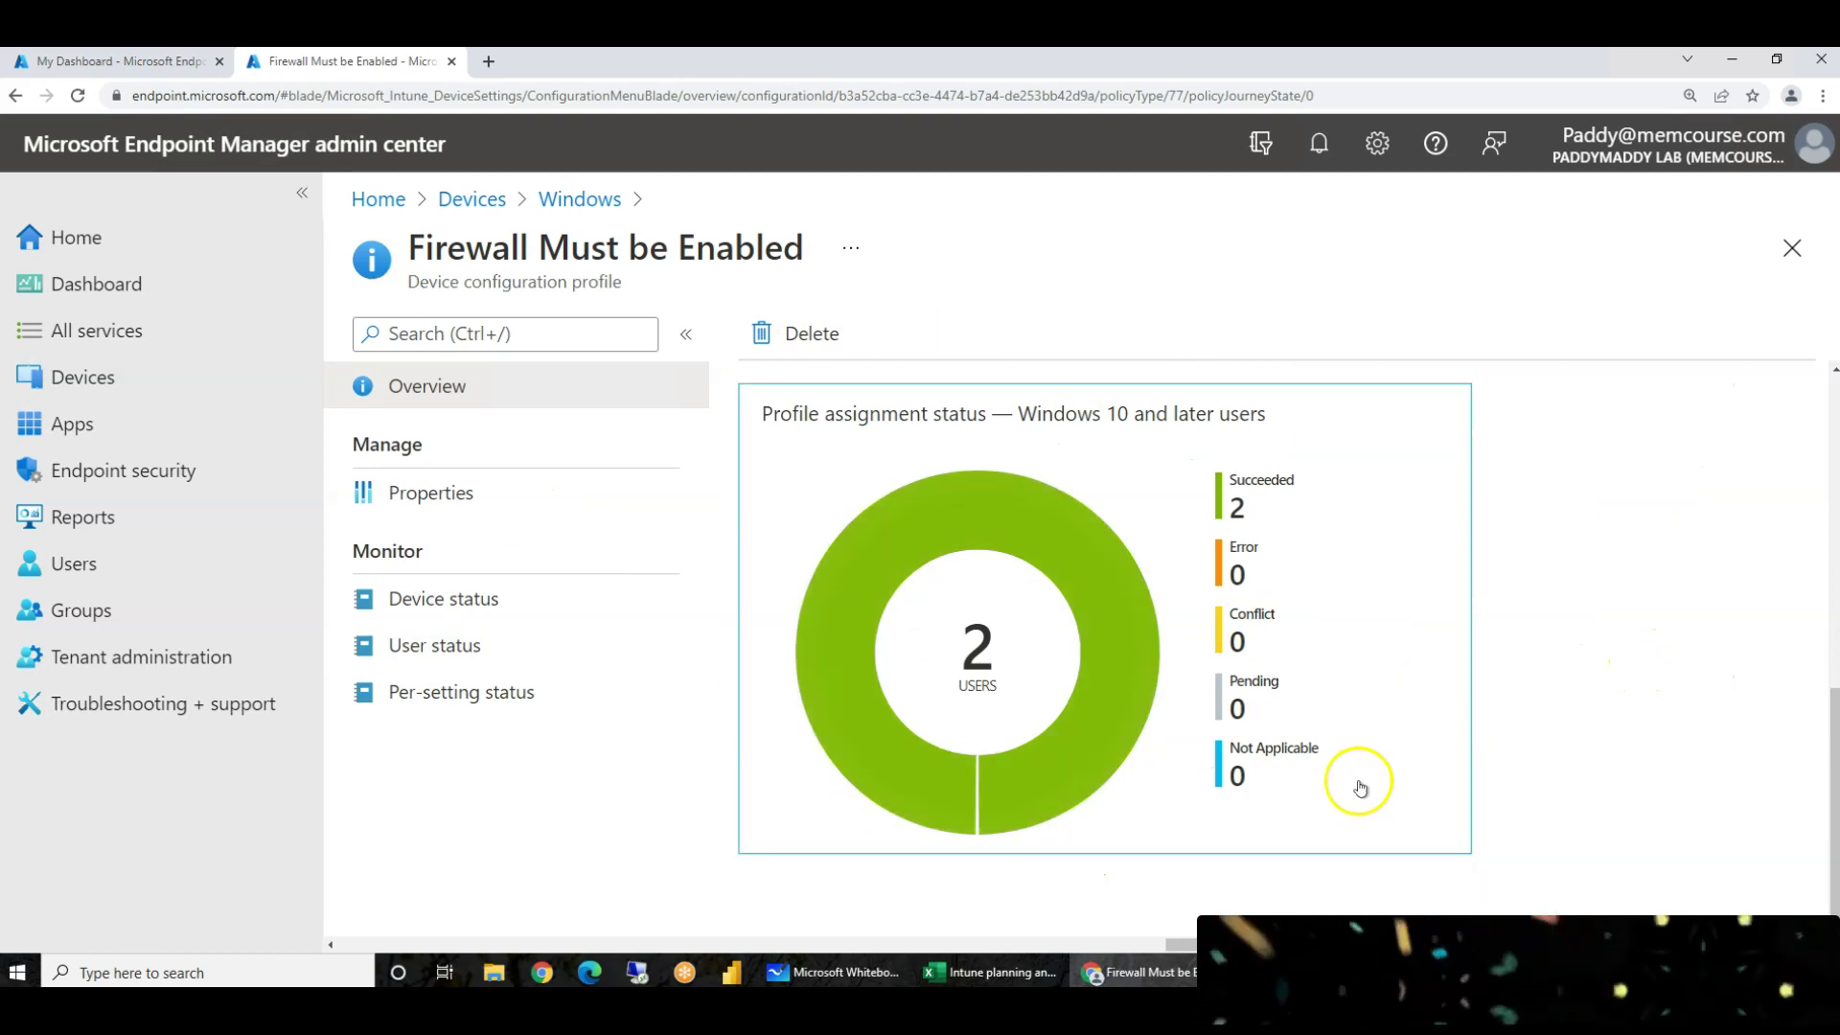
- Go to the Filters page in the Devices section
left_click(146, 386)
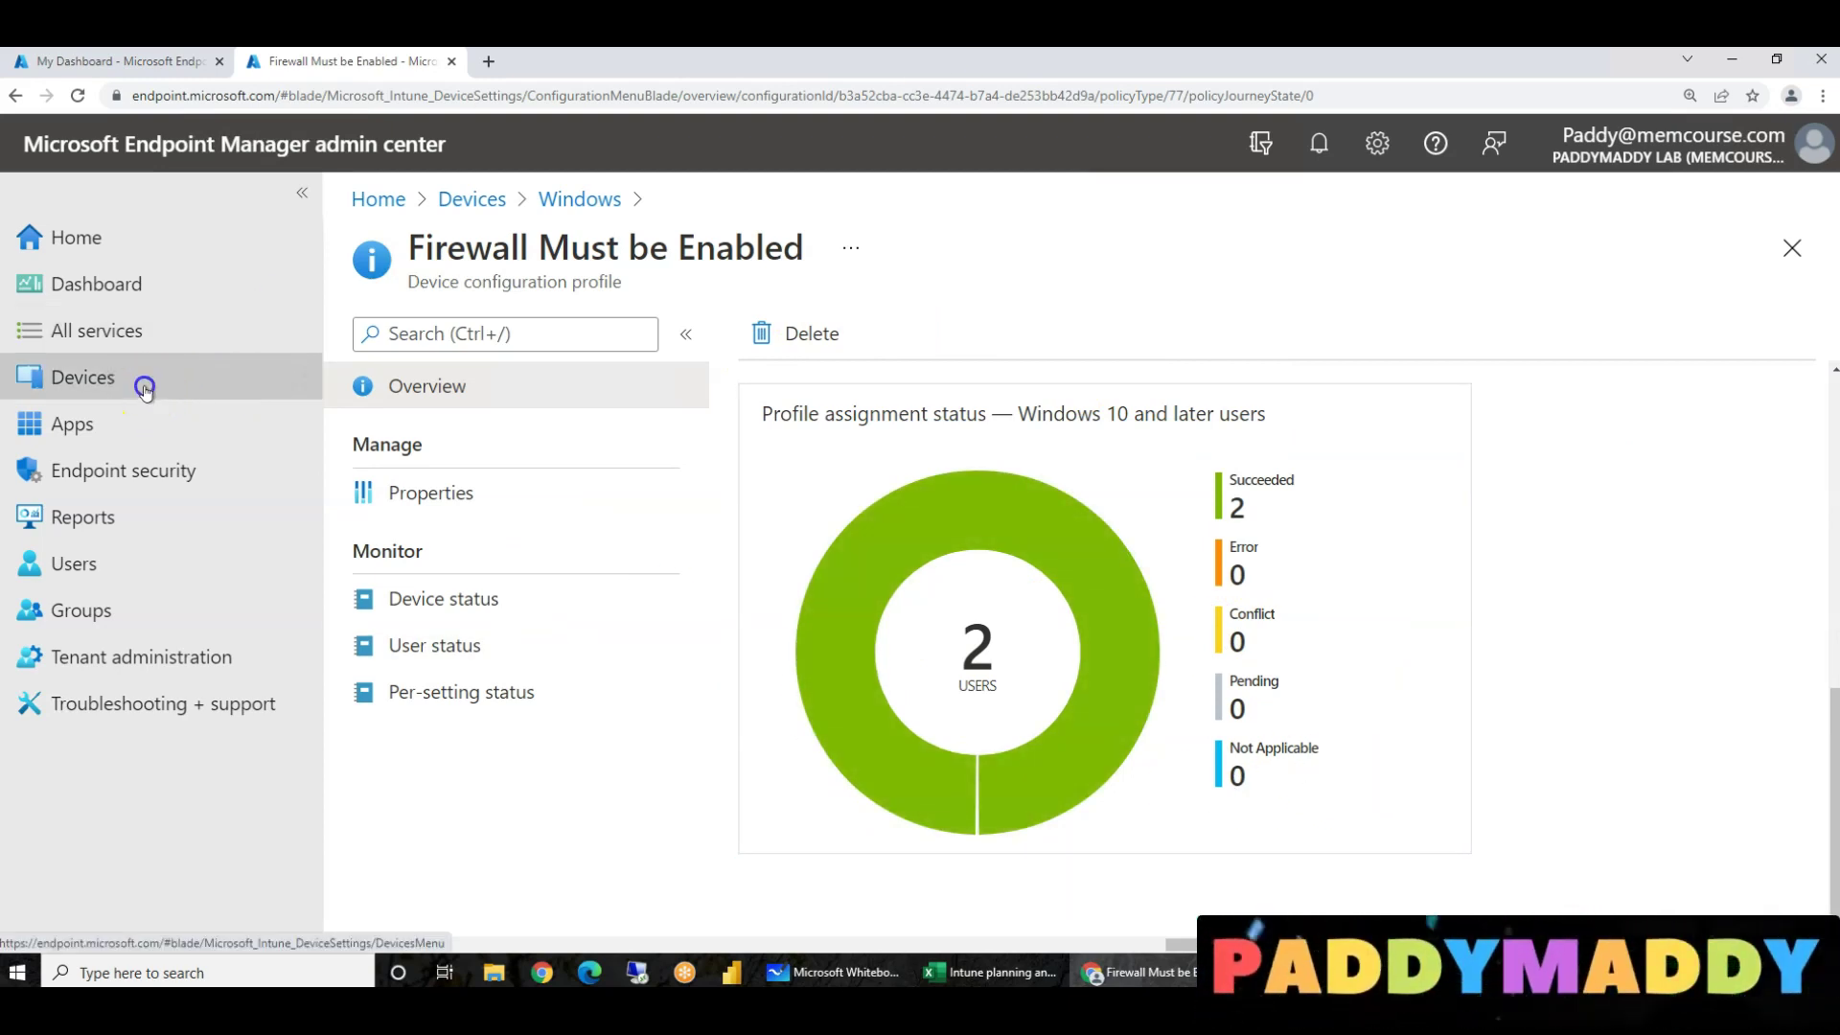
scroll(526, 706, "down", 3)
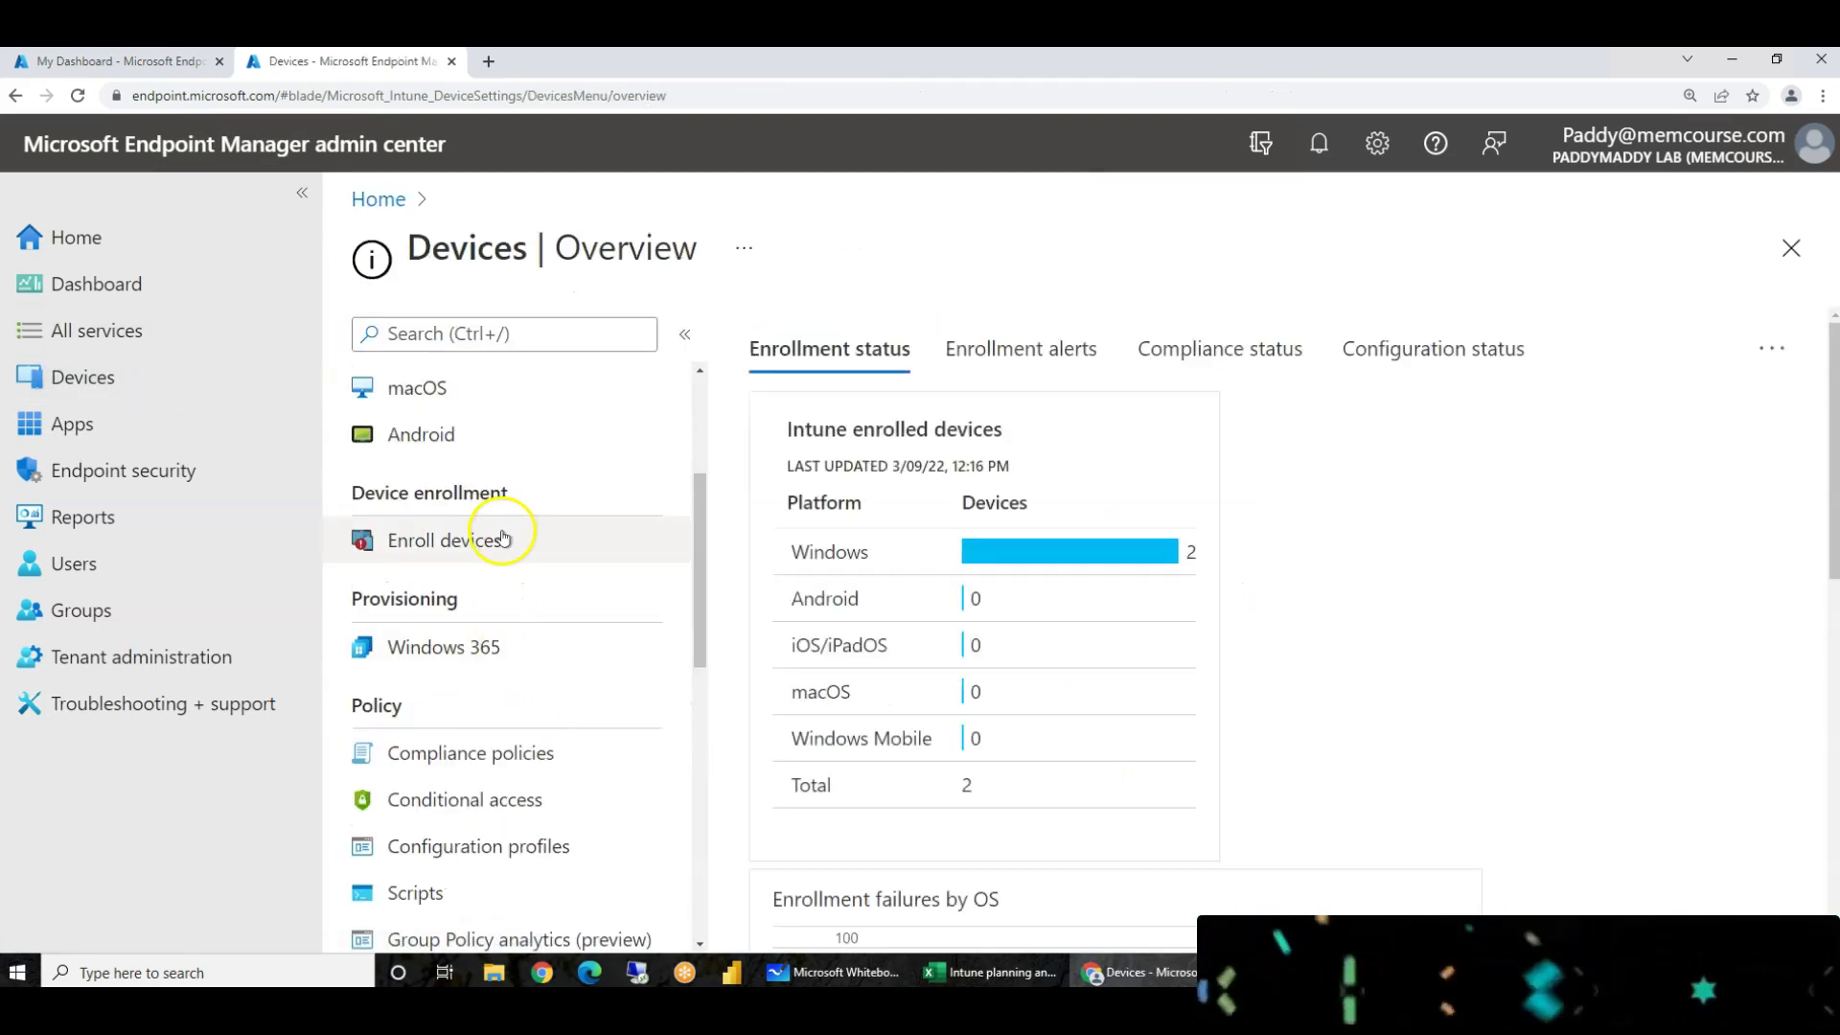
scroll(505, 533, "up", 3)
scroll(613, 709, "down", 10)
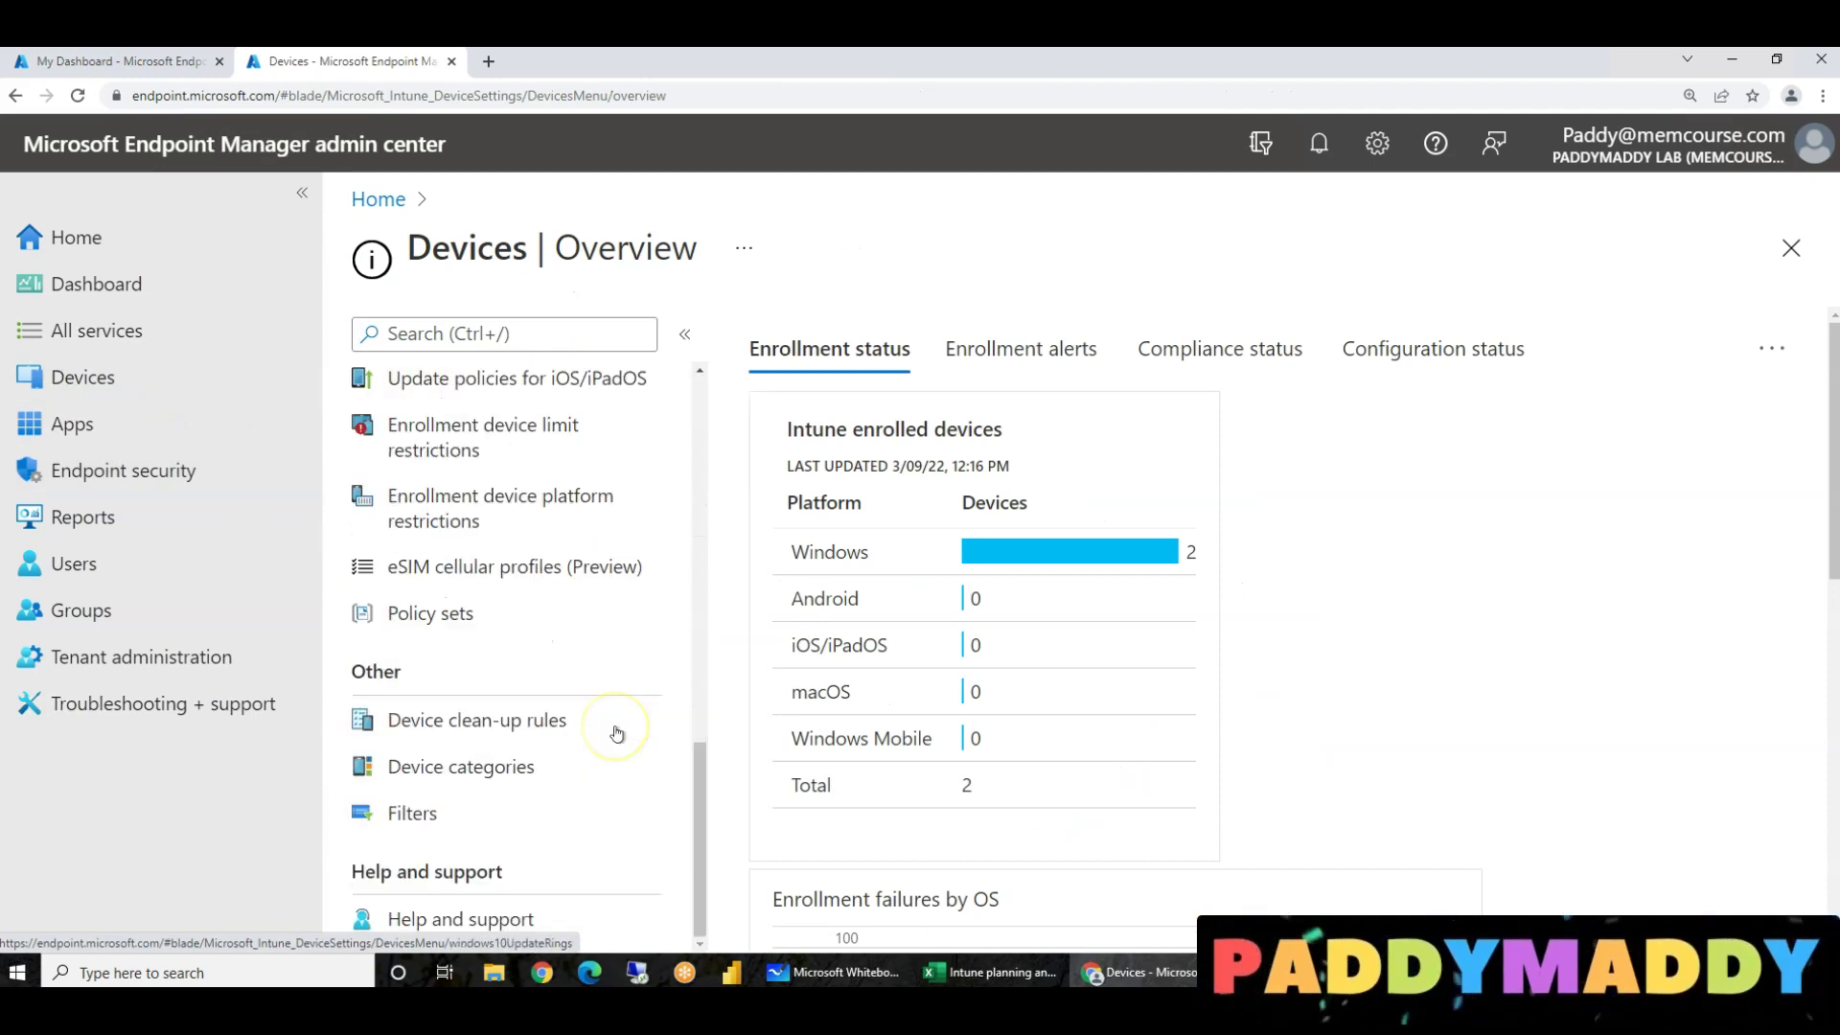
left_click(412, 815)
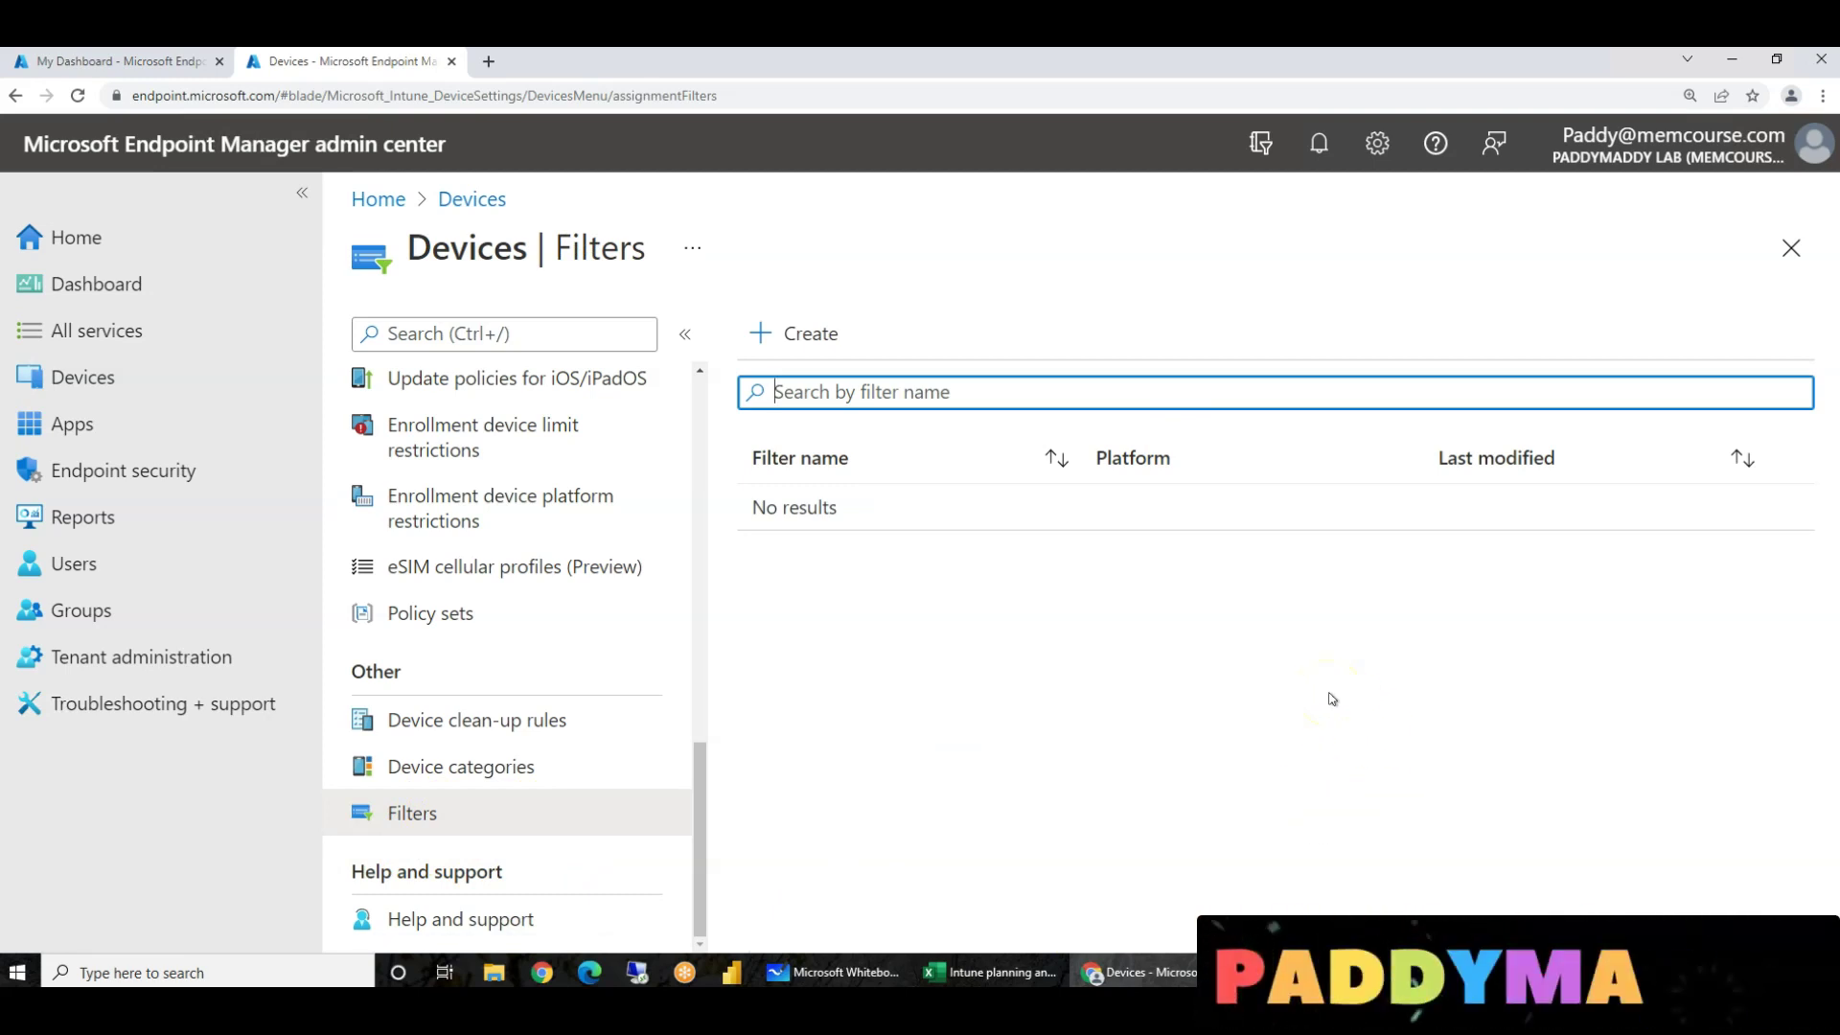
- Start a new filter named "Windows 10 With Personal Devices" for the Windows 10 and later platform
left_click(817, 328)
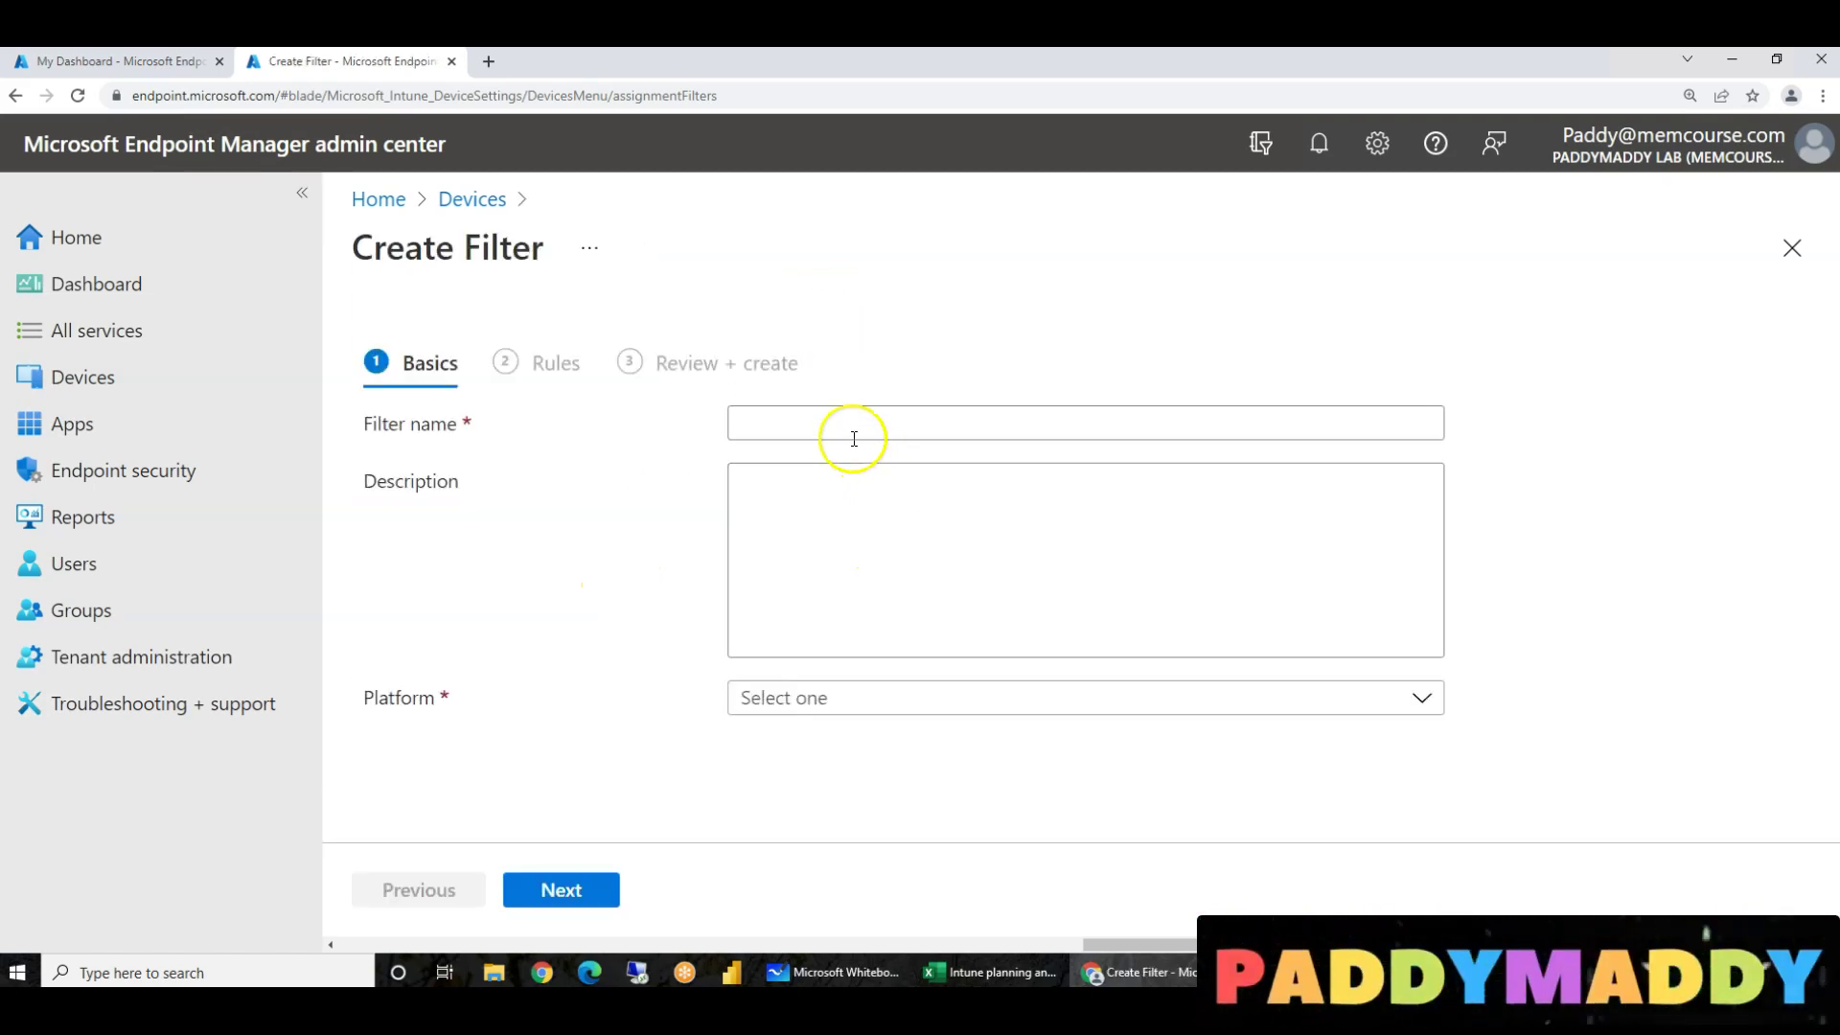
left_click(853, 433)
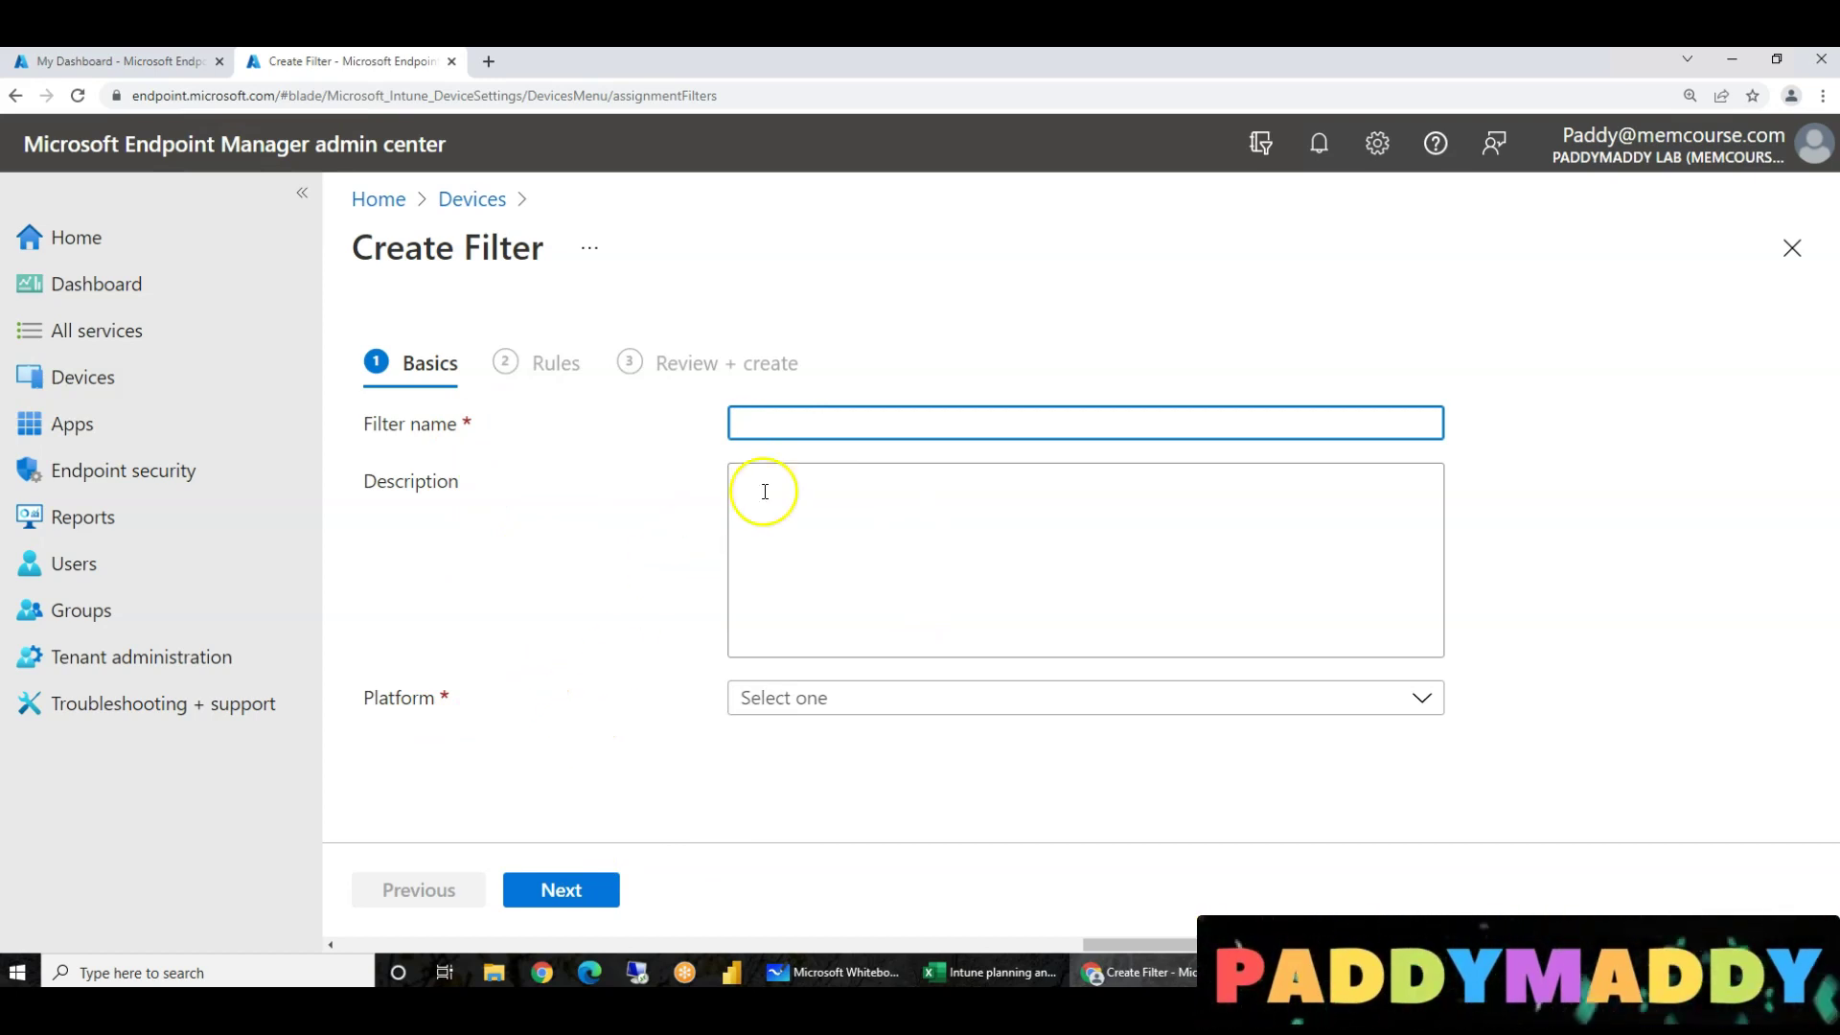
type("test")
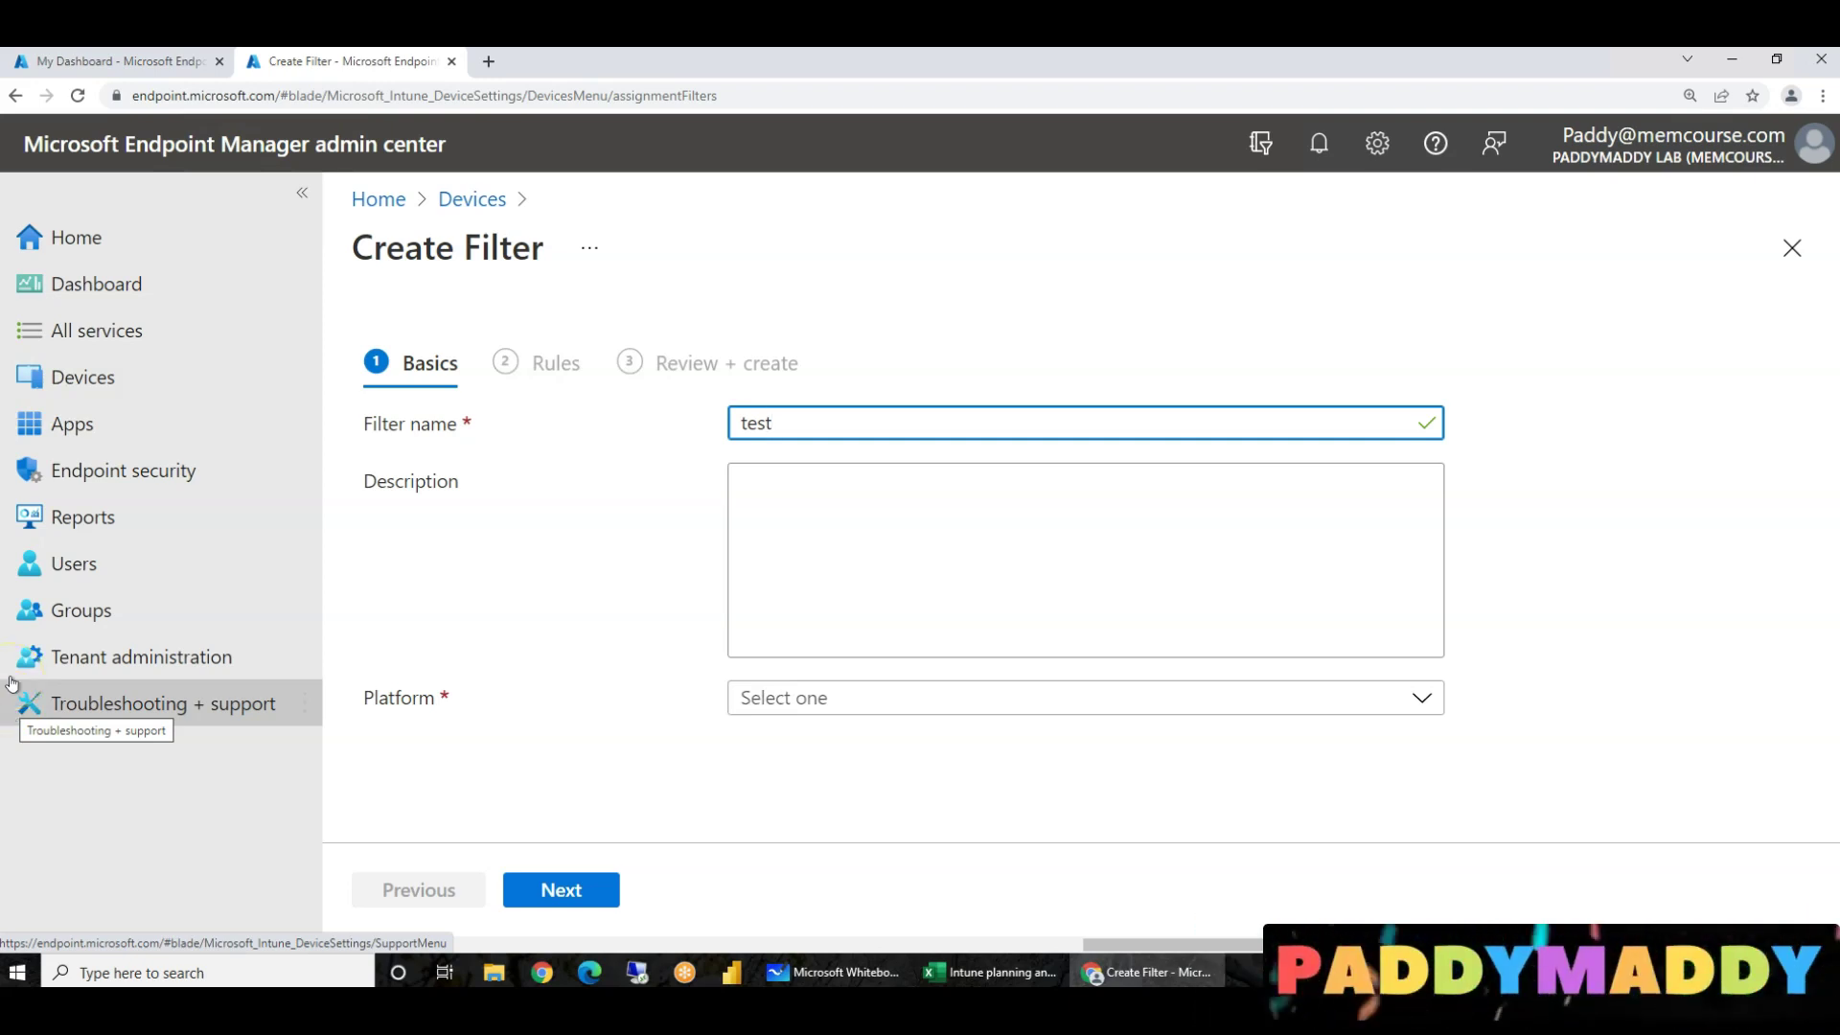
left_click(825, 697)
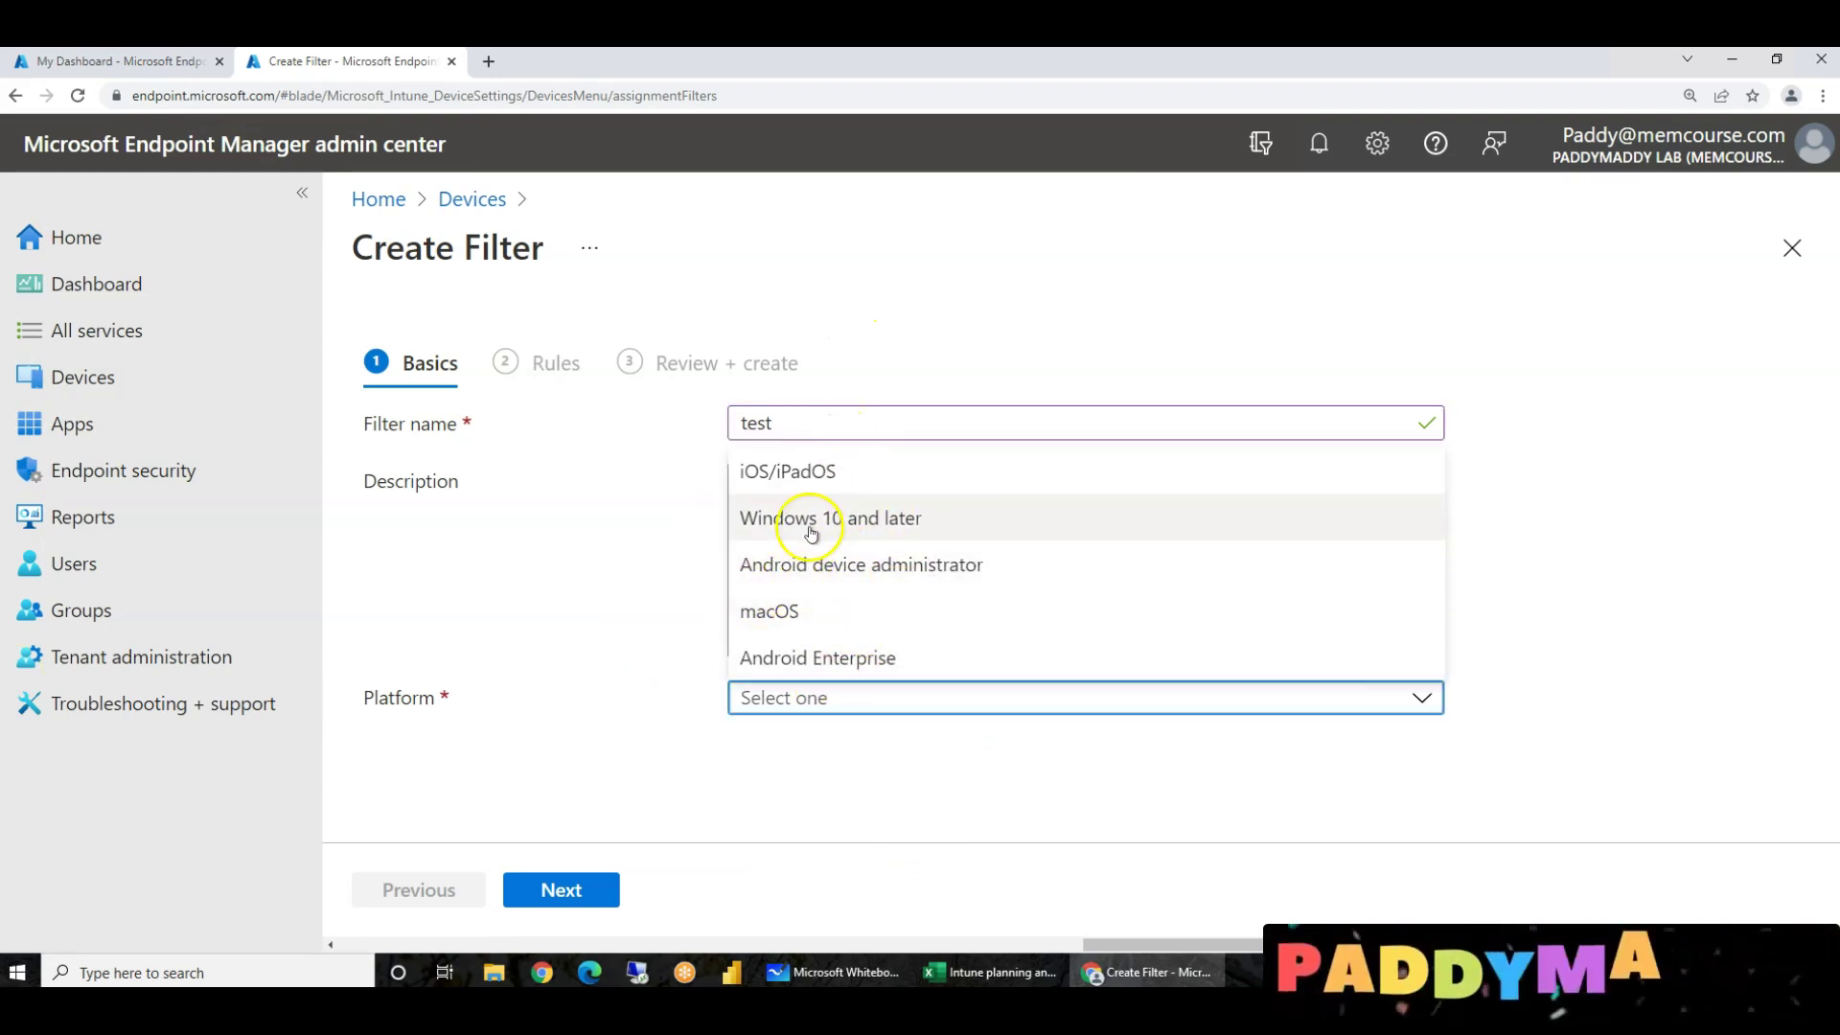
left_click(841, 523)
double_click(805, 421)
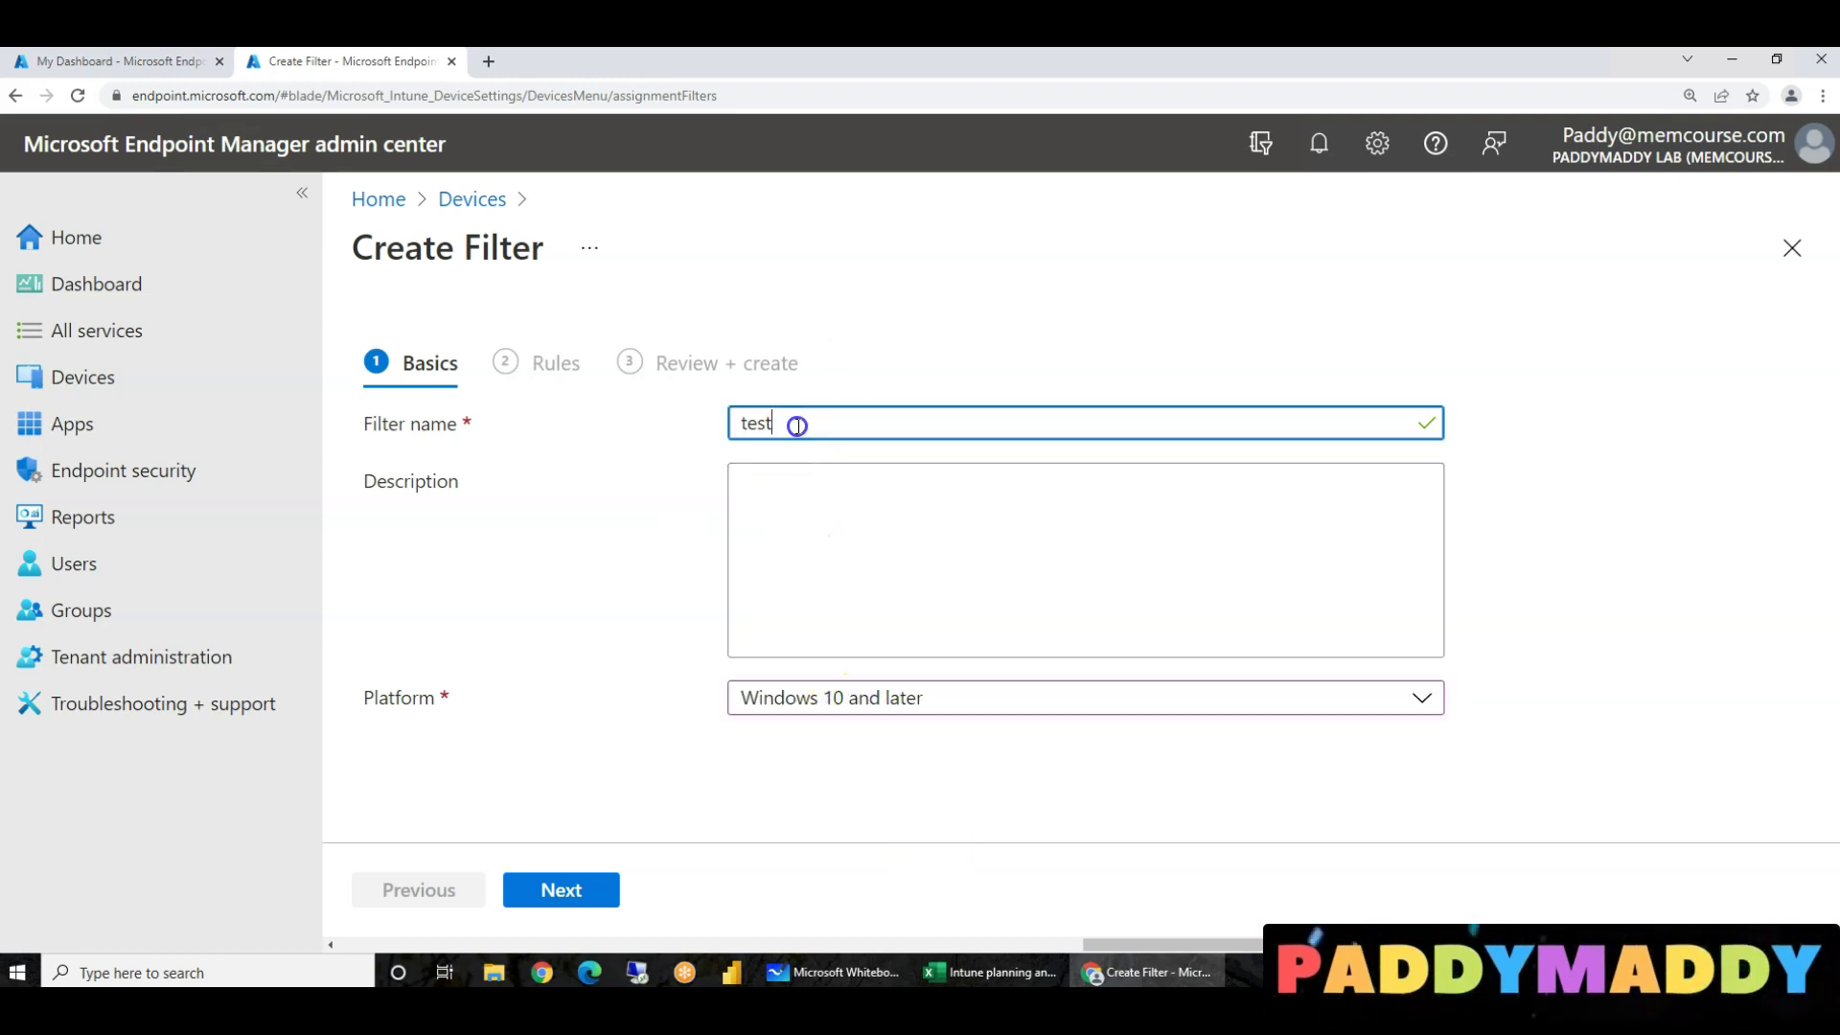
type("Windows 10 With Personal")
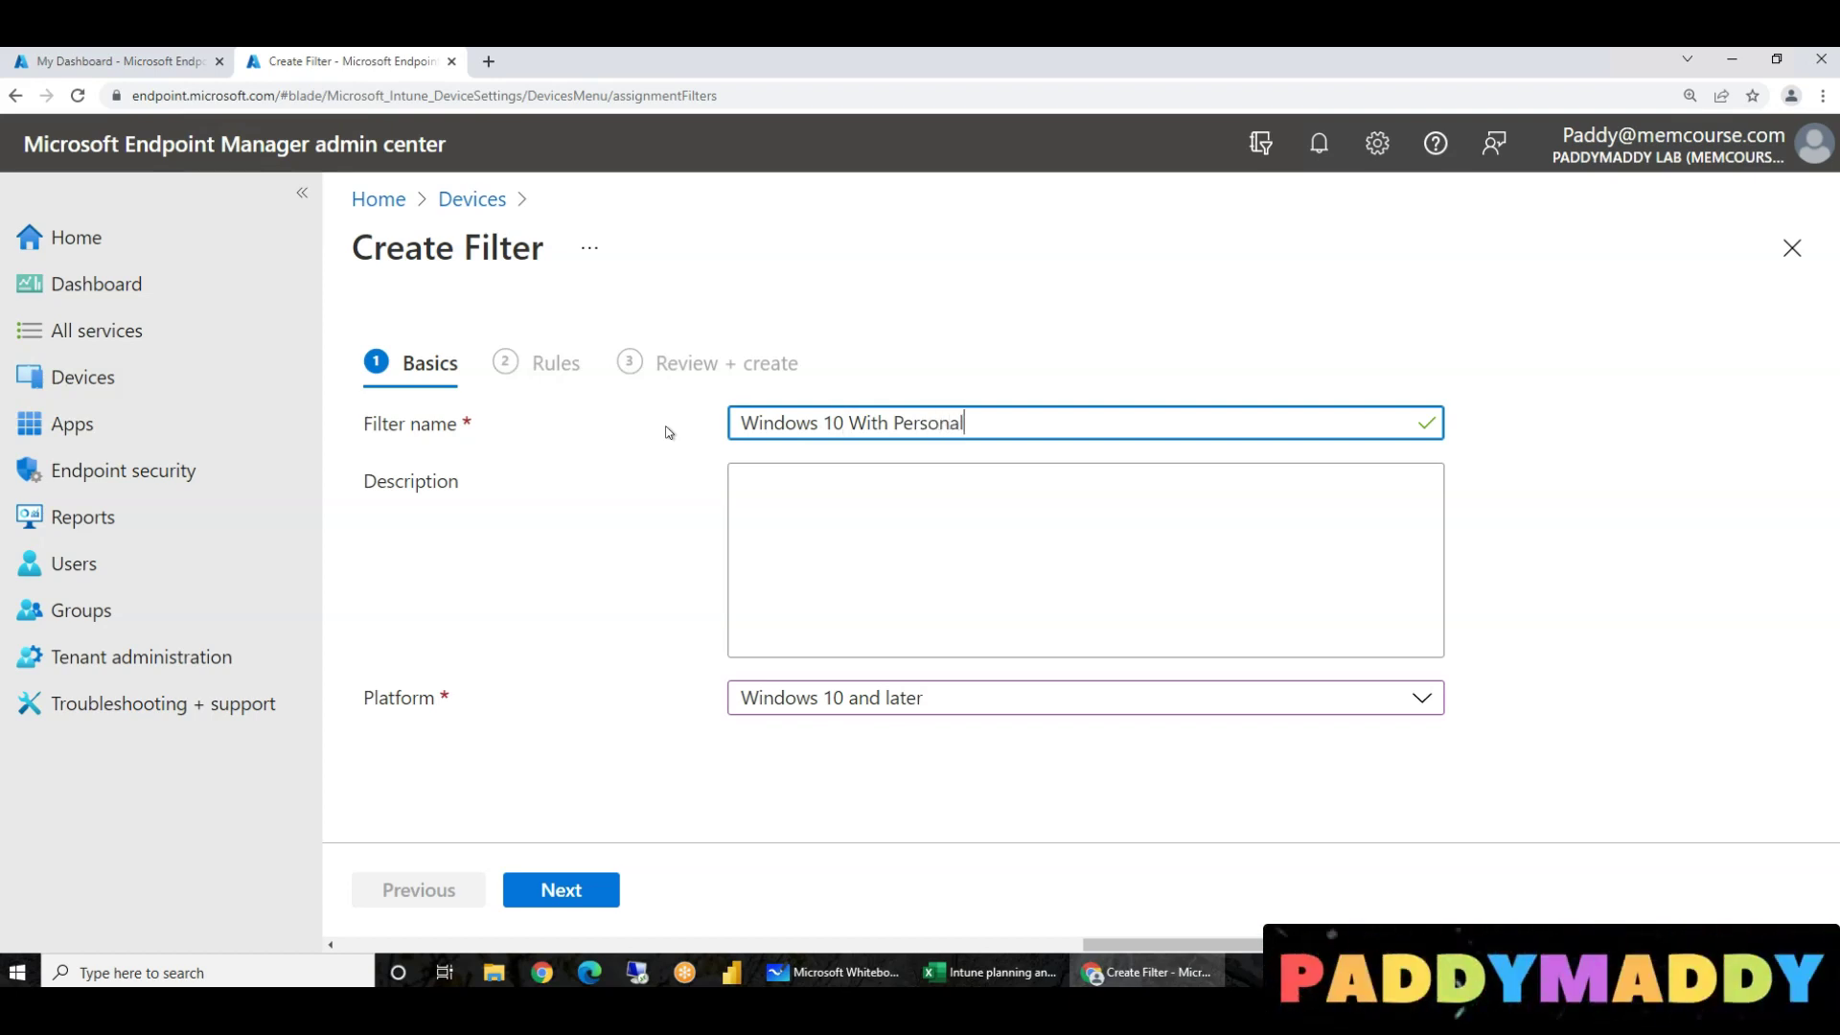
type("Devices")
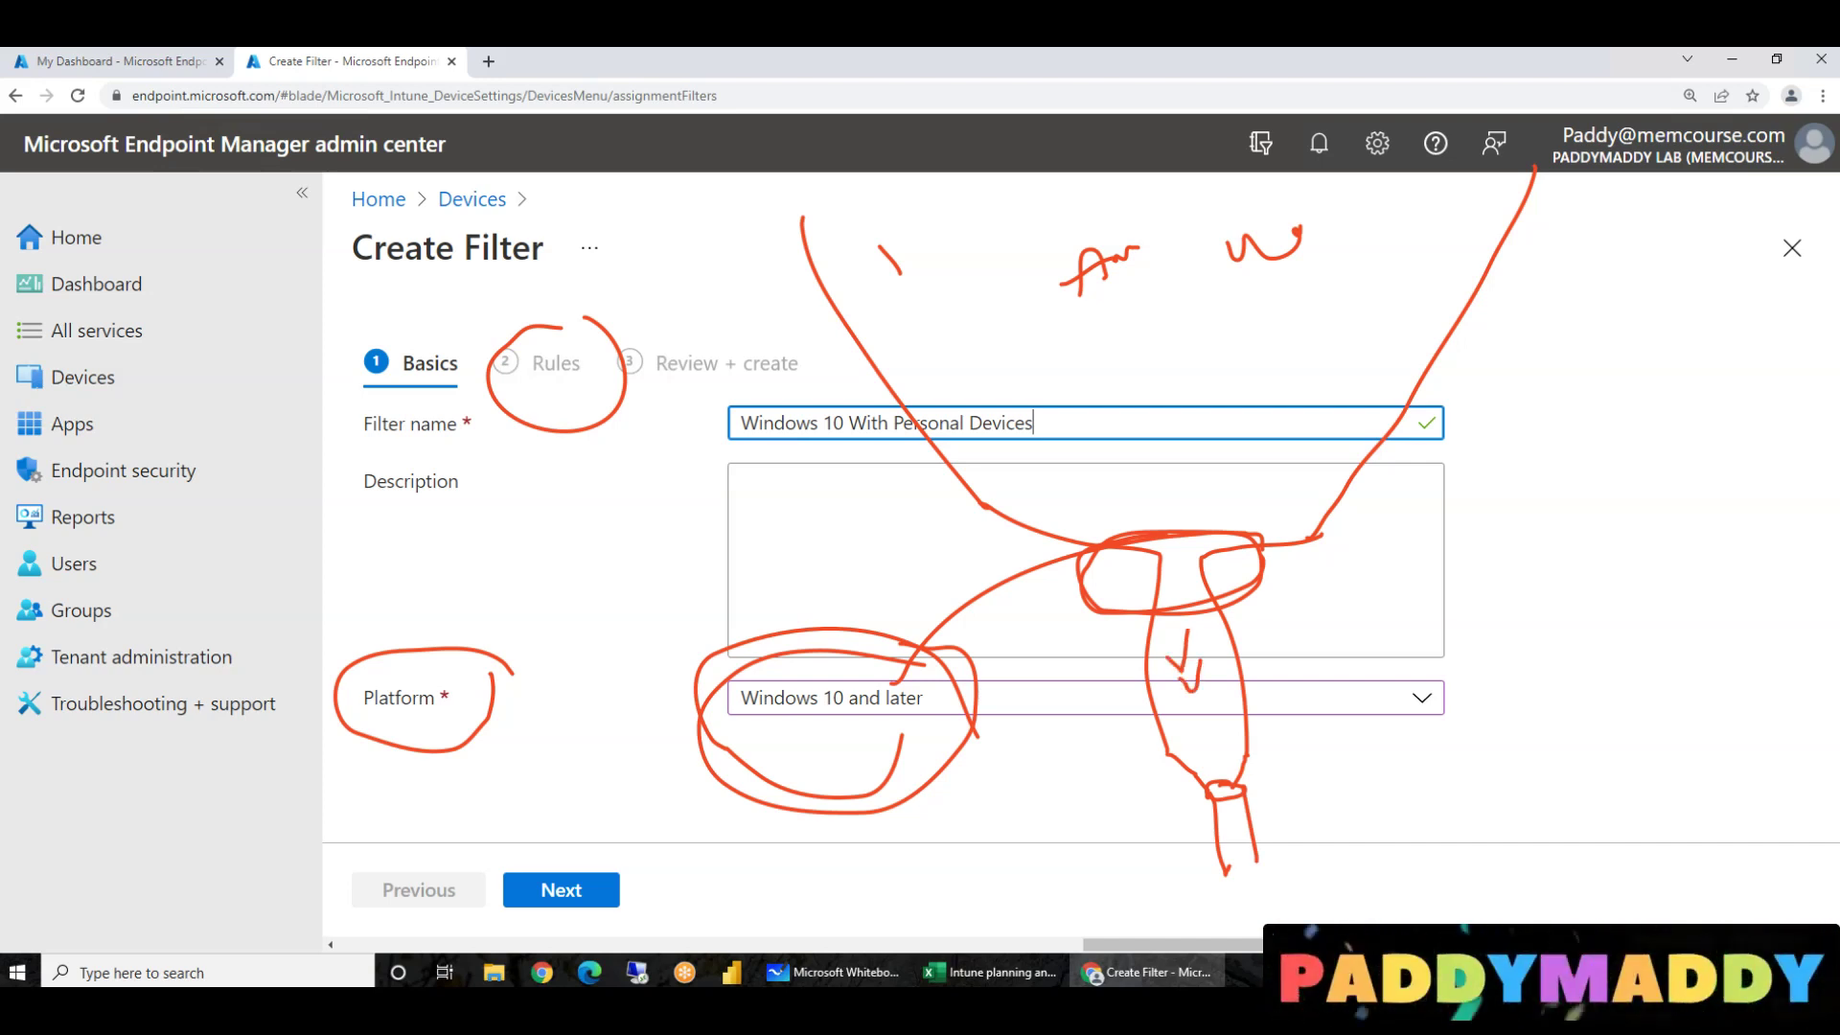
mouse_move(572, 322)
left_mouse_down()
mouse_move(493, 403)
mouse_move(596, 374)
mouse_move(563, 326)
left_mouse_up()
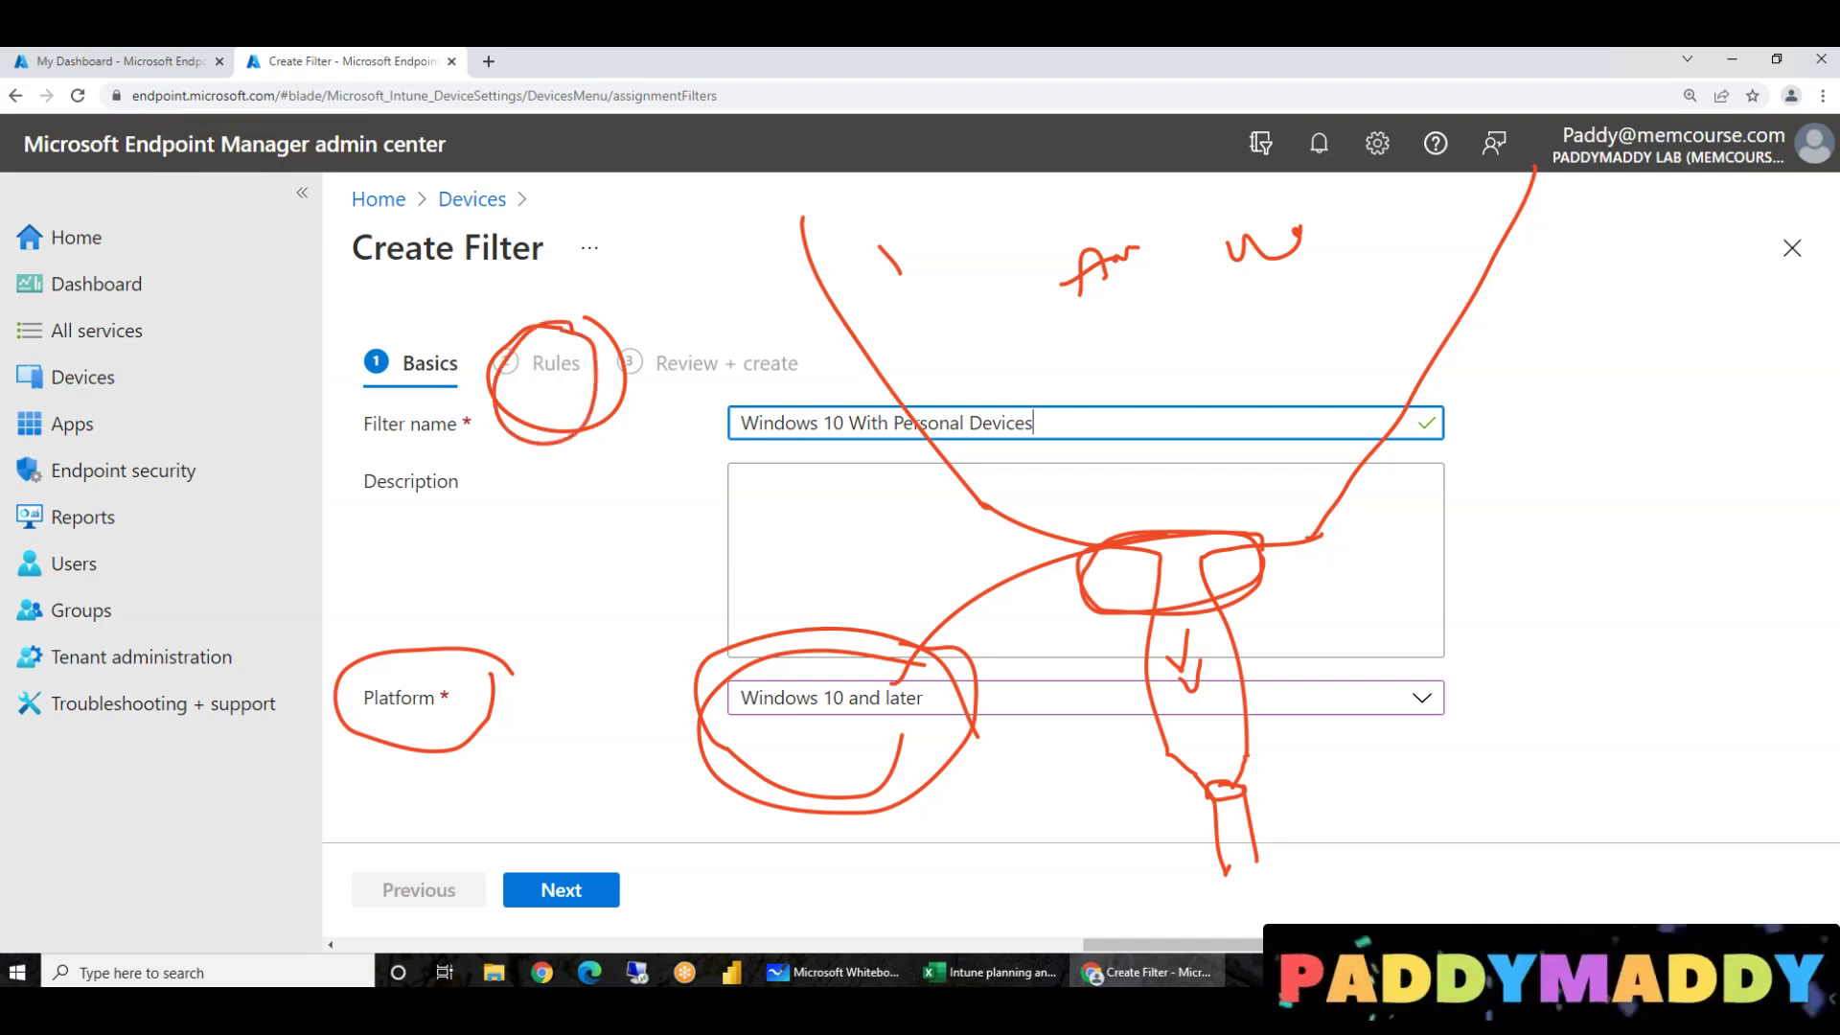
mouse_move(1236, 792)
left_mouse_down()
mouse_move(1391, 757)
mouse_move(1451, 704)
mouse_move(1625, 690)
left_mouse_up()
key("Escape")
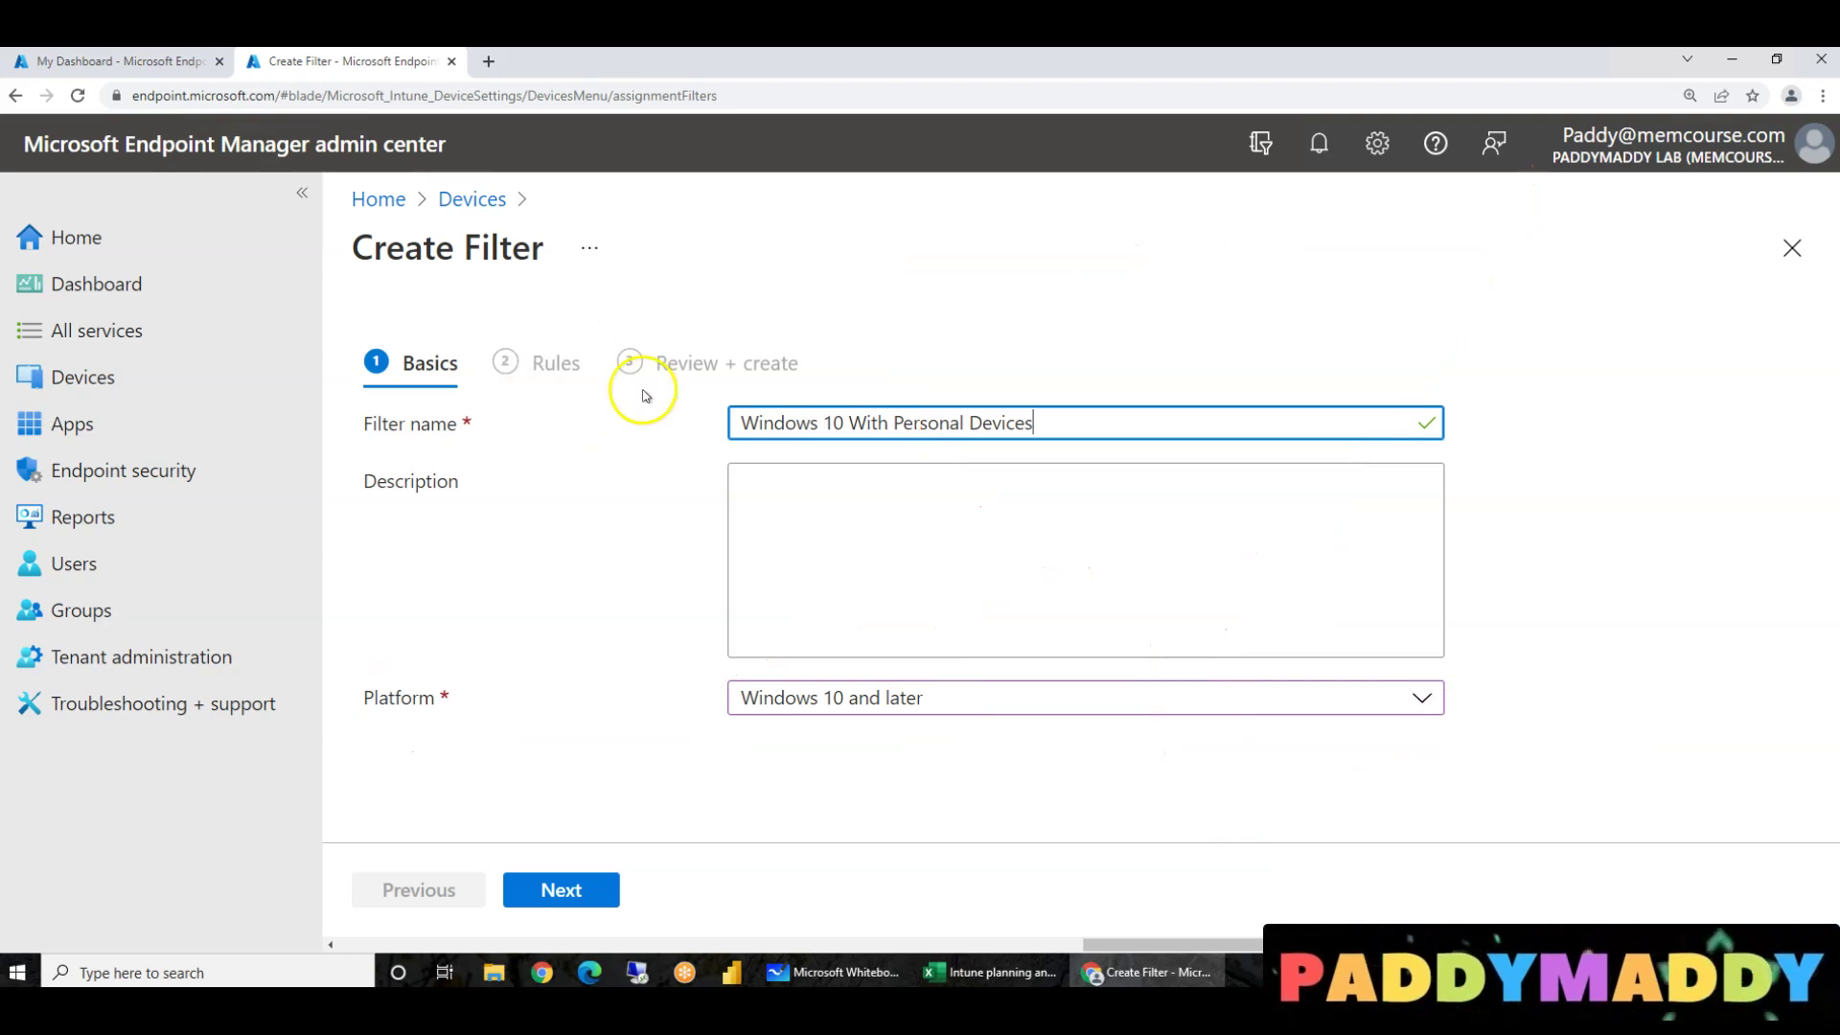
- Add the rule deviceOwnership Equals Personal to the filter and create it
left_click(566, 890)
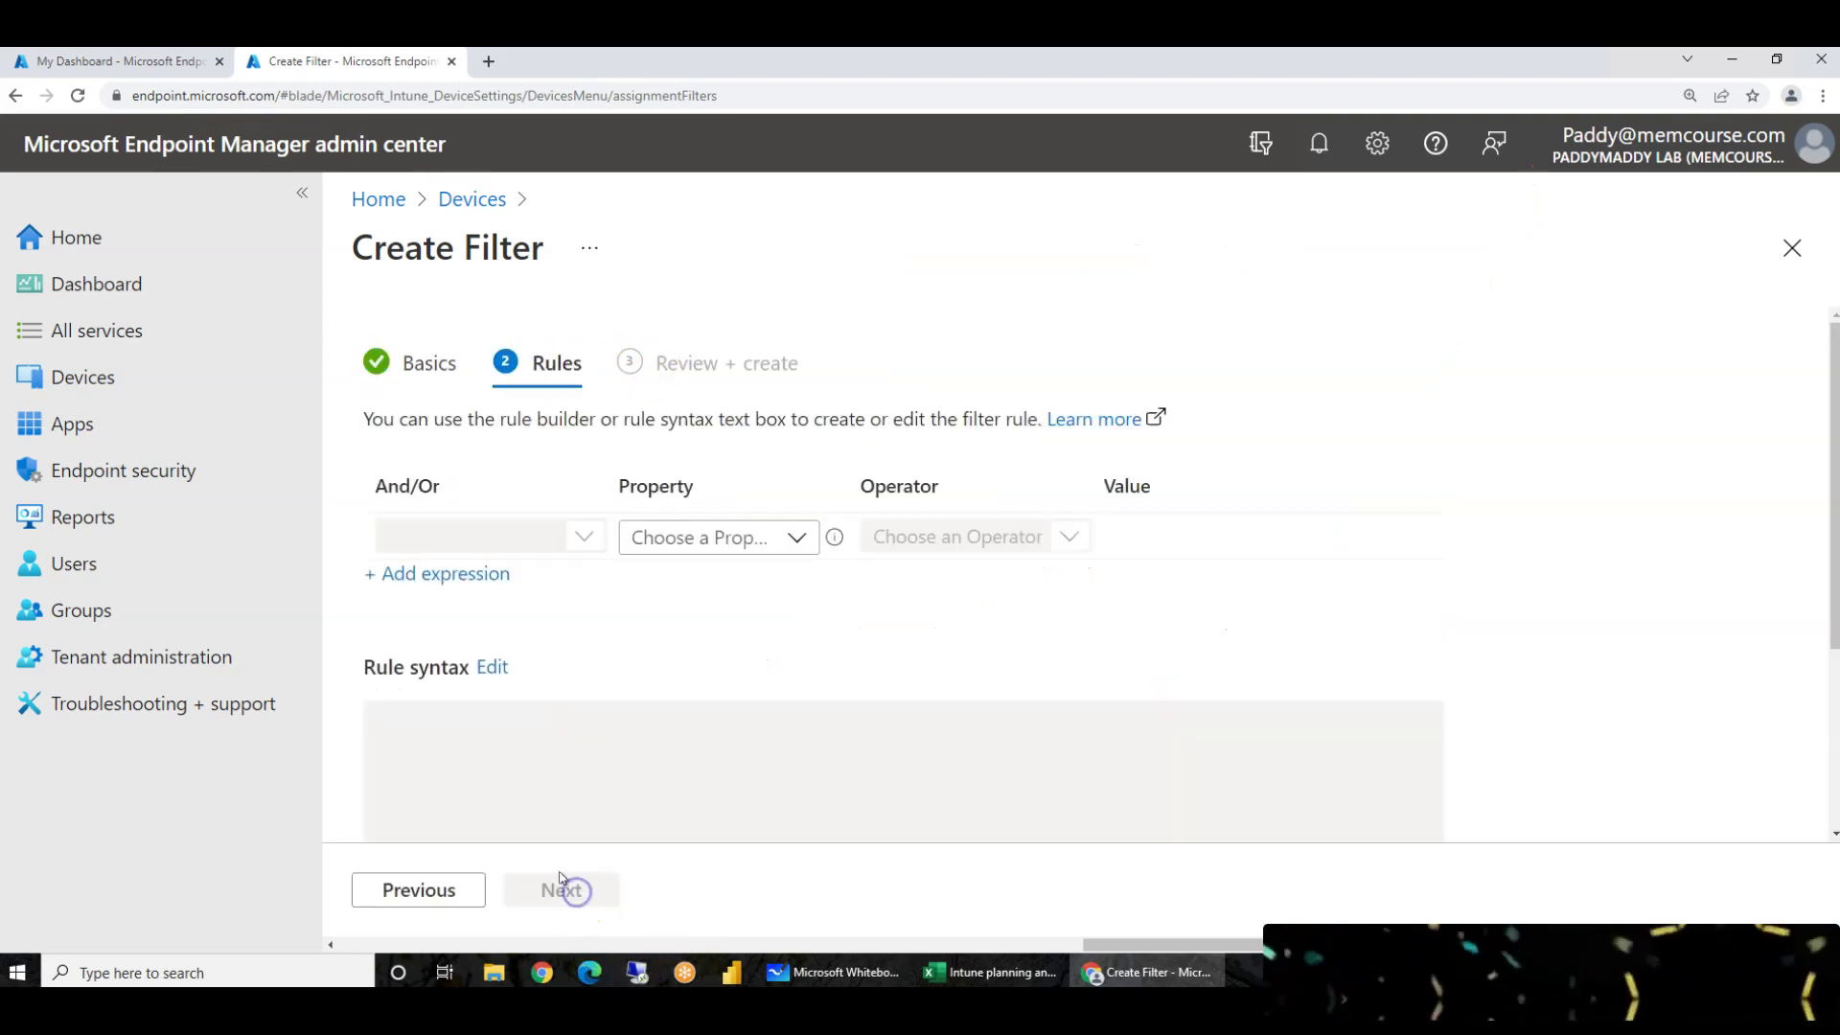
left_click(766, 542)
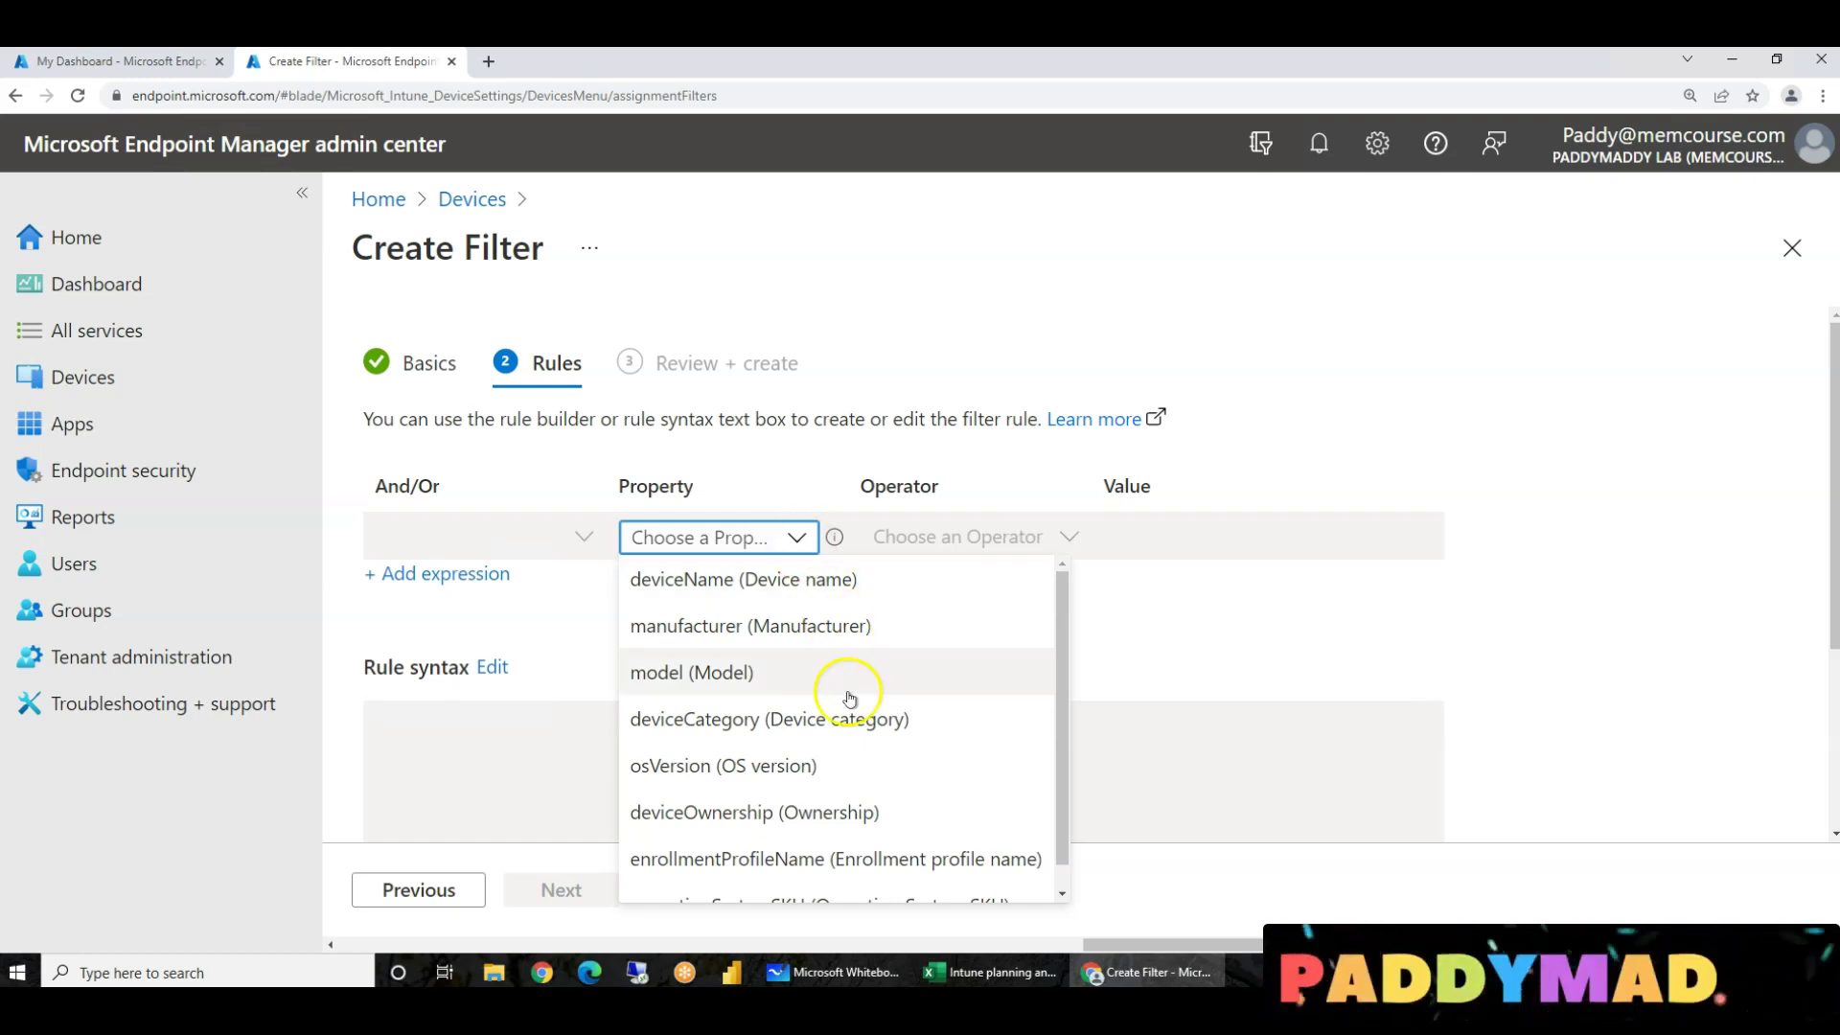
scroll(872, 751, "down", 1)
left_click(765, 803)
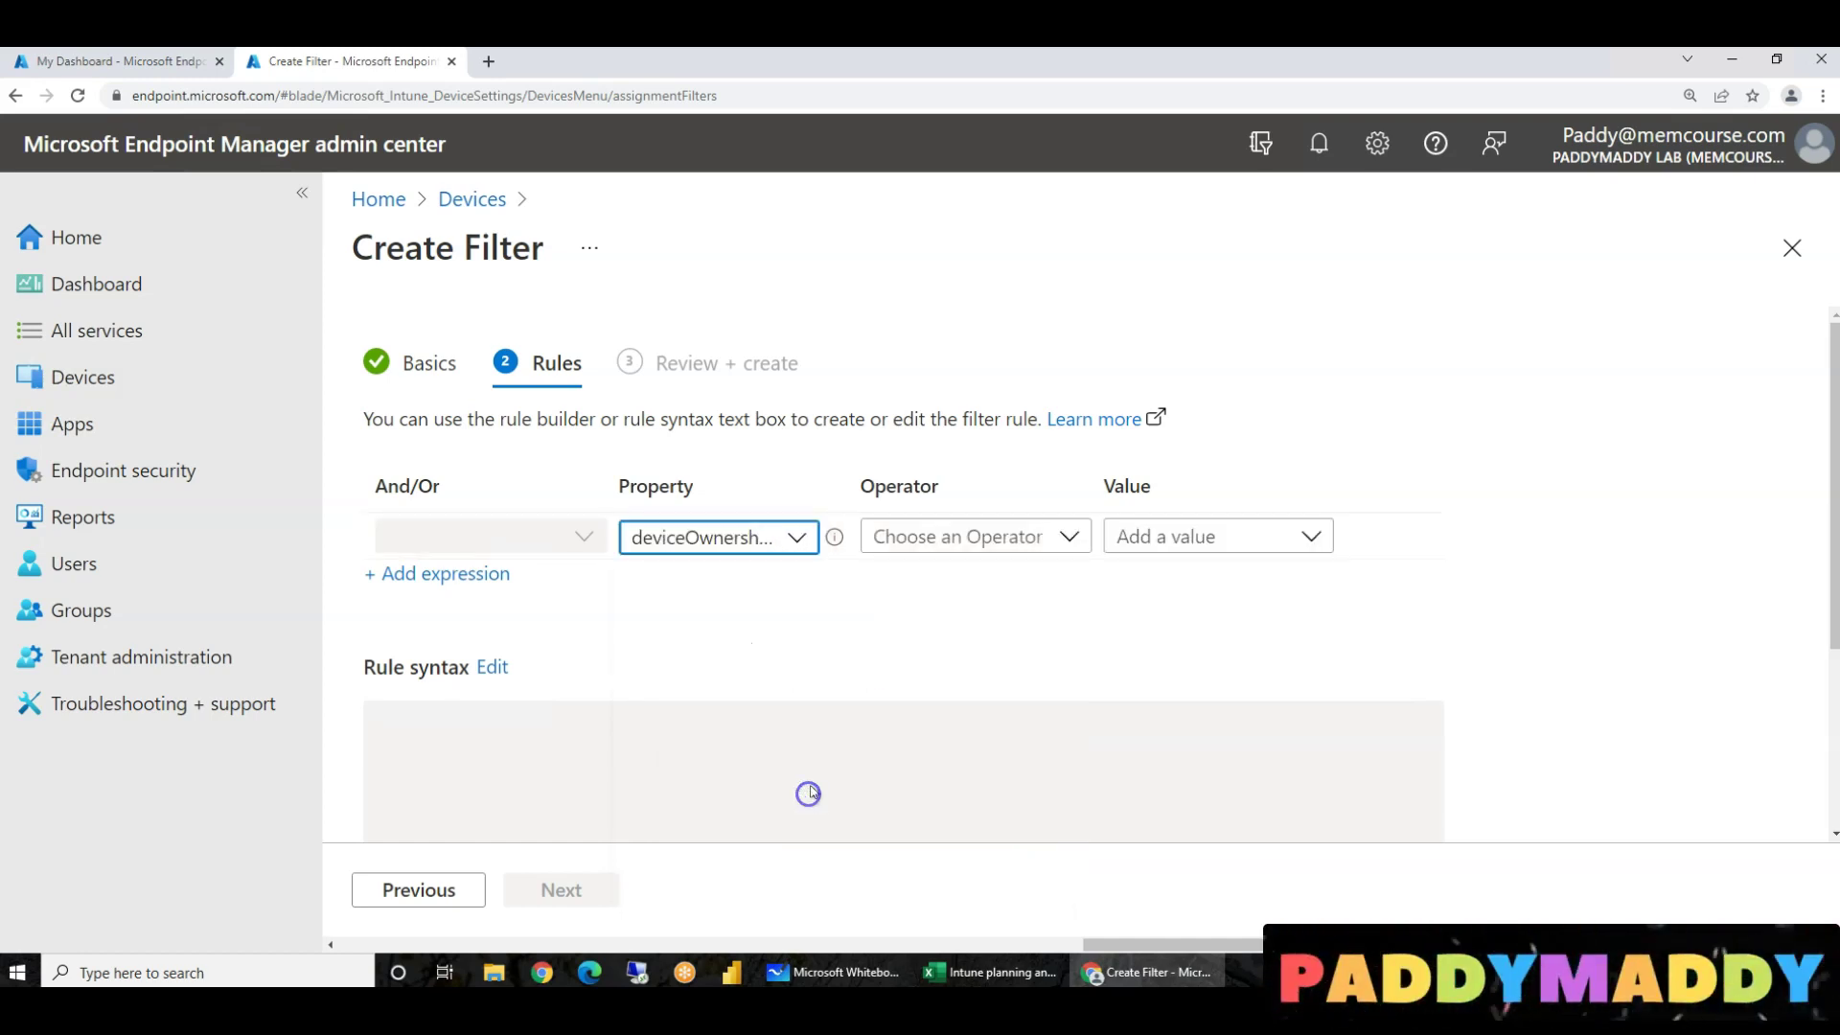
left_click(1064, 535)
left_click(936, 575)
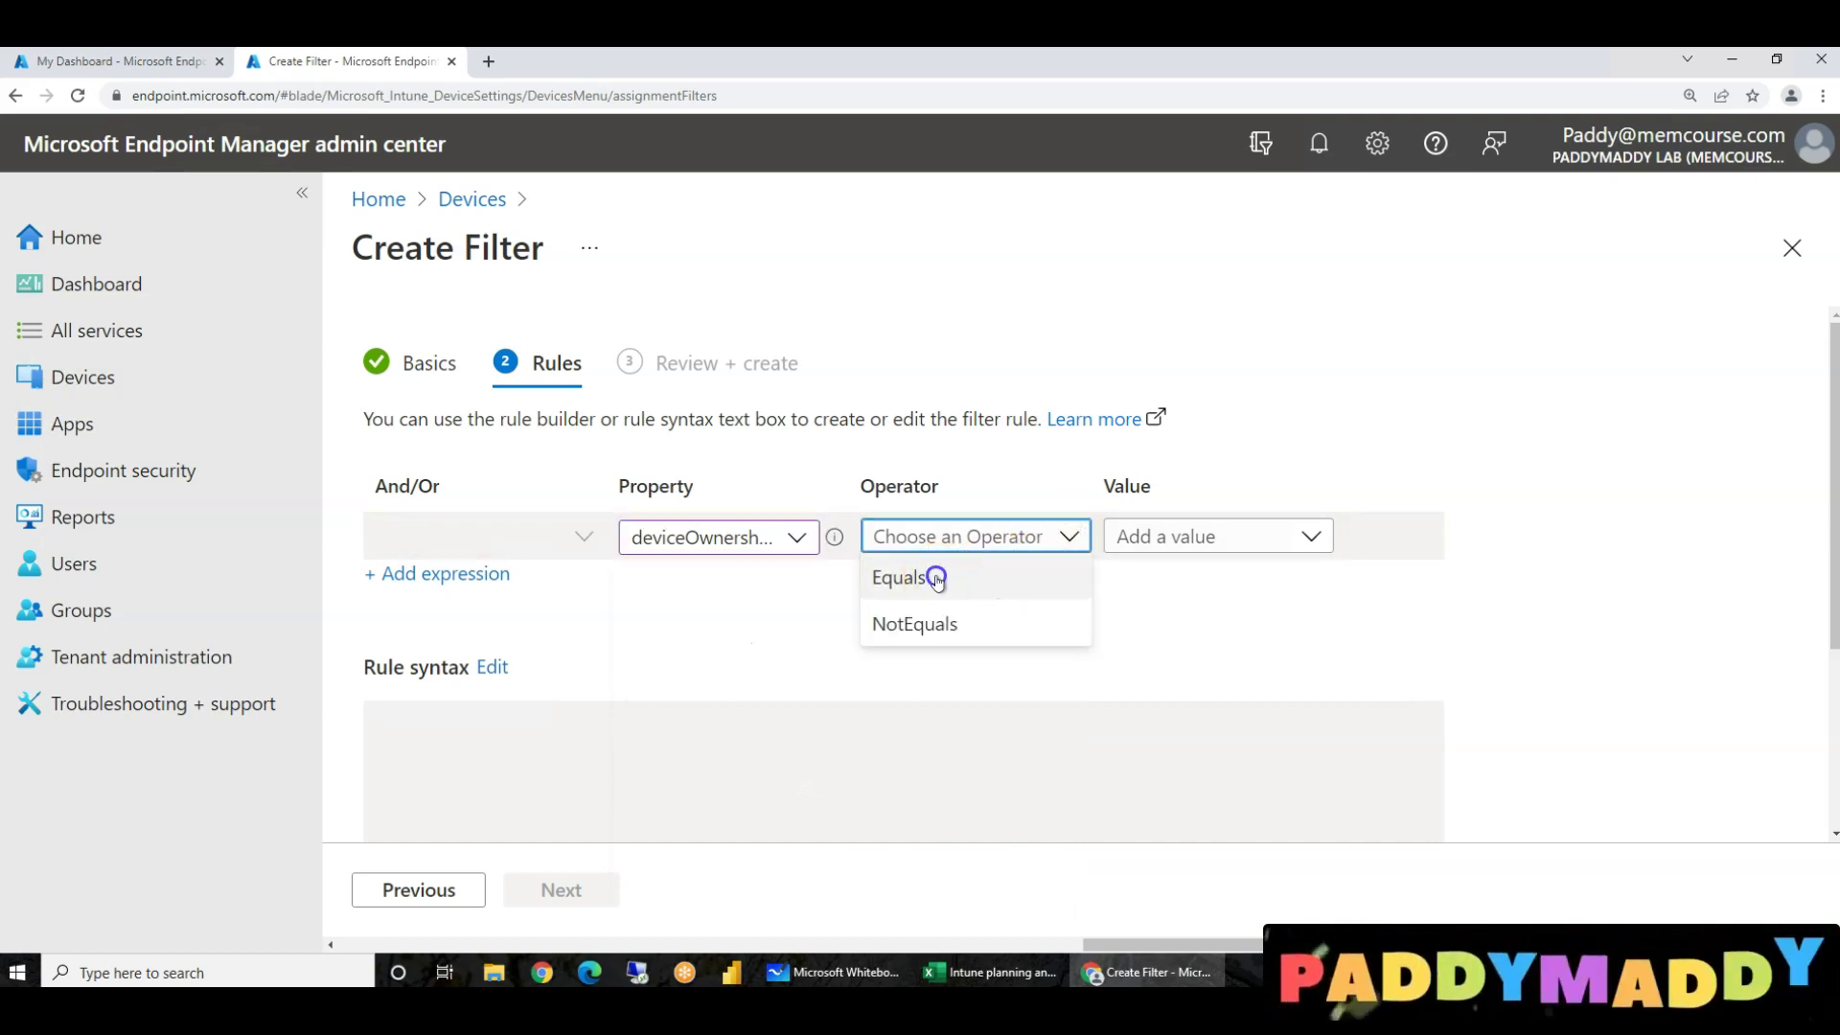
left_click(1236, 535)
left_click(1211, 635)
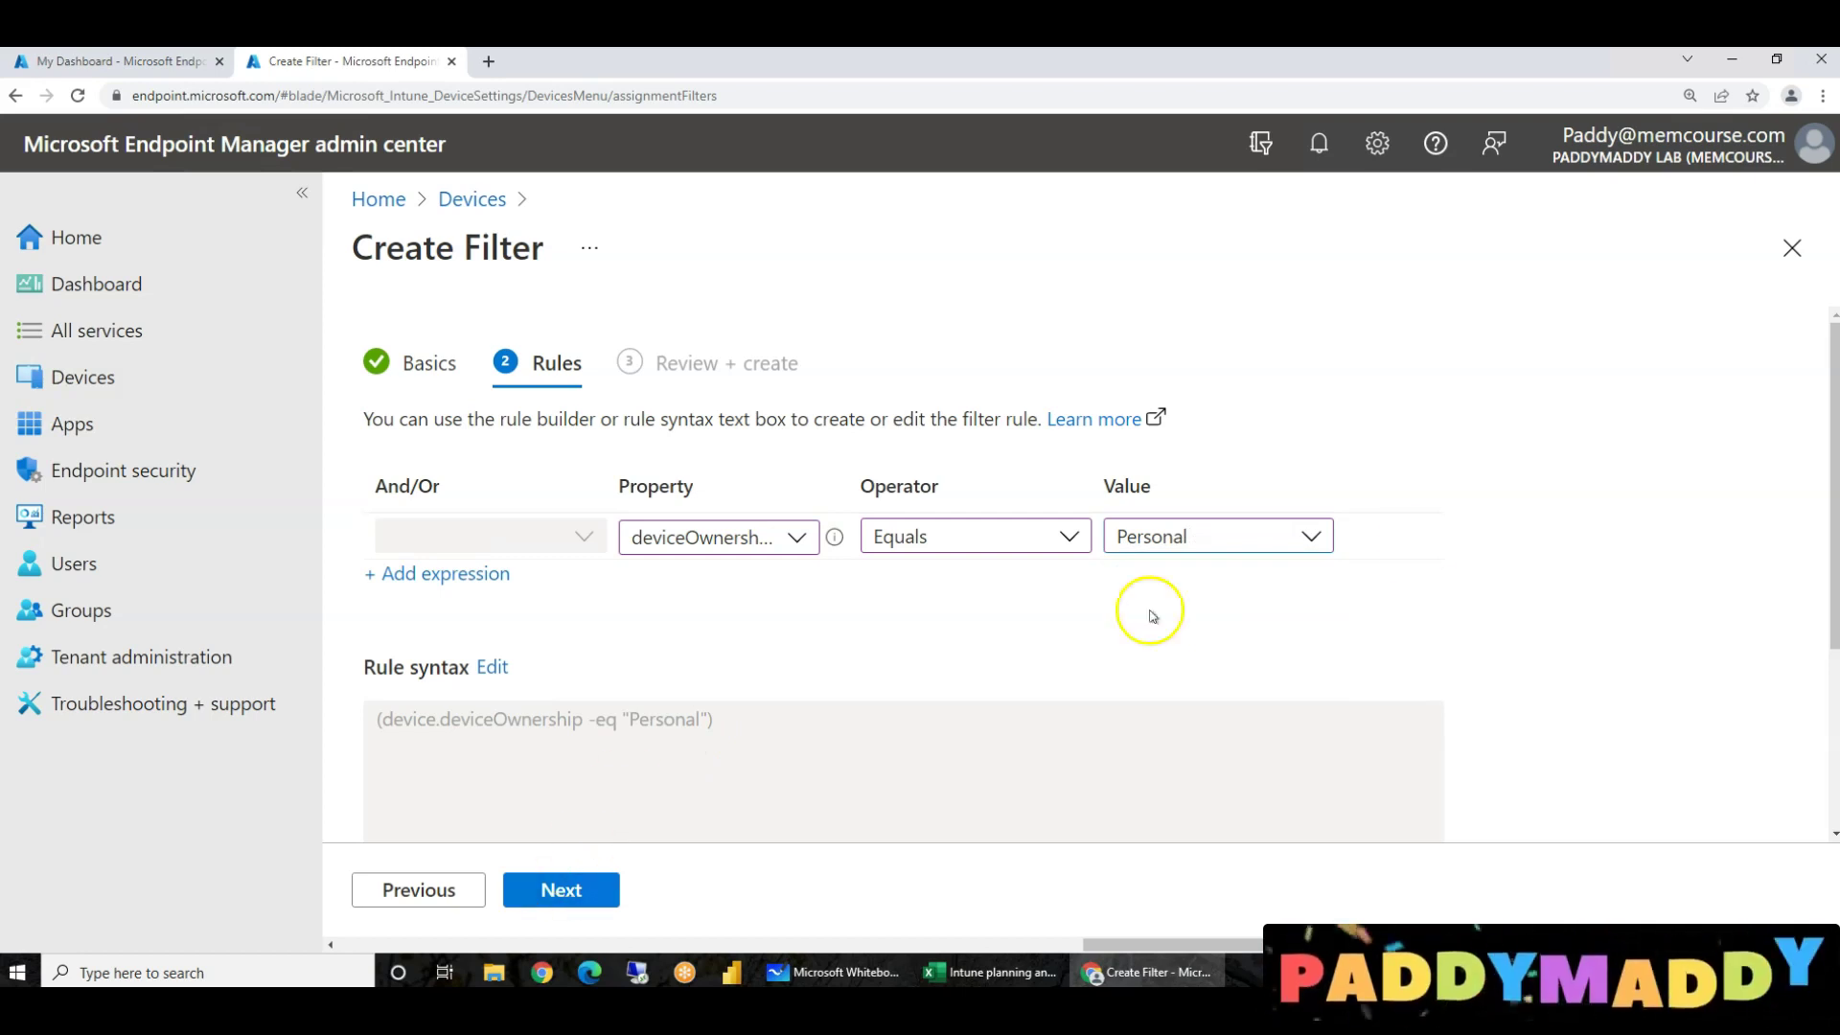
left_click(588, 890)
left_click(594, 894)
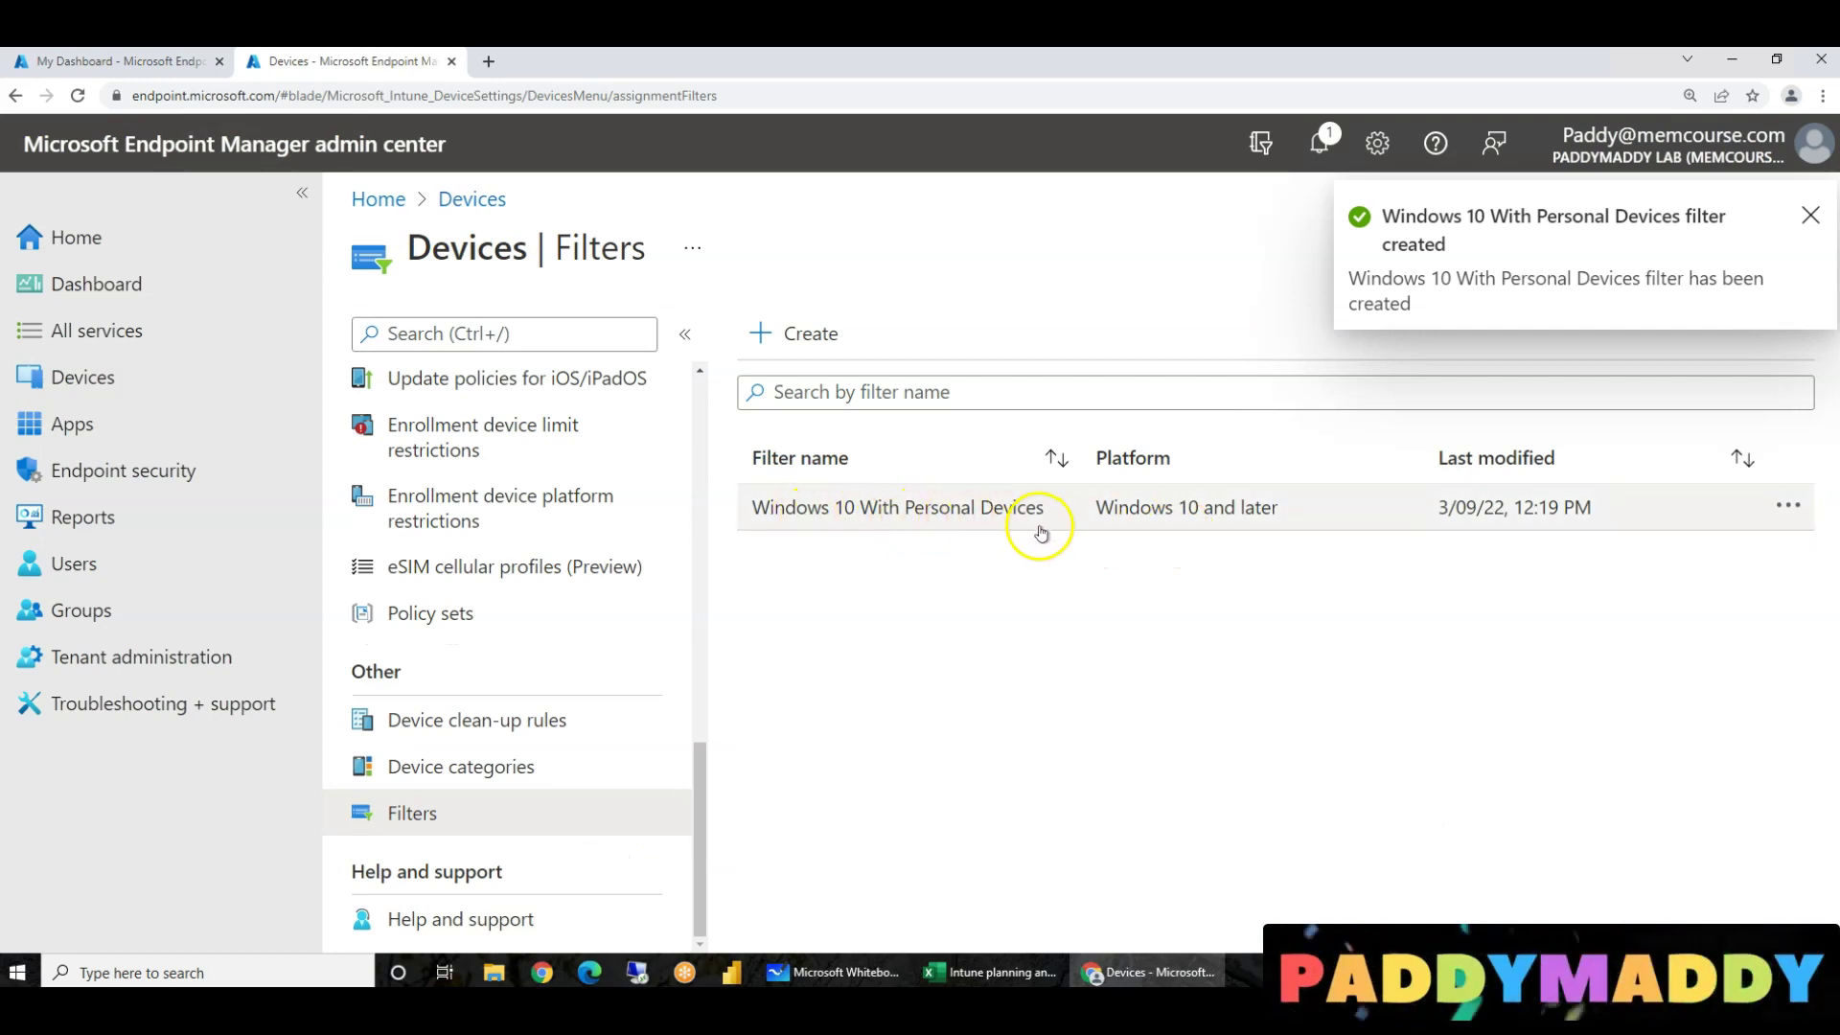
- Start a second filter from the copied name, changed to "Windows 10 With Corporate Owned Devices", for the Windows 10 and later platform
left_click_drag(747, 509, 1063, 517)
key("ctrl+c")
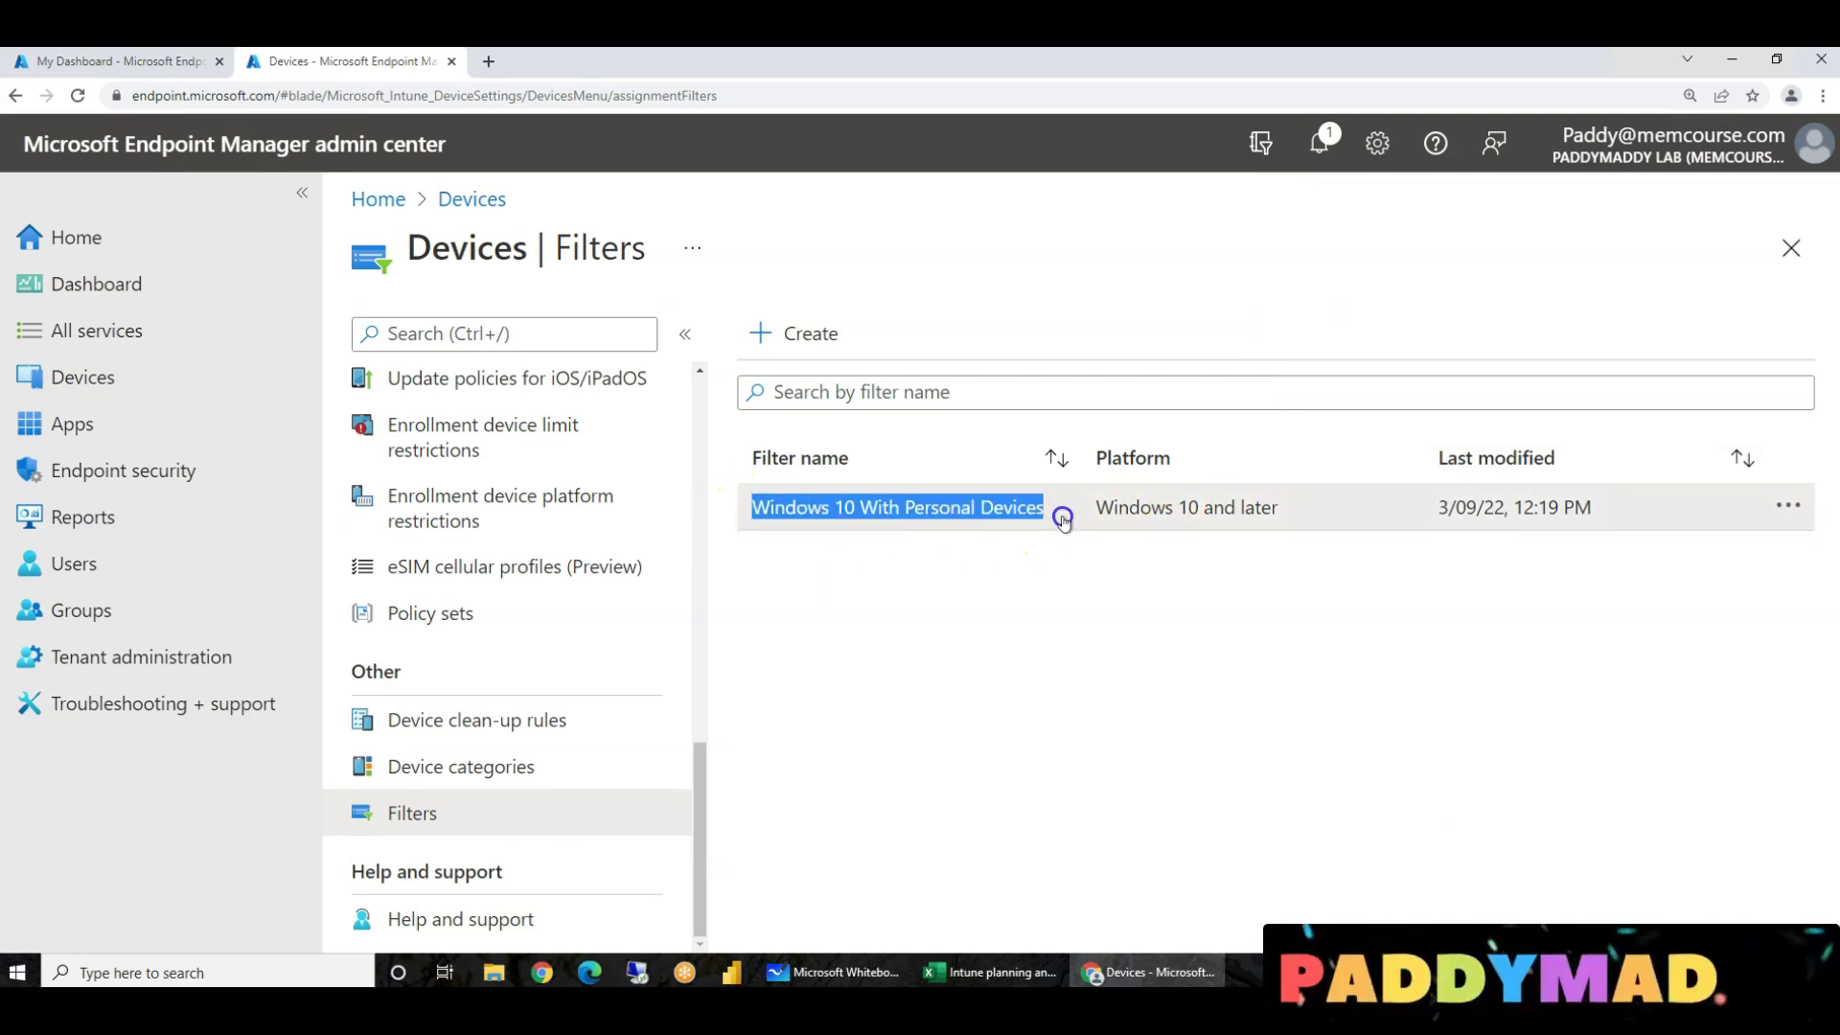
left_click(822, 333)
left_click(943, 427)
key("ctrl+v")
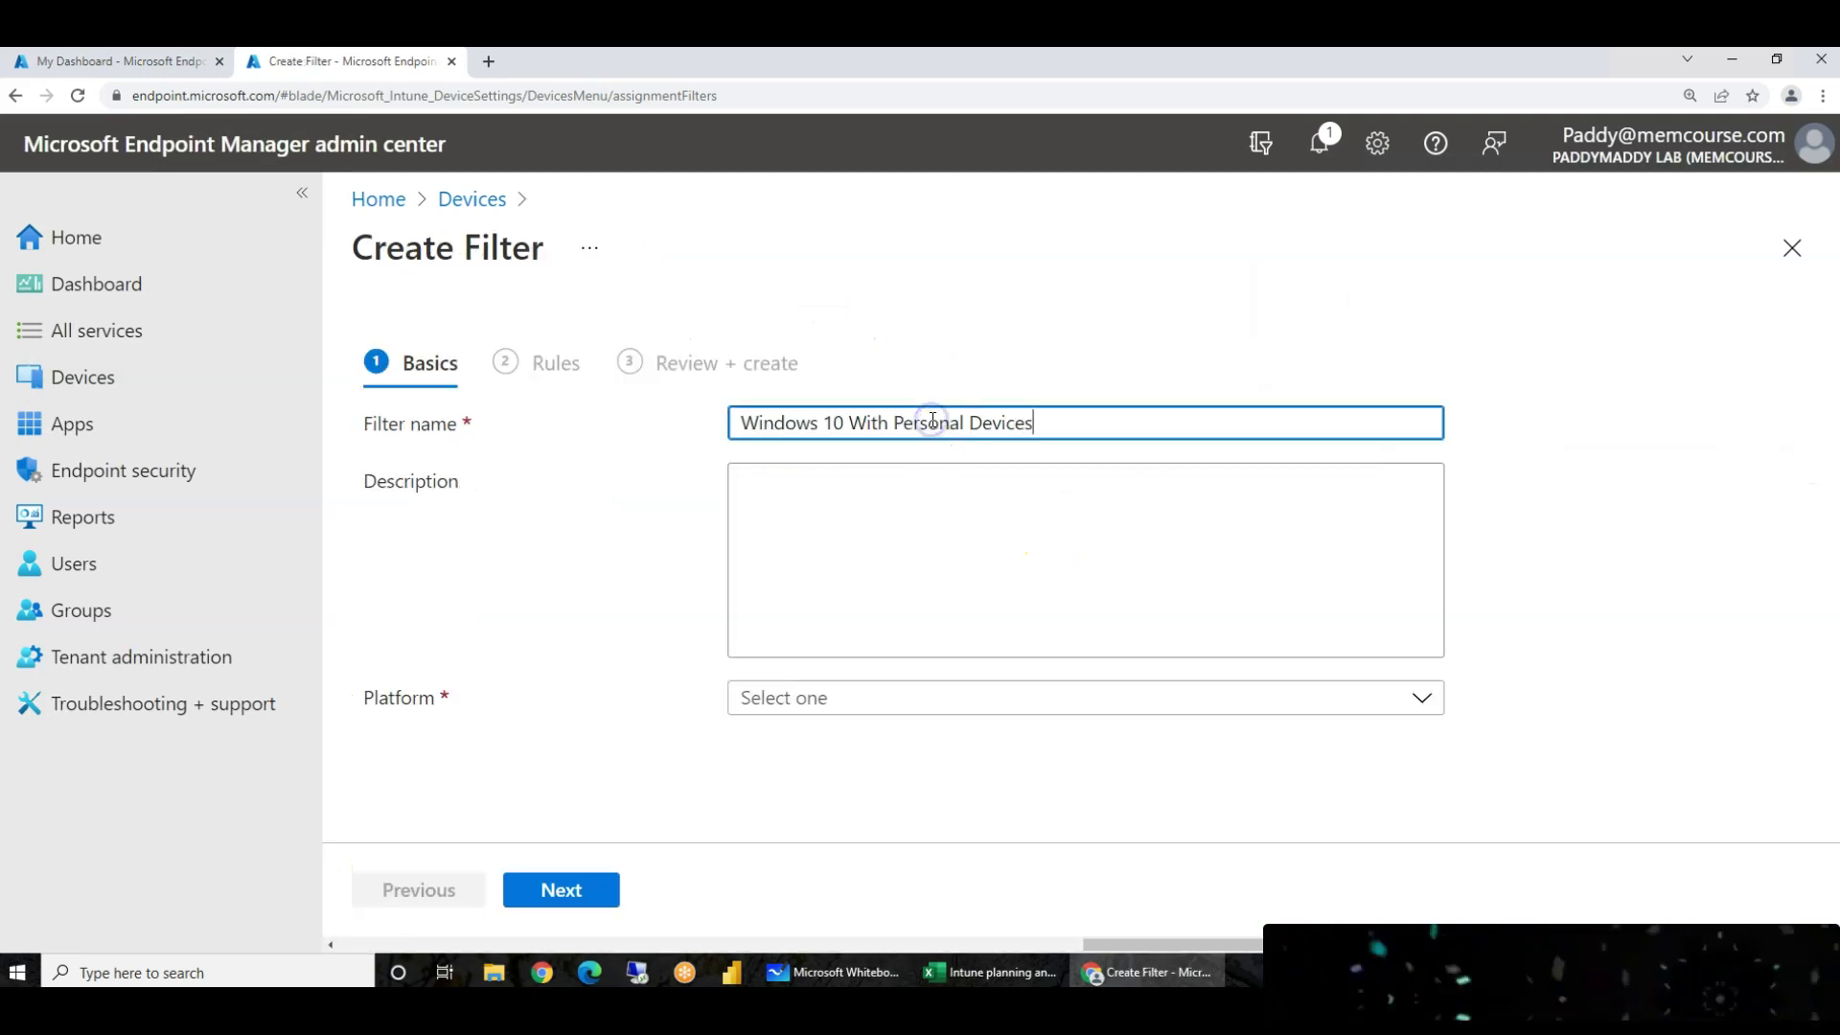
double_click(928, 421)
type("Co")
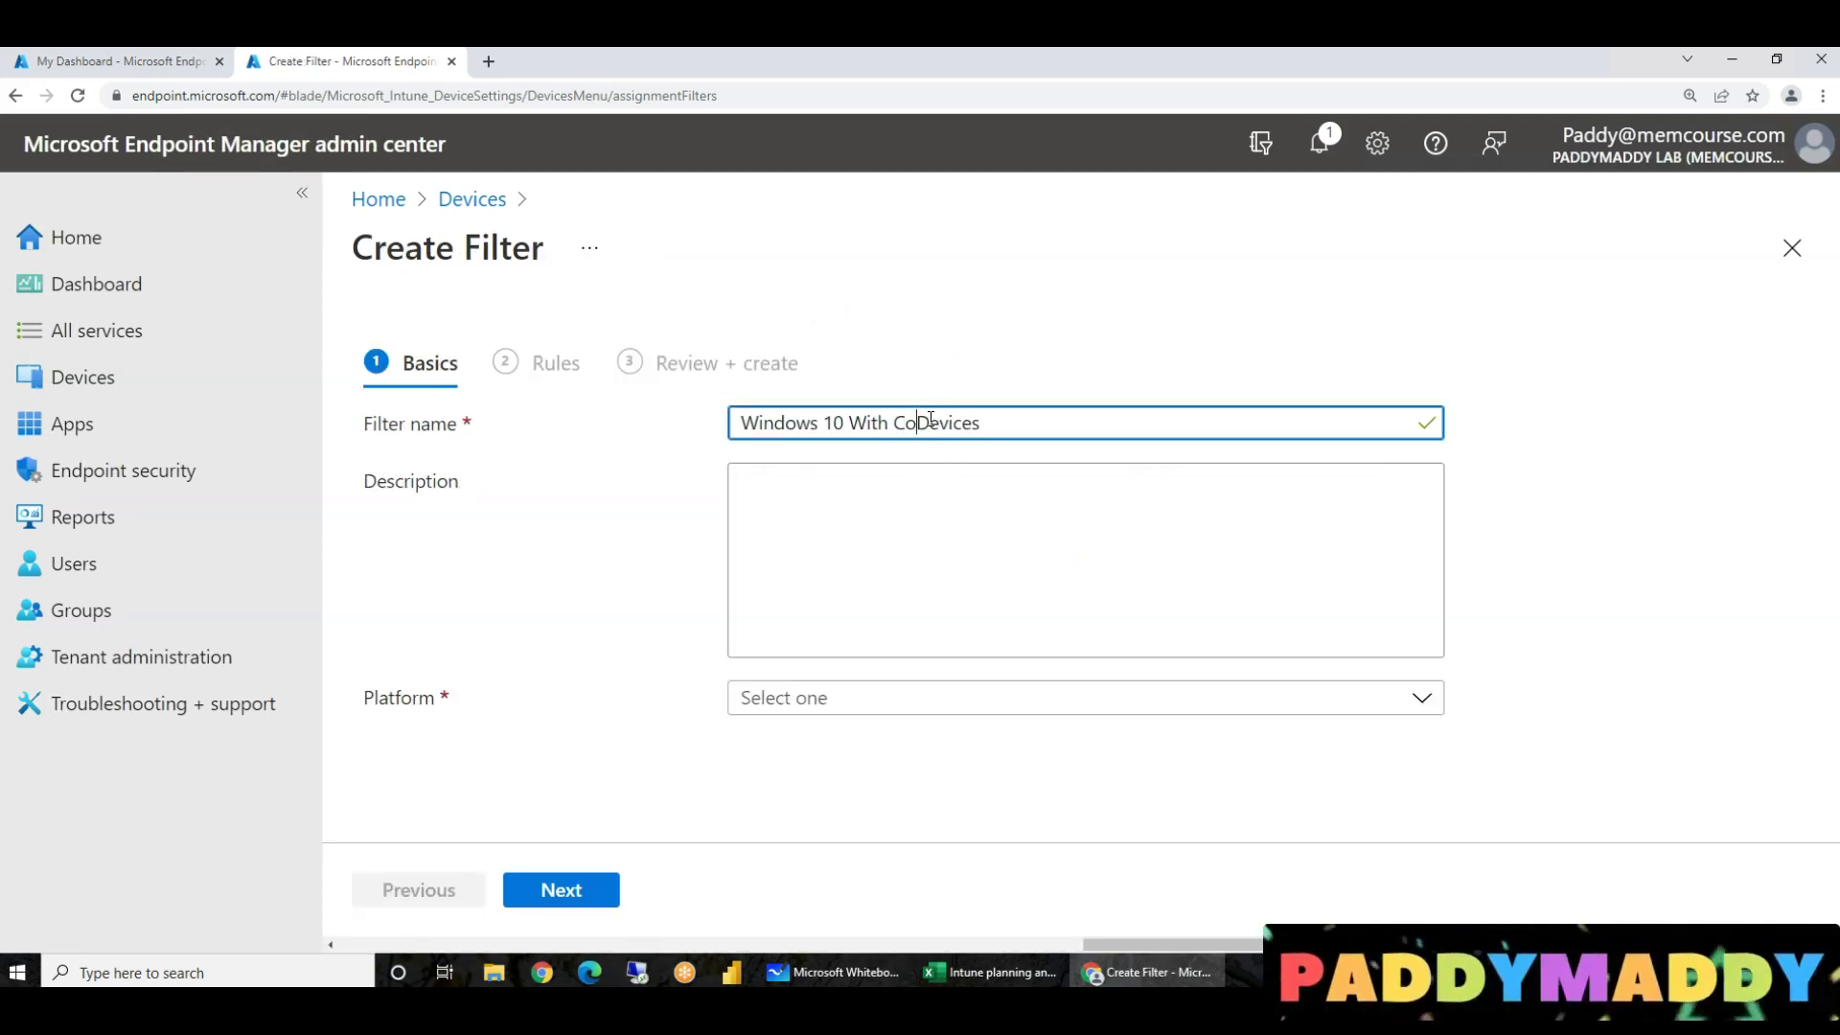
type("rporate ")
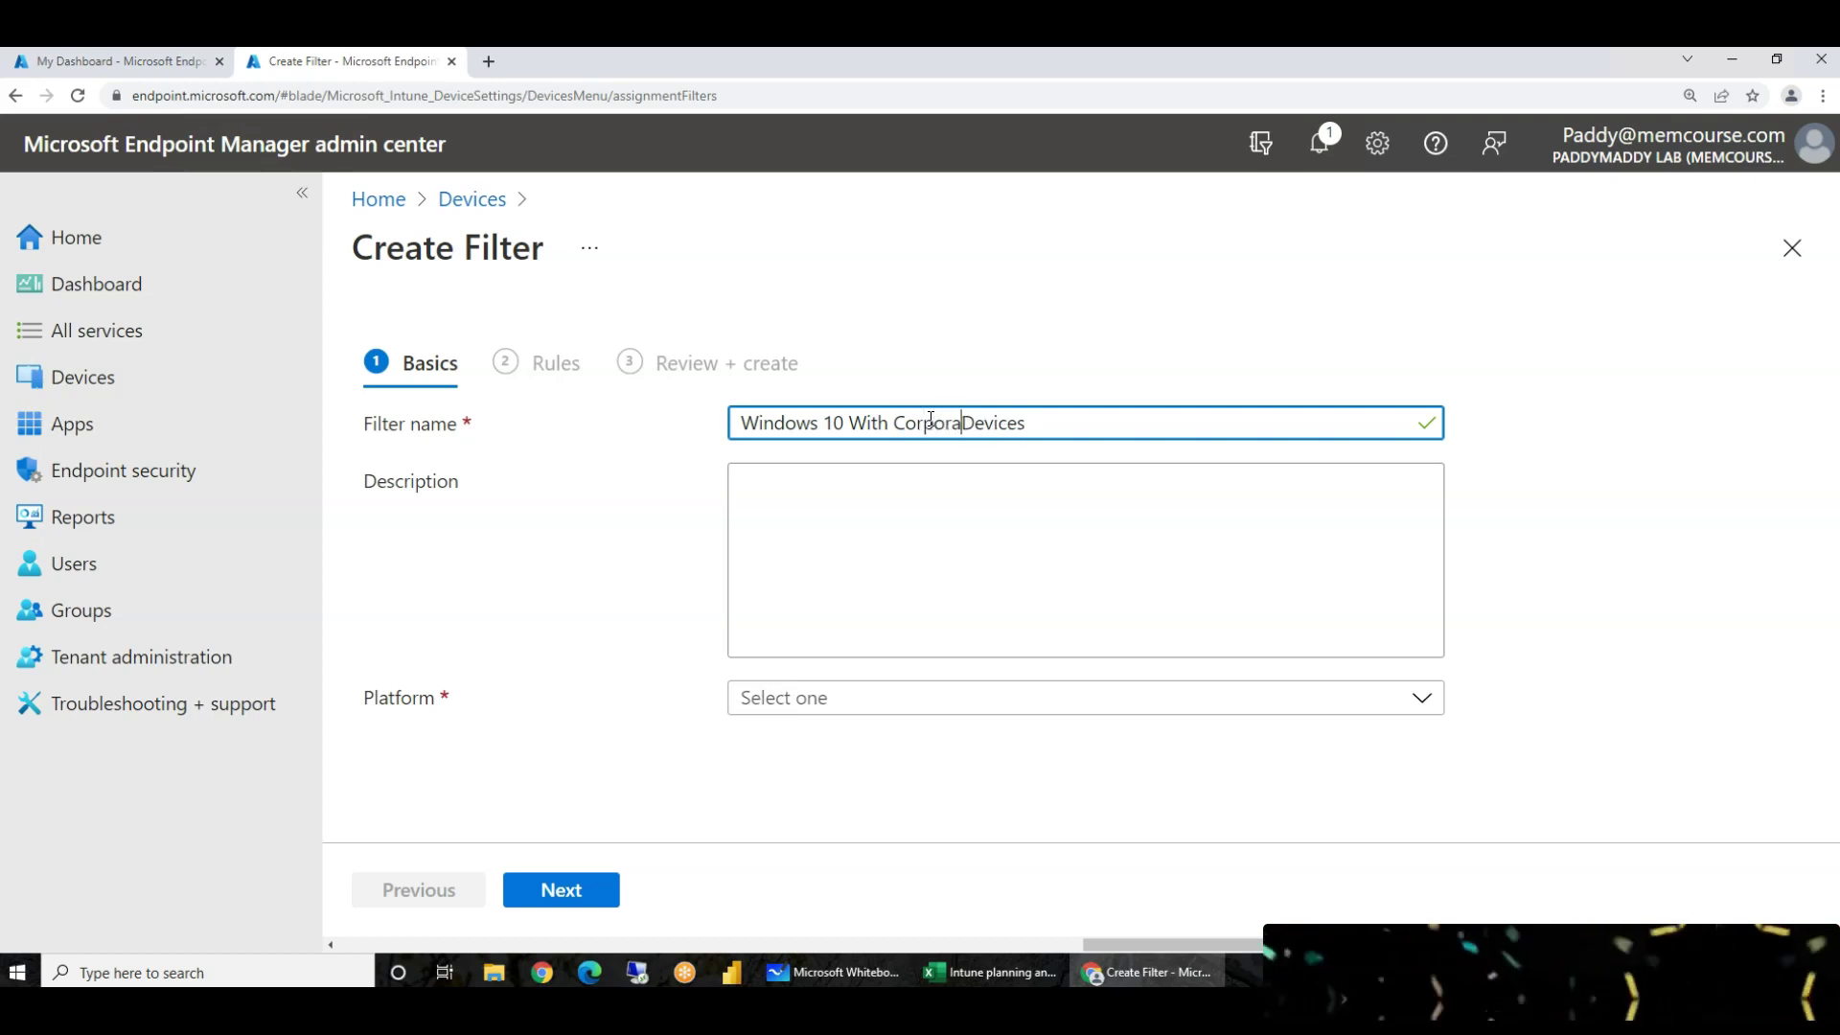
type("Owned")
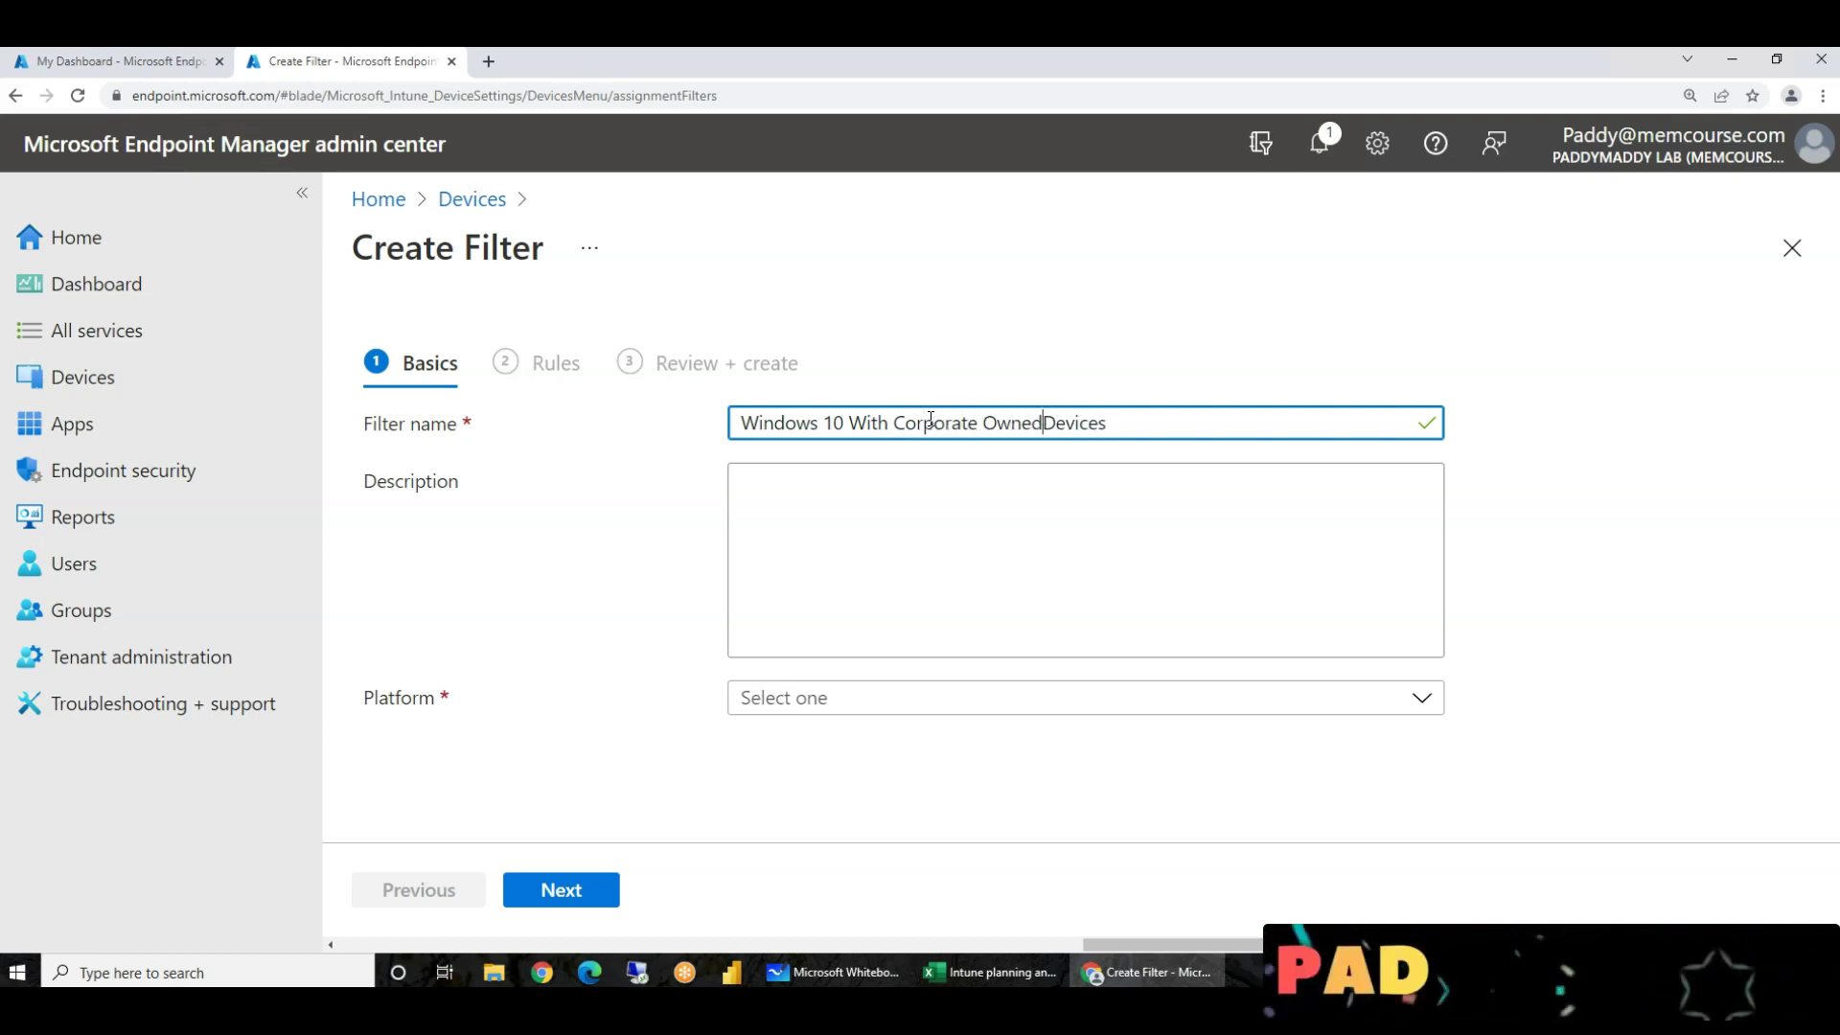
left_click(1003, 695)
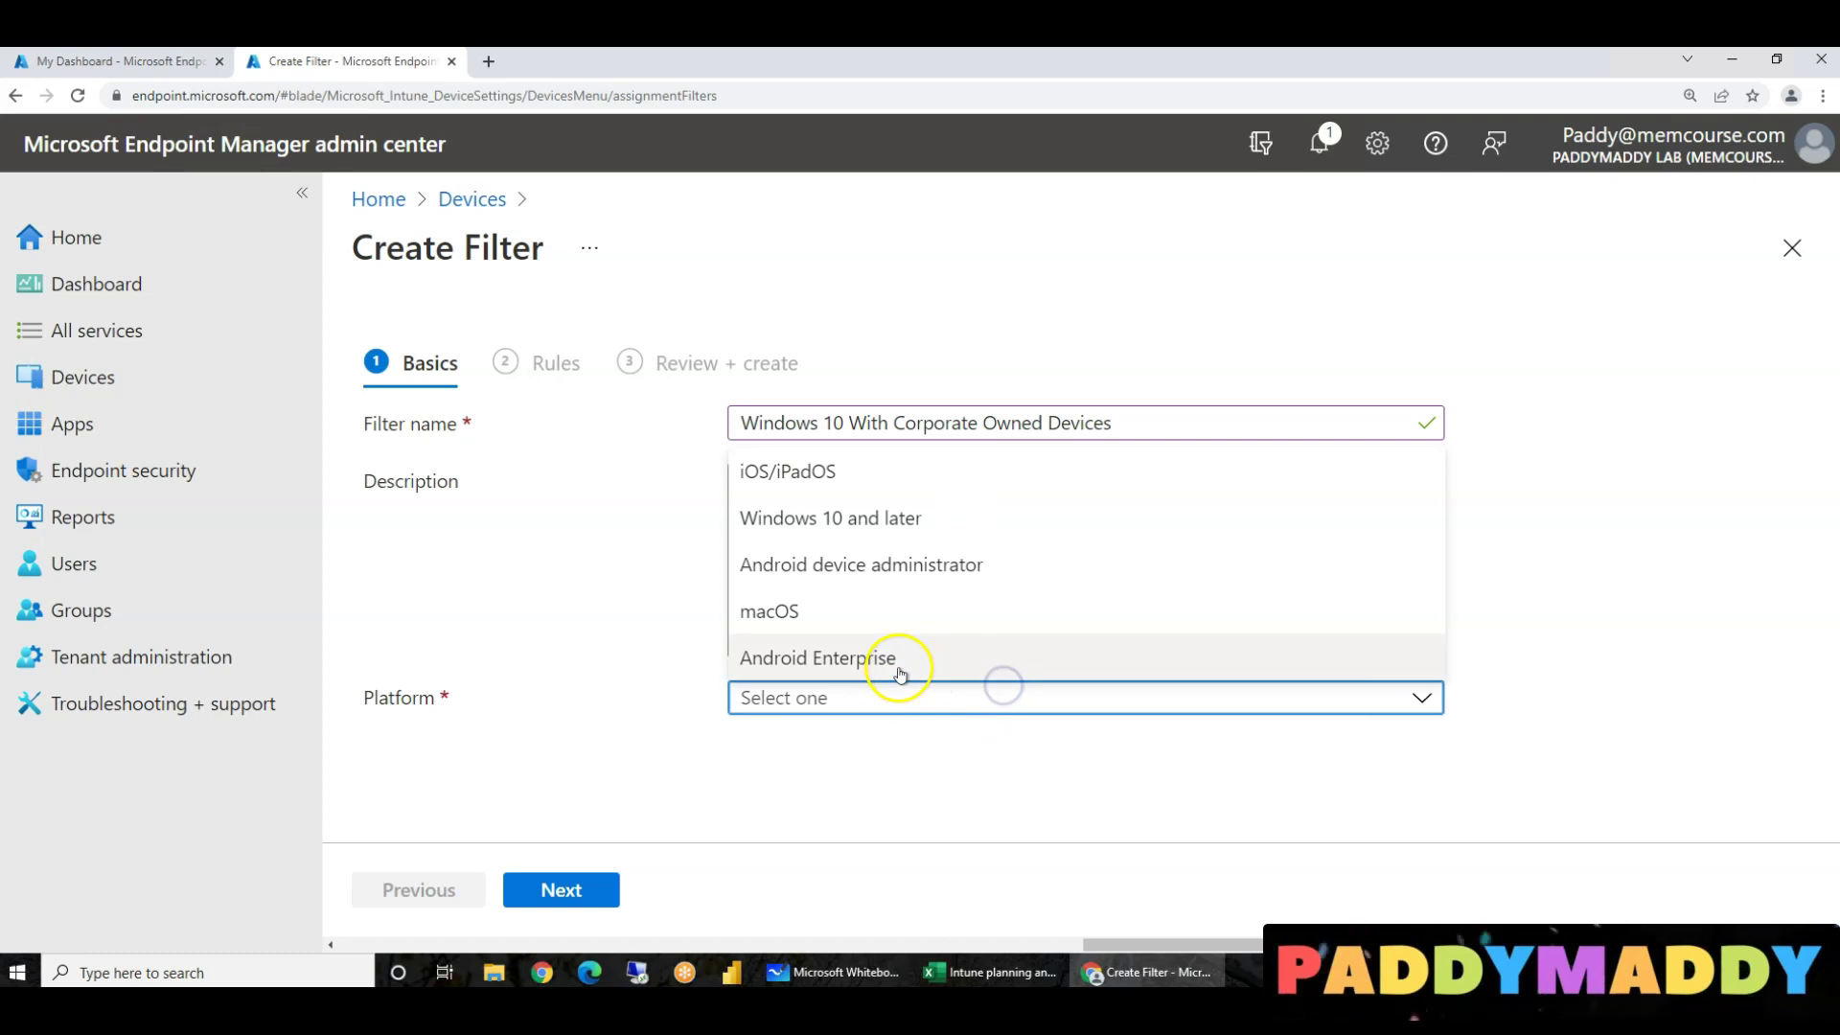
left_click(805, 517)
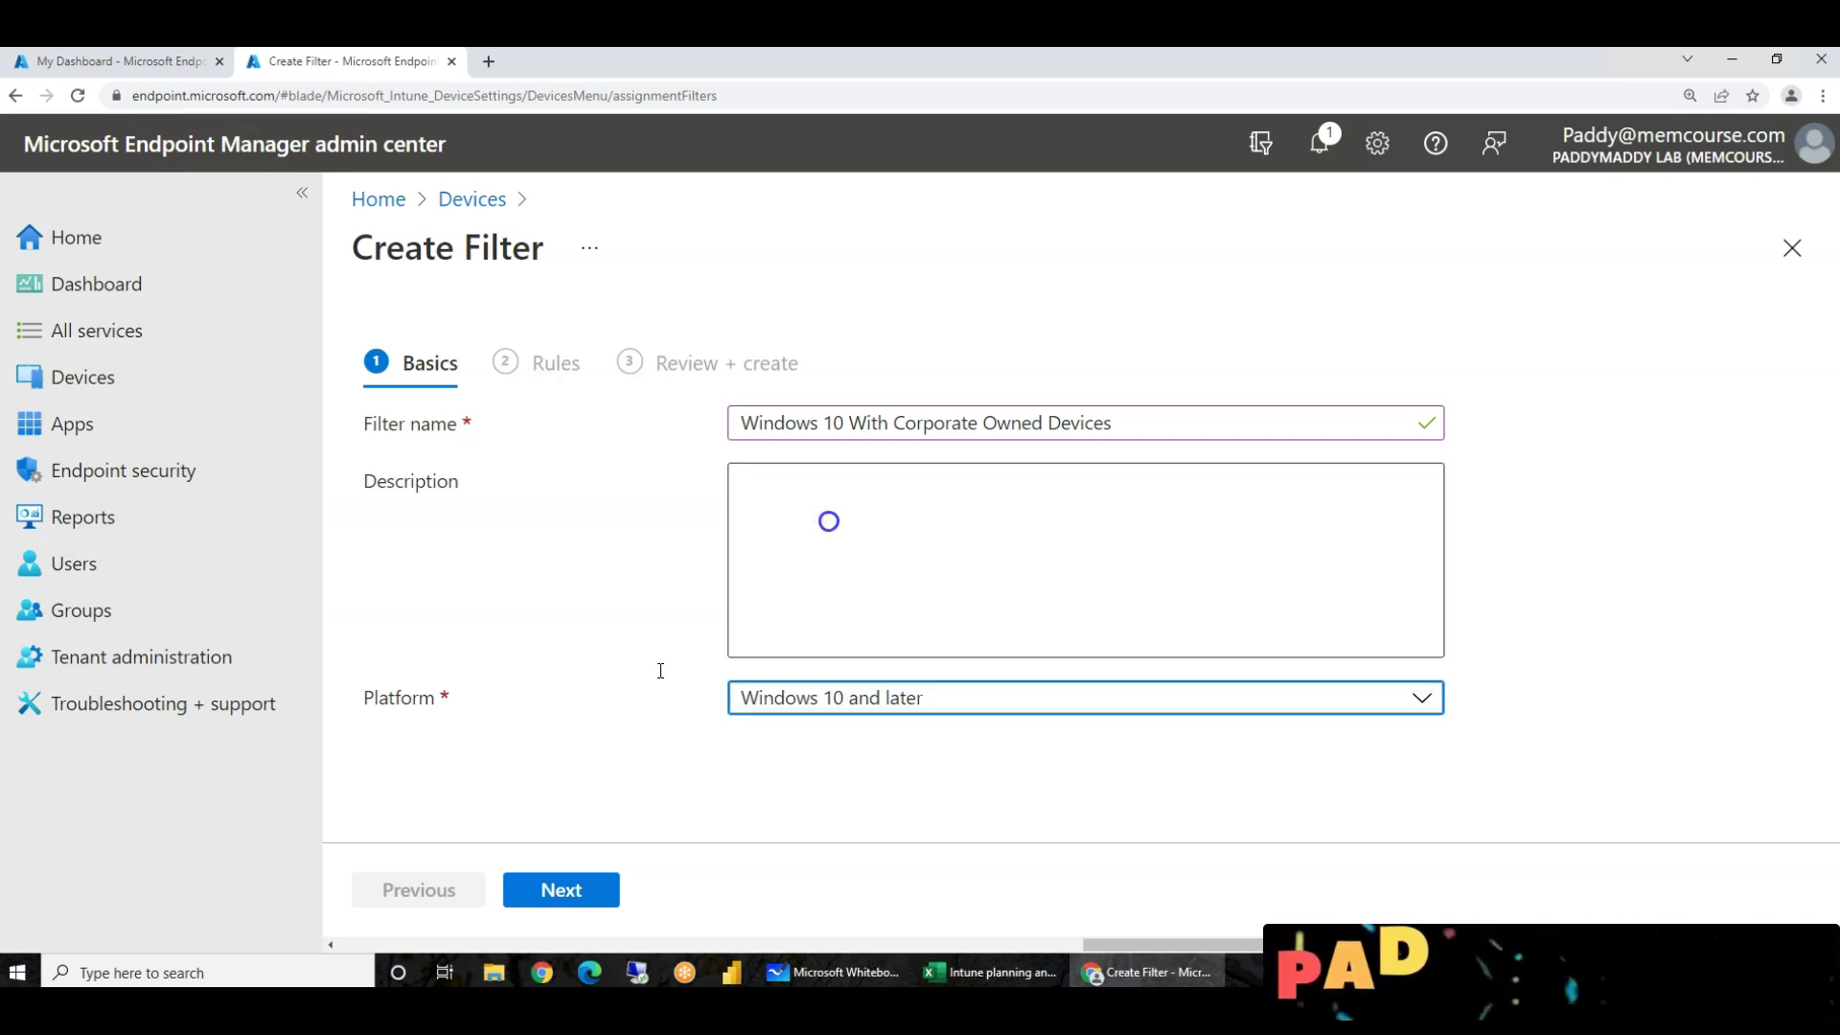
- Add the rule deviceOwnership Equals Corporate to the corporate-owned devices filter and create it
left_click(559, 895)
left_click(719, 536)
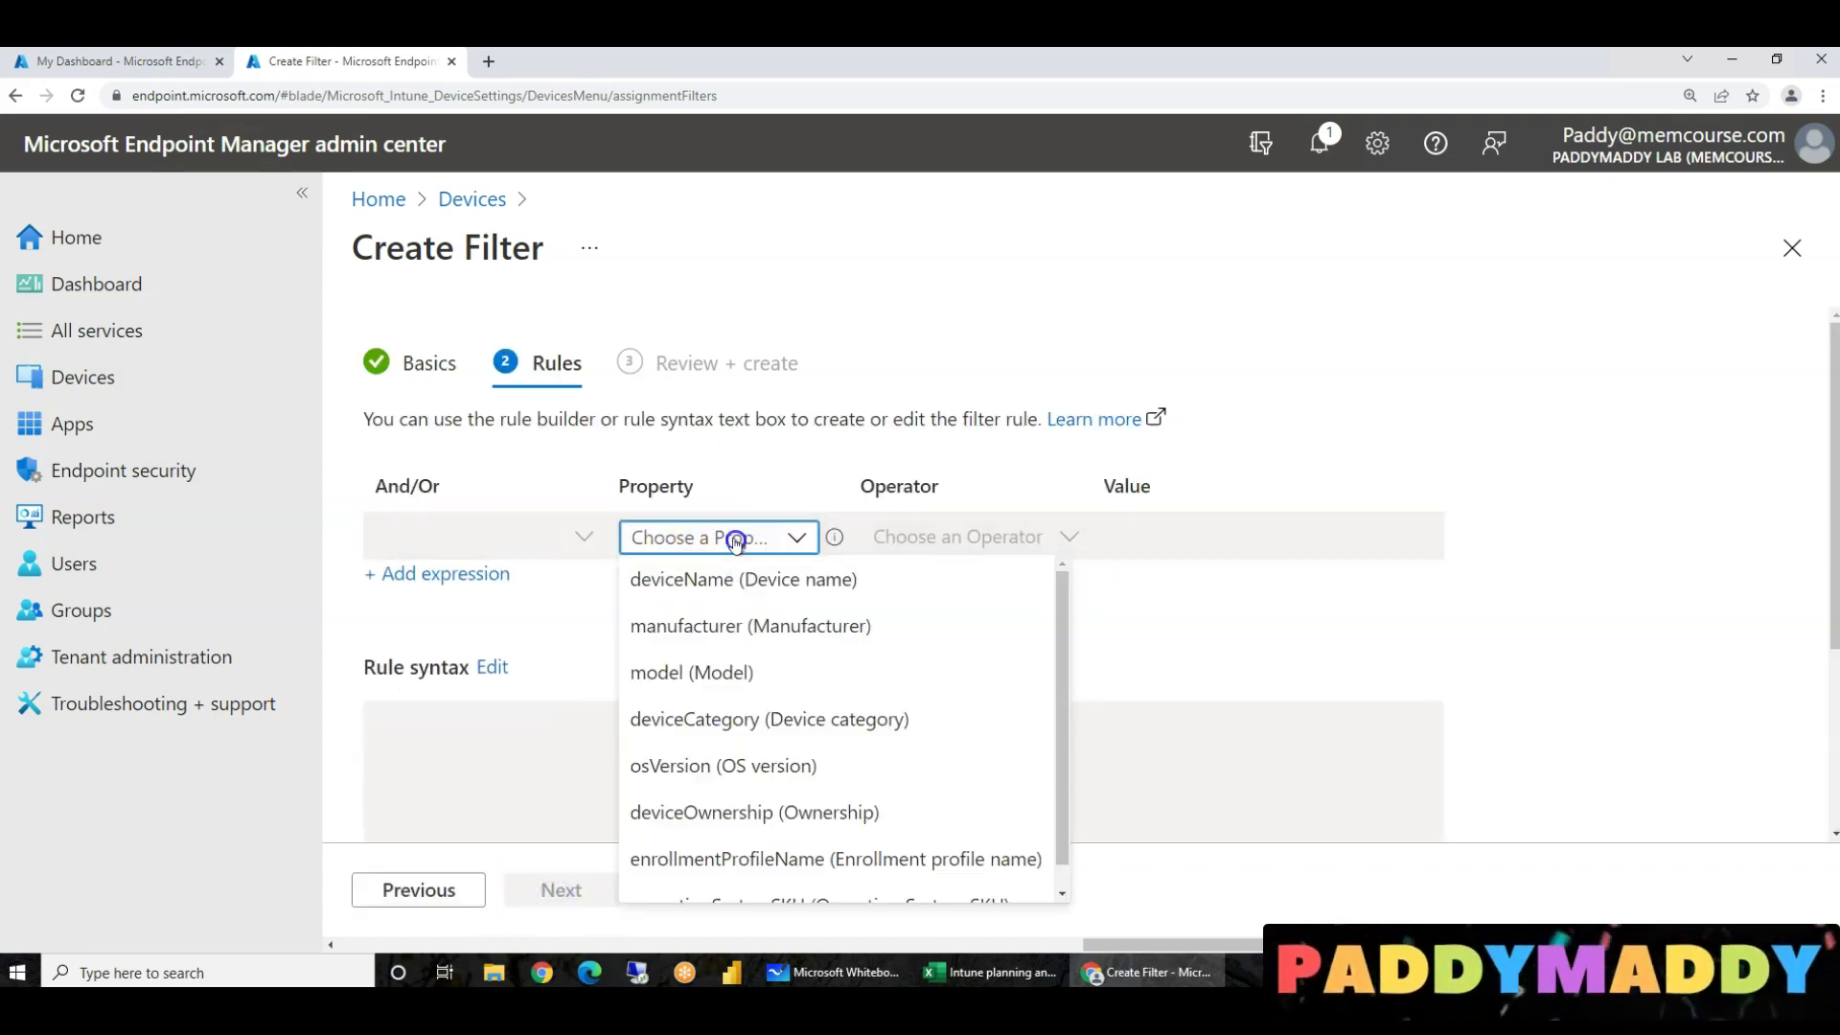
left_click(730, 814)
left_click(1023, 535)
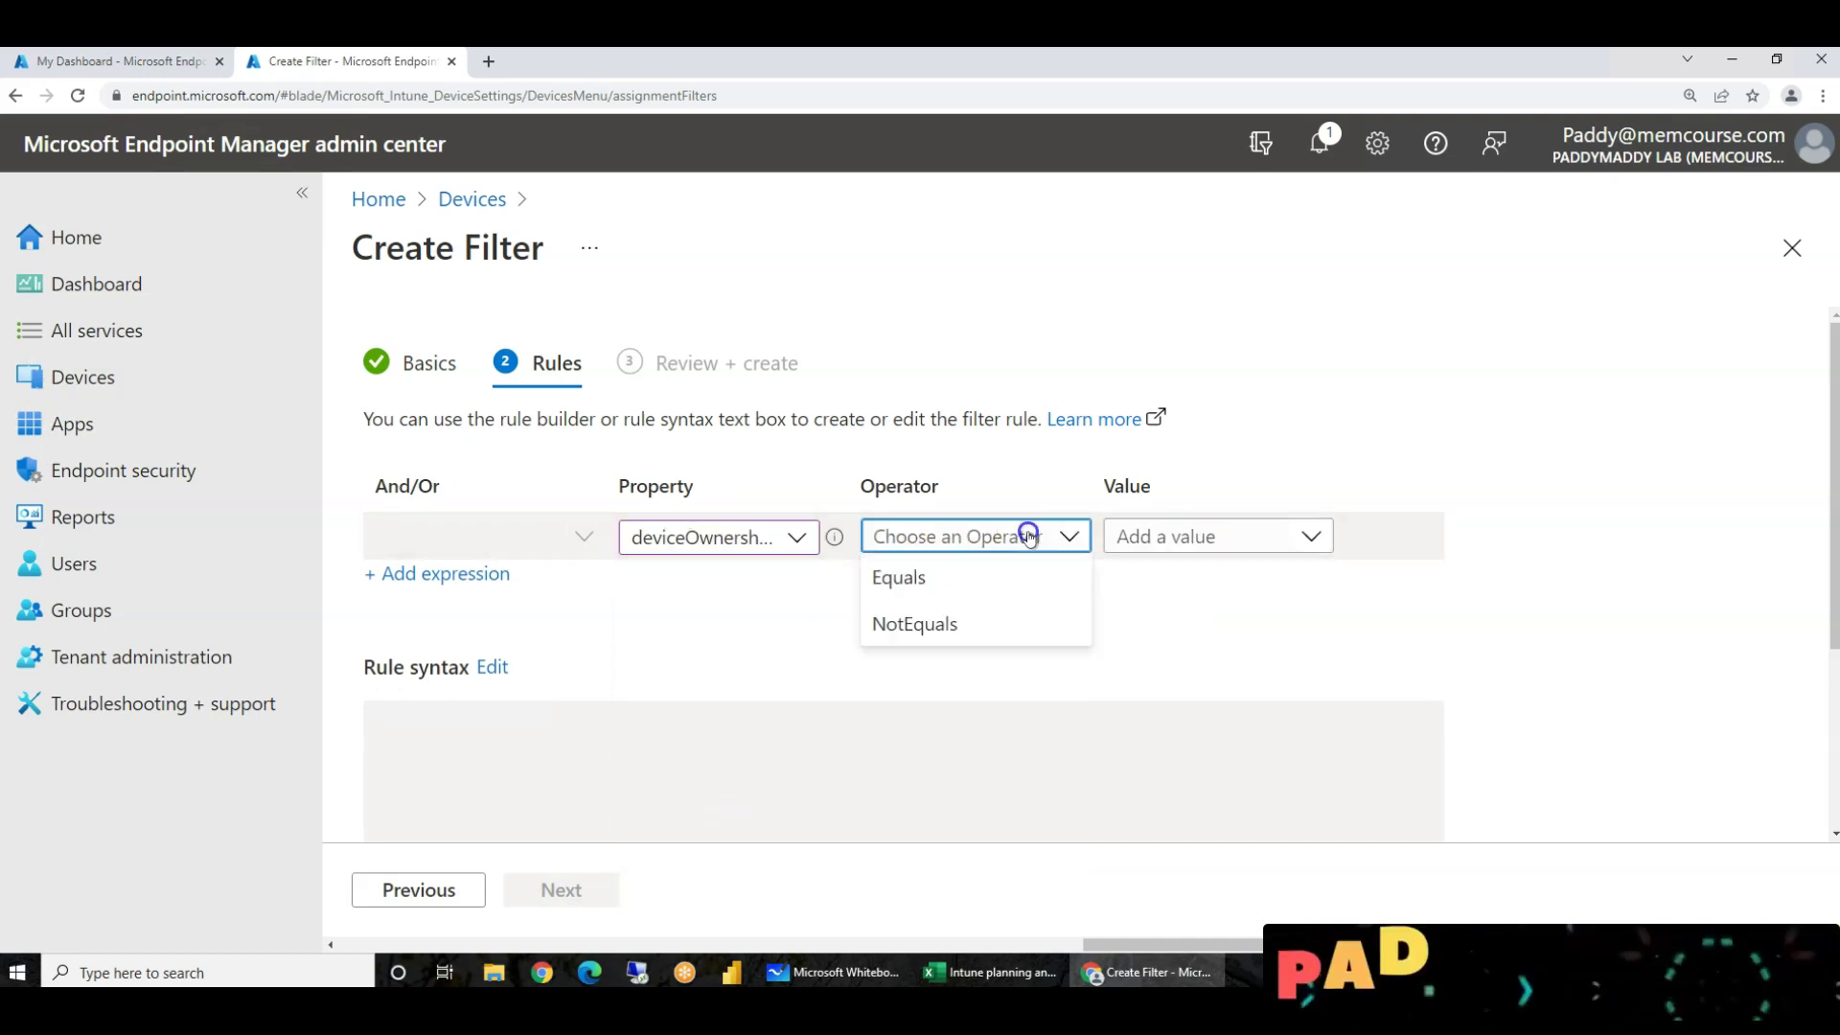
left_click(974, 578)
left_click(1164, 536)
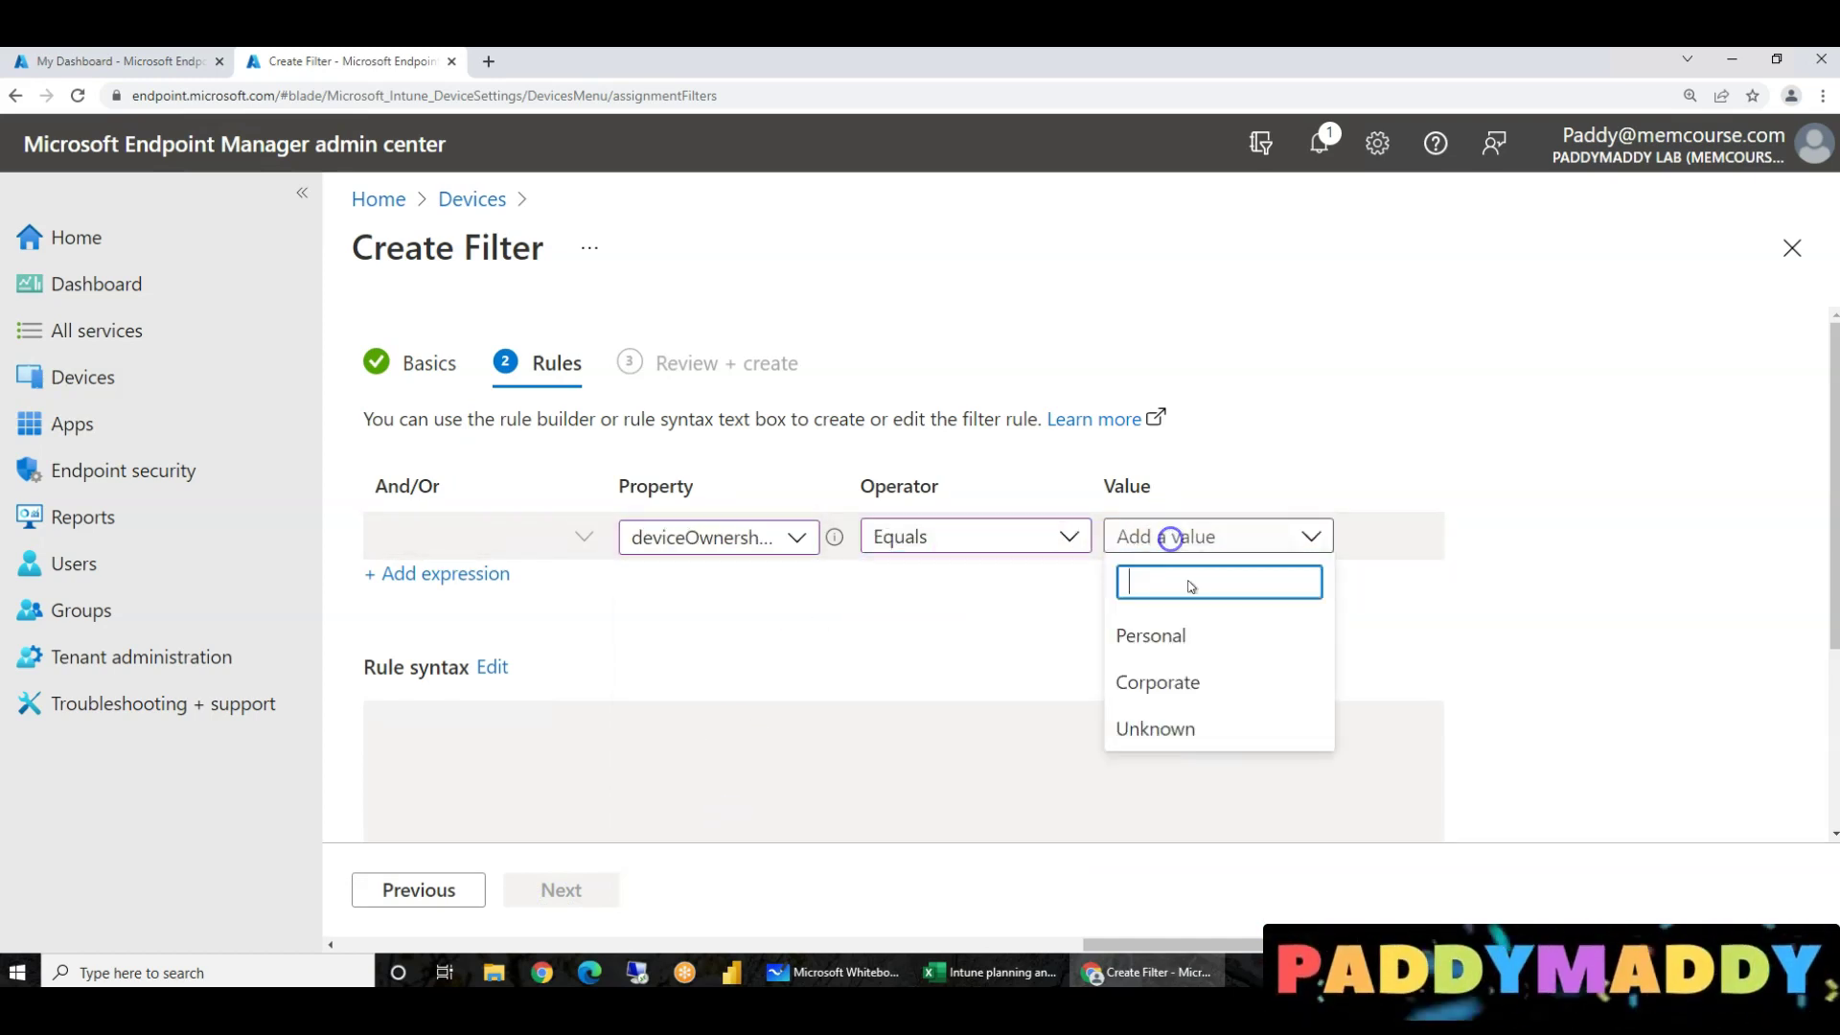
left_click(1179, 688)
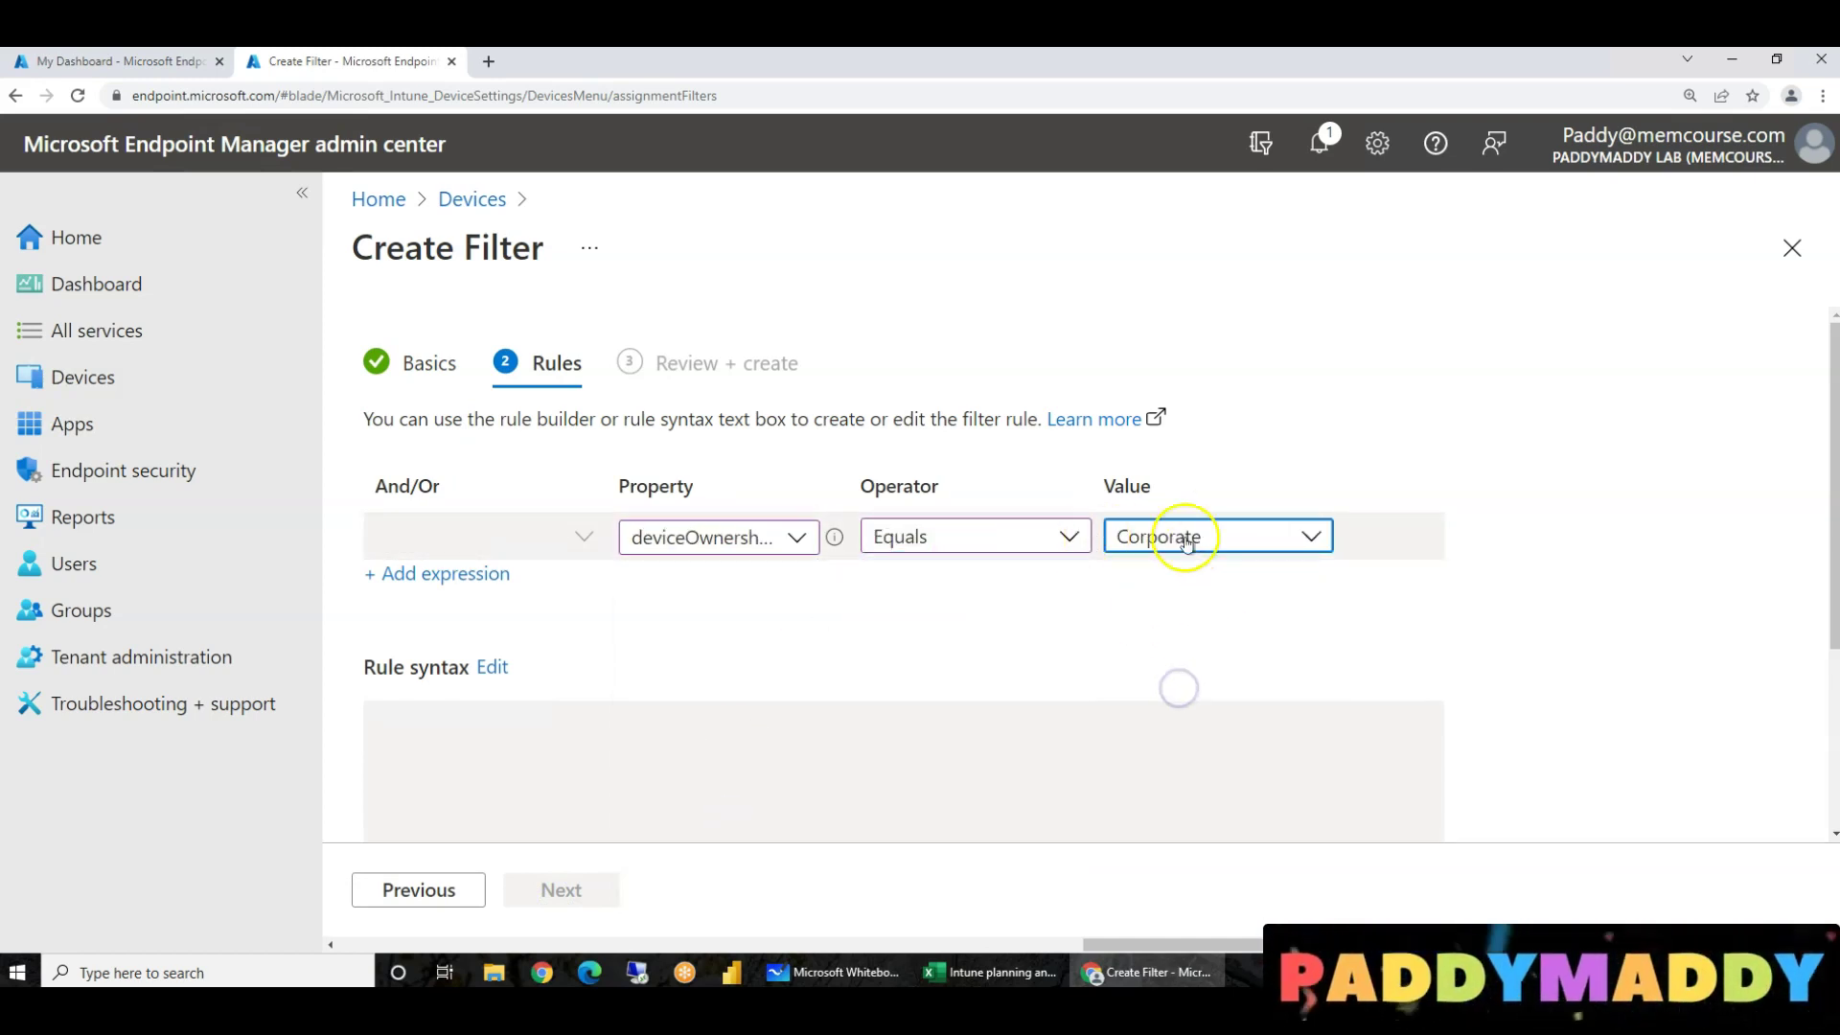
left_click(572, 918)
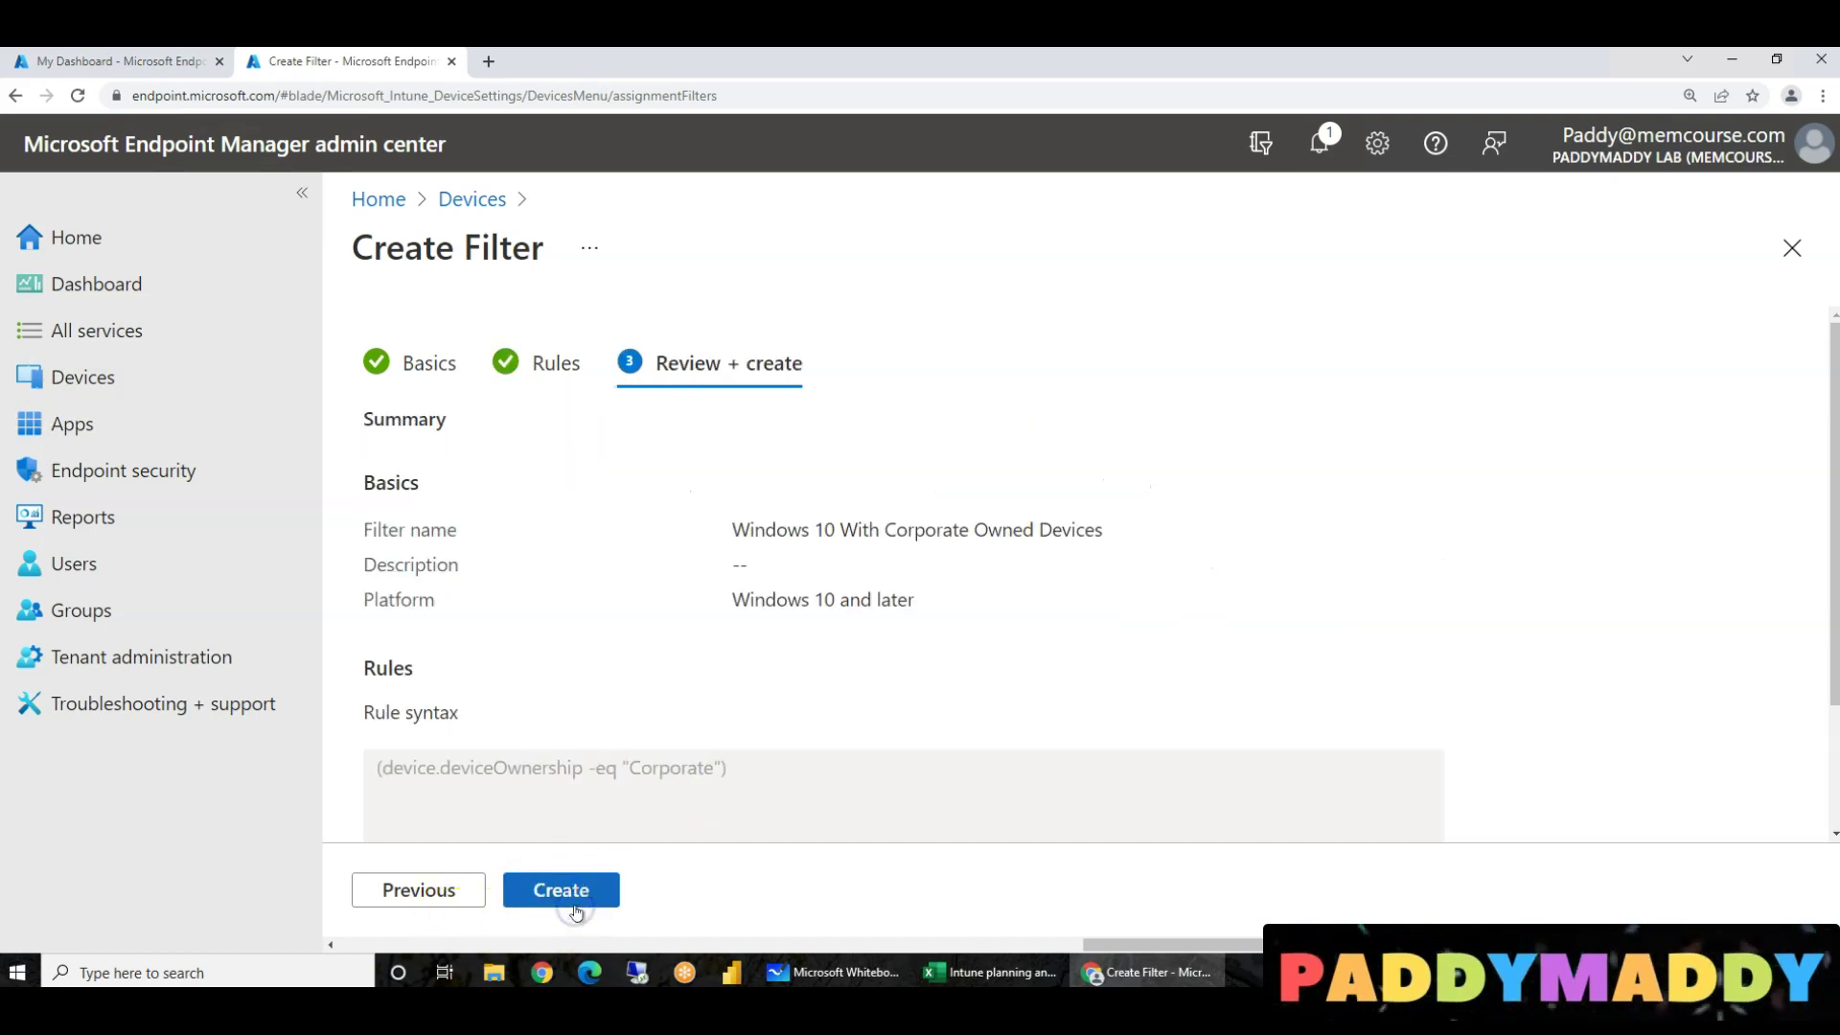
left_click(574, 916)
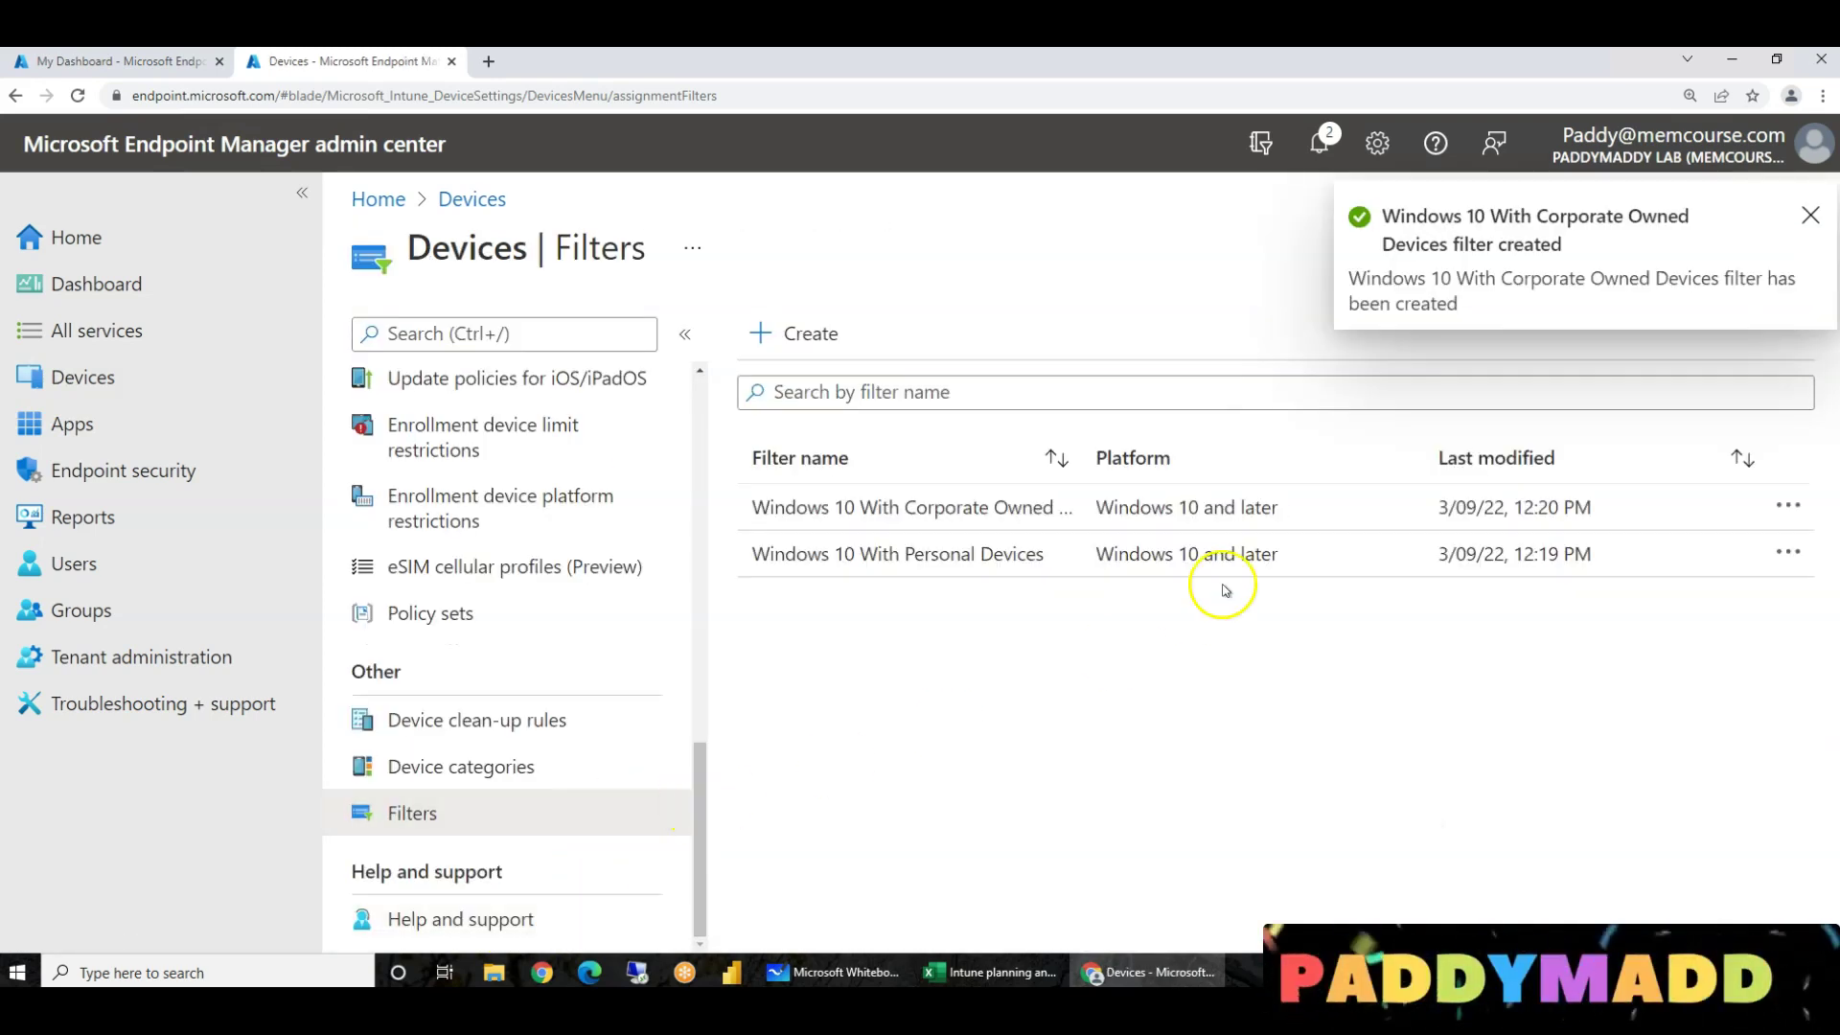
left_click(796, 330)
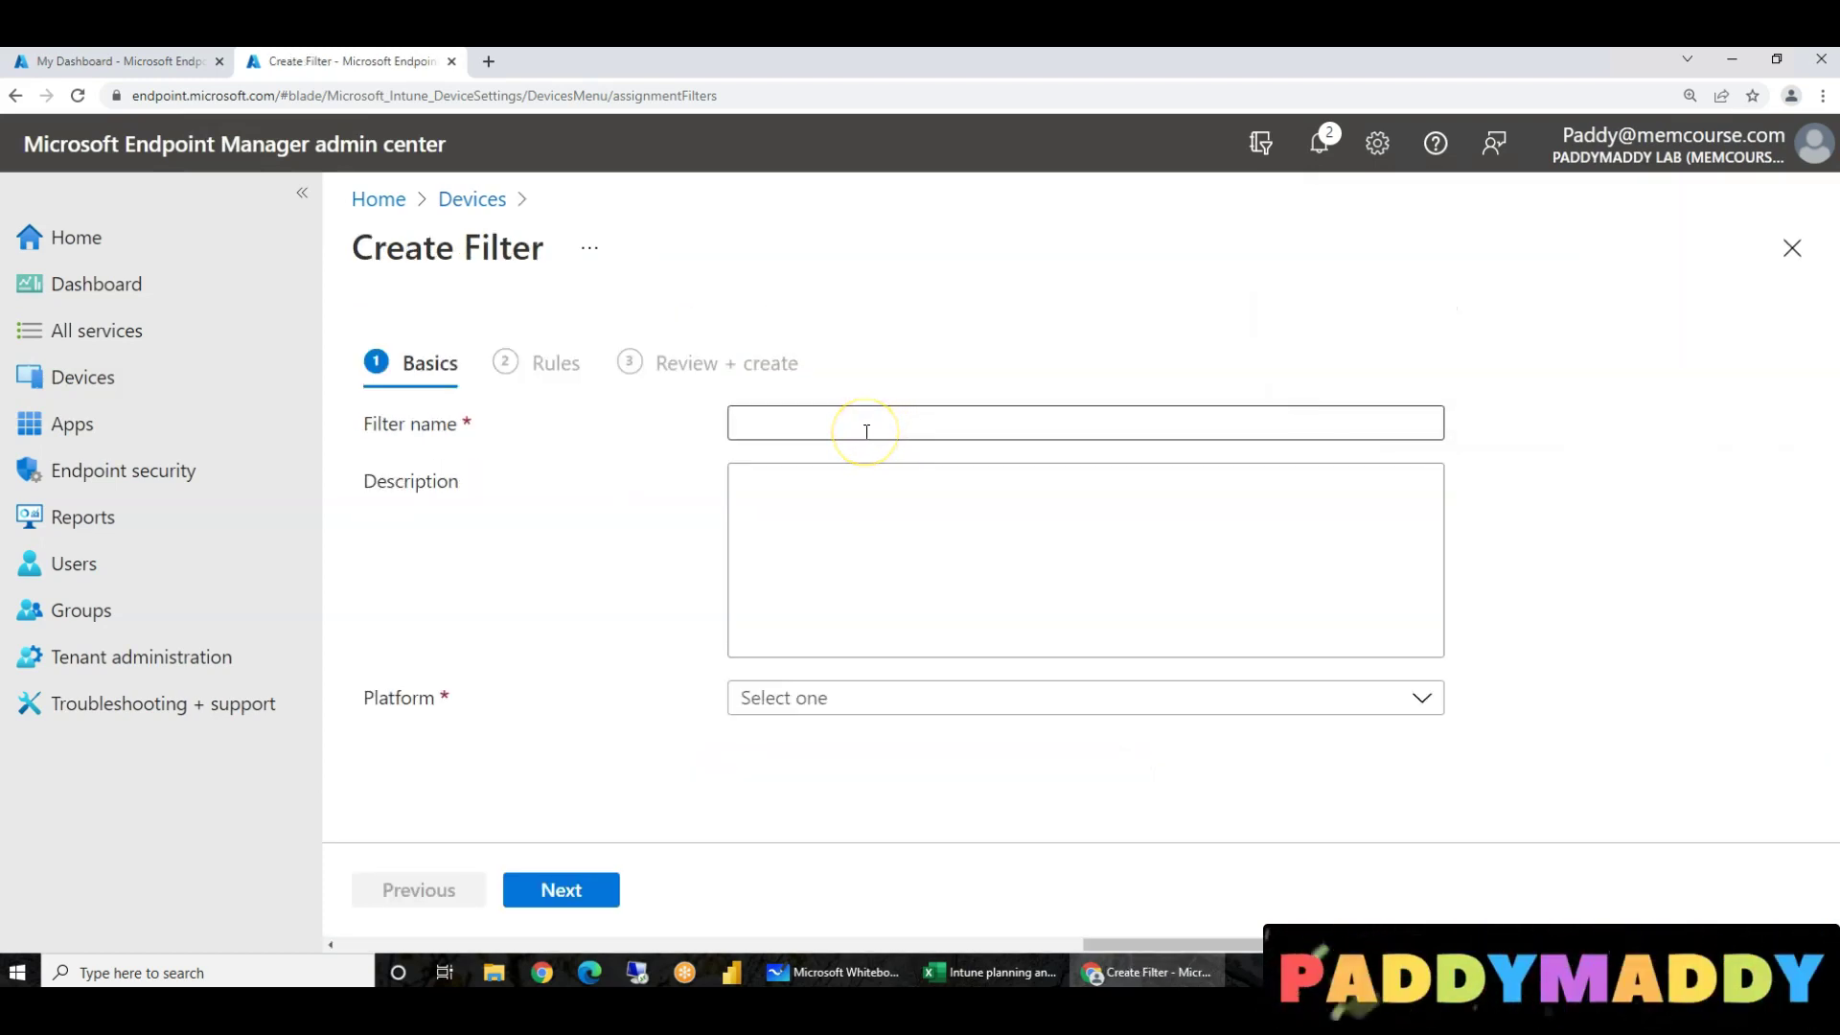
left_click(914, 702)
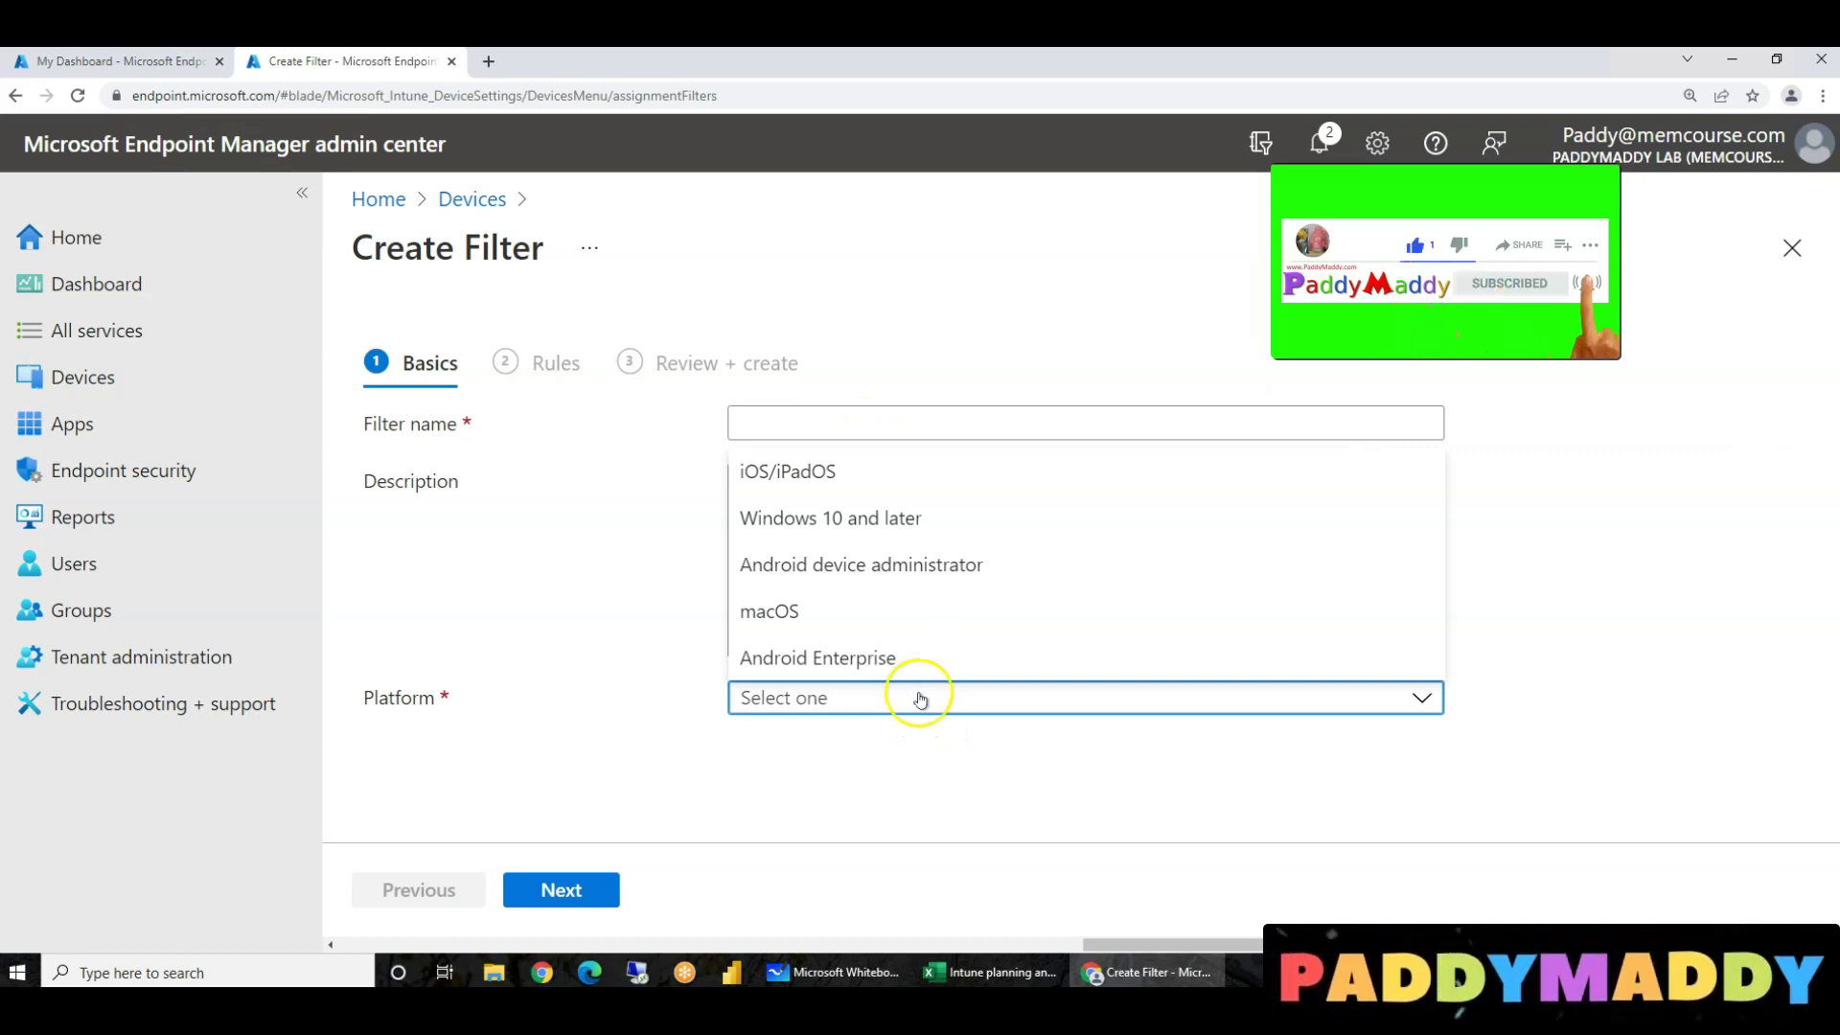
left_click(830, 657)
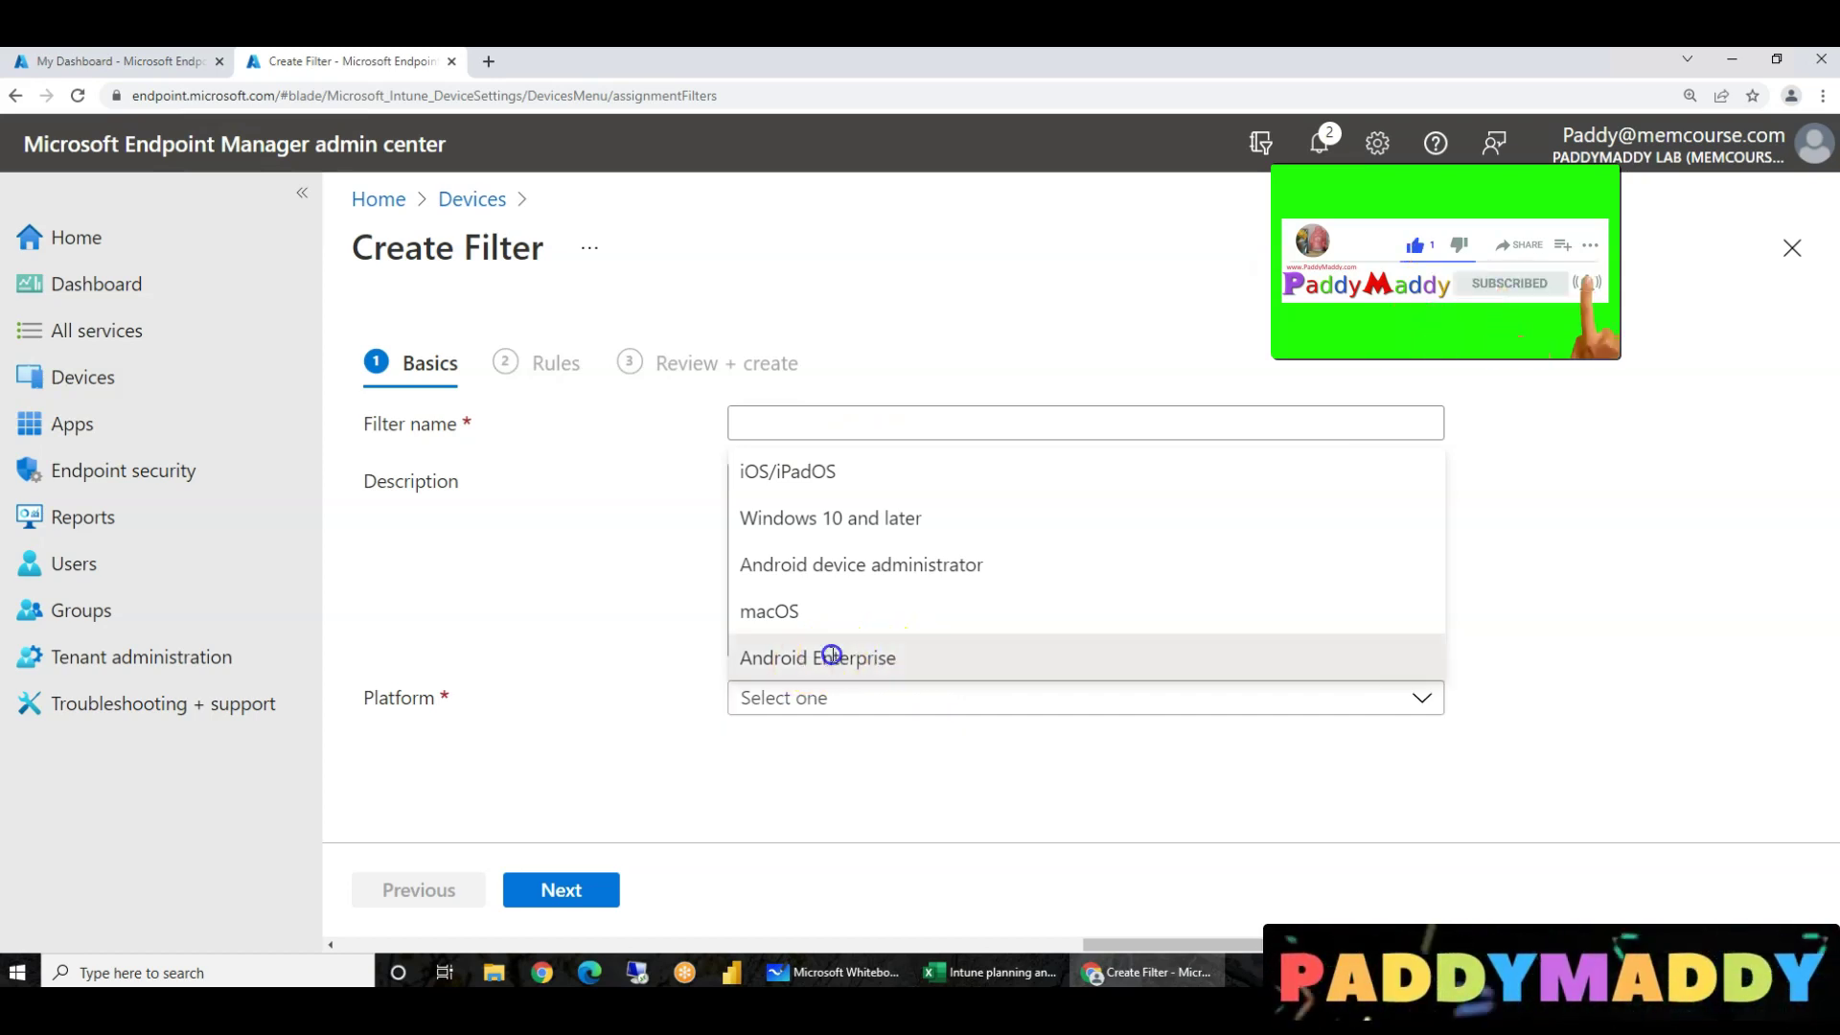
left_click(813, 429)
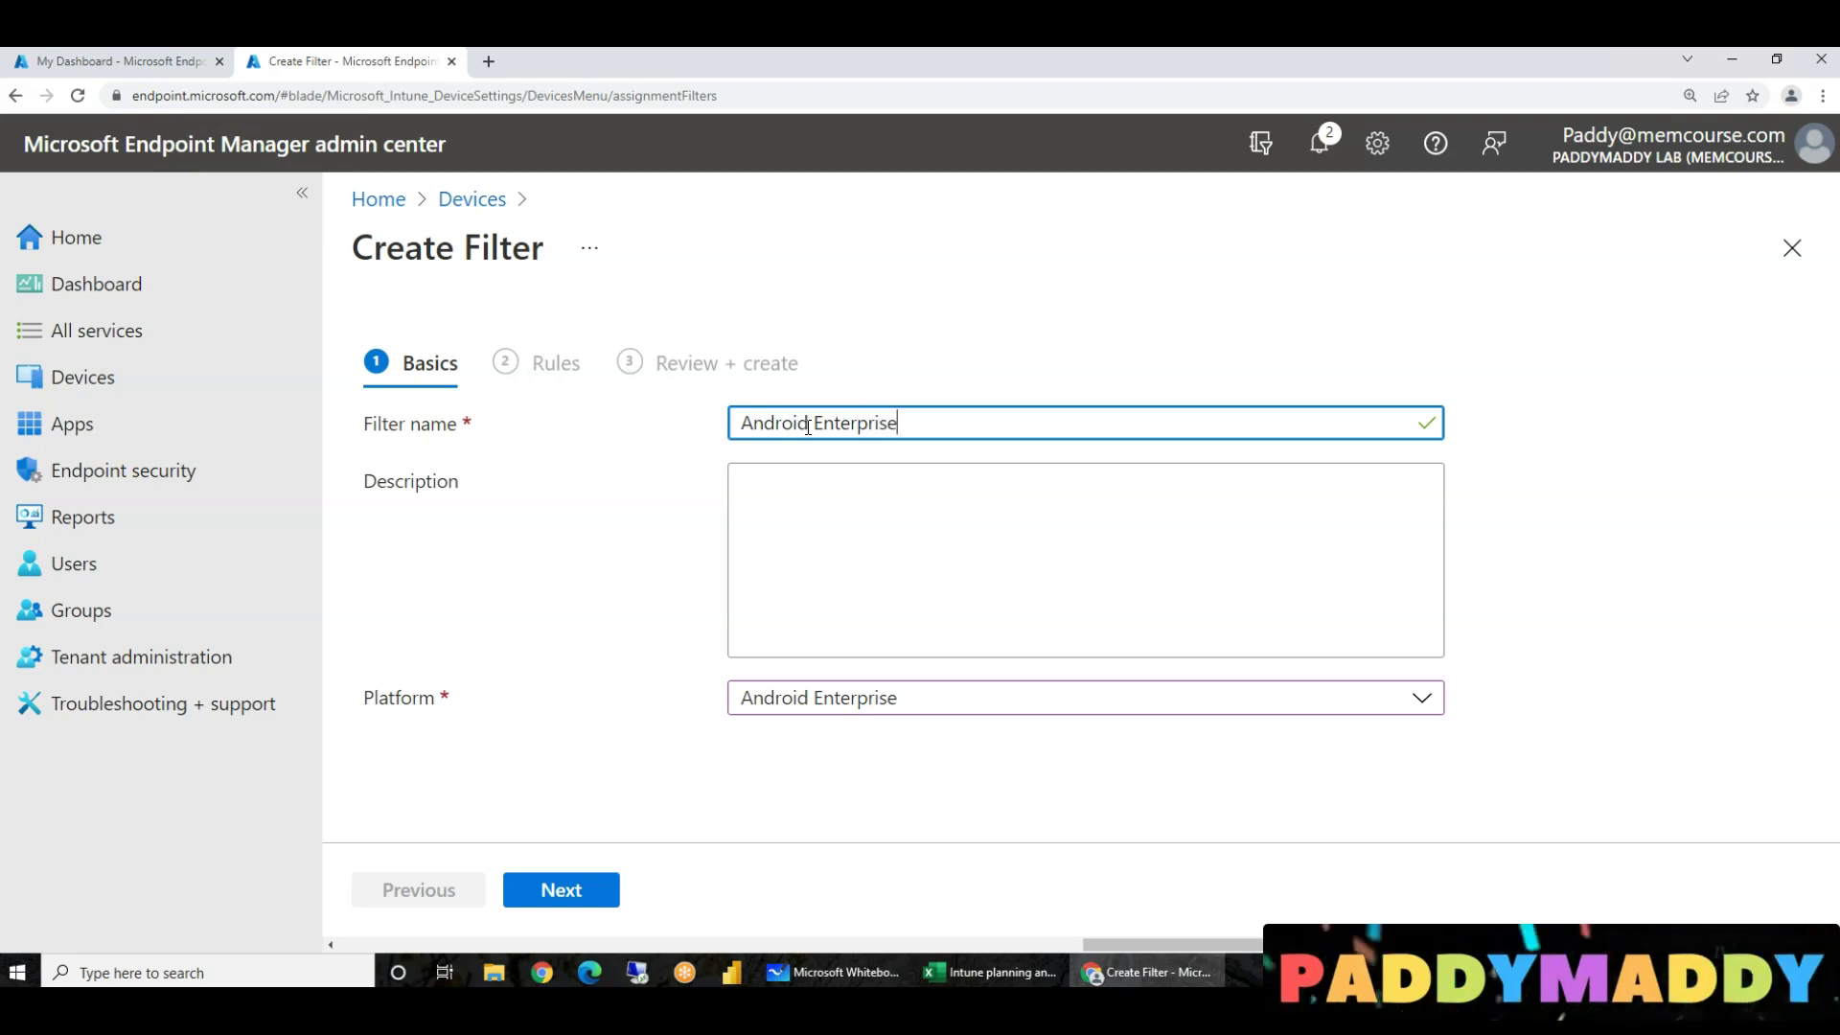
left_click(611, 889)
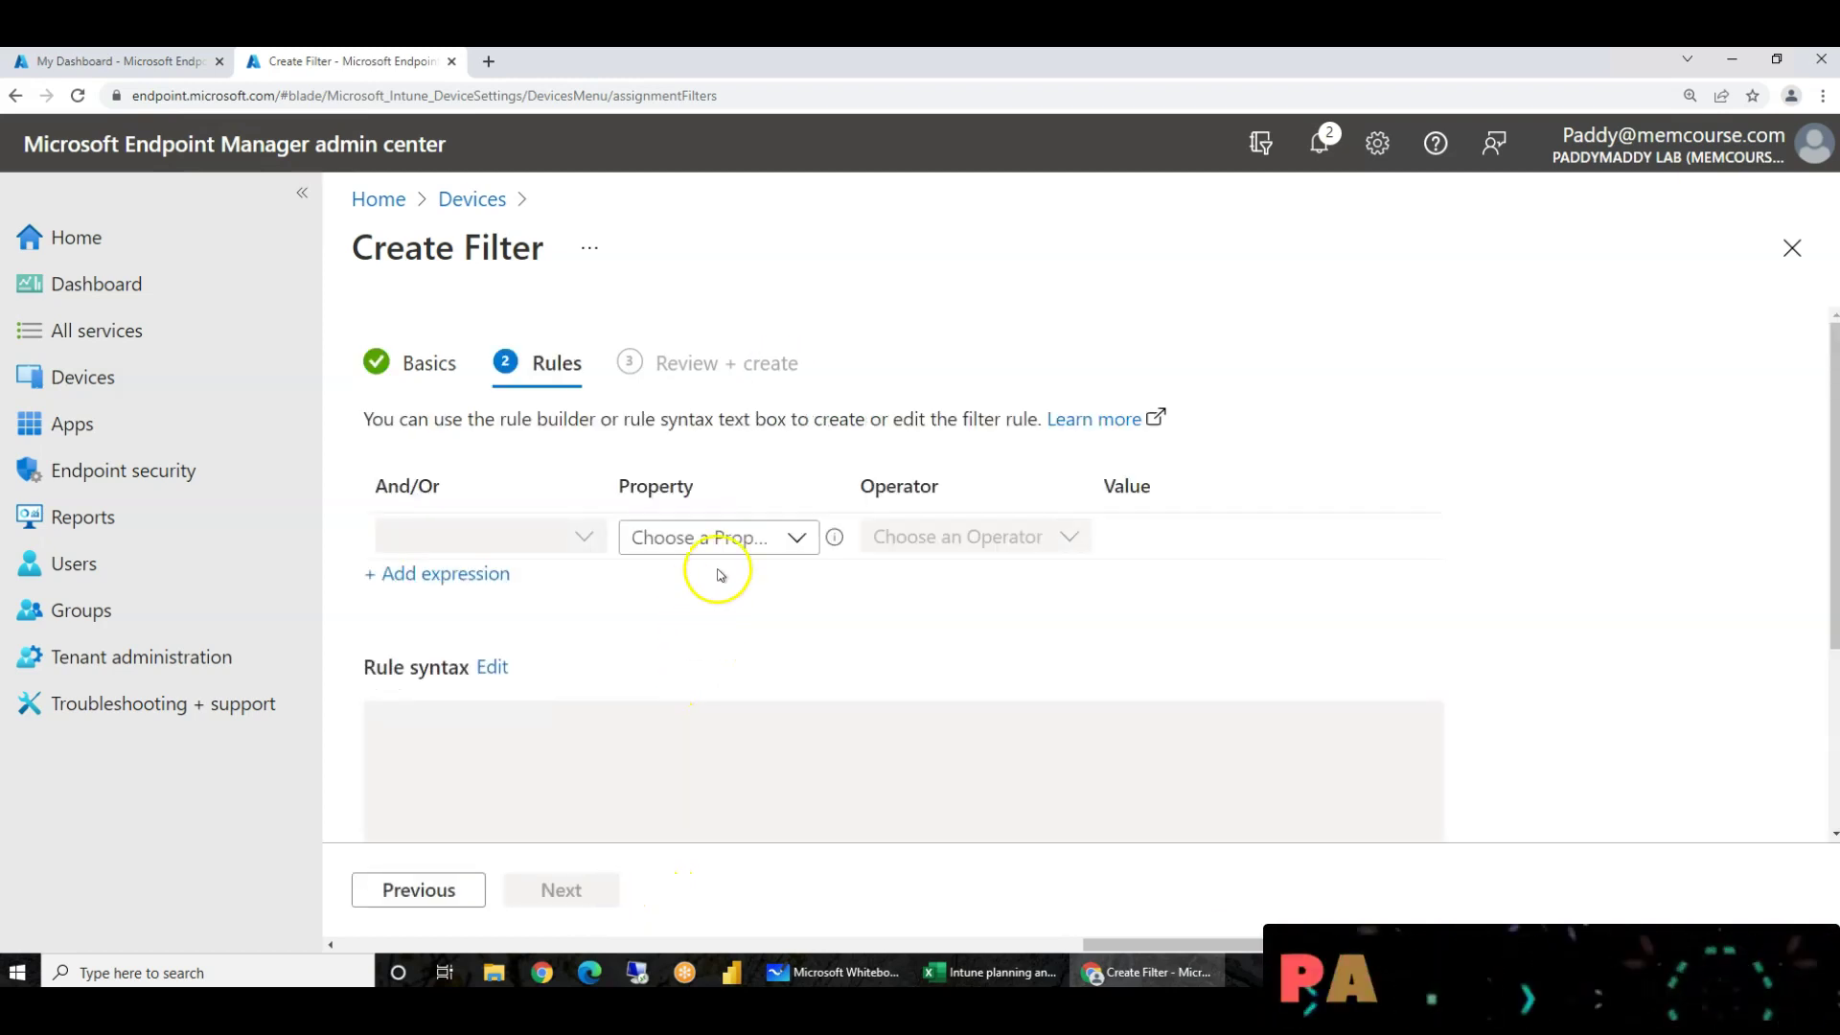
left_click(757, 537)
scroll(911, 742, "down", 1)
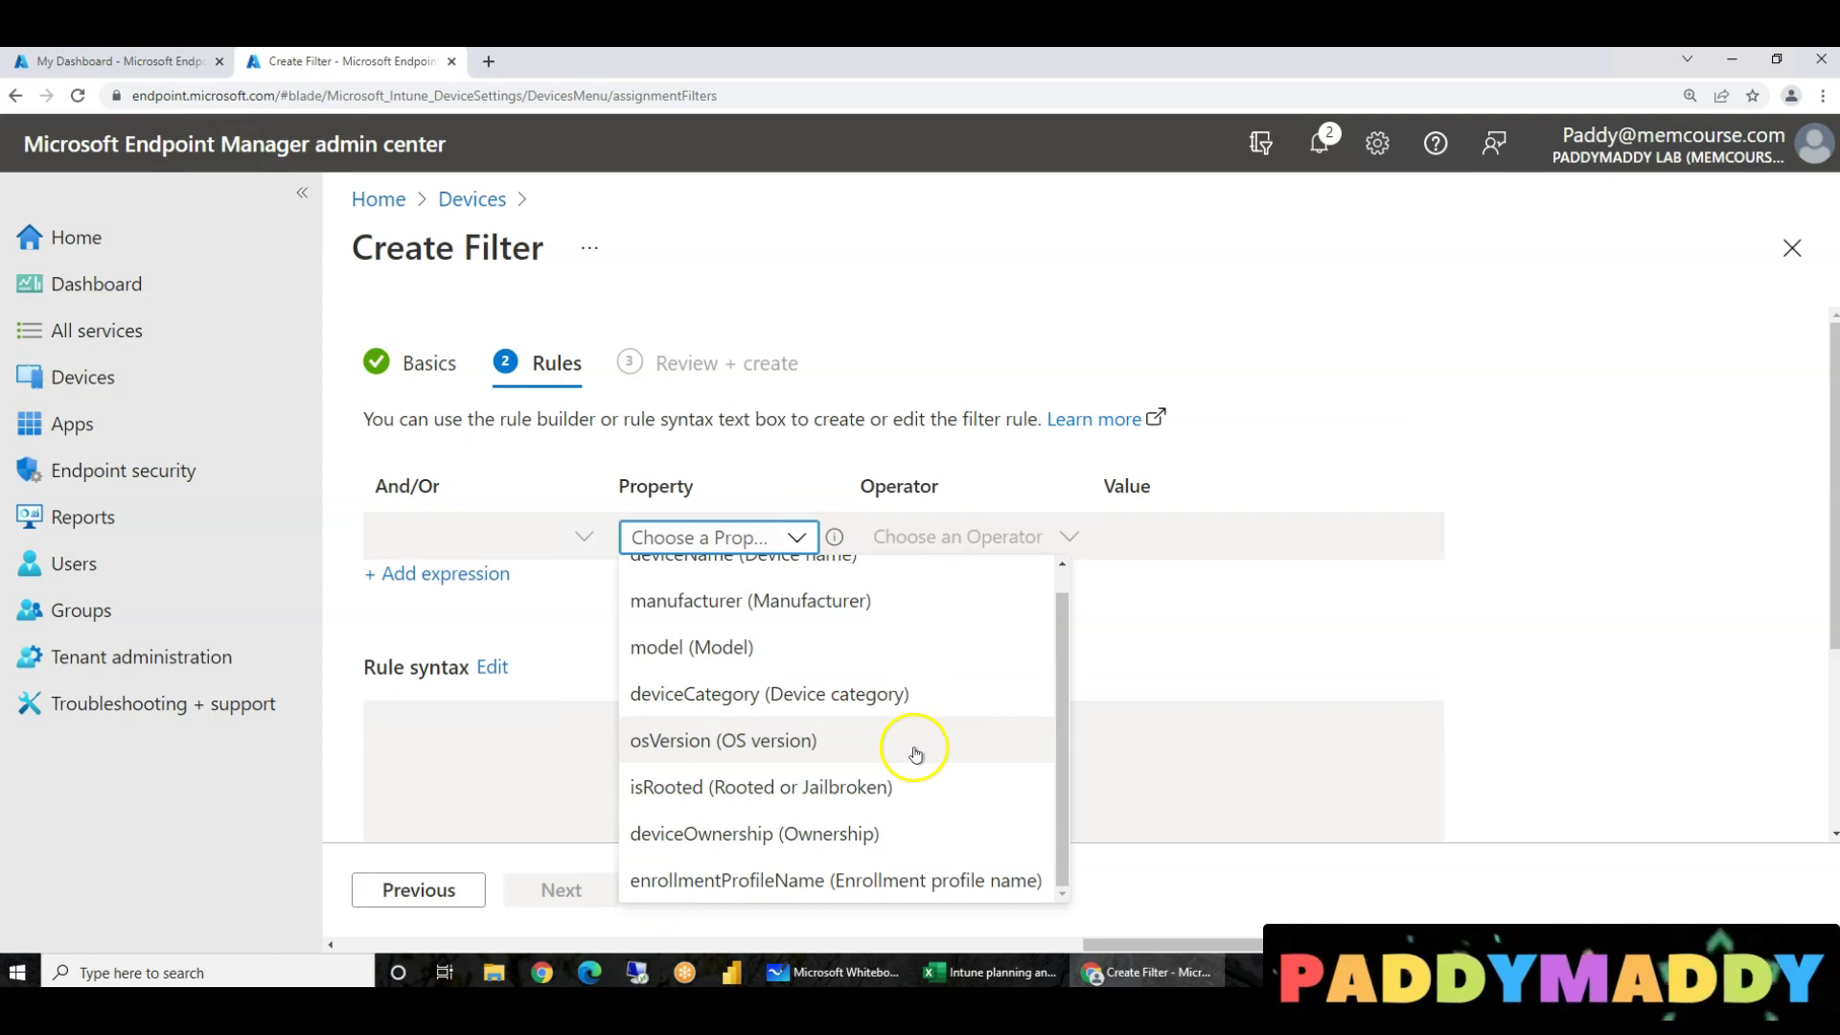
left_click(900, 896)
left_click(1069, 539)
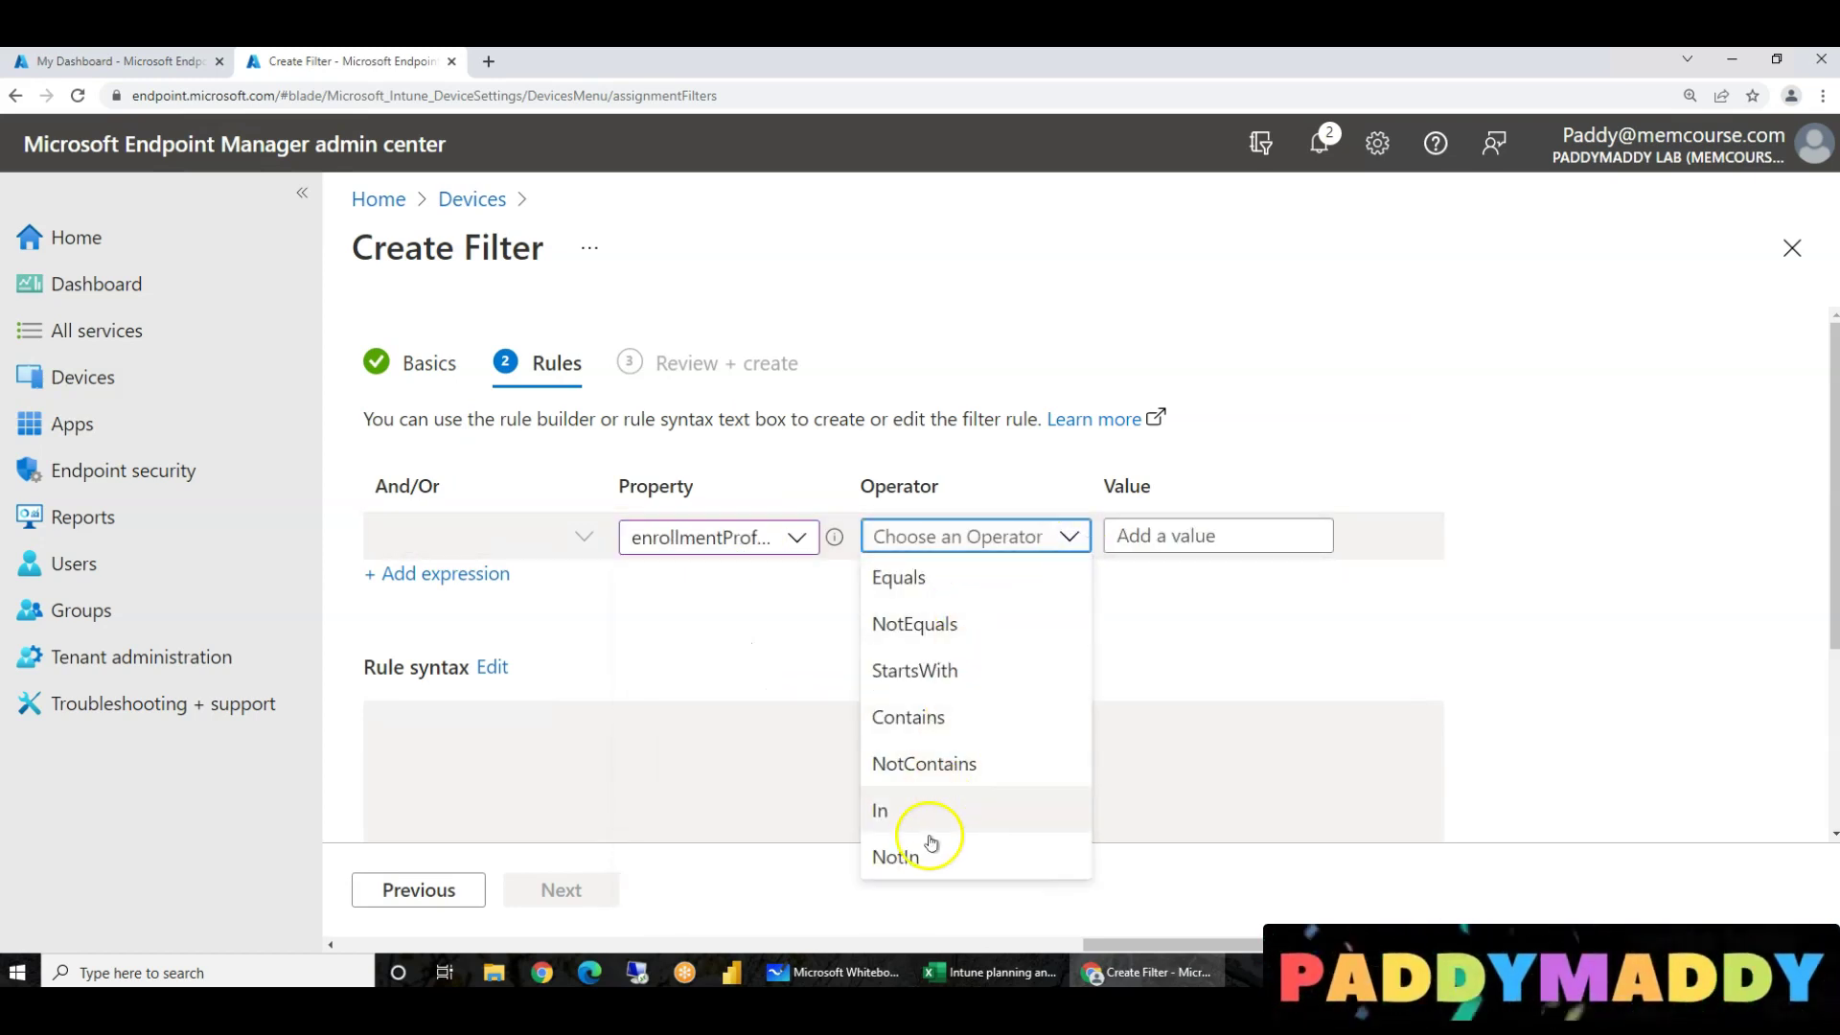
left_click(930, 578)
left_click(1256, 534)
type("10.0.18363")
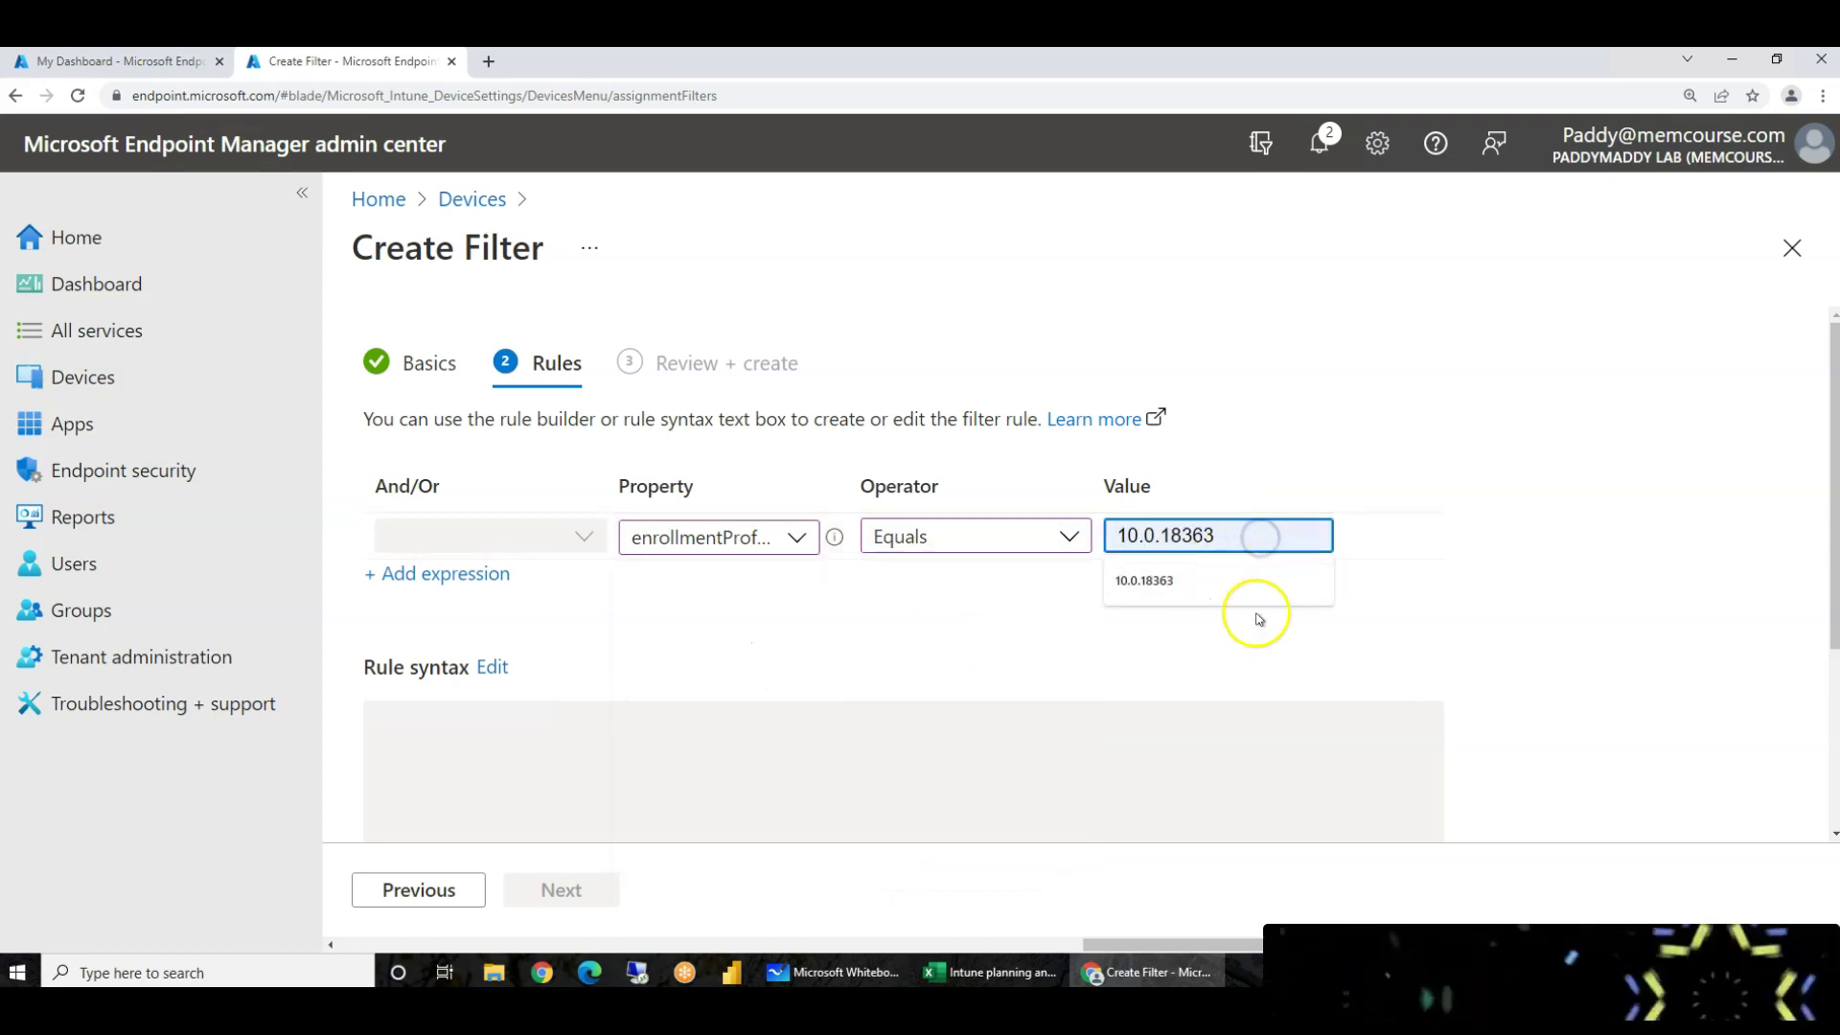
left_click(1259, 618)
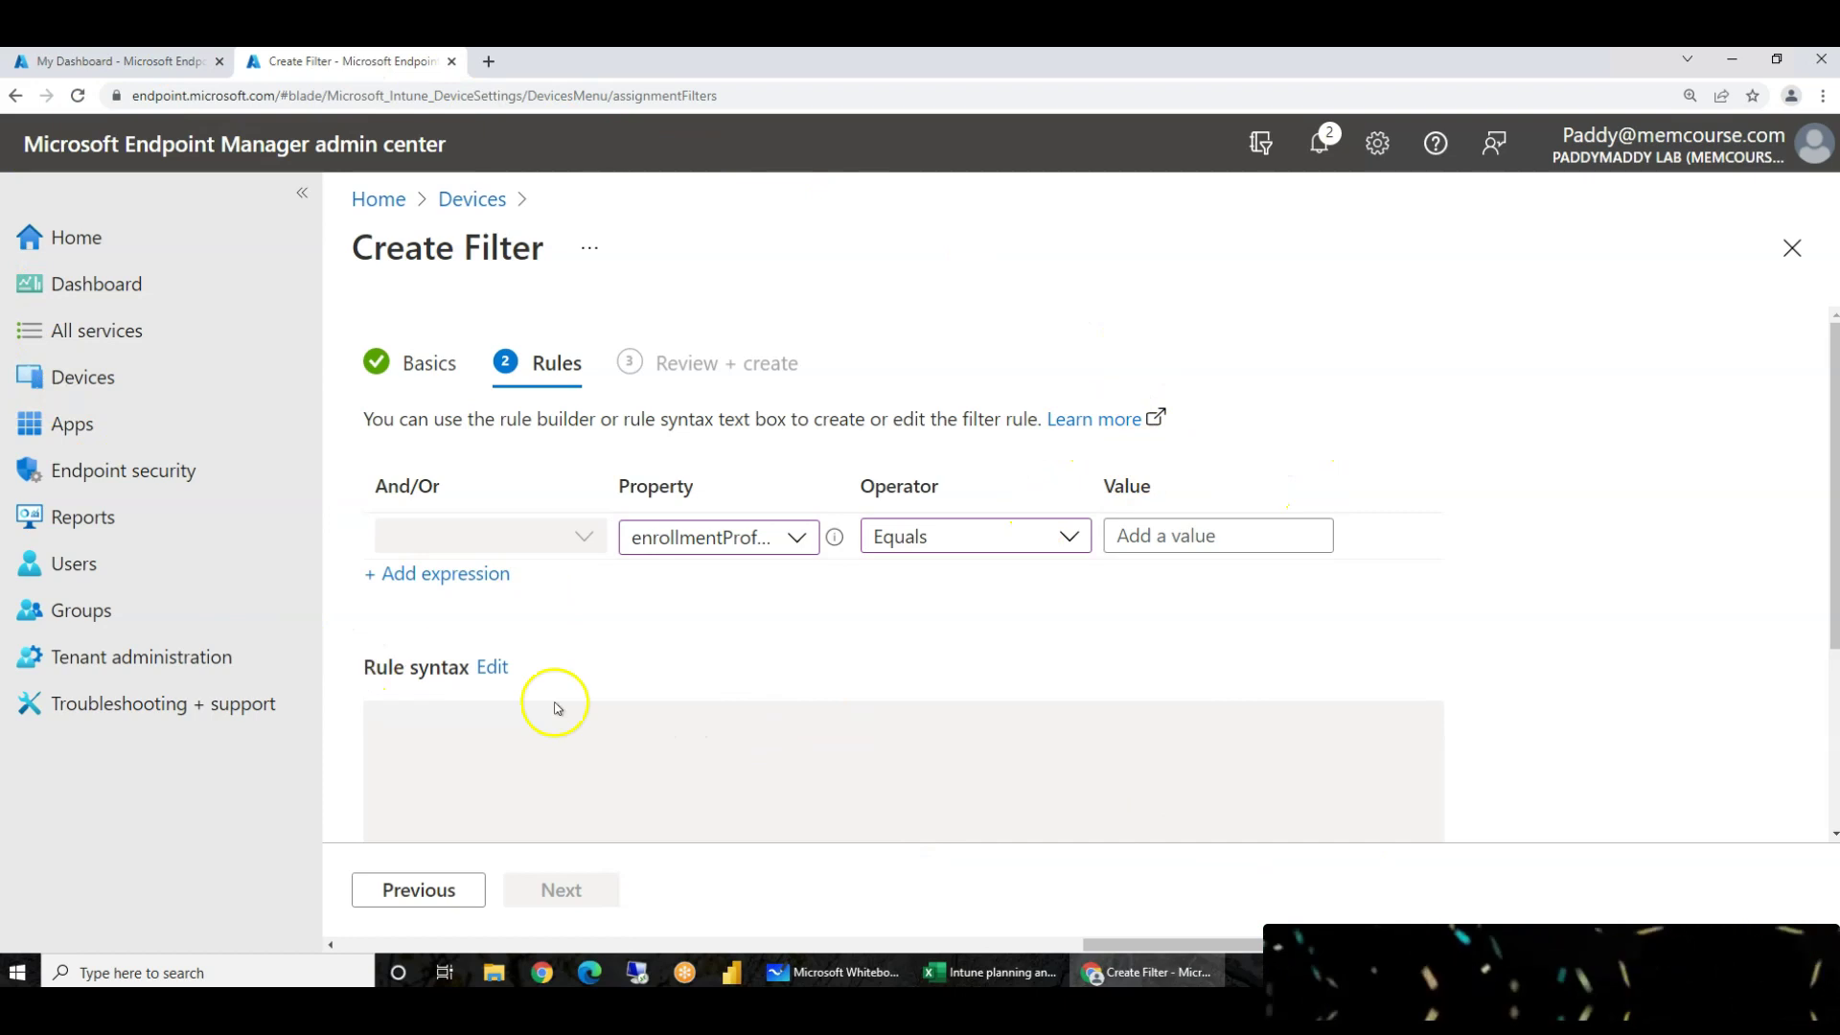
left_click(767, 538)
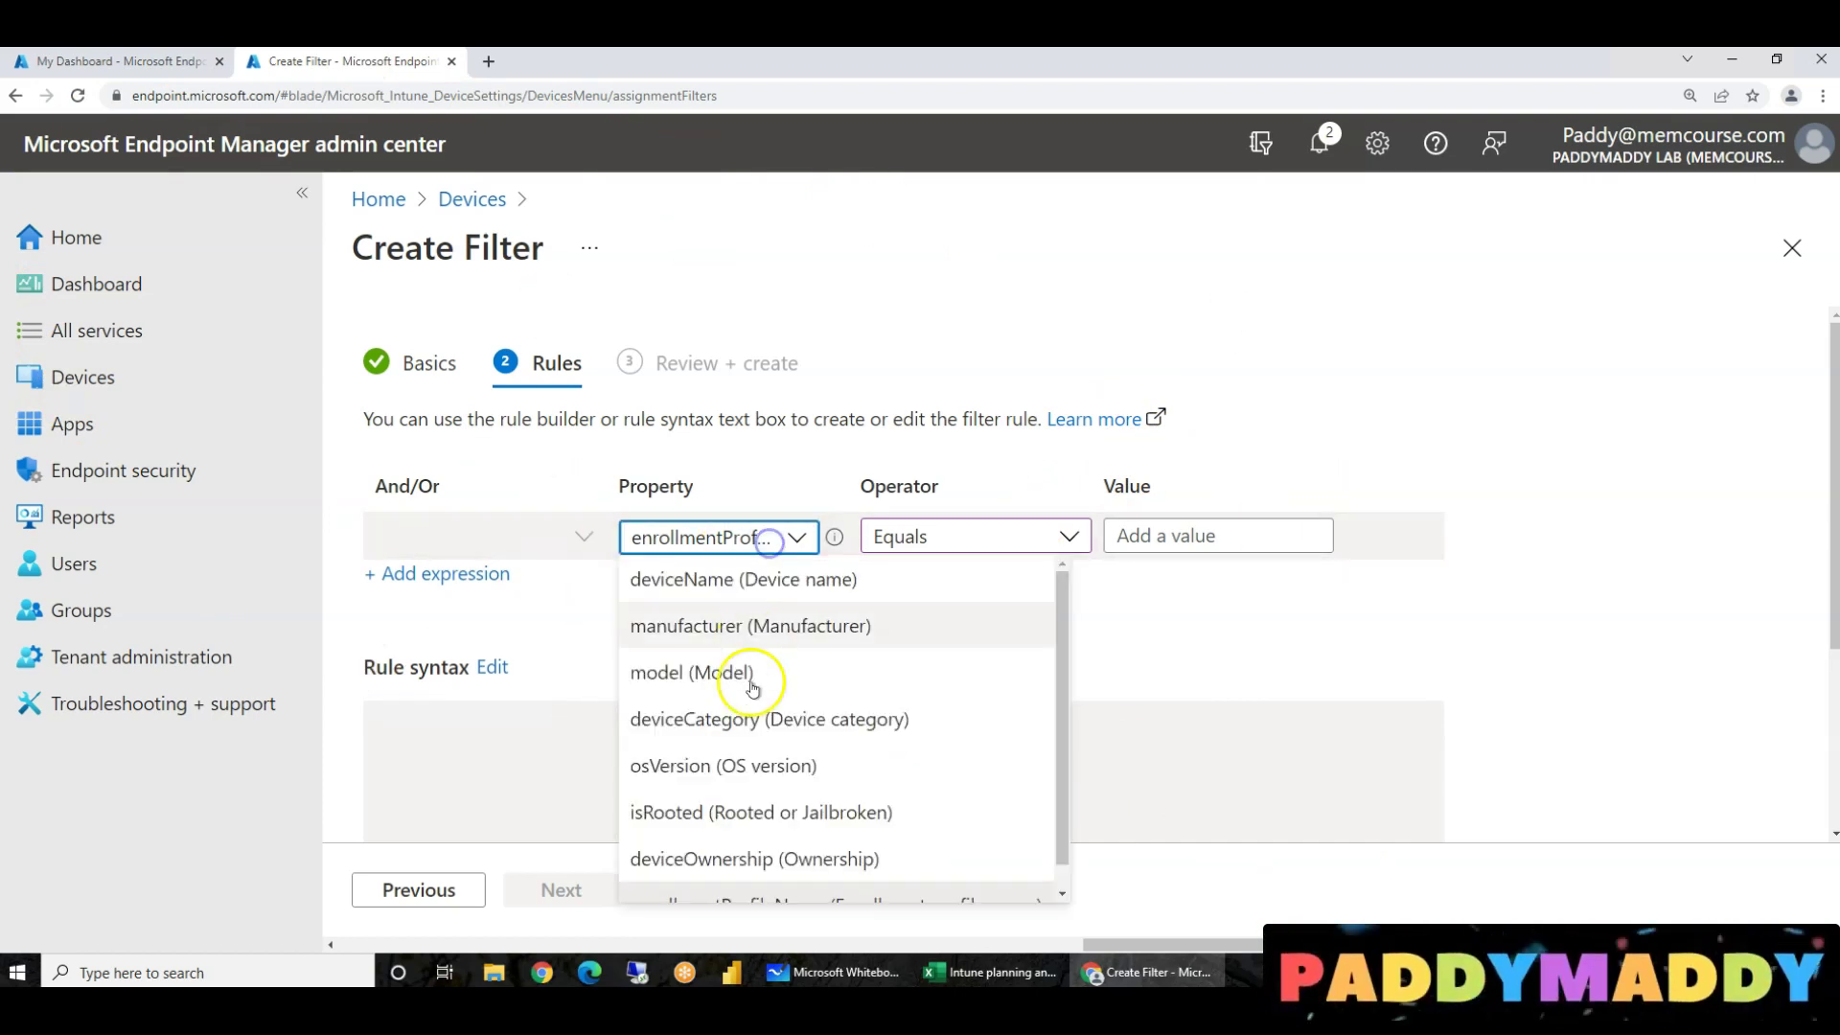
scroll(786, 748, "down", 1)
scroll(1026, 780, "up", 1)
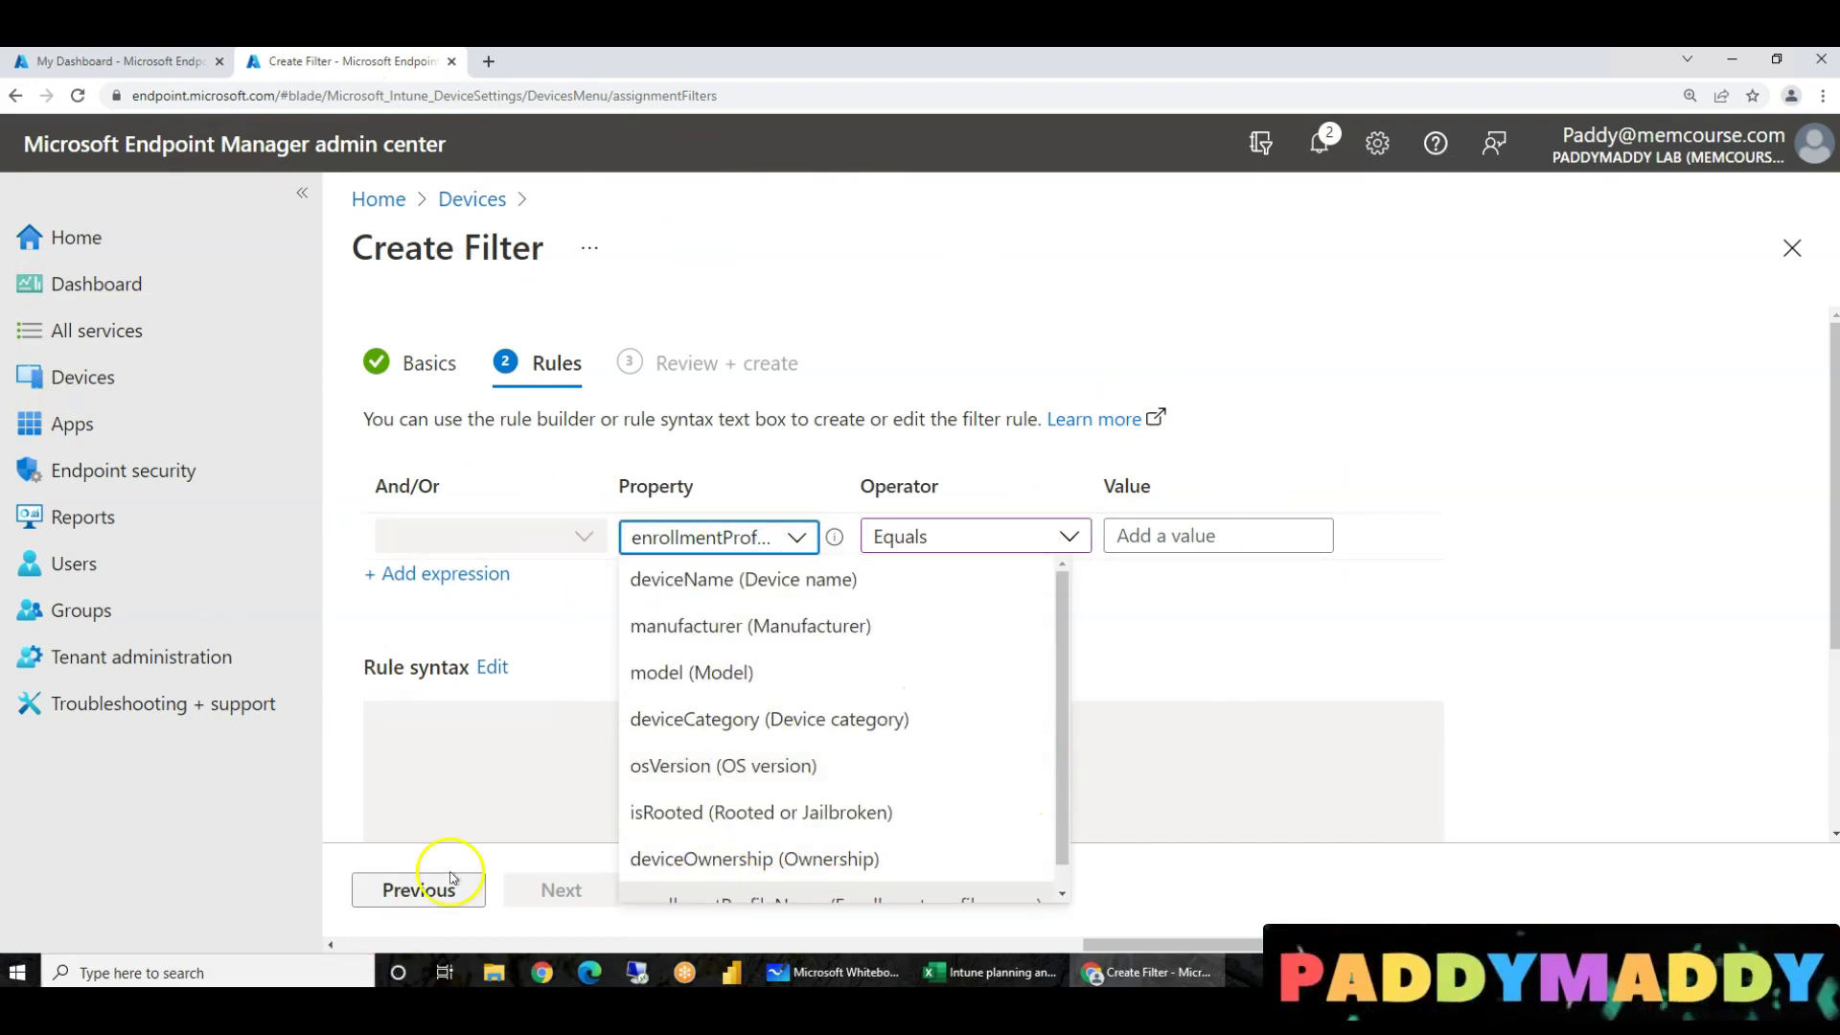
left_click(450, 886)
left_click(830, 698)
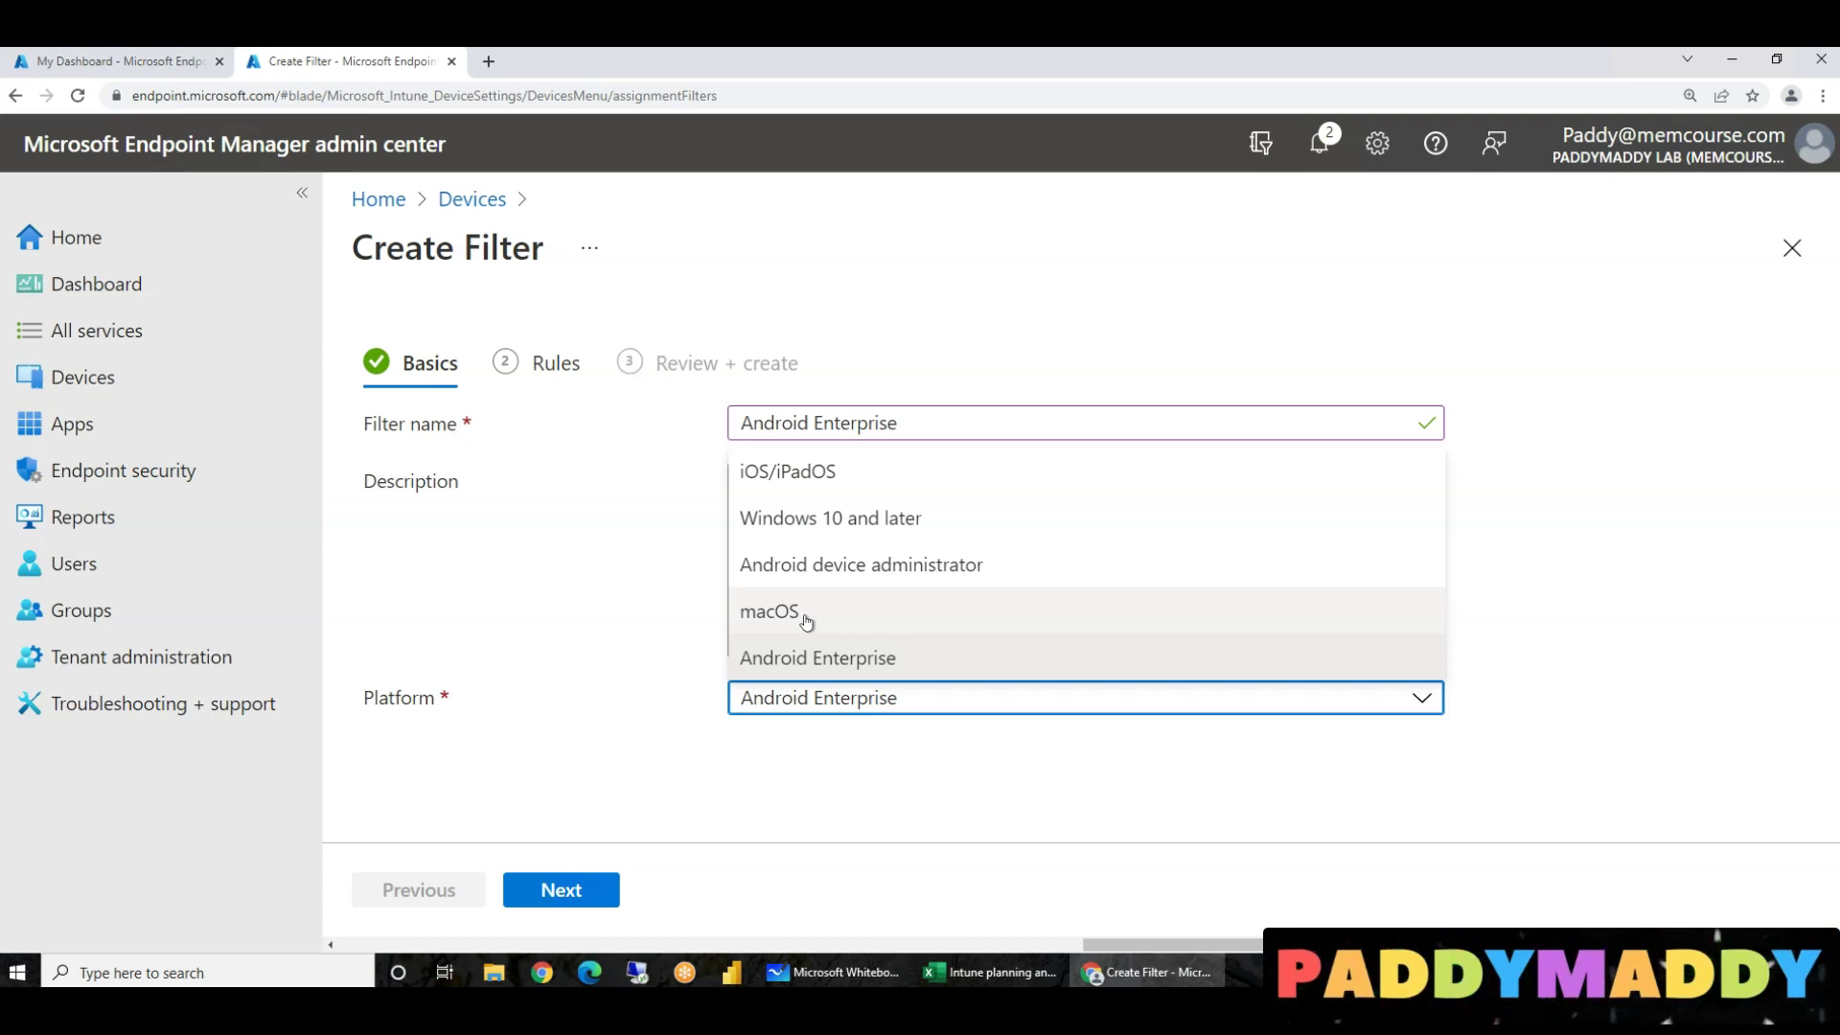
left_click(486, 206)
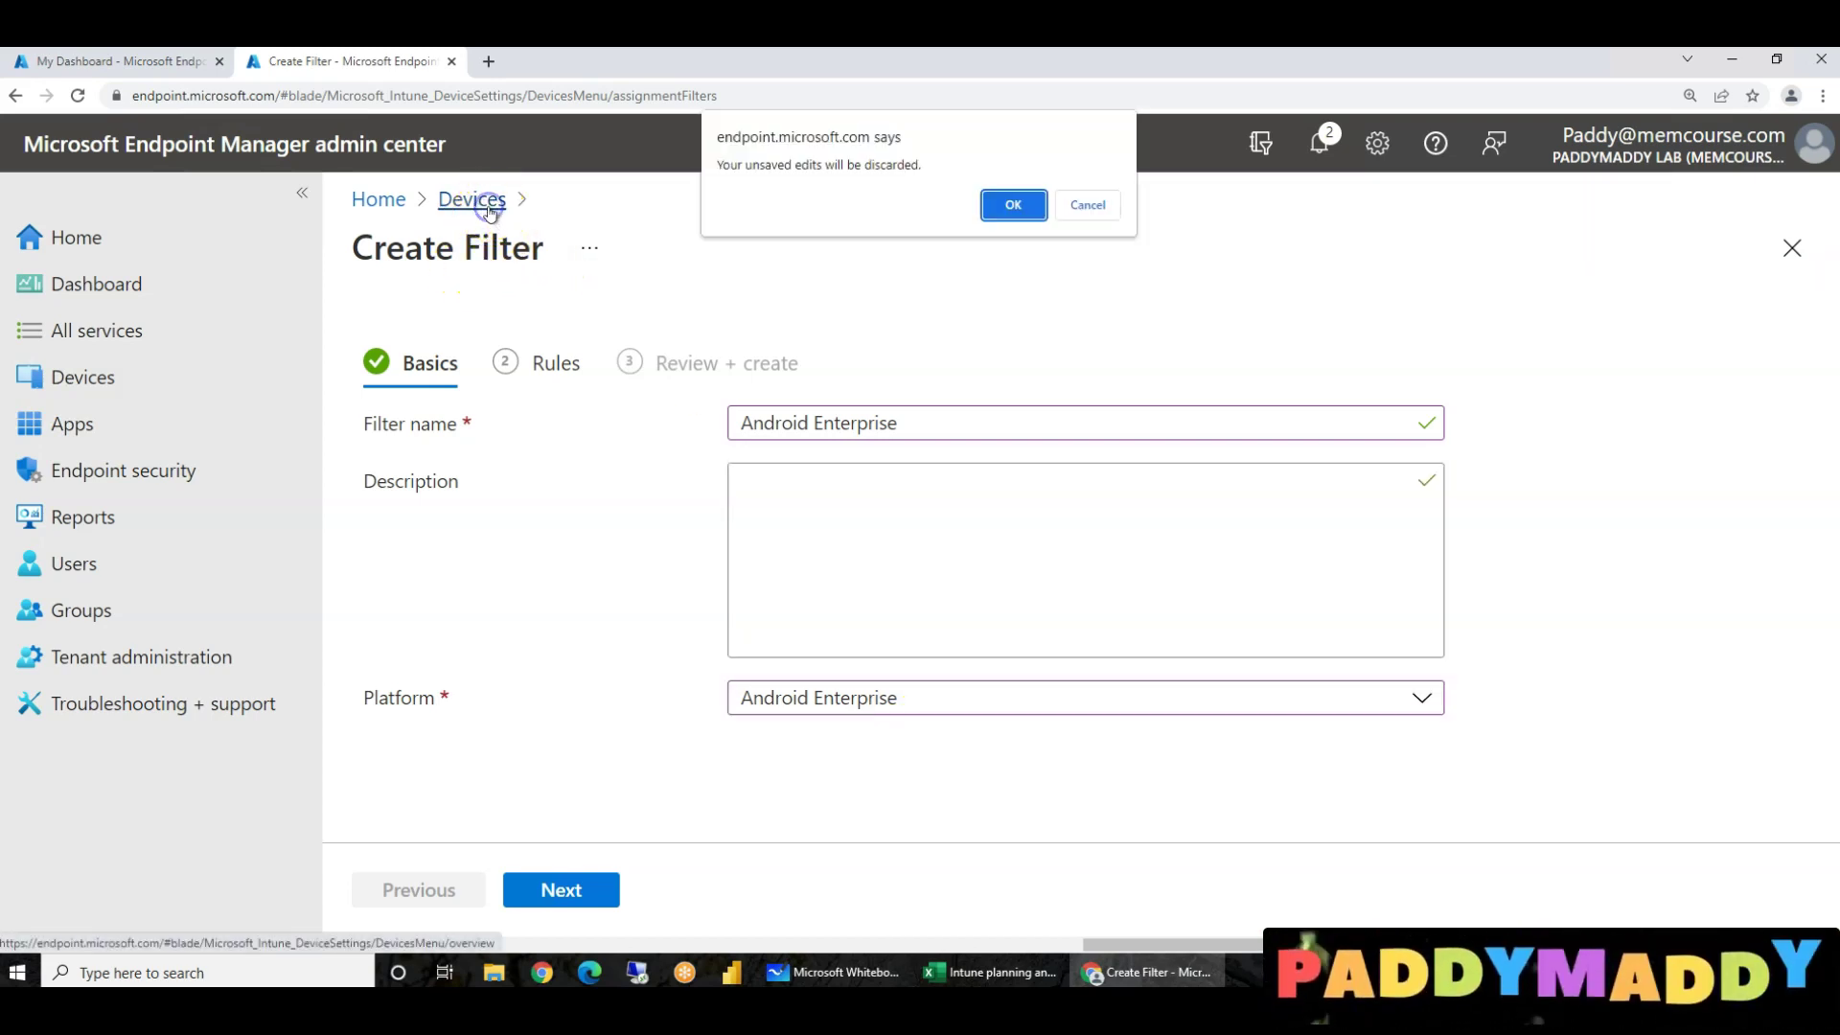
left_click(1015, 209)
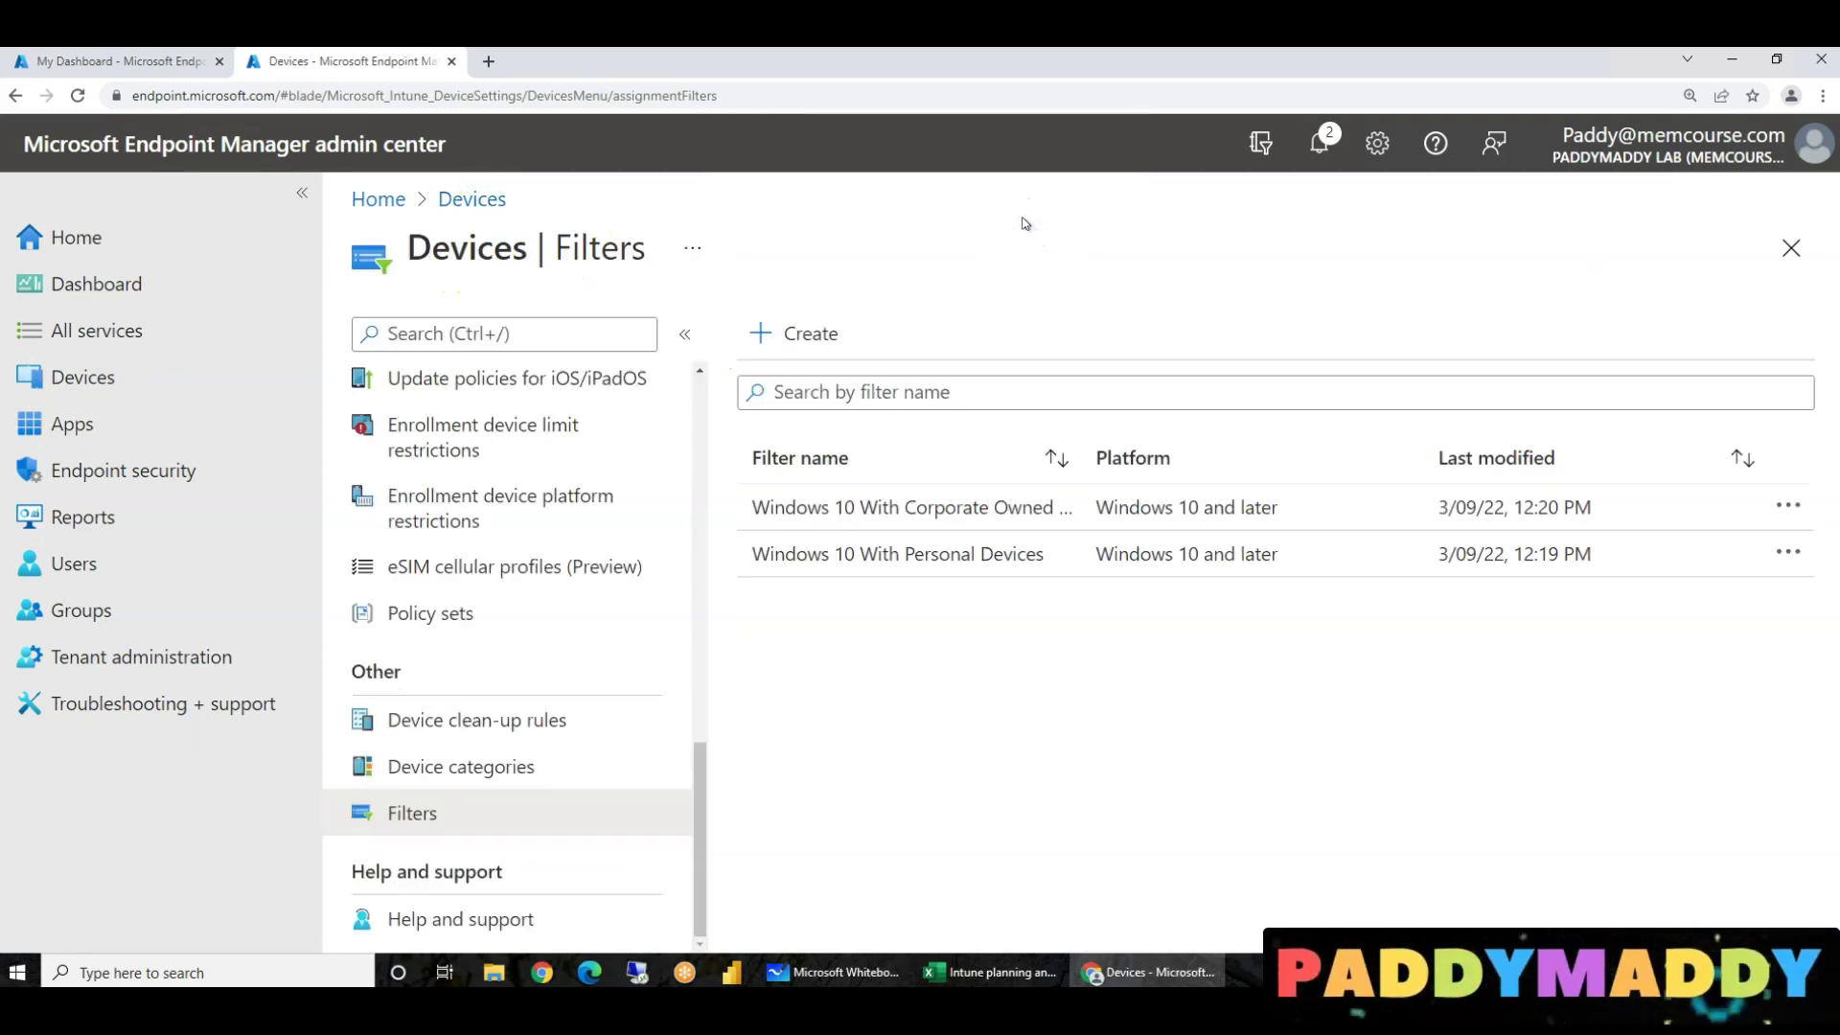
- Widen the Filter name column and start a new filter named "Android Personally Owned" for the Android Enterprise platform
left_click_drag(1081, 460, 1127, 450)
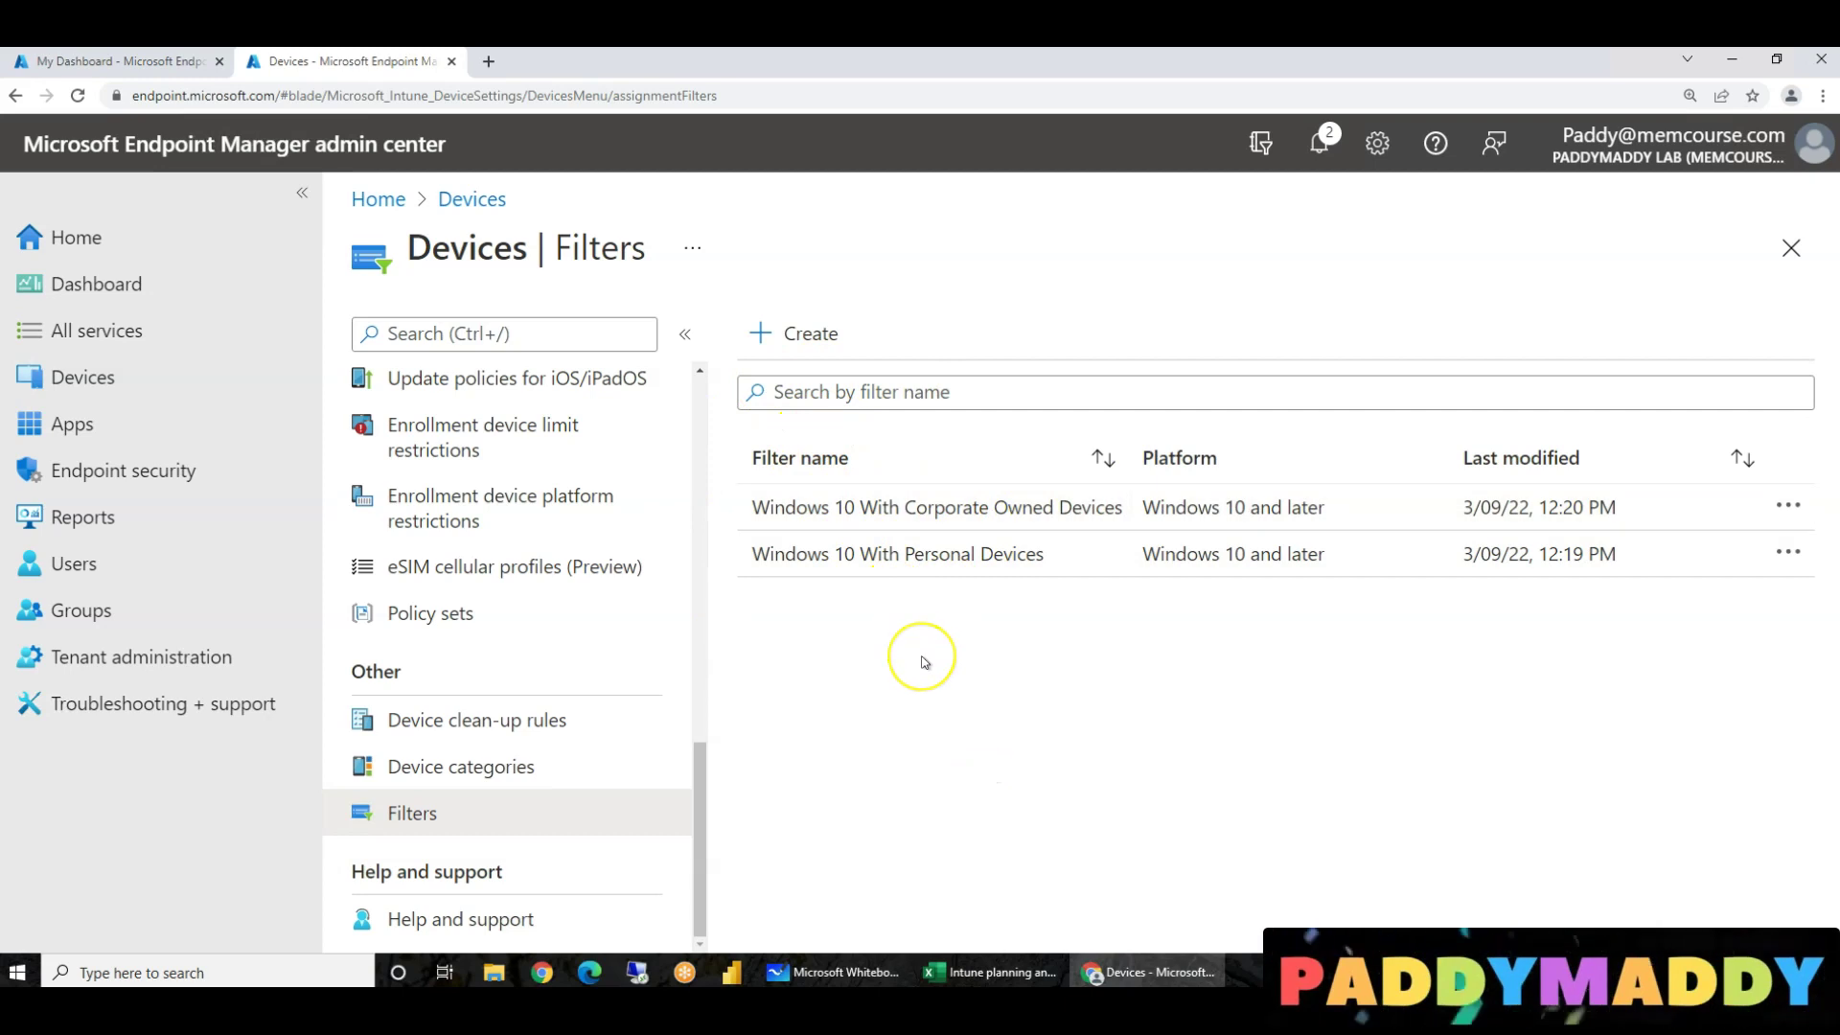
left_click(826, 335)
left_click(894, 705)
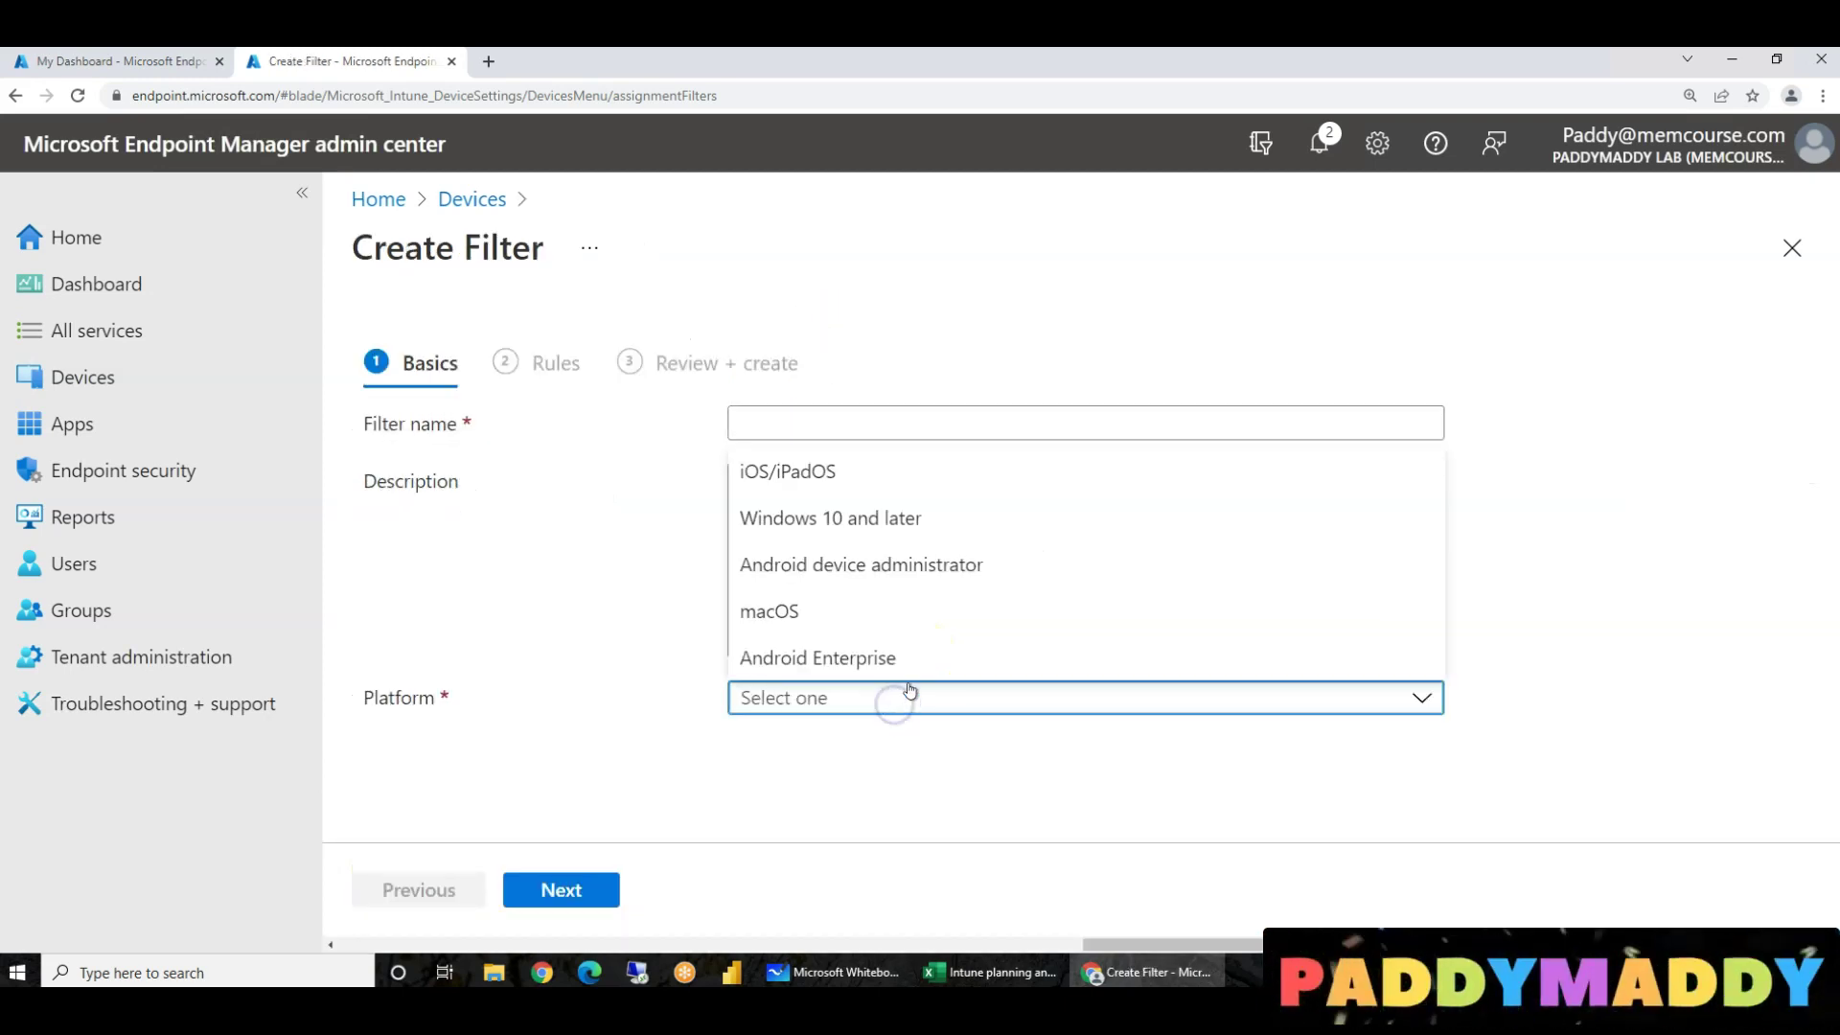
left_click(882, 660)
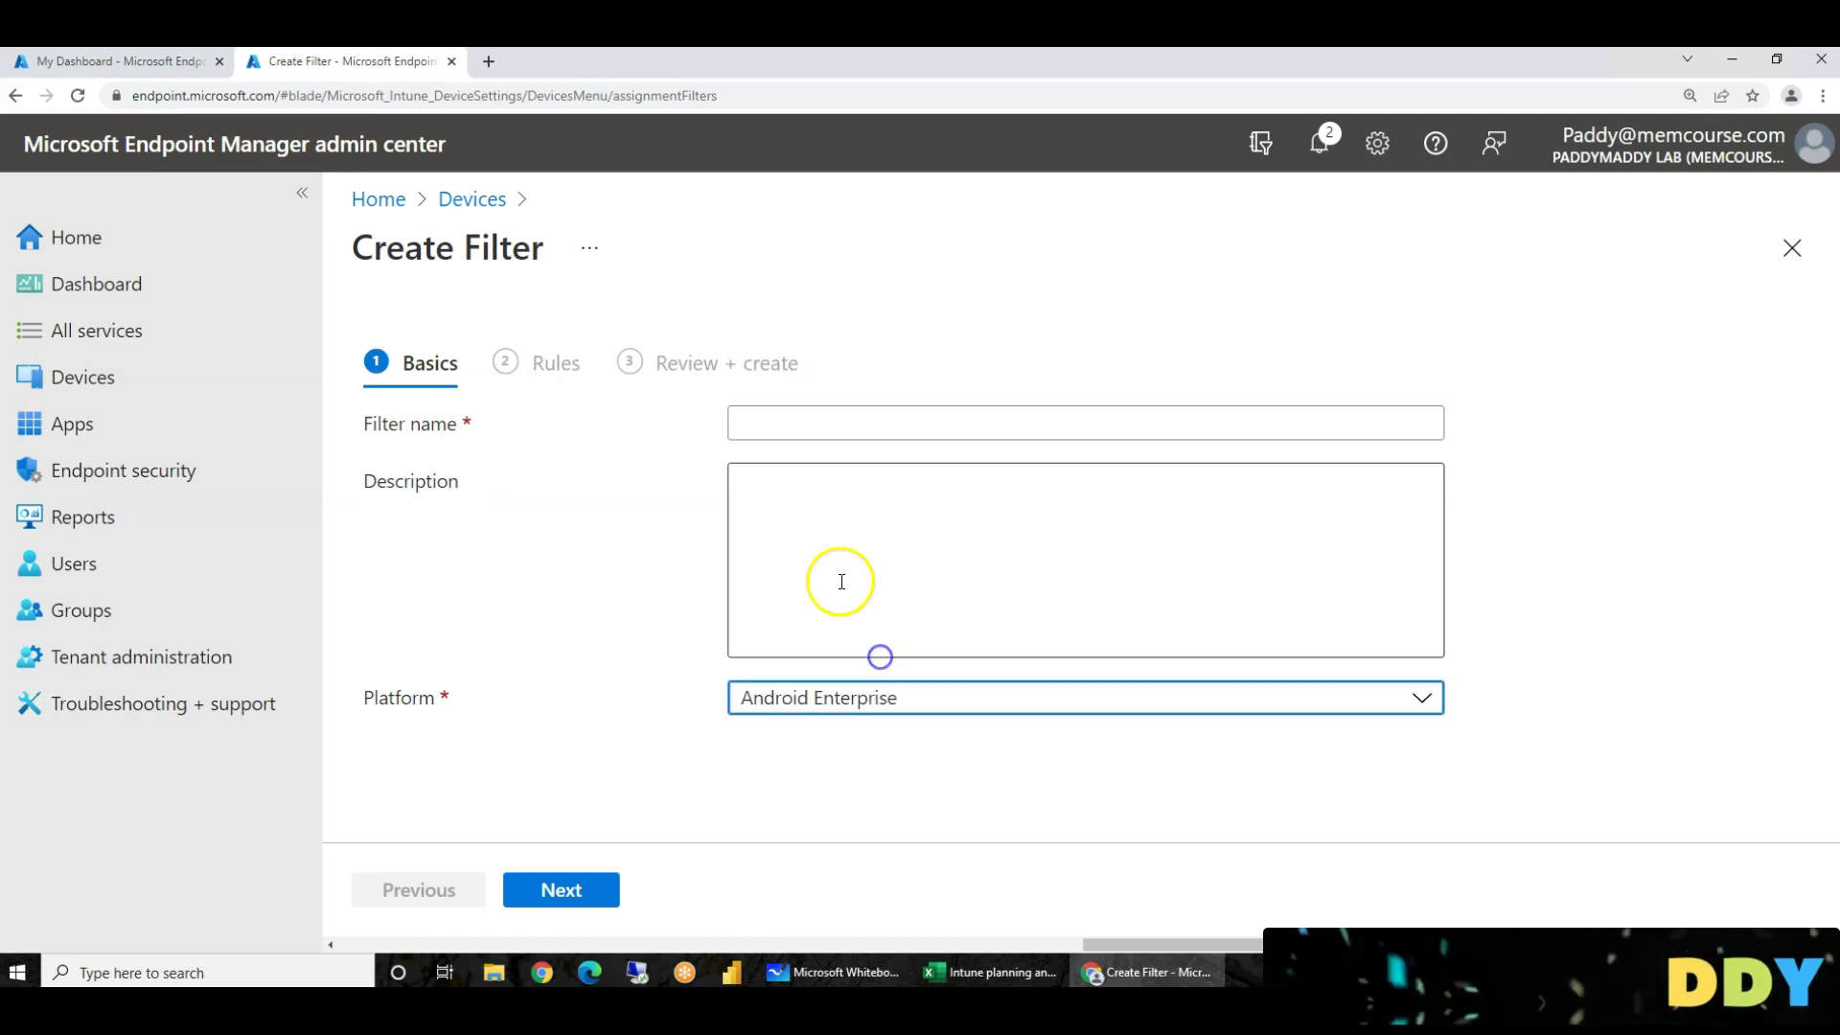
left_click(798, 424)
type("A")
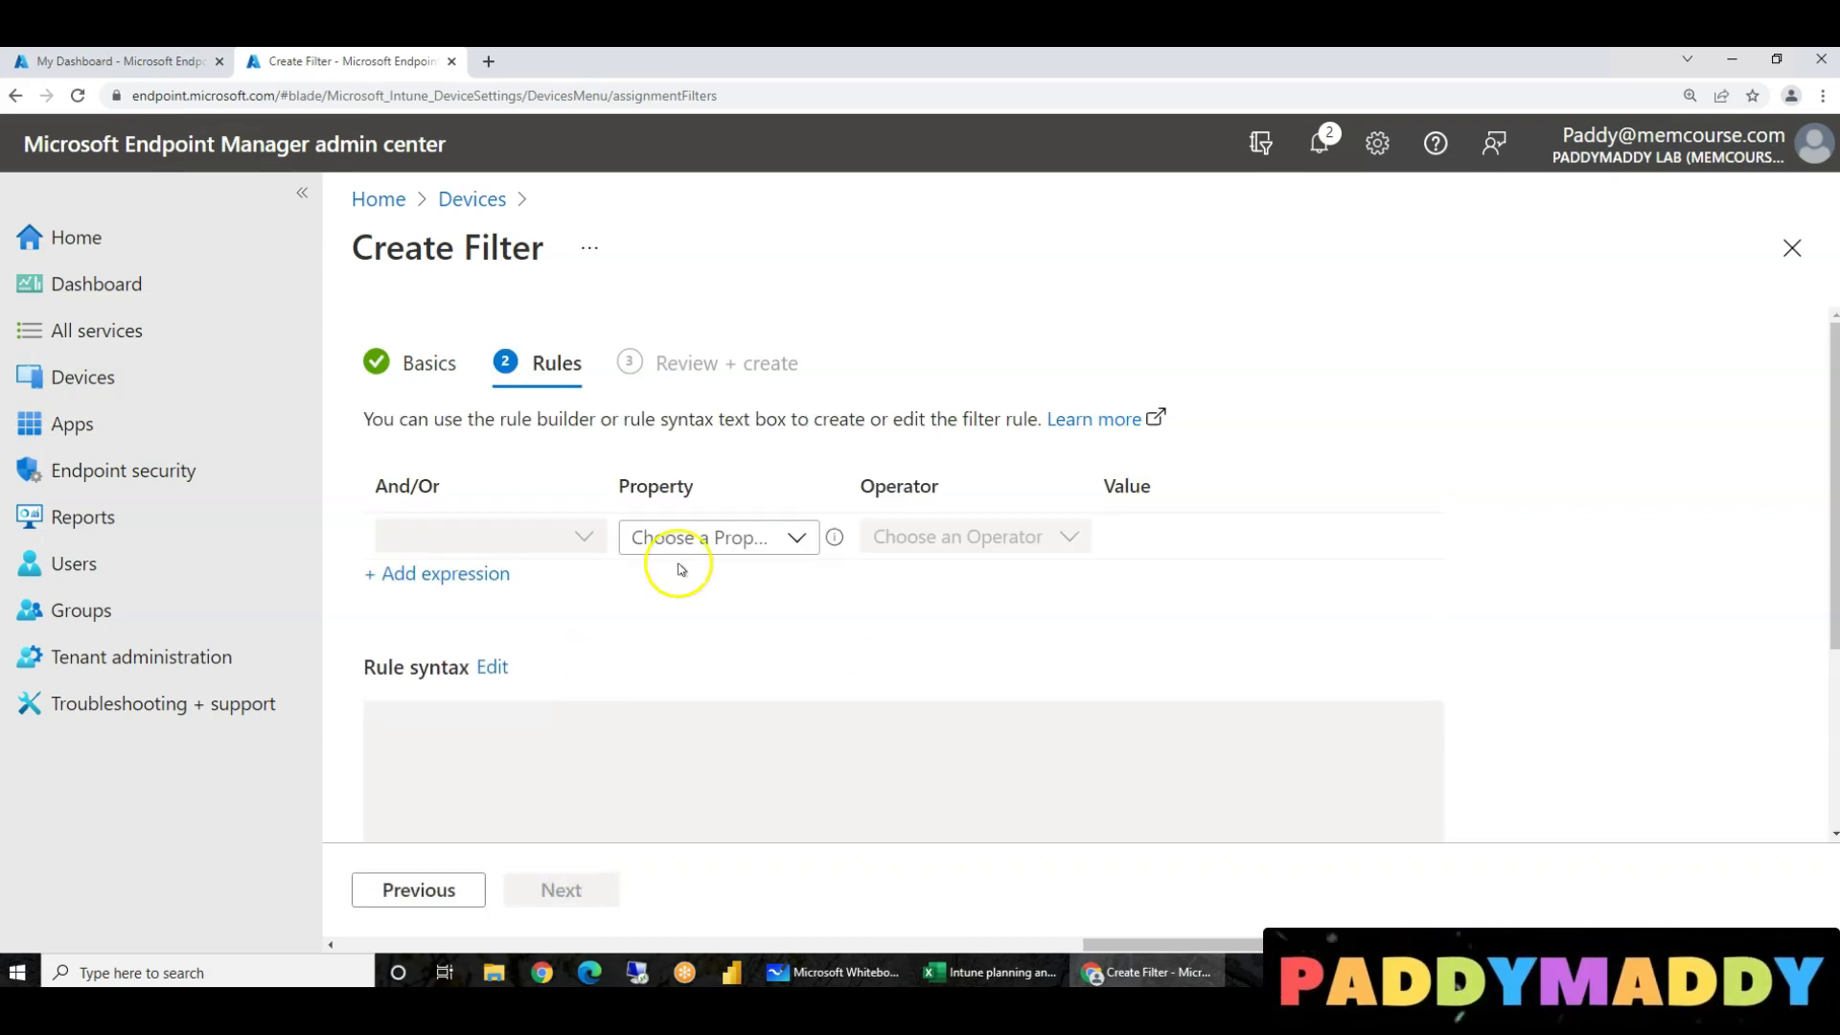
- Add the rule deviceOwnership Equals Personal to the Android filter and create it
left_click(713, 537)
left_click(694, 849)
left_click(1044, 537)
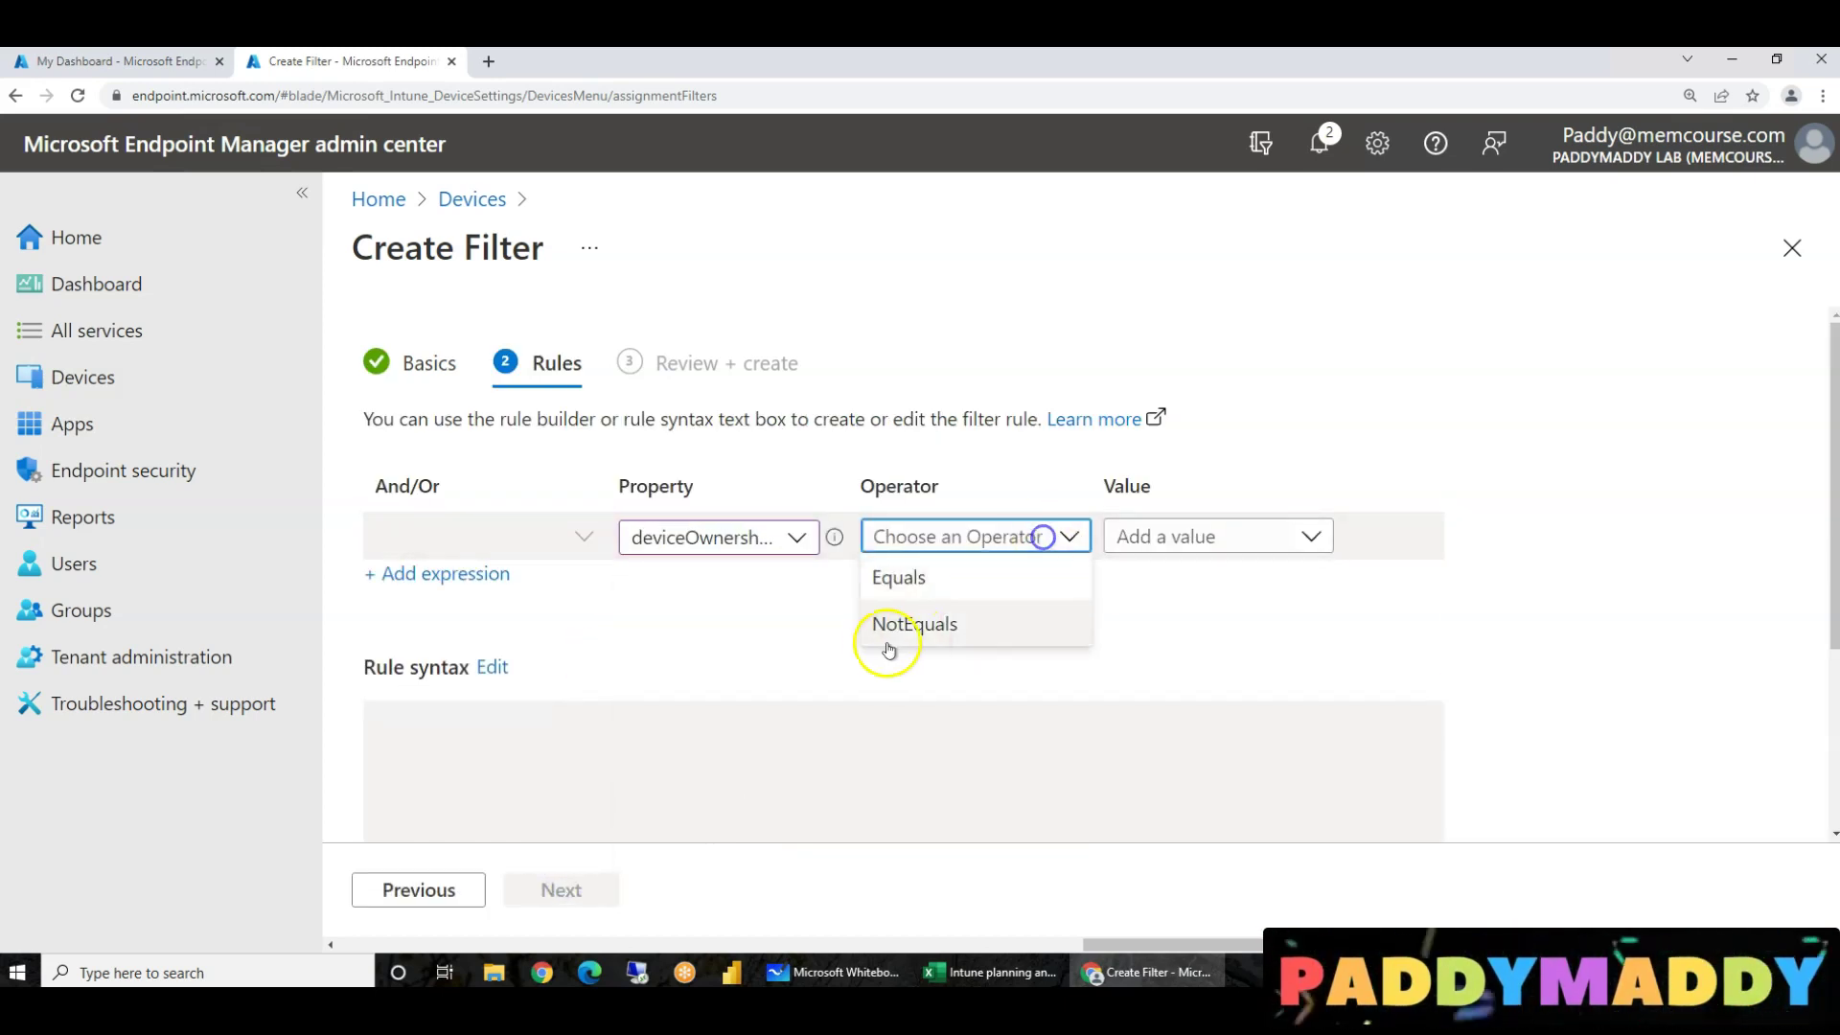
left_click(906, 578)
left_click(1188, 534)
left_click(1175, 638)
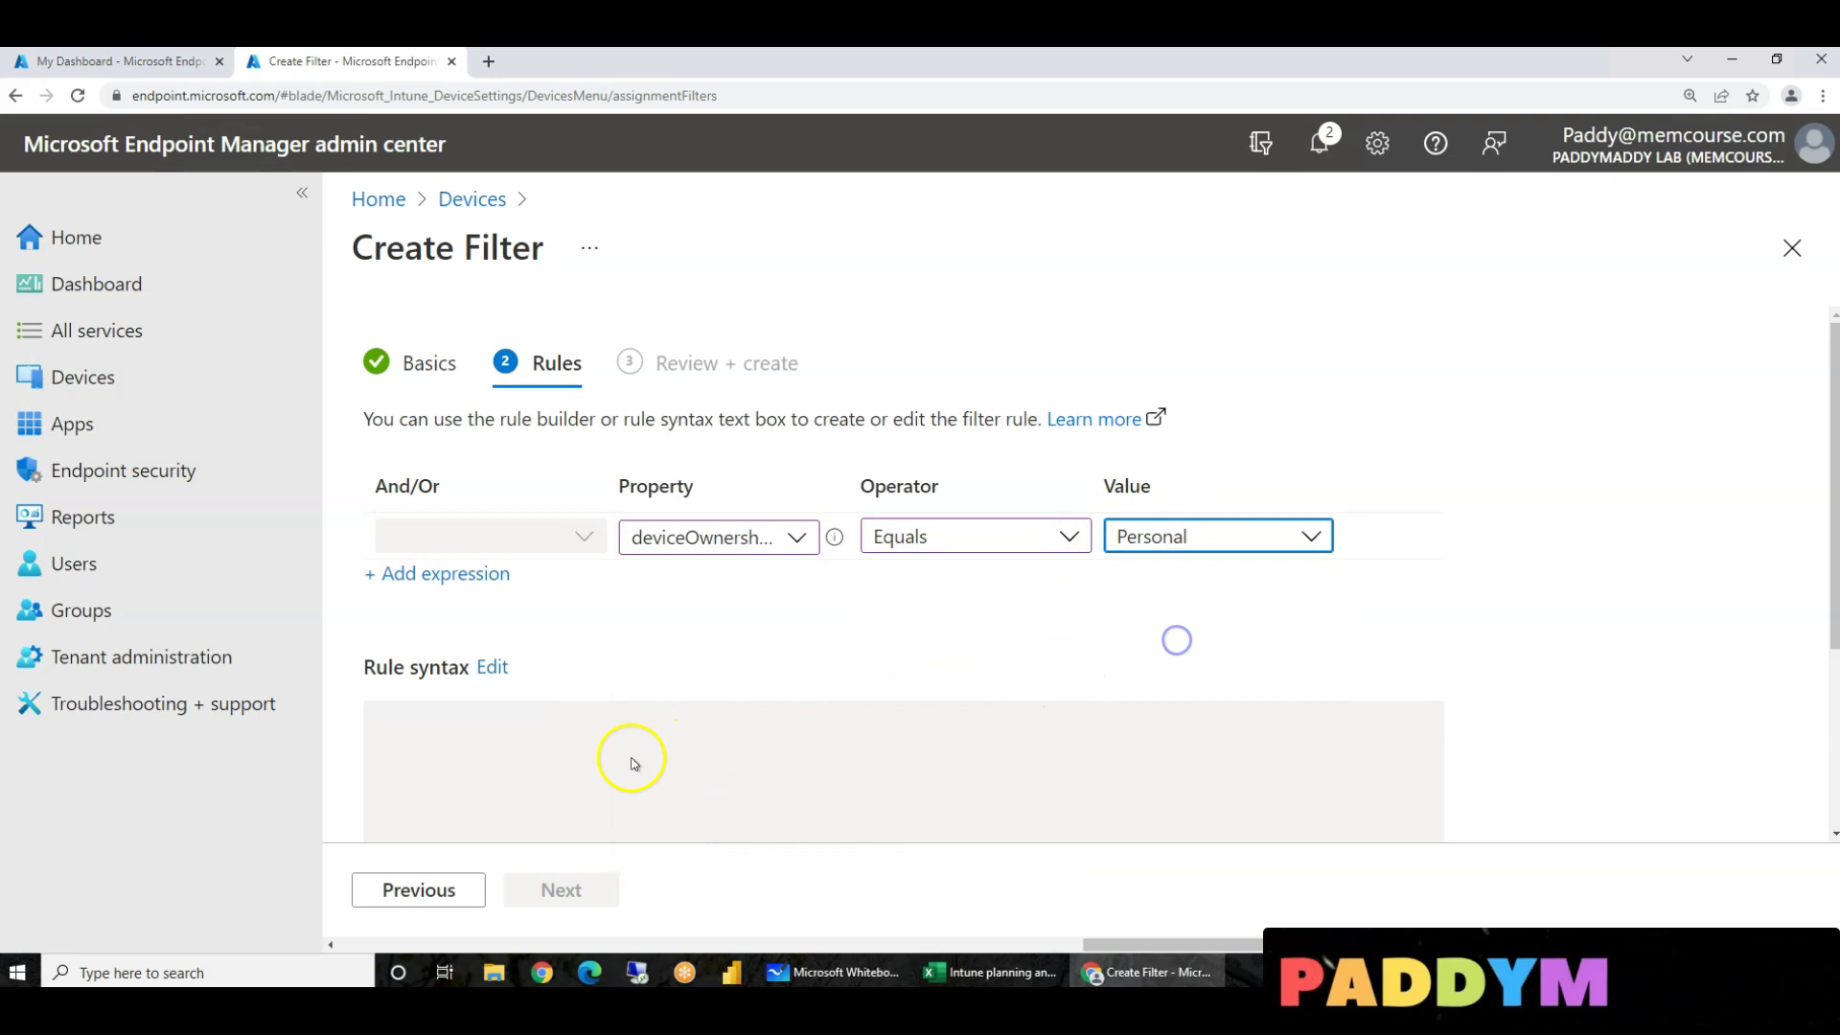
left_click(715, 801)
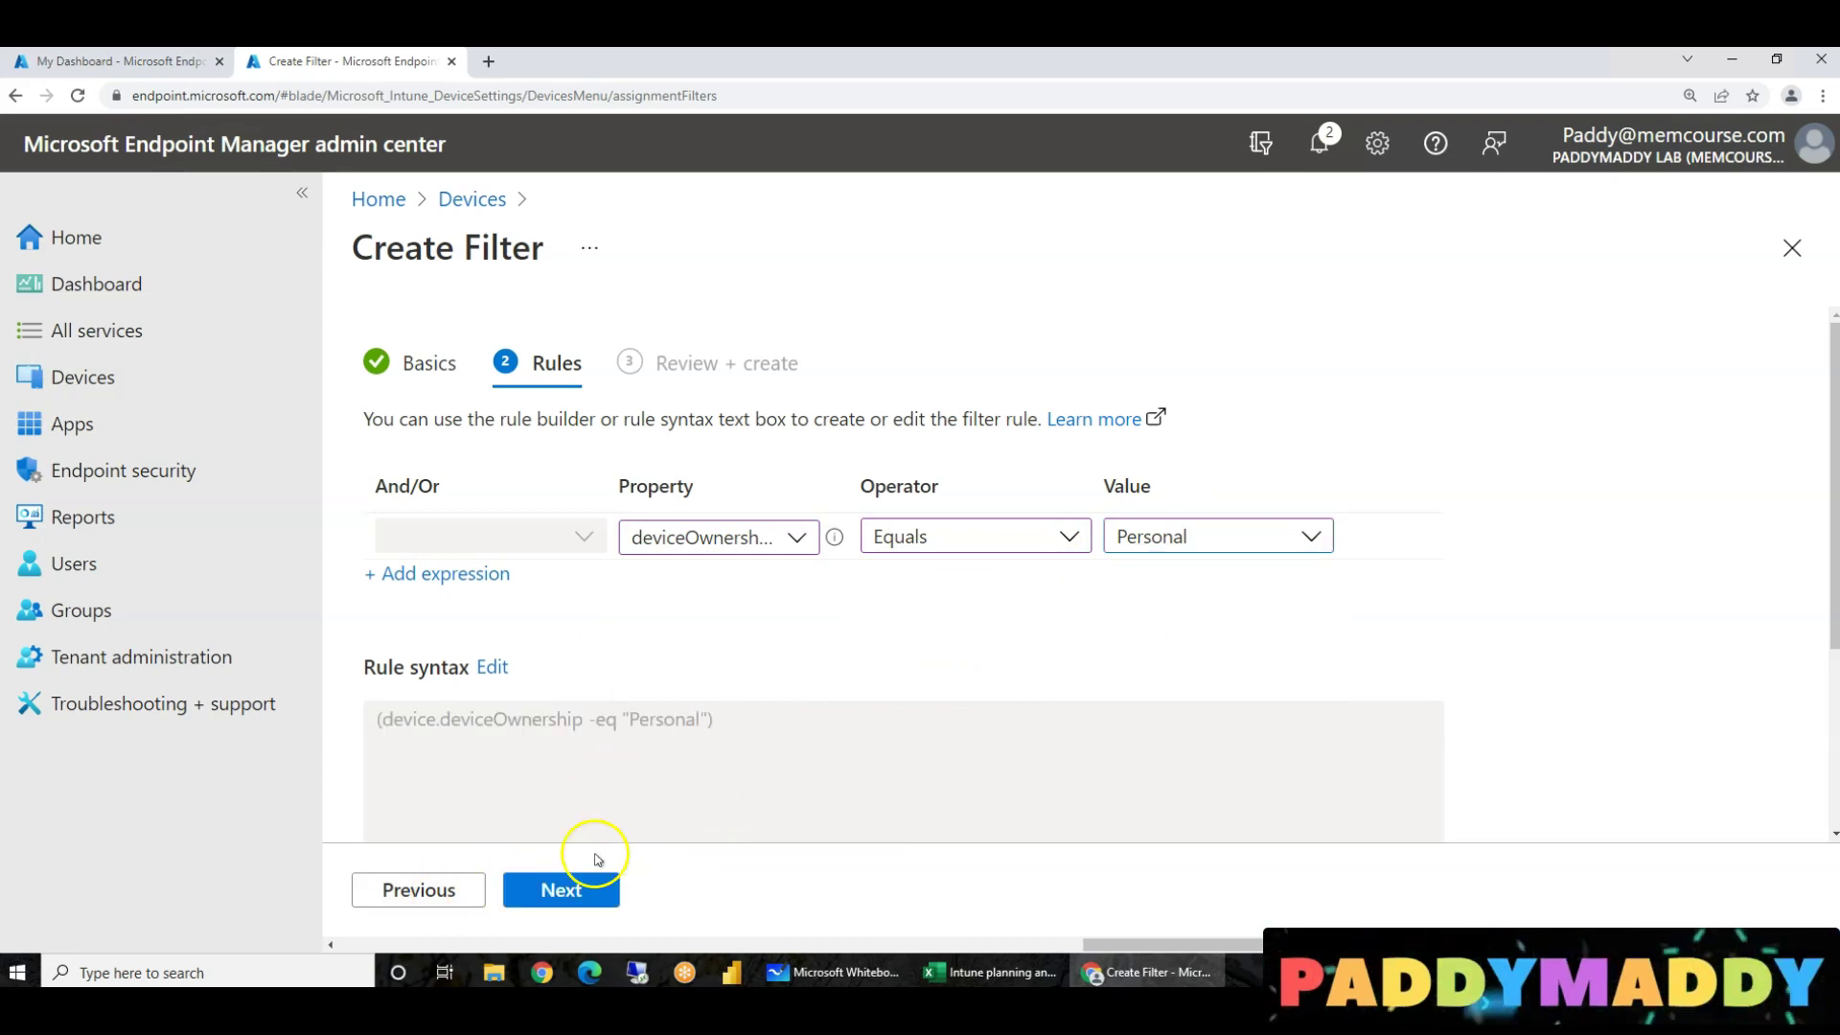
left_click(590, 890)
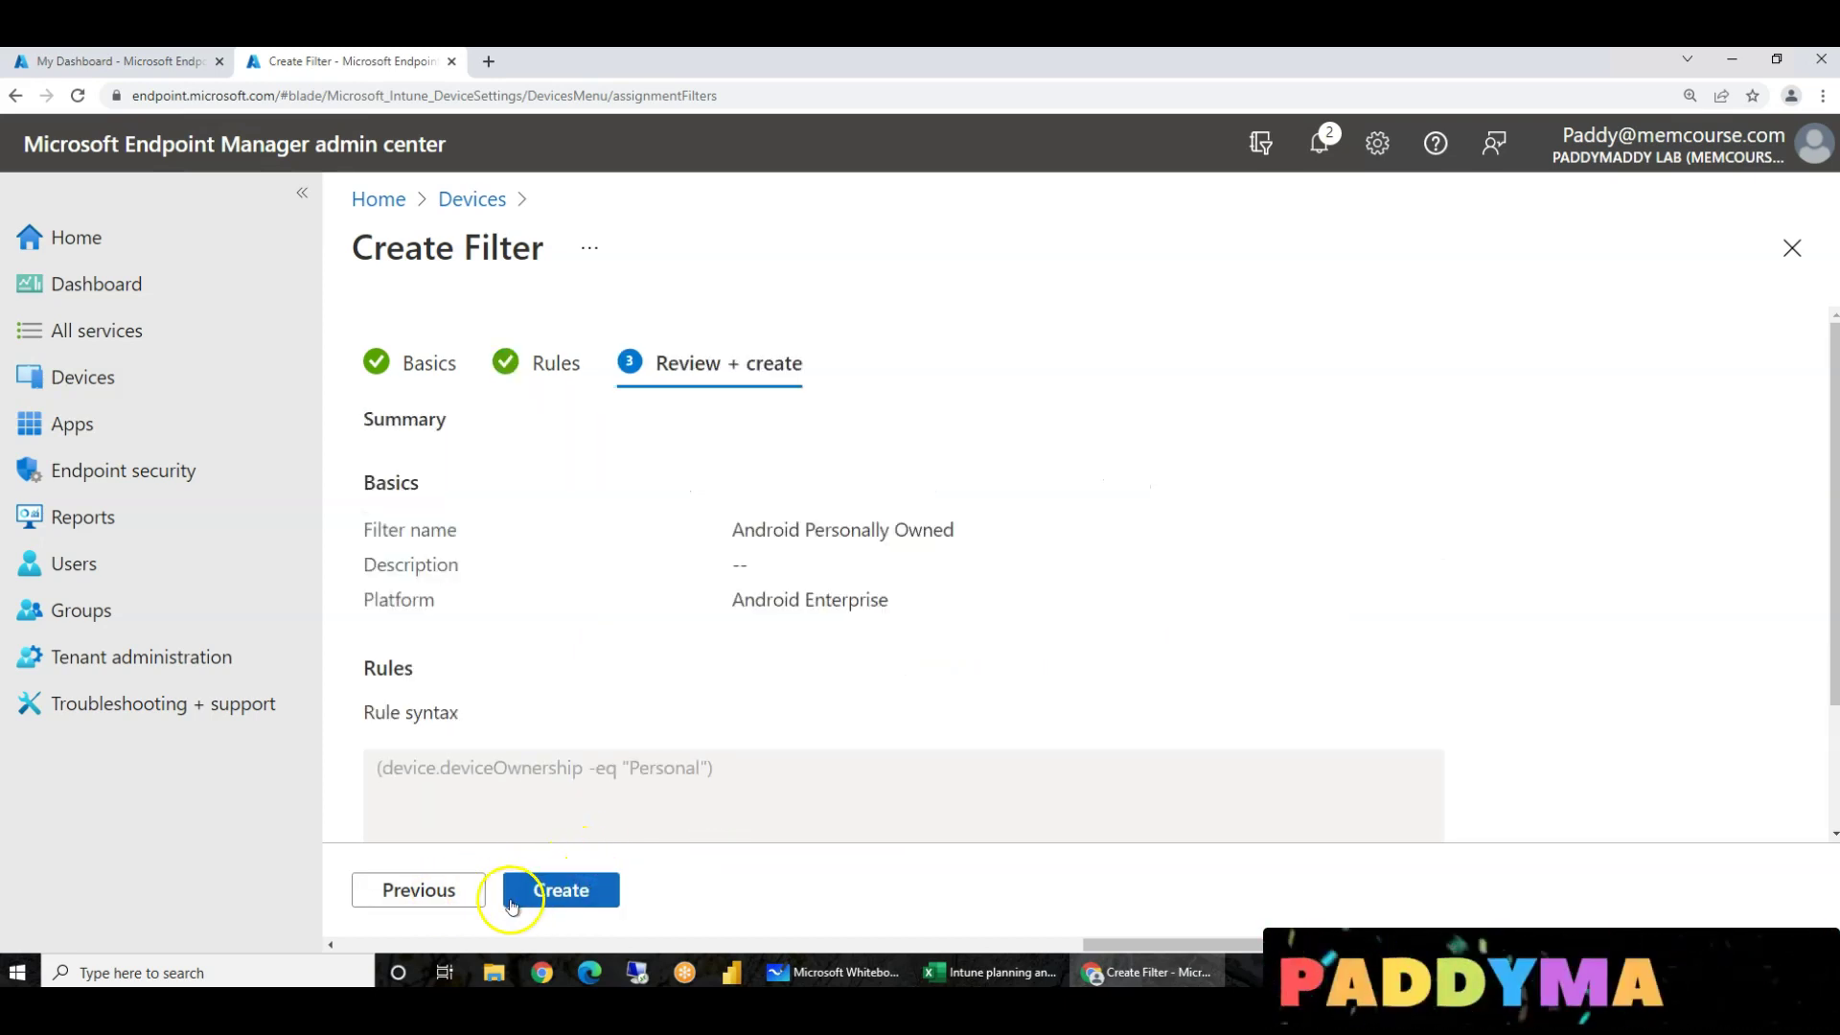
left_click_drag(771, 599, 952, 595)
left_click(561, 889)
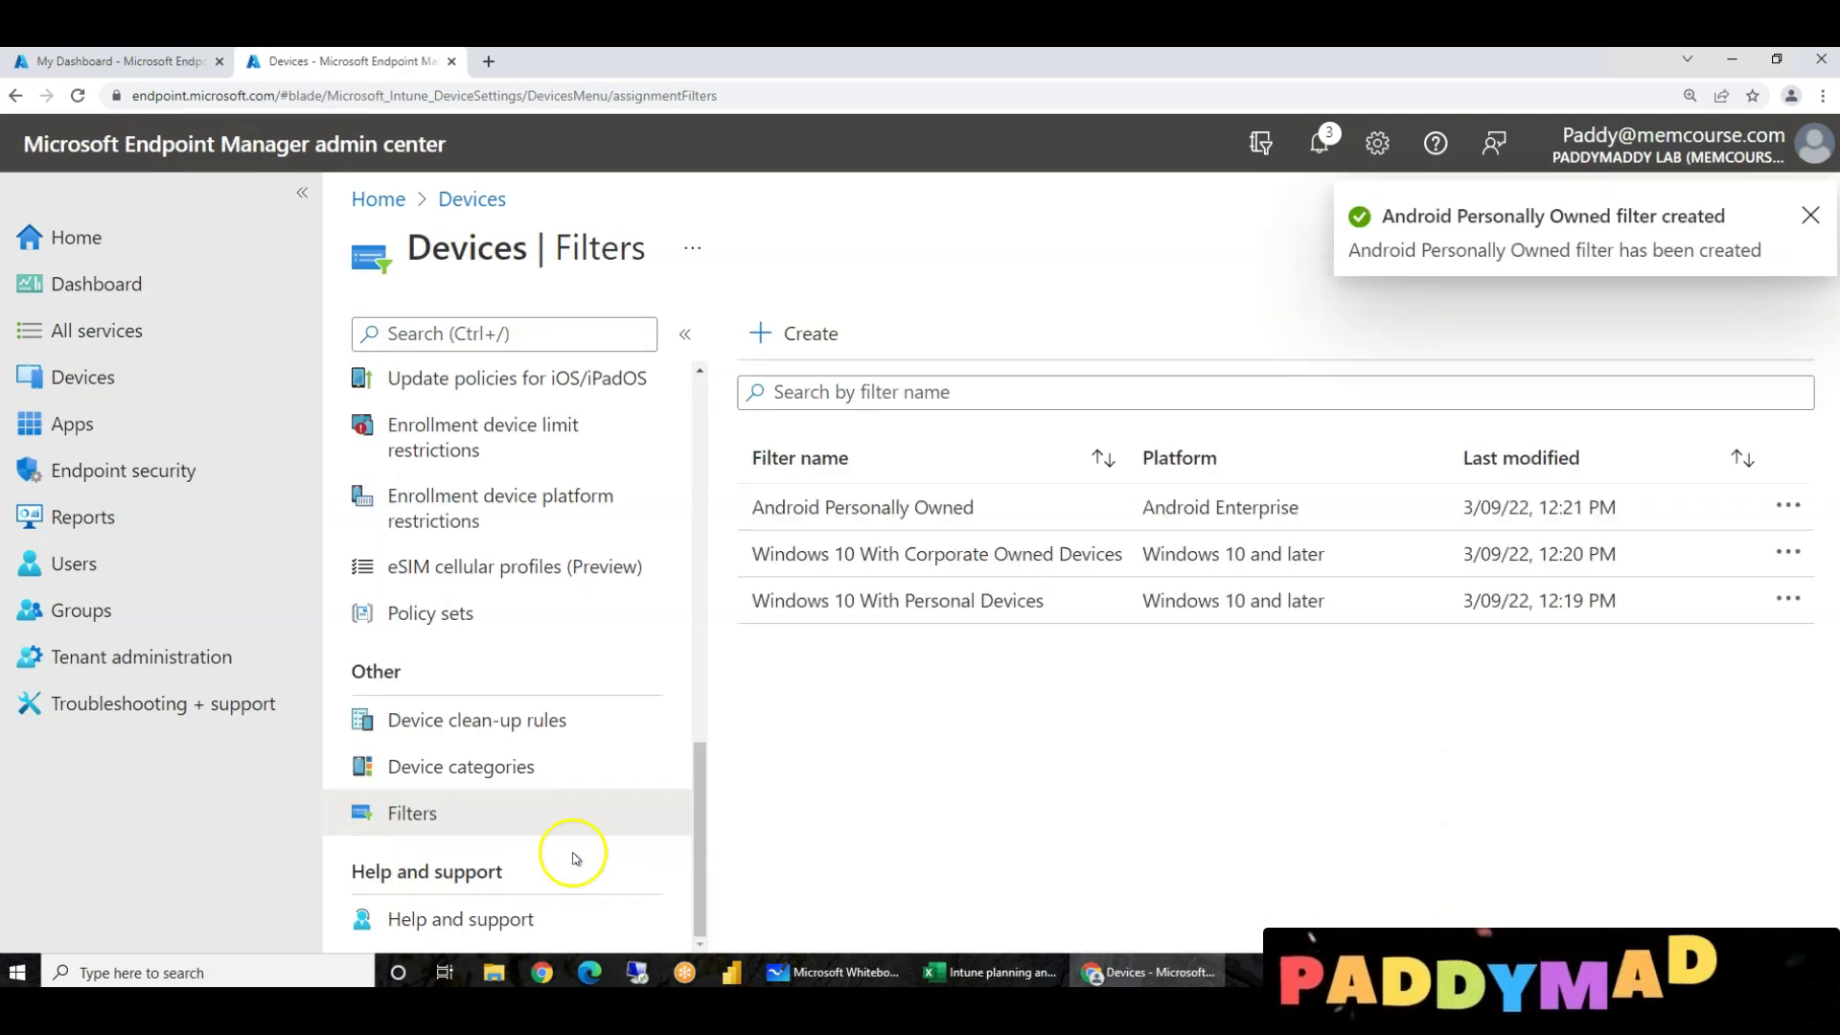
- Start another filter named "Android Corporate Devices" for the Android Enterprise platform
left_click(810, 337)
left_click(806, 422)
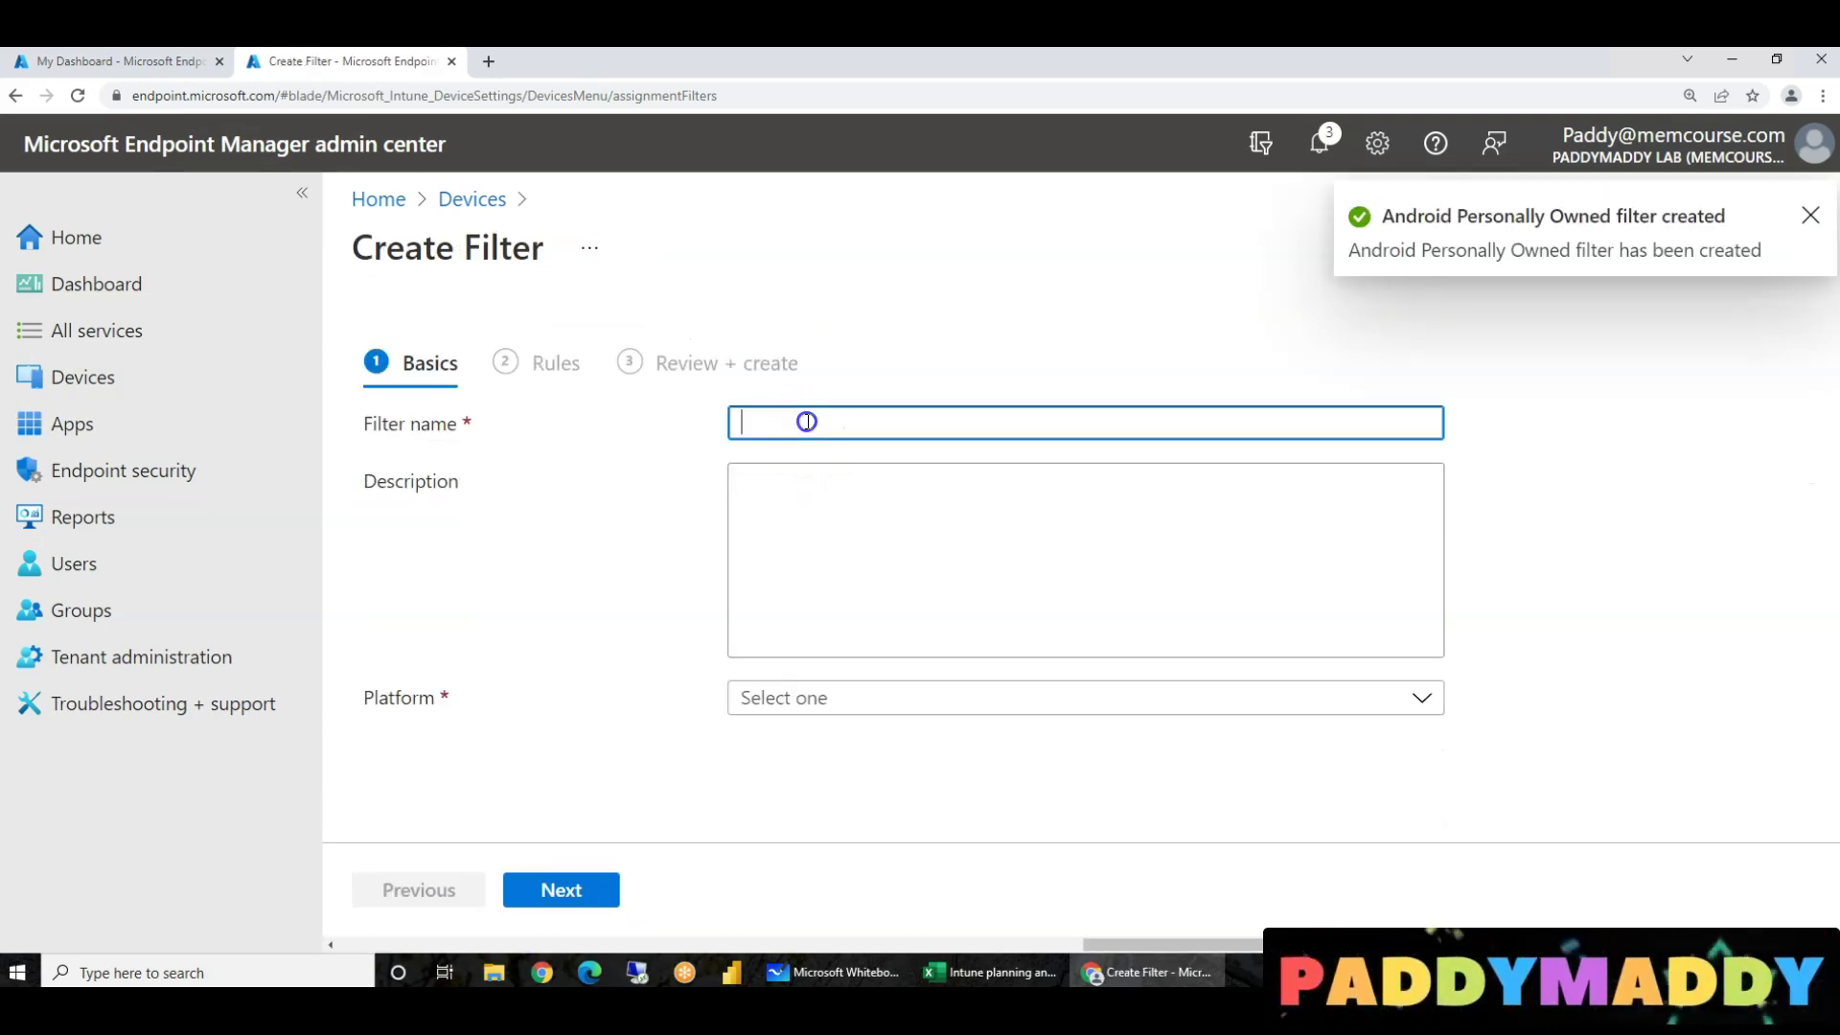
type("Android Corporat")
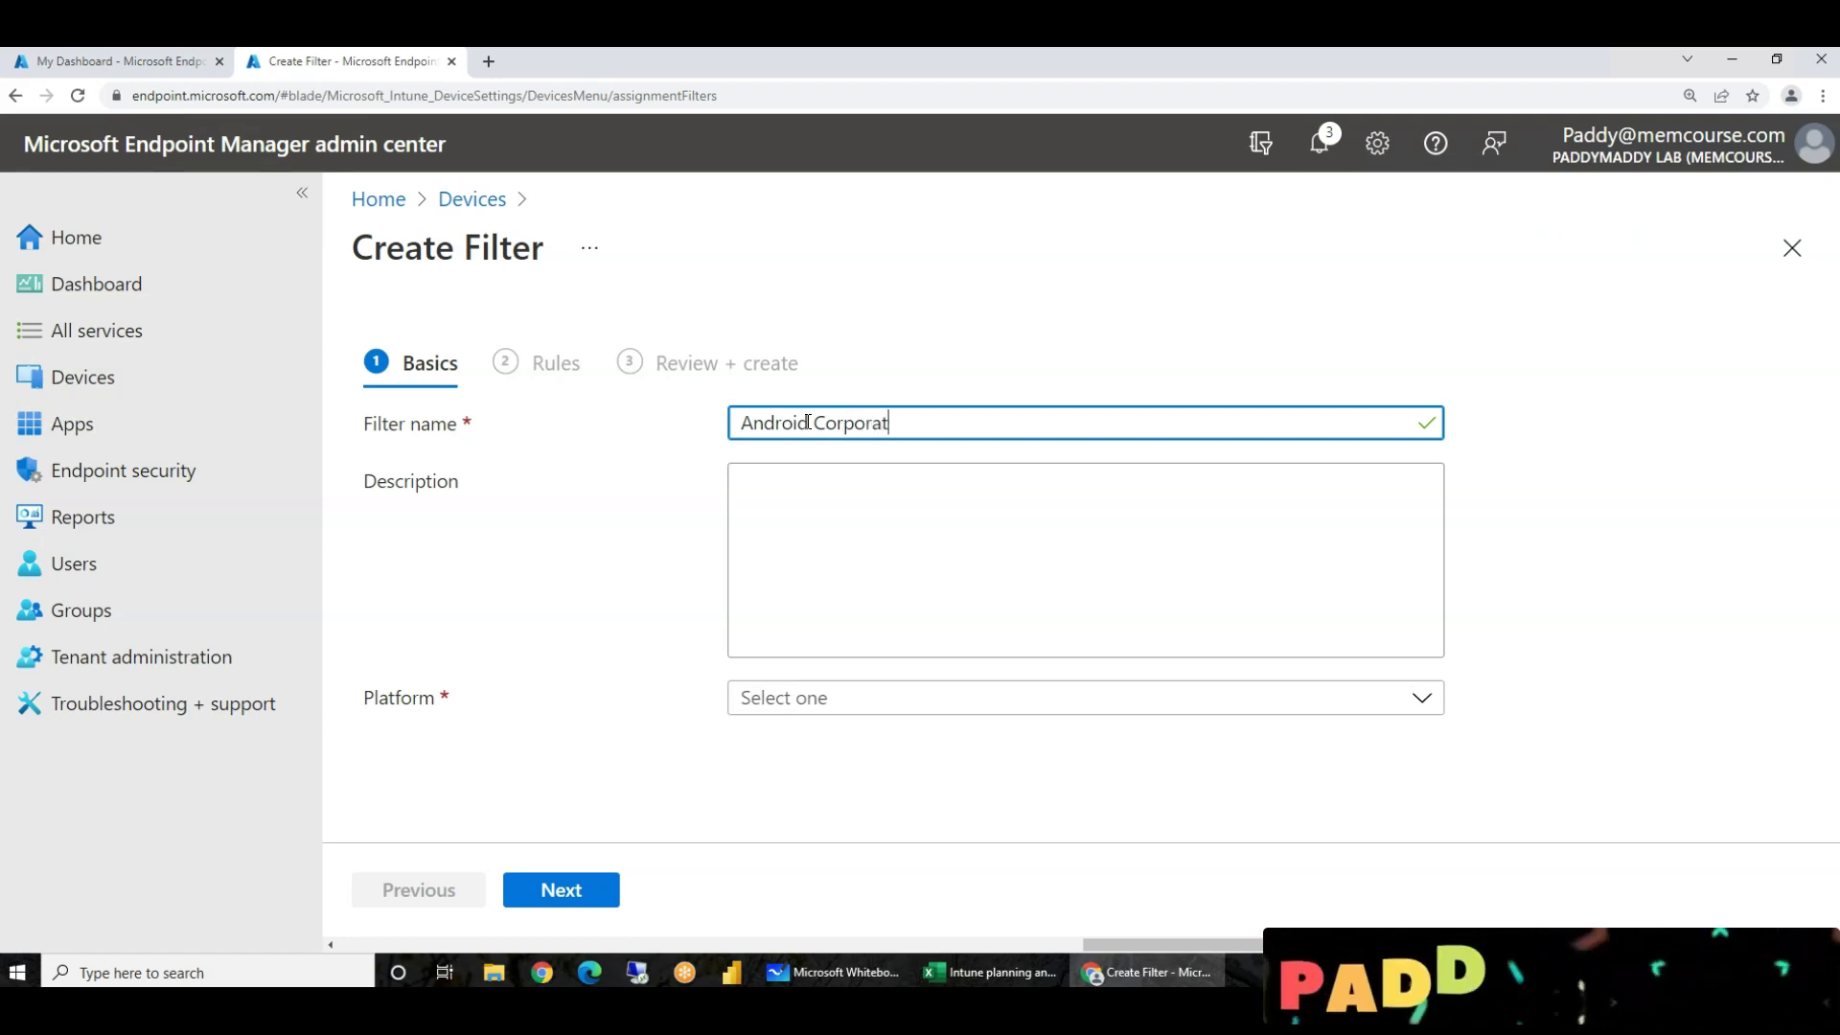
key("Tab")
key("Tab")
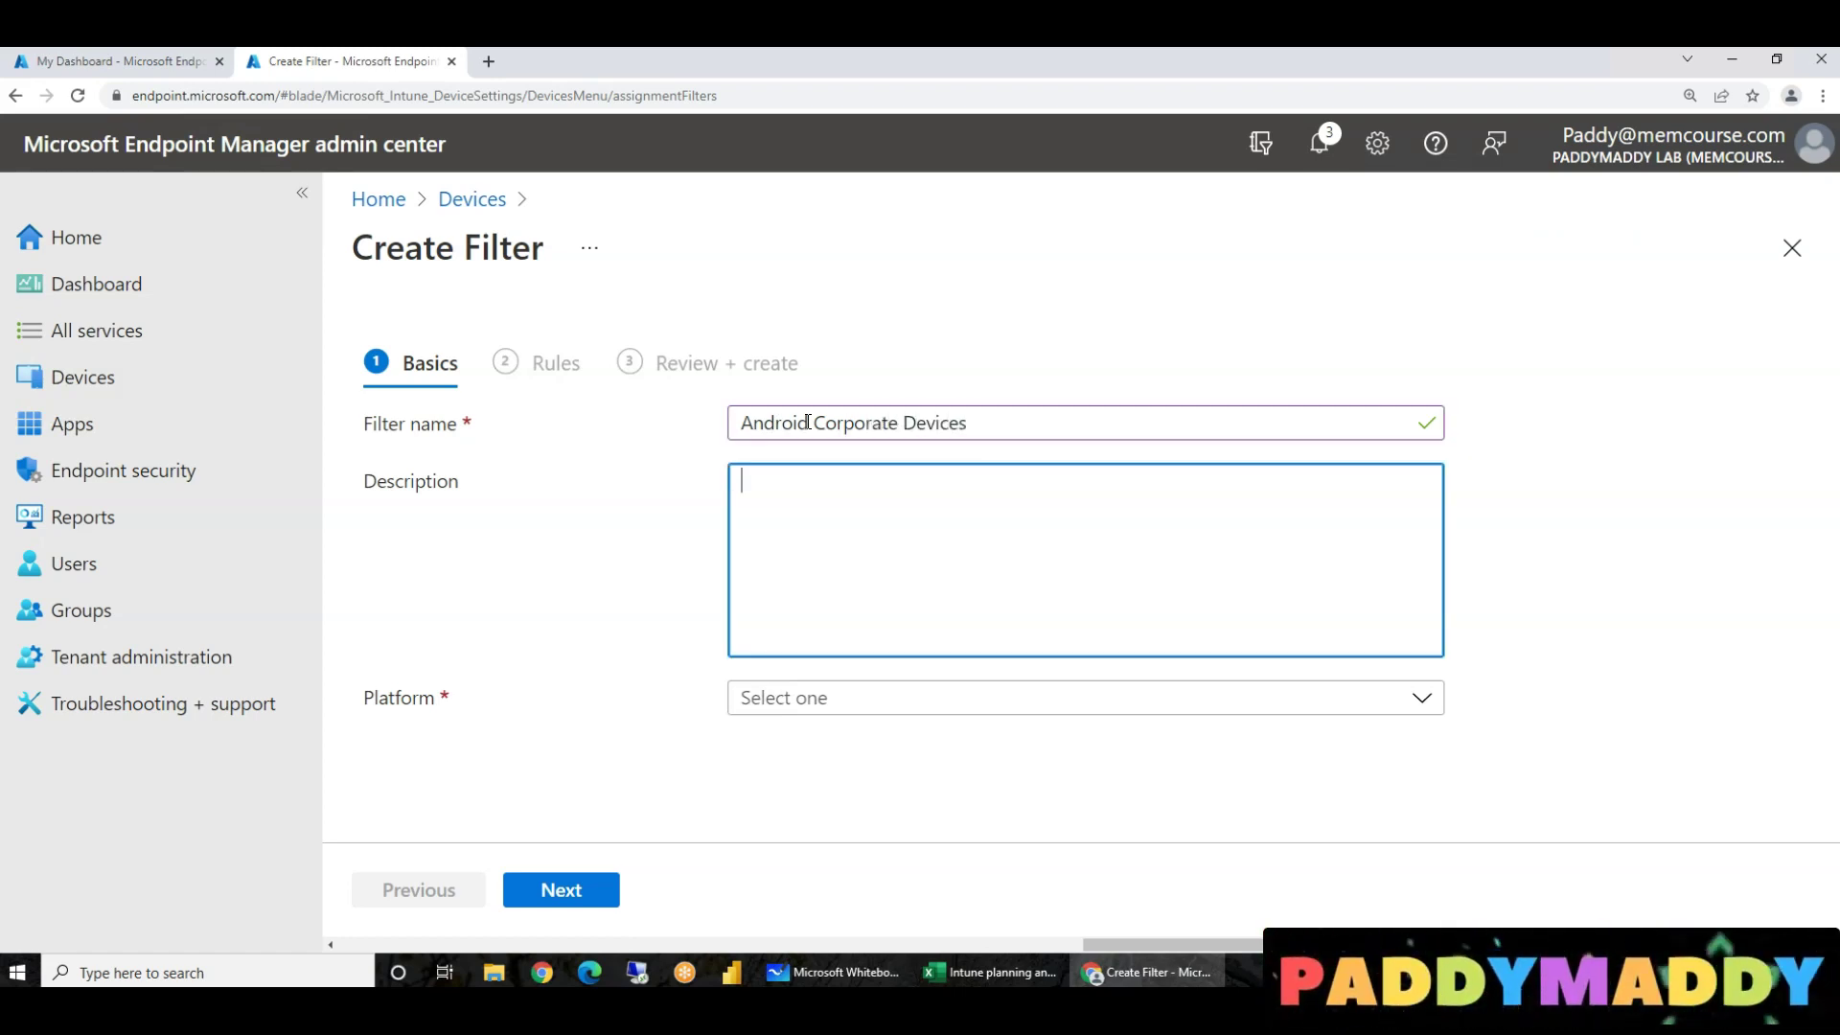
left_click(854, 699)
left_click(844, 660)
- Add the rule deviceOwnership Equals Corporate to the Android Corporate Devices filter and create the filter
left_click(558, 888)
left_click(728, 542)
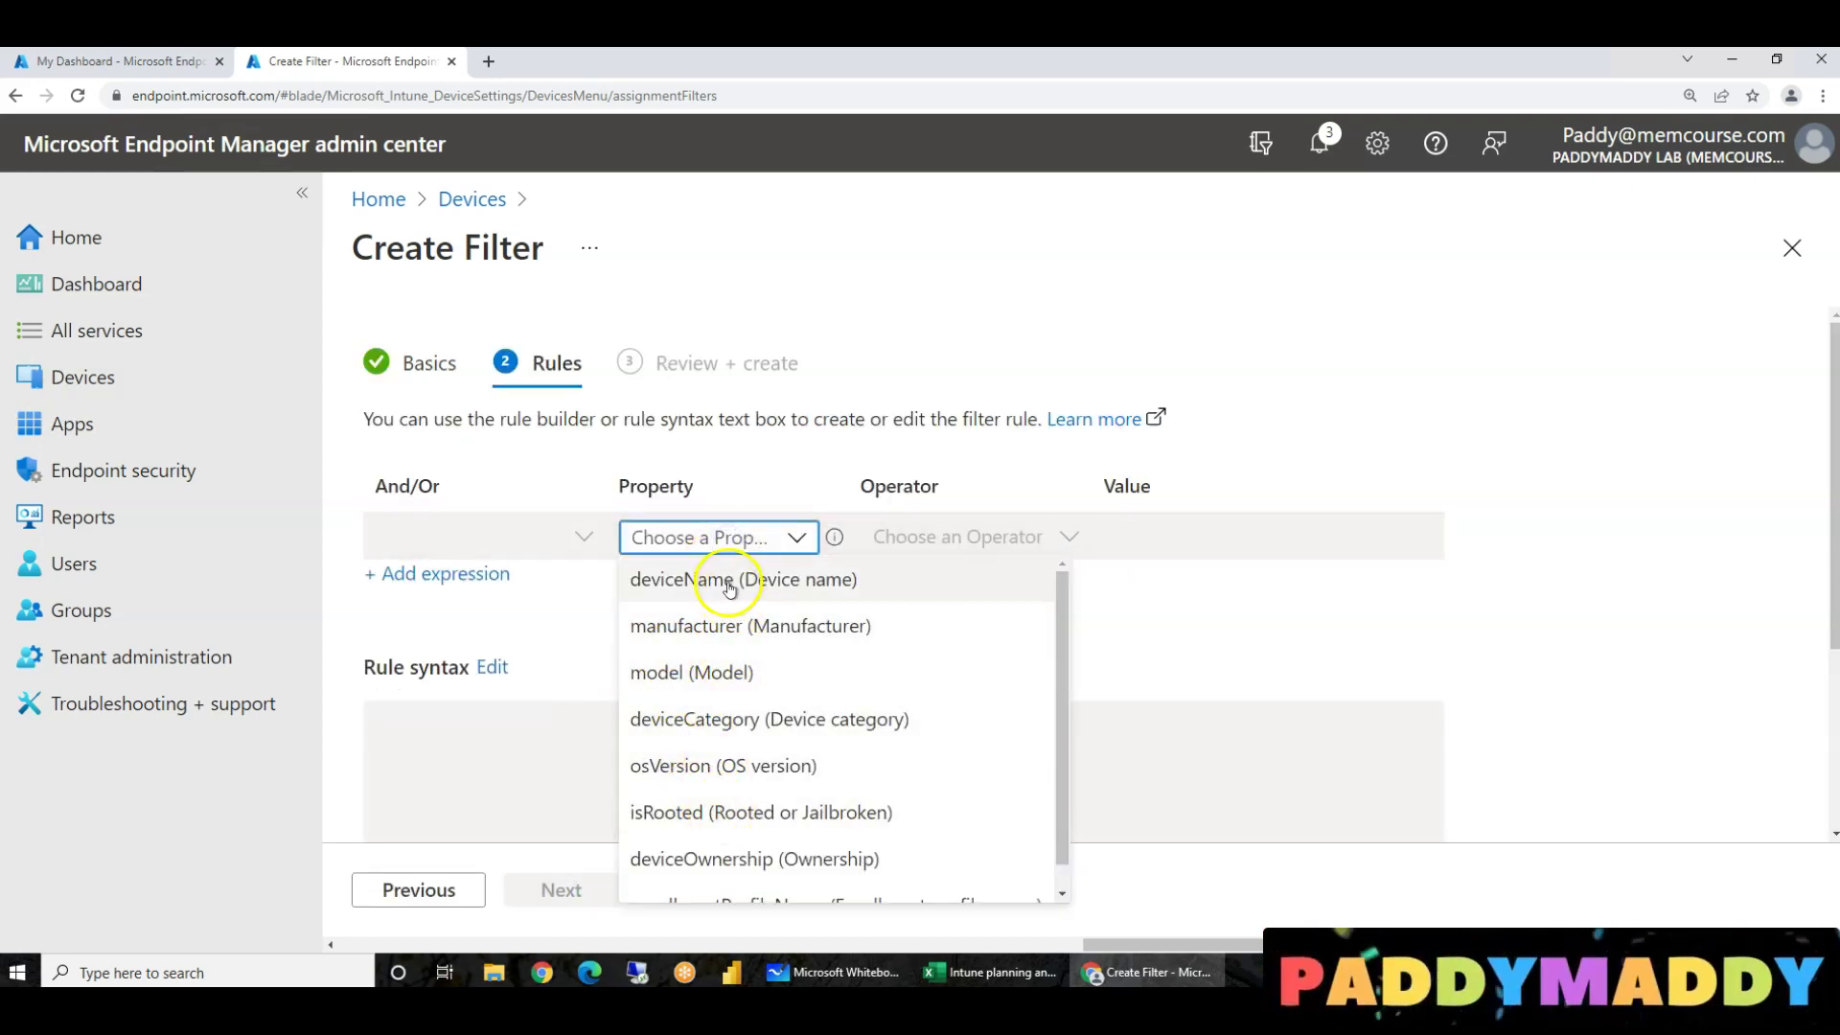
scroll(767, 862, "down", 1)
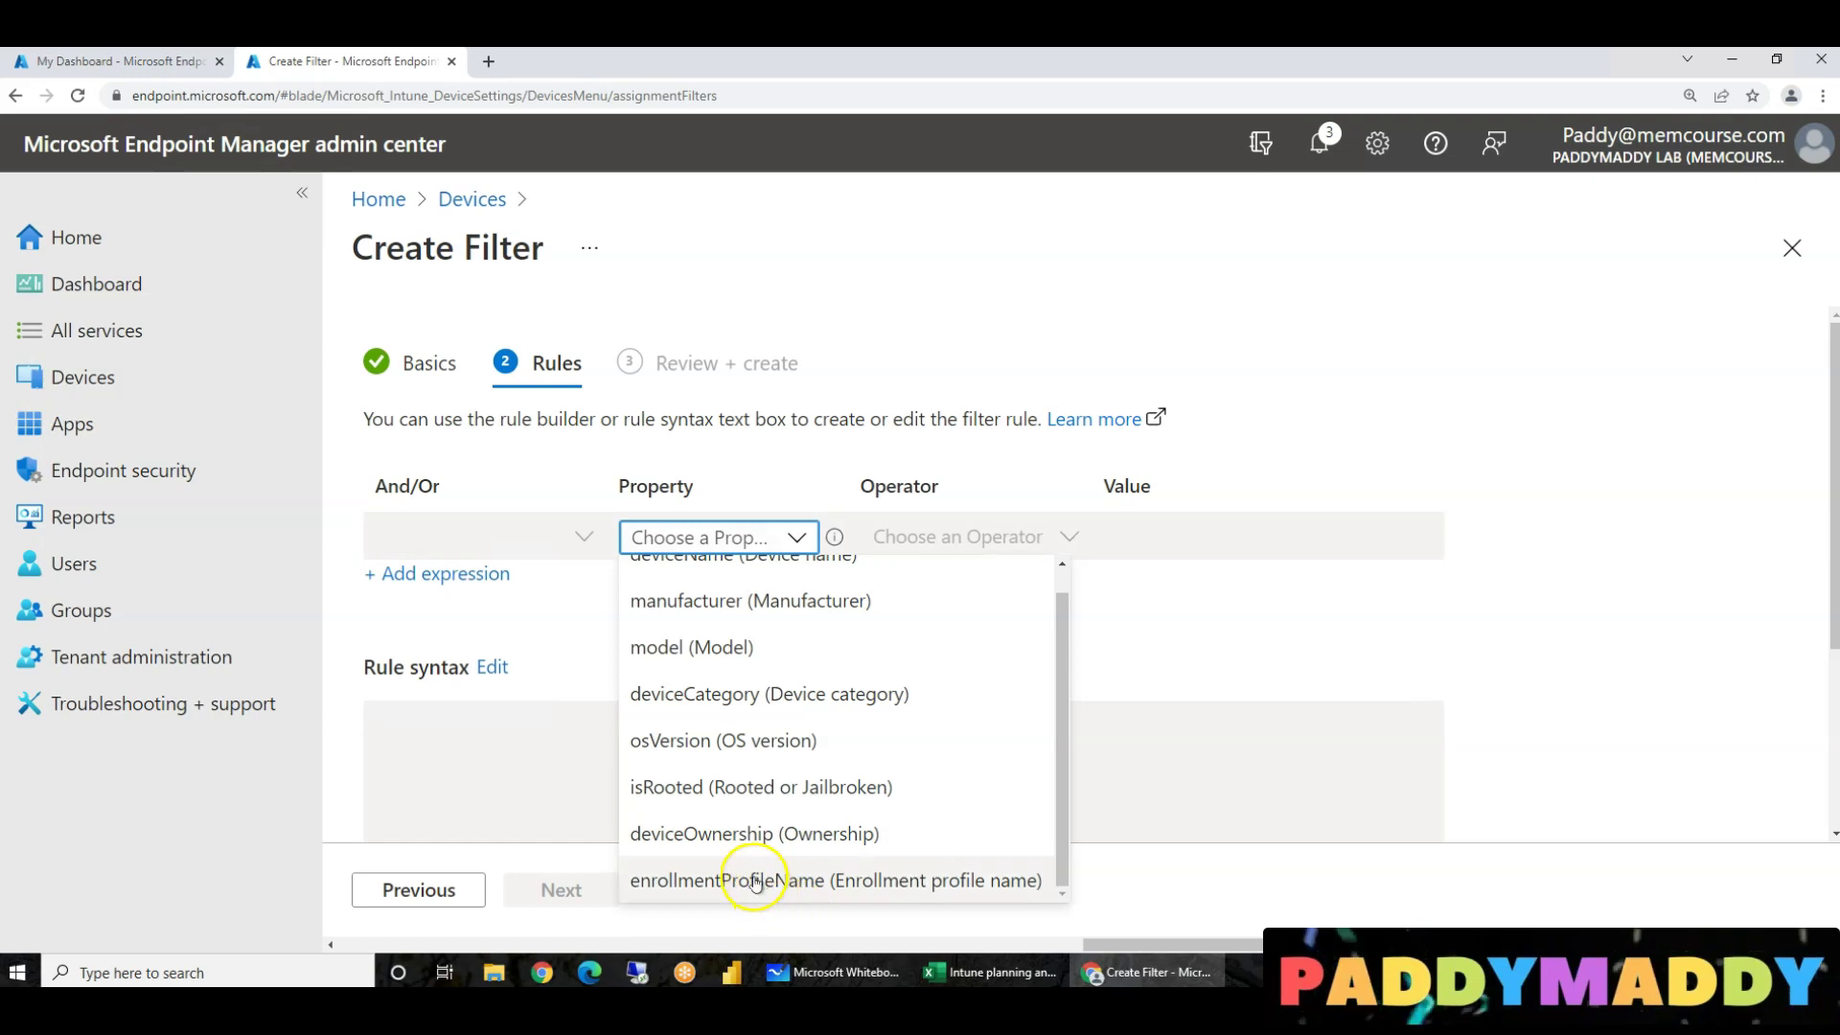
left_click(757, 834)
left_click(953, 536)
left_click(925, 576)
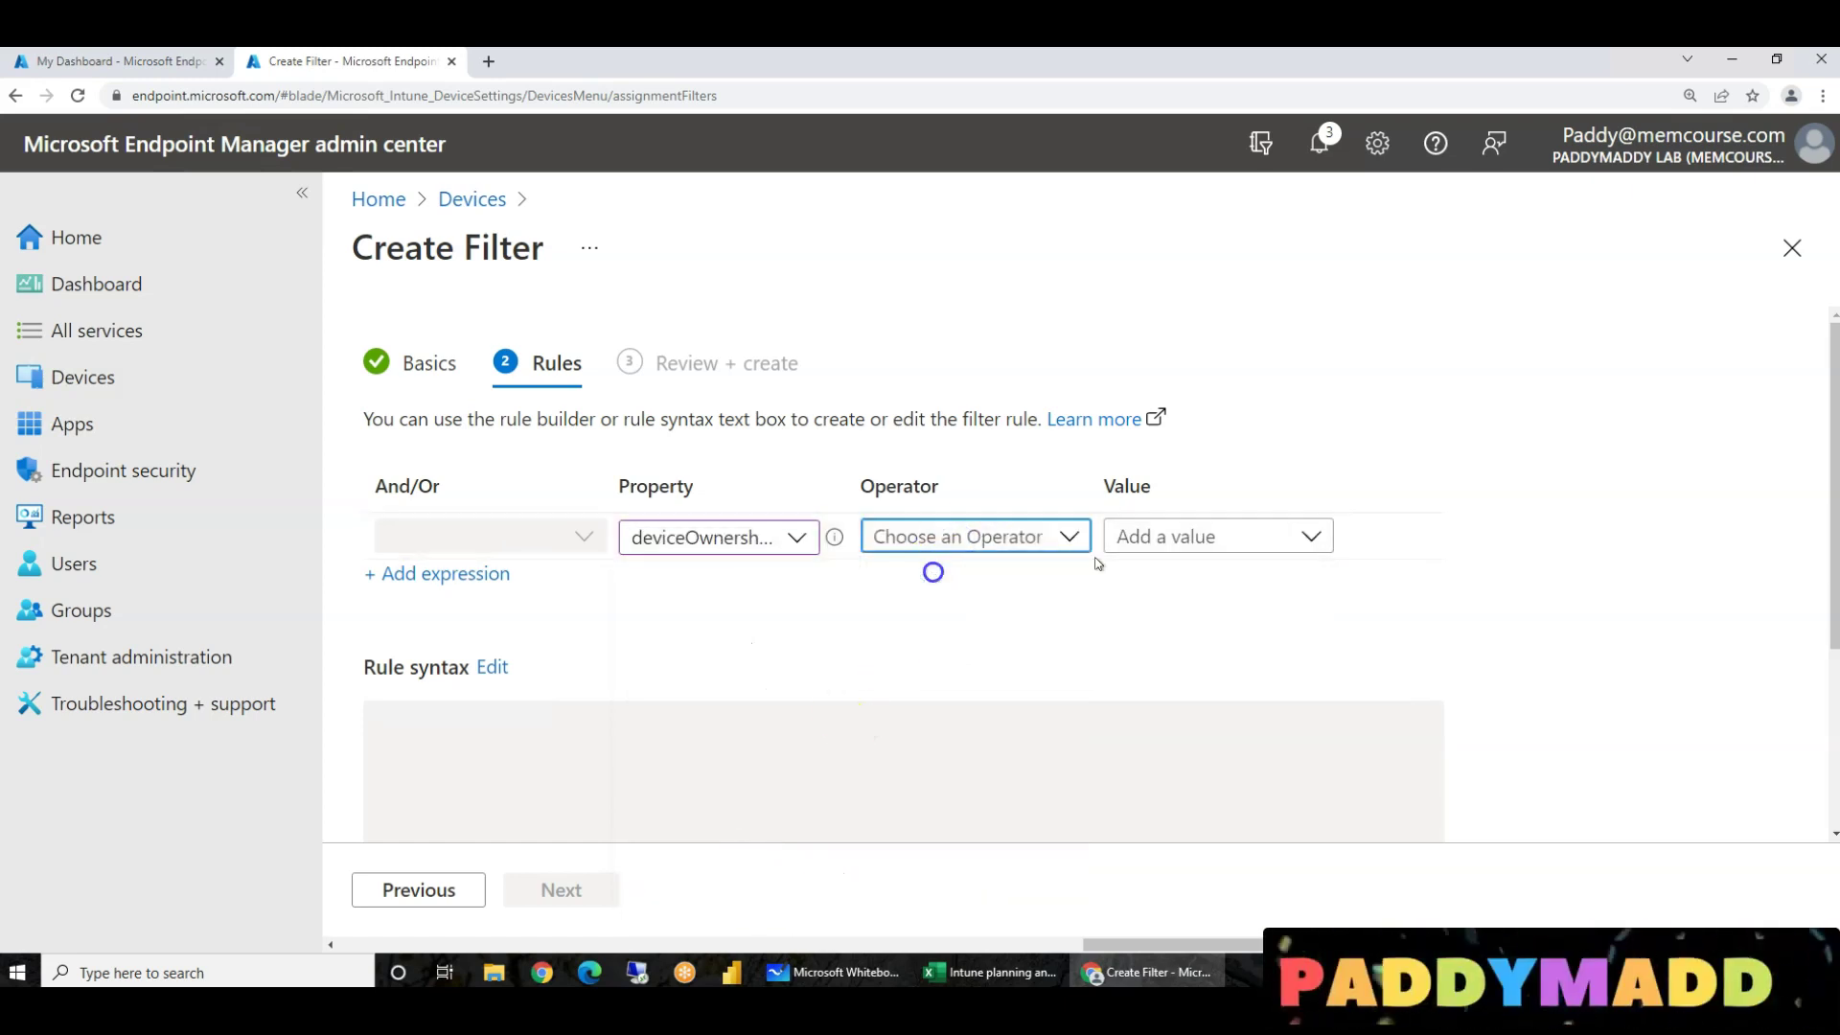
left_click(1203, 532)
left_click(1183, 686)
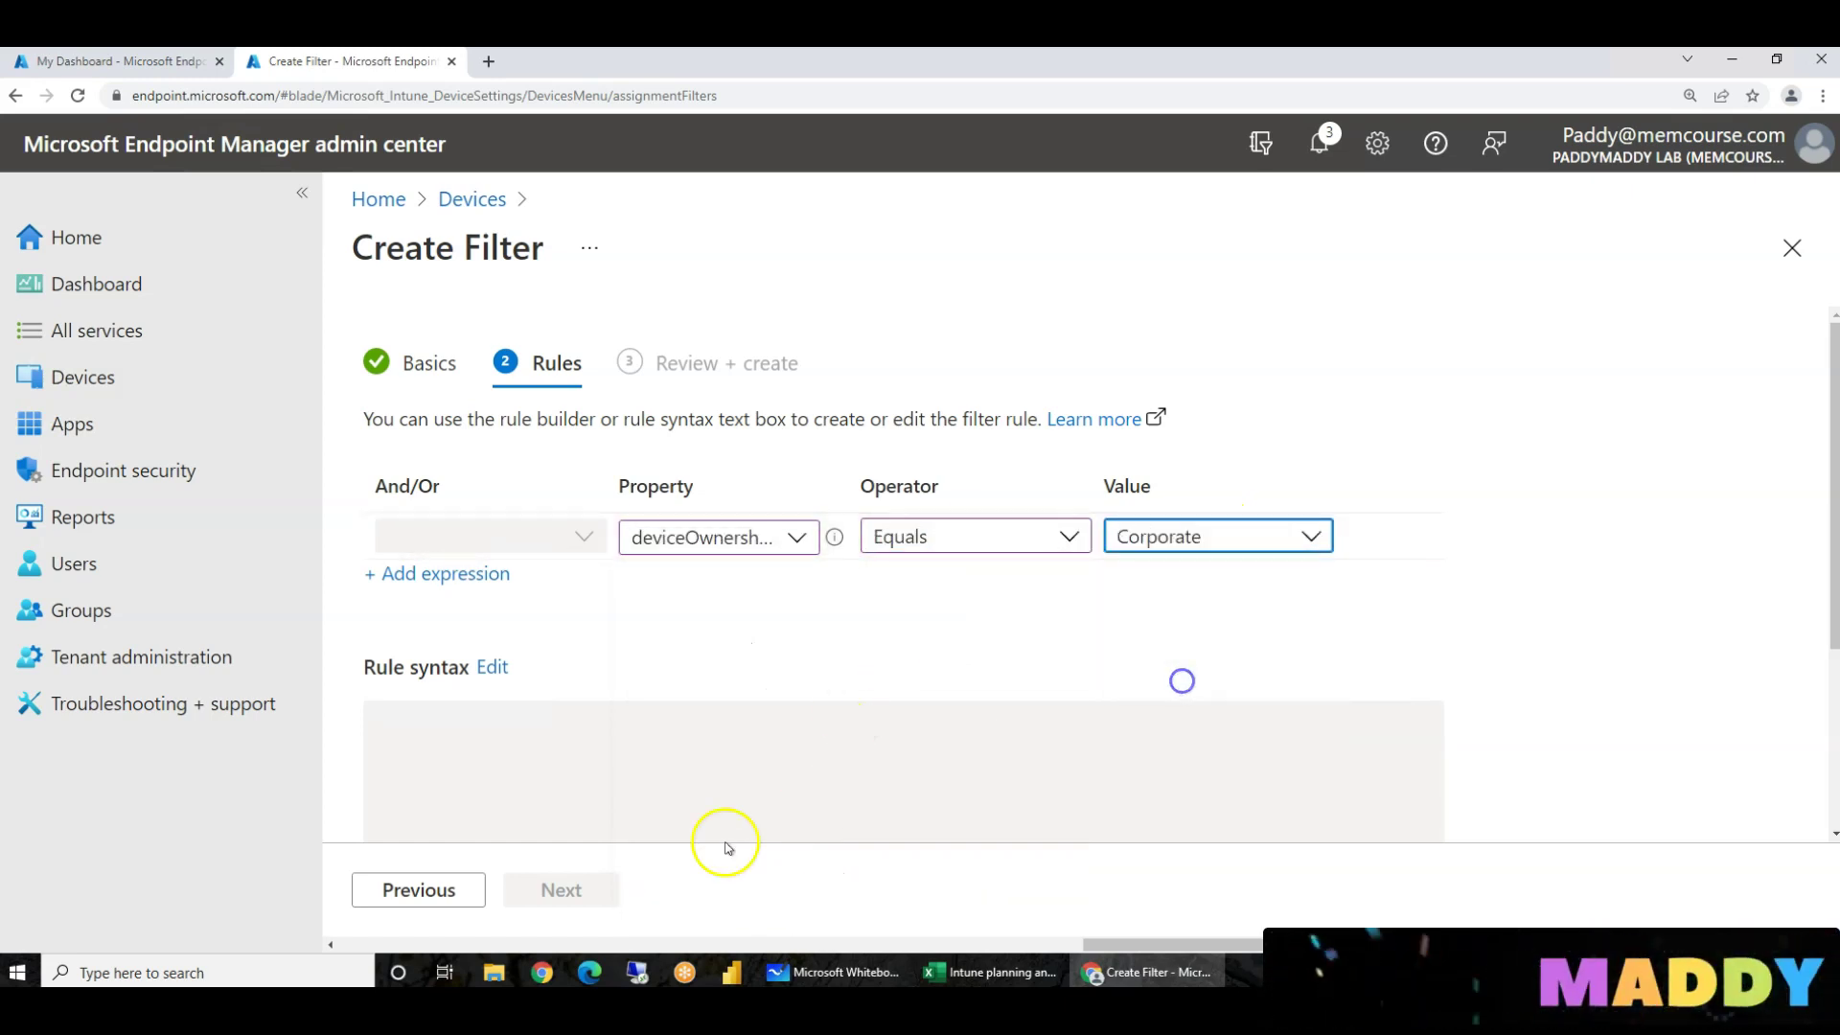
left_click(589, 889)
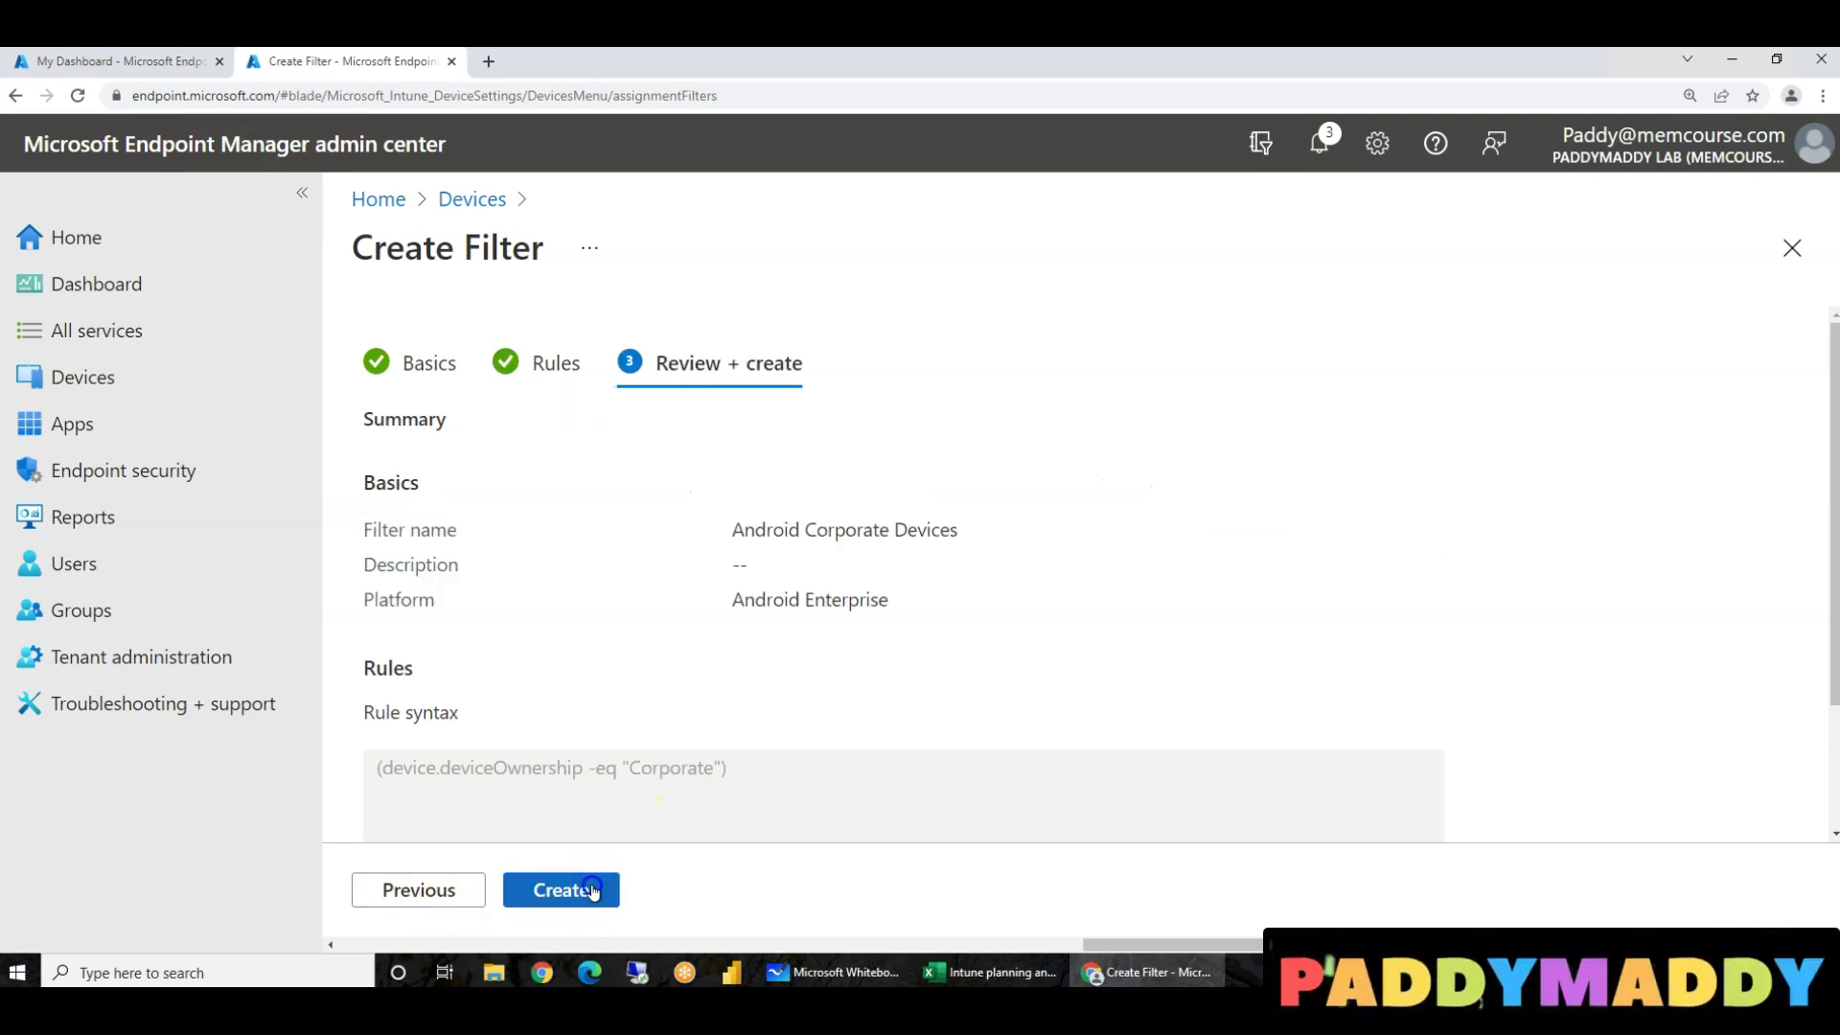
left_click(591, 889)
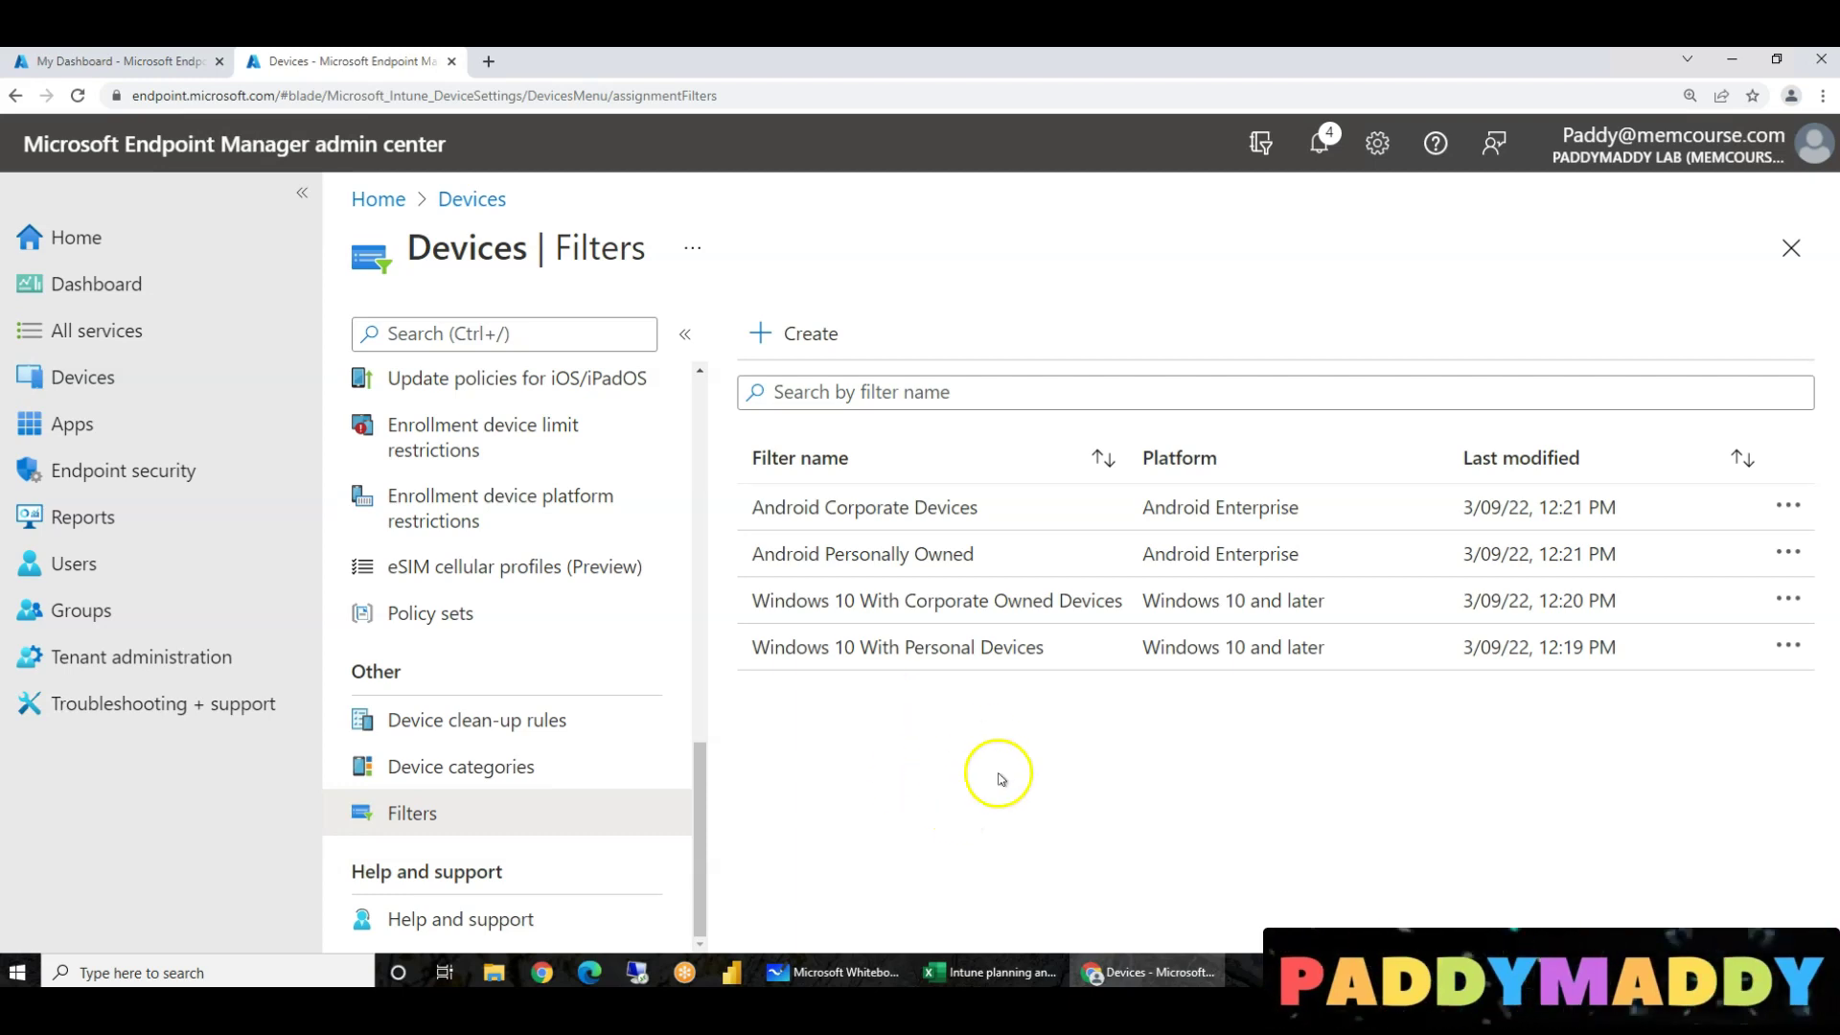
- Open the configuration profiles for Windows devices and widen the Profile name column
scroll(707, 863, "up", 8)
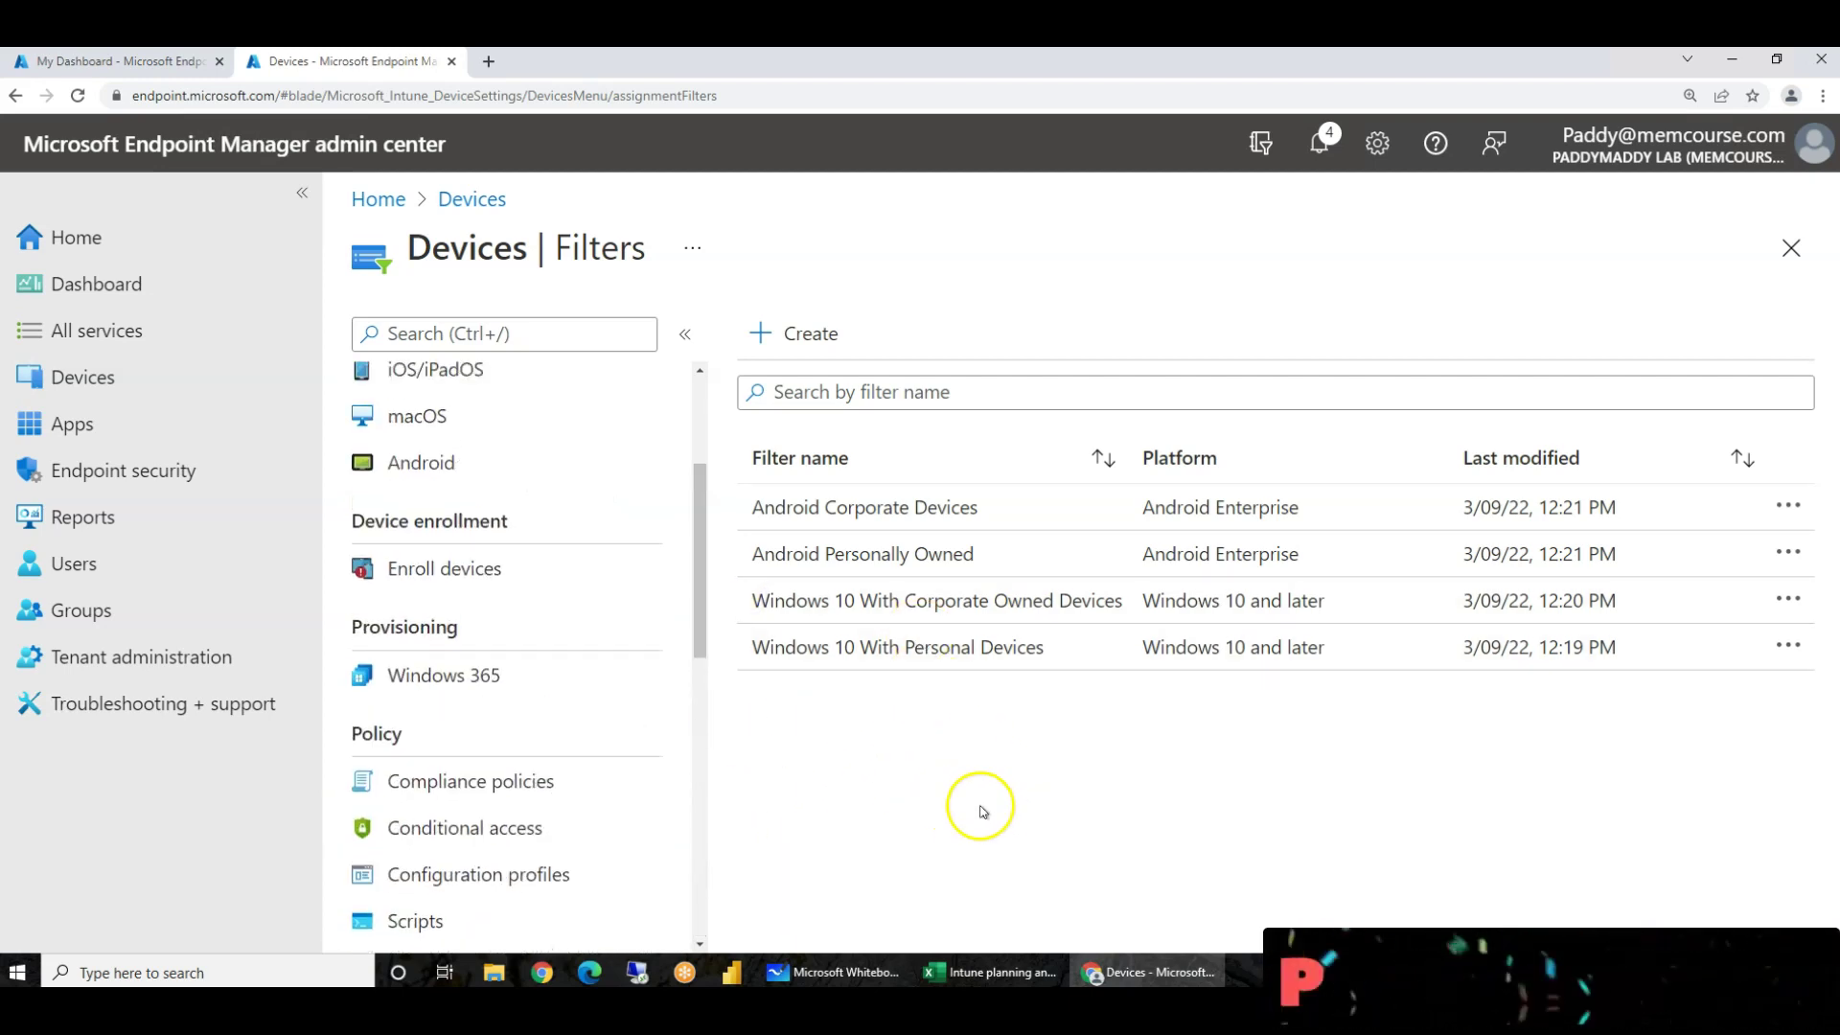
left_click(479, 196)
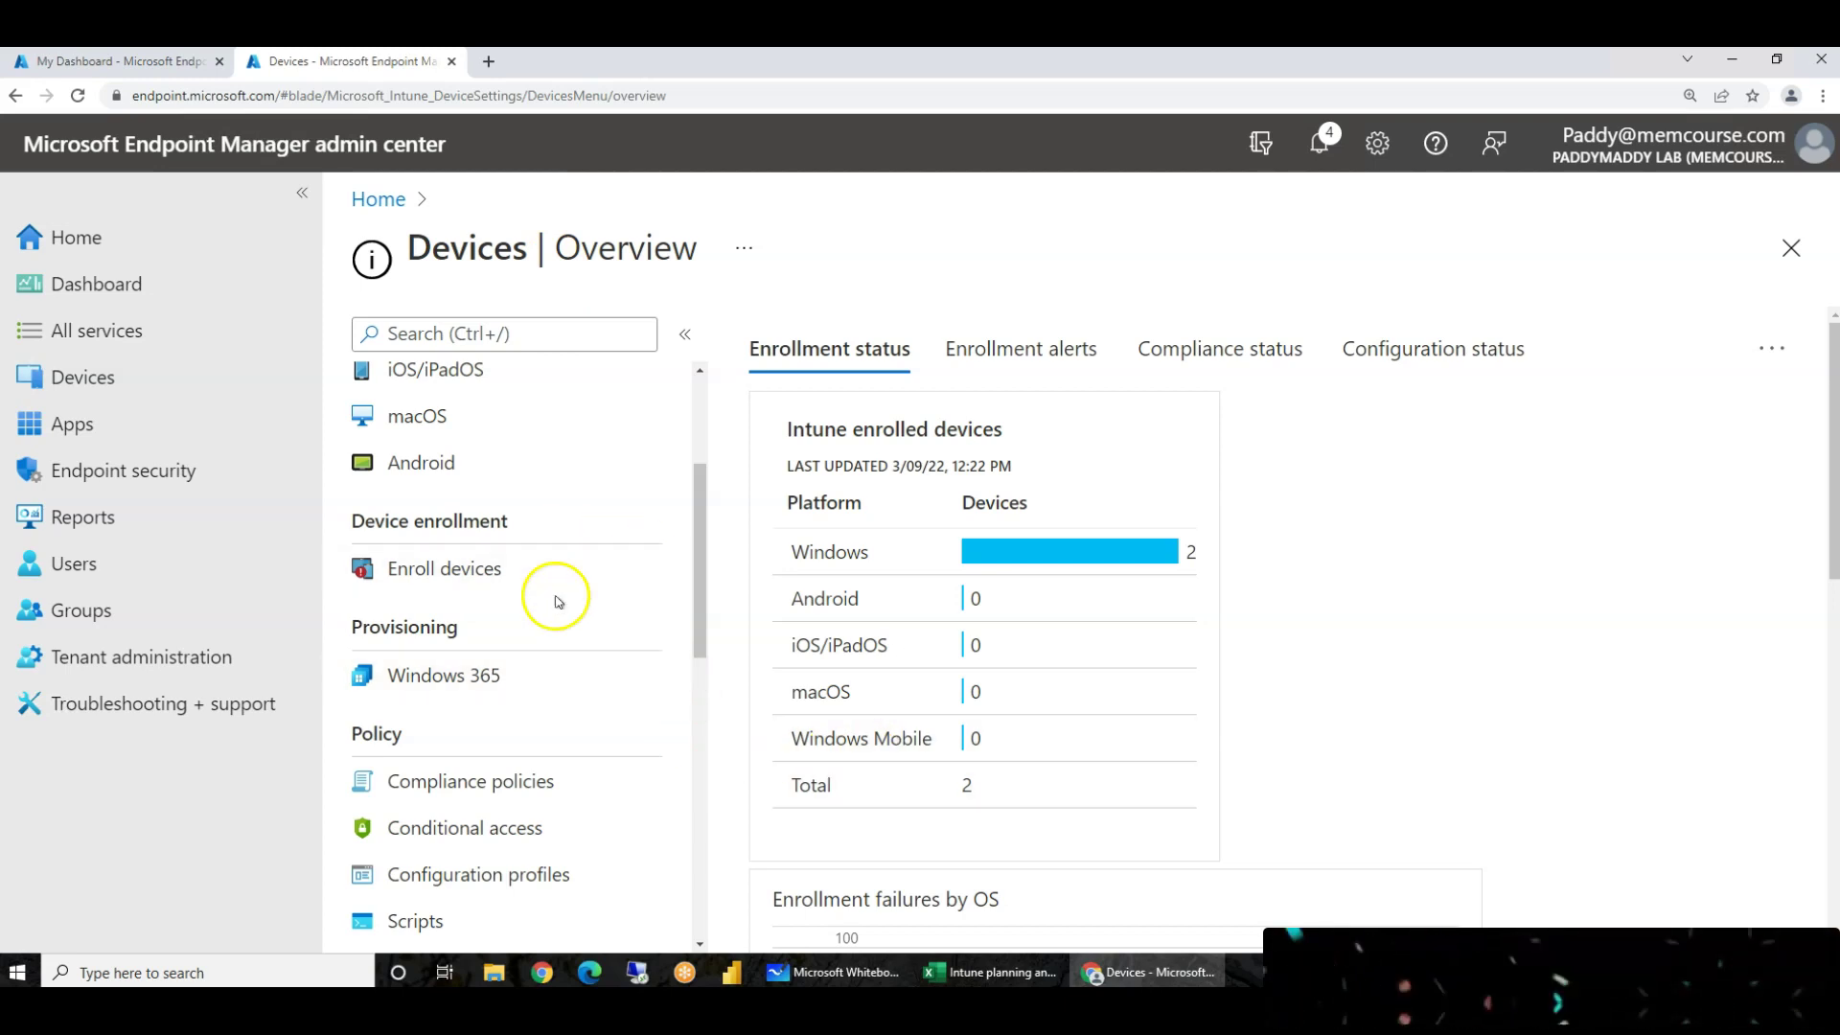
scroll(542, 584, "up", 3)
left_click(465, 580)
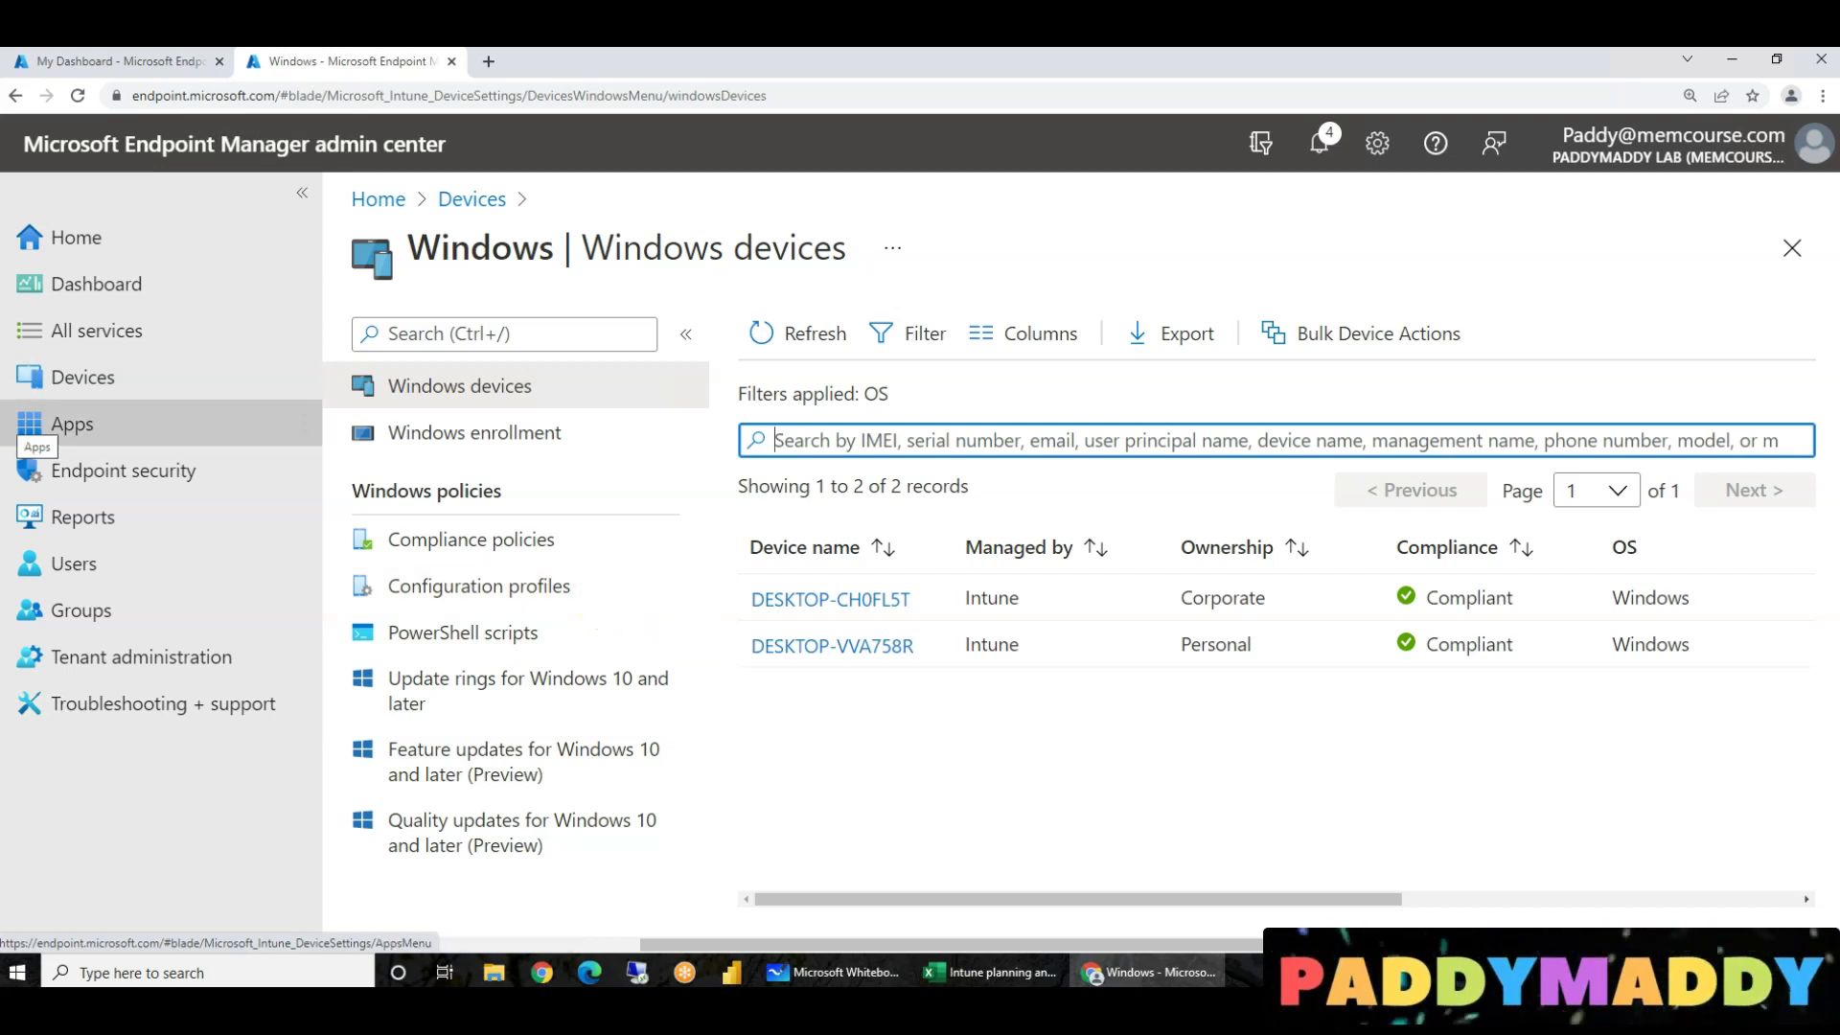
left_click(527, 599)
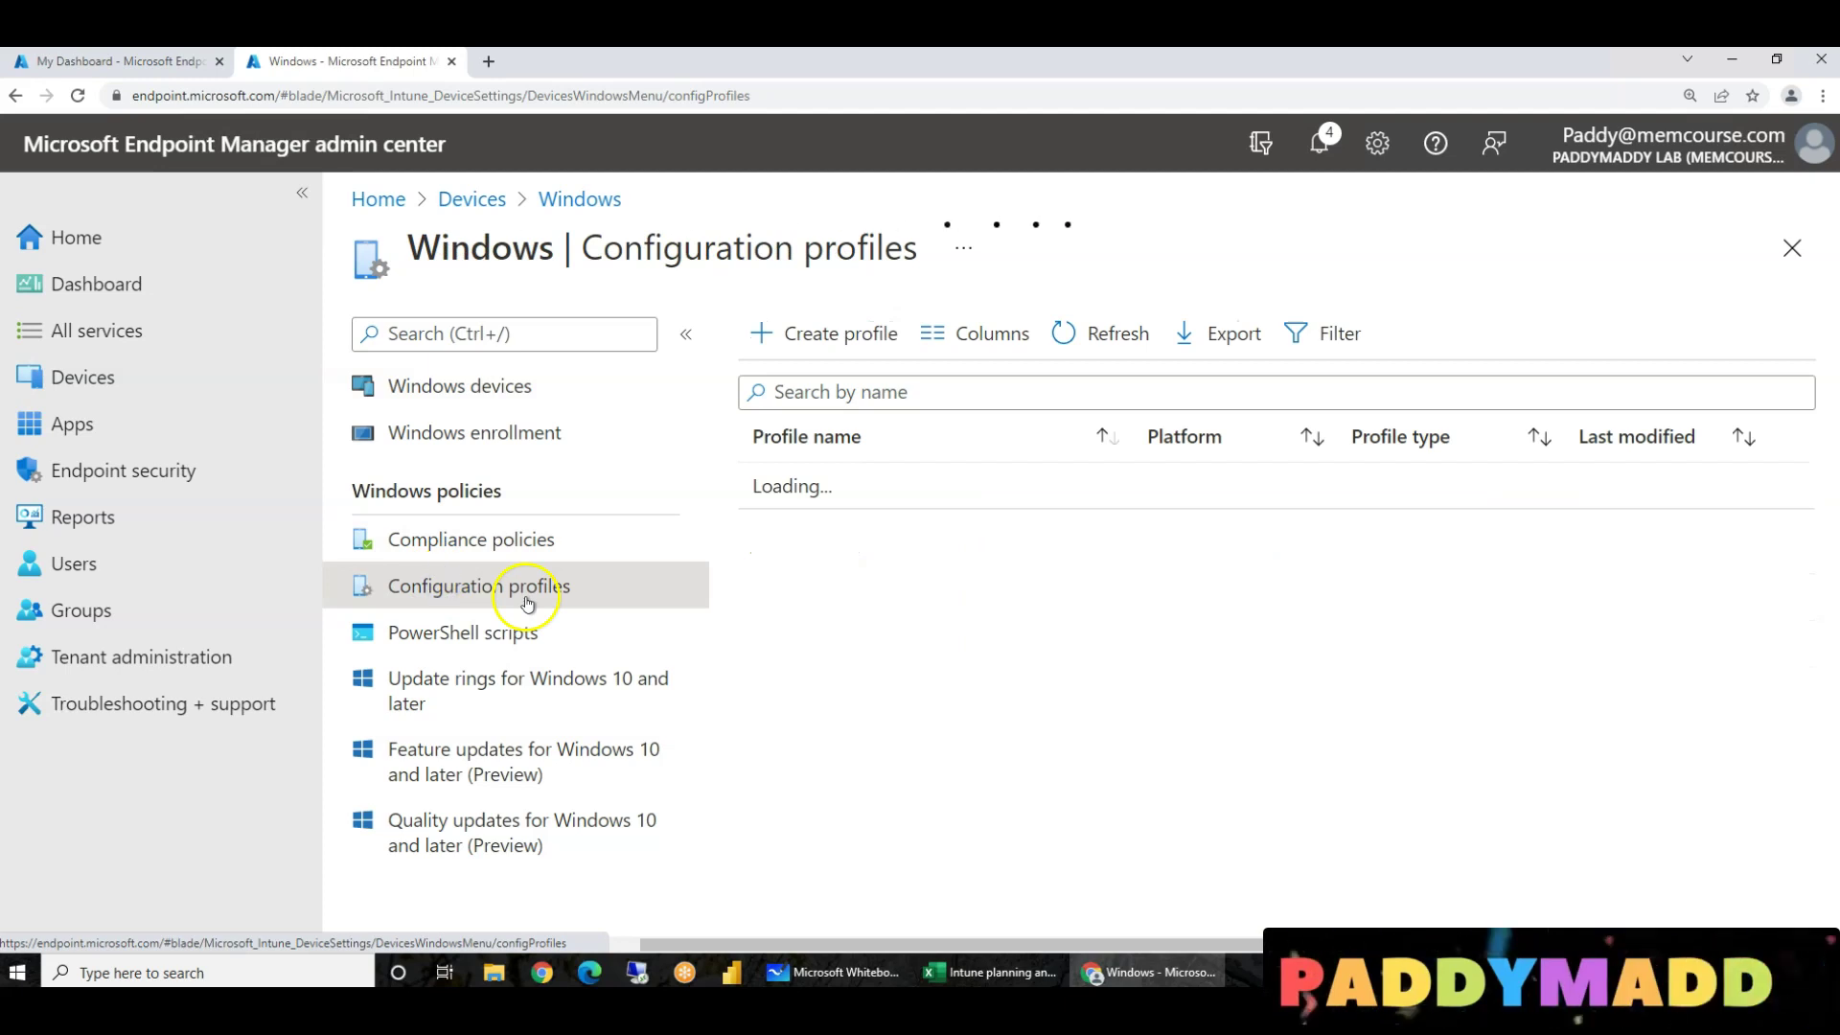
left_click(1235, 438)
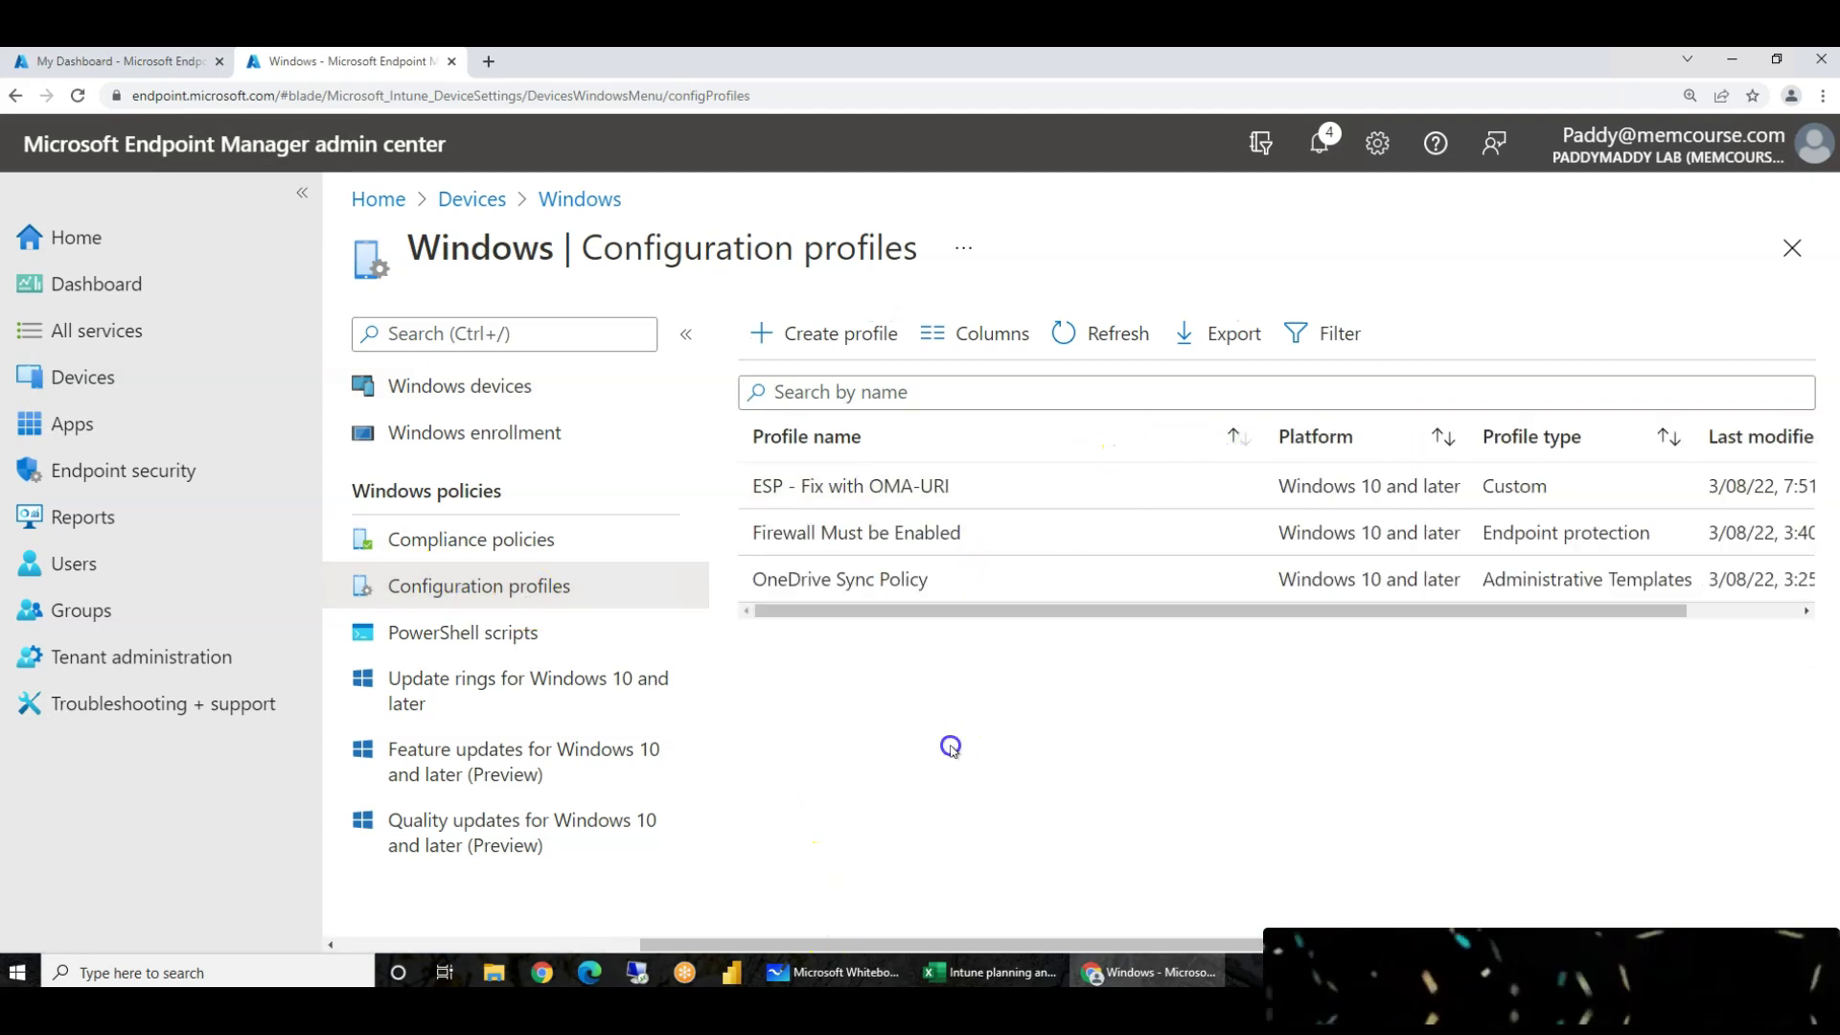
- Open the assignments of the Firewall Must be Enabled profile for editing
left_click(856, 547)
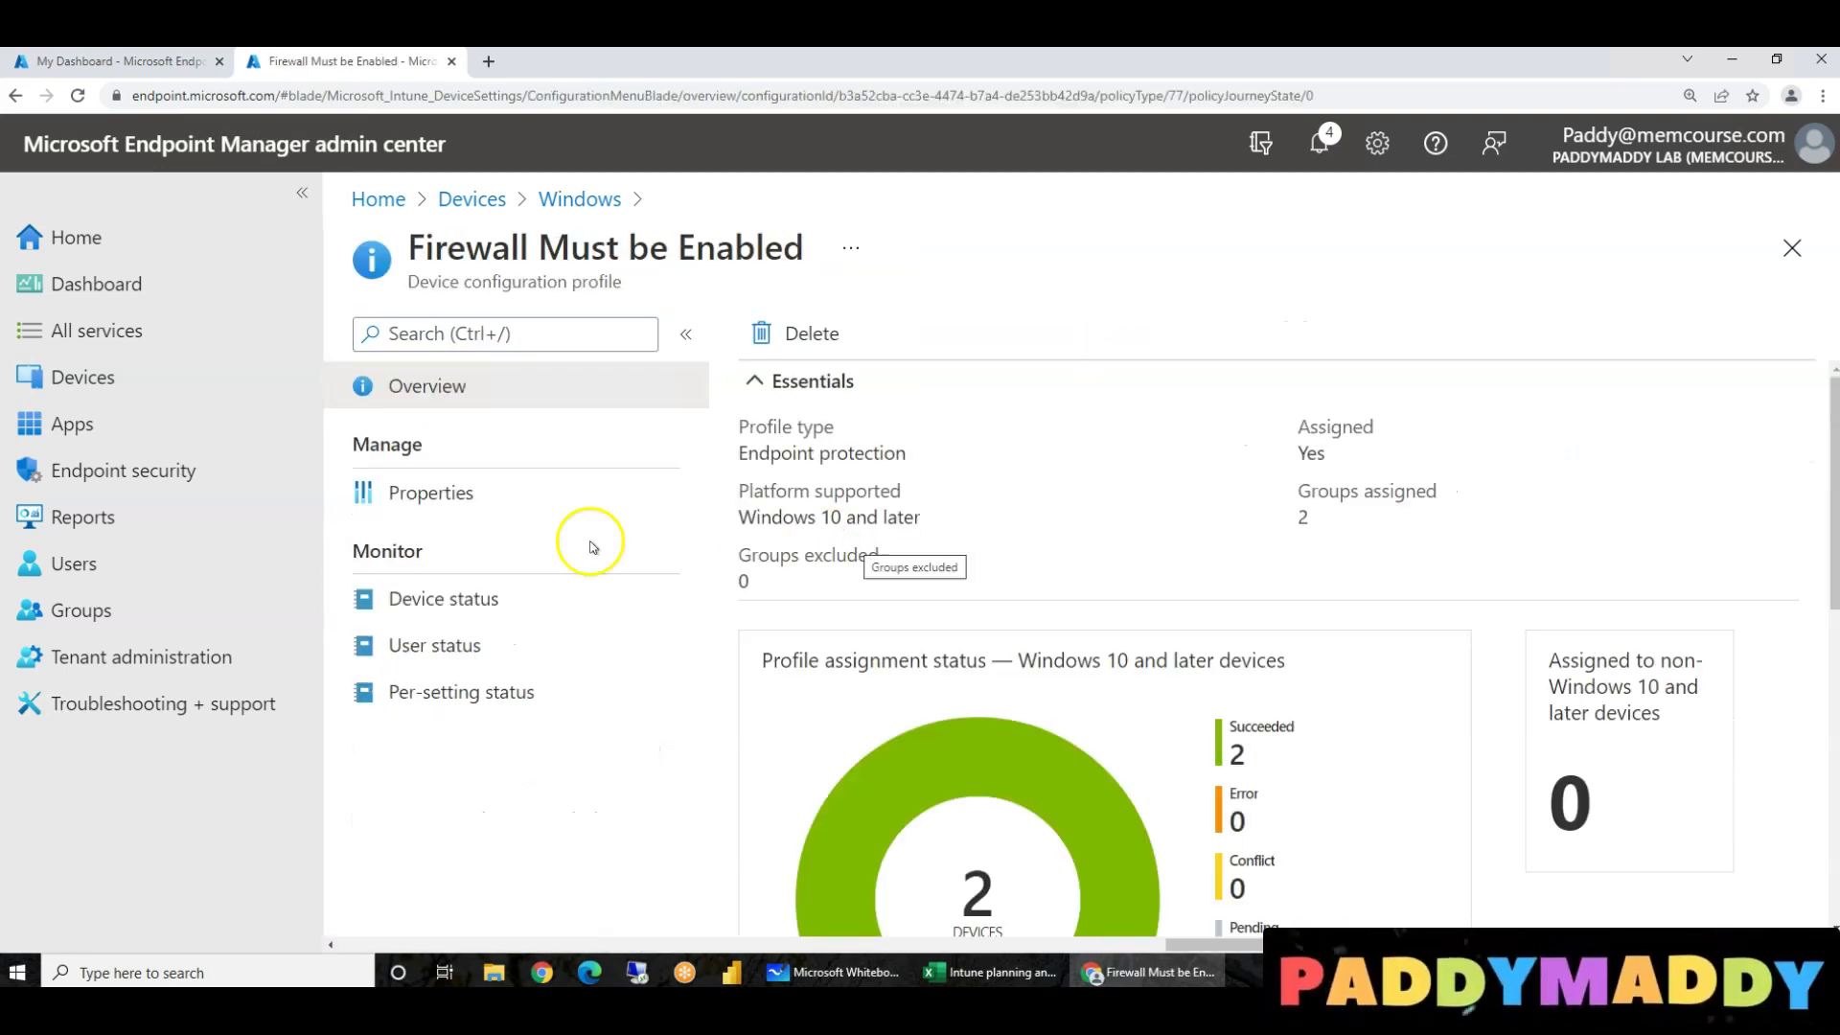
left_click(443, 499)
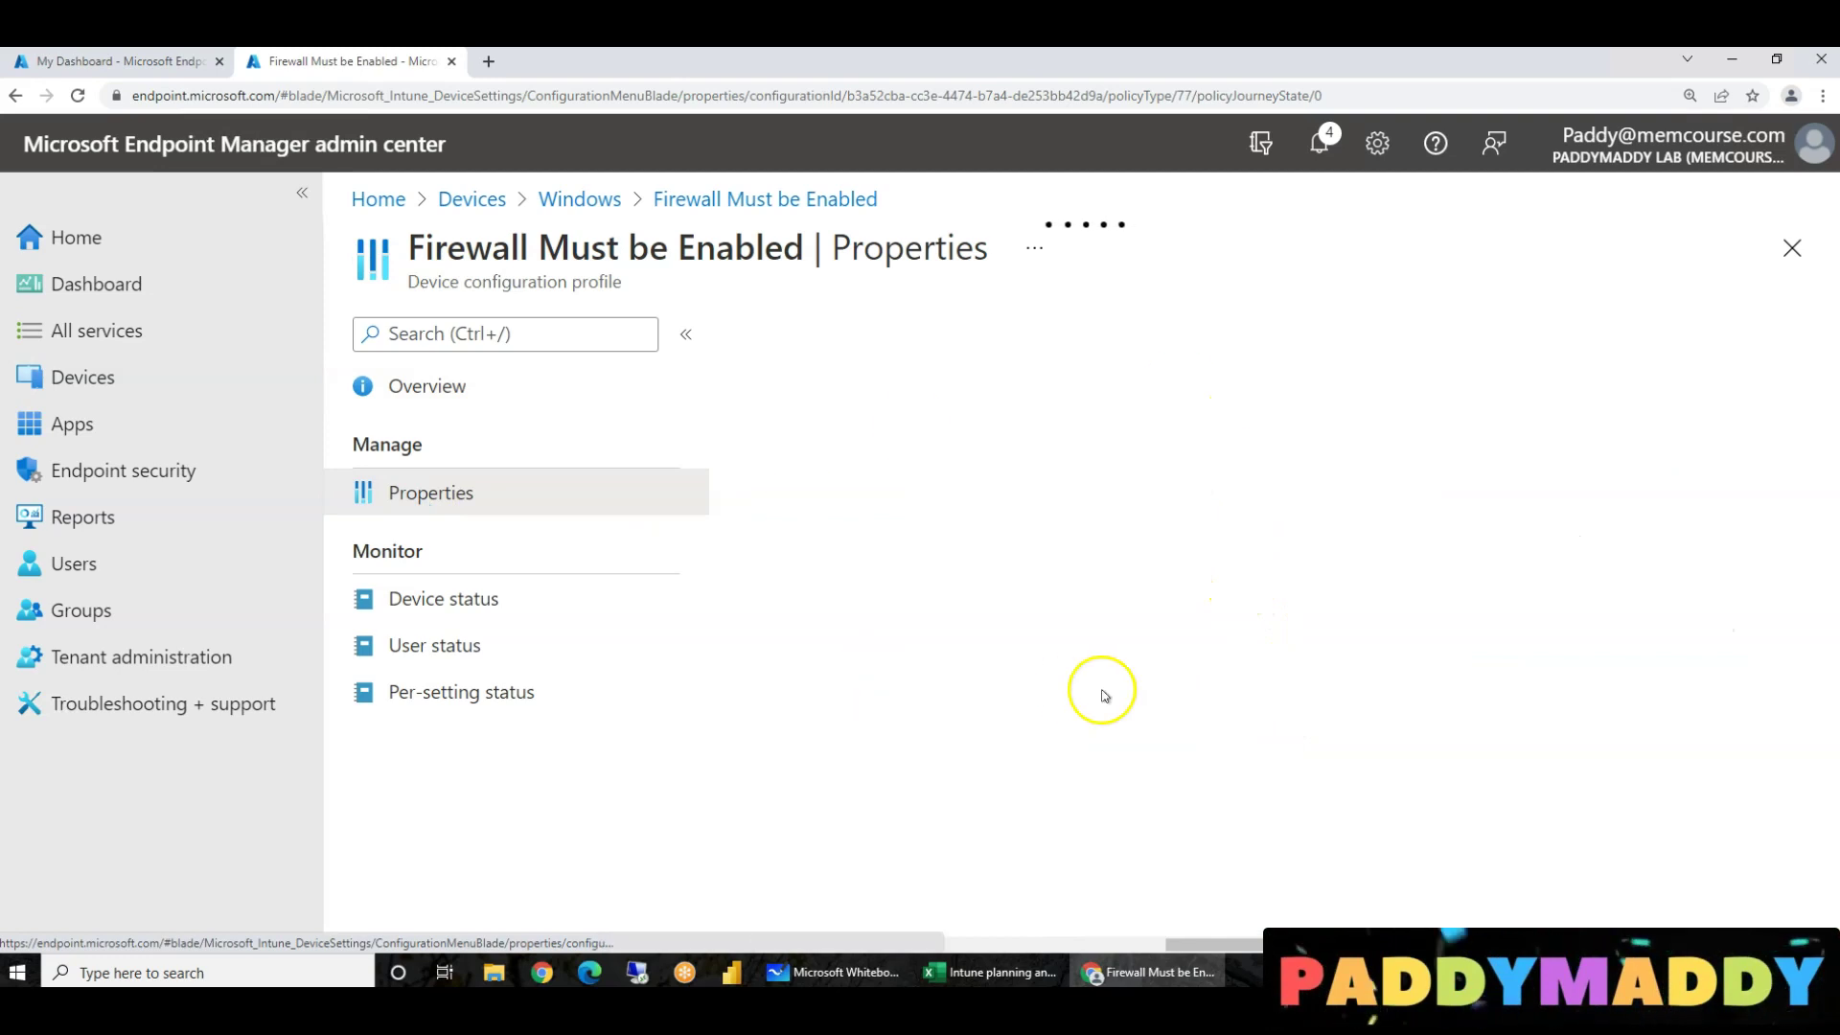
scroll(1284, 746, "down", 5)
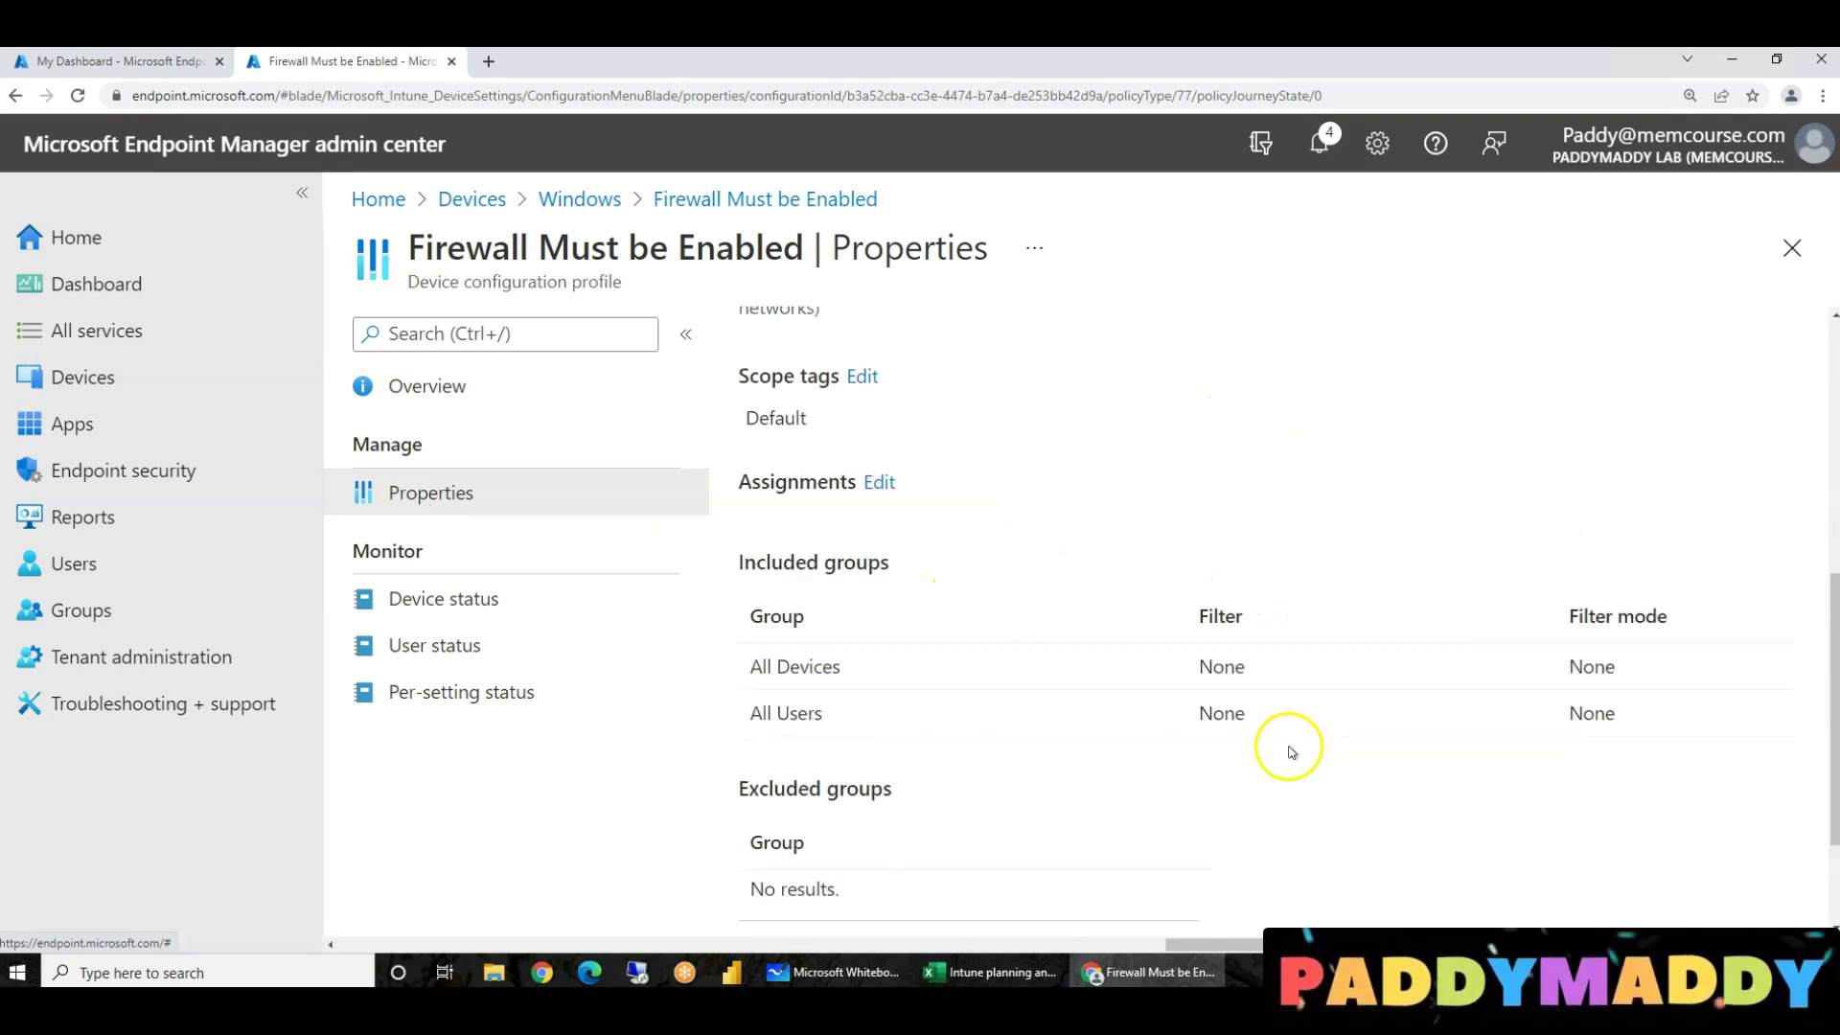
left_click(879, 482)
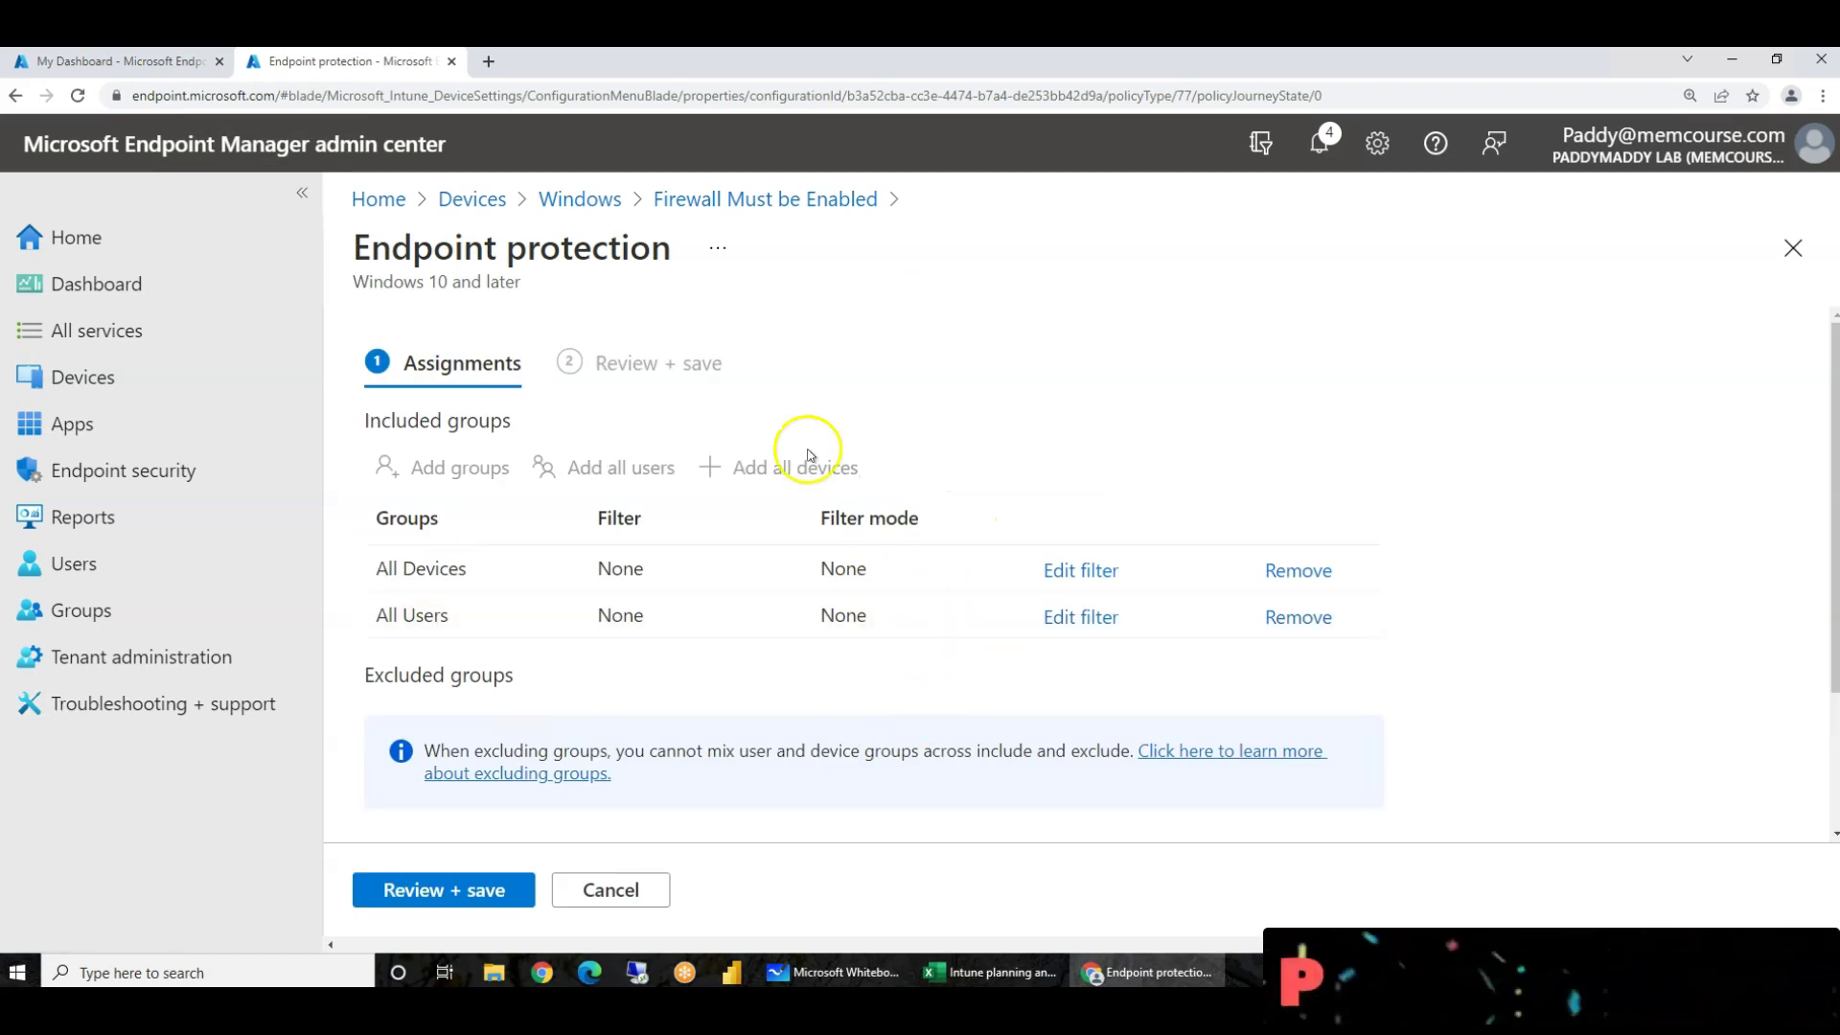
- Edit the All Devices filter to include filtered devices in the assignment, choosing Windows 10 With Corporate Owned Devices
left_click(1090, 572)
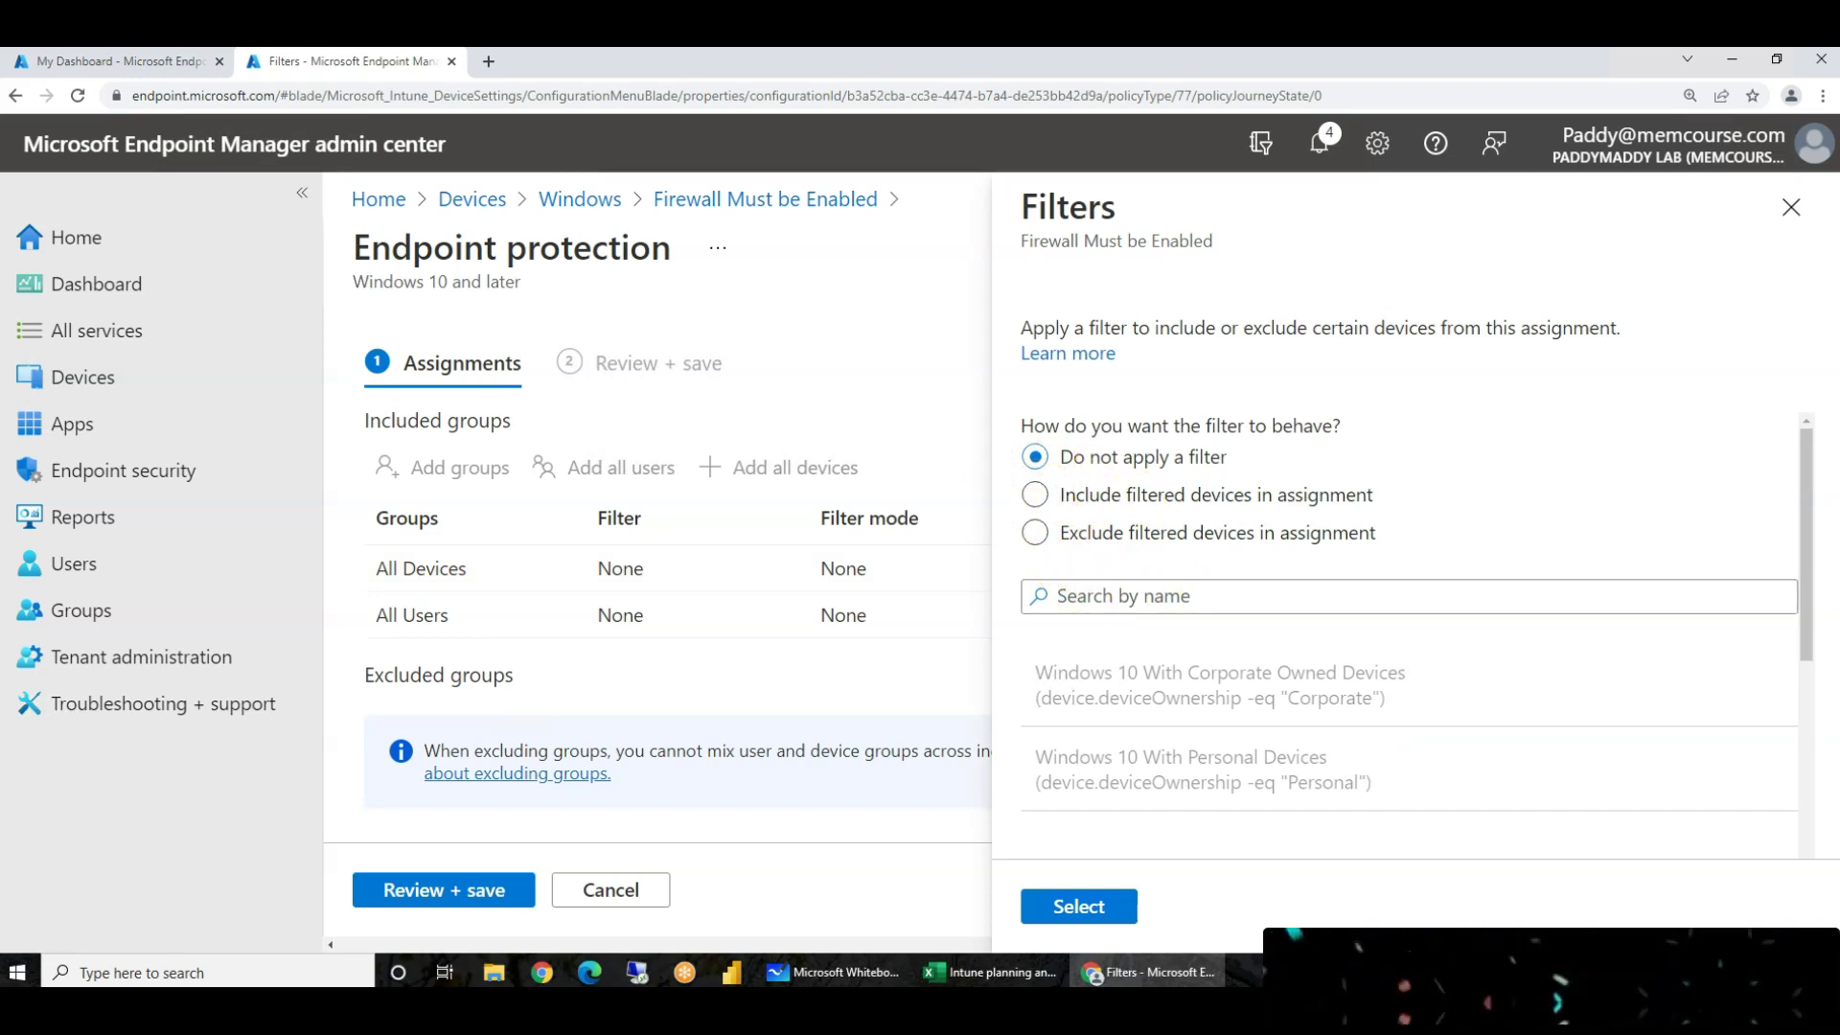
left_click(1052, 503)
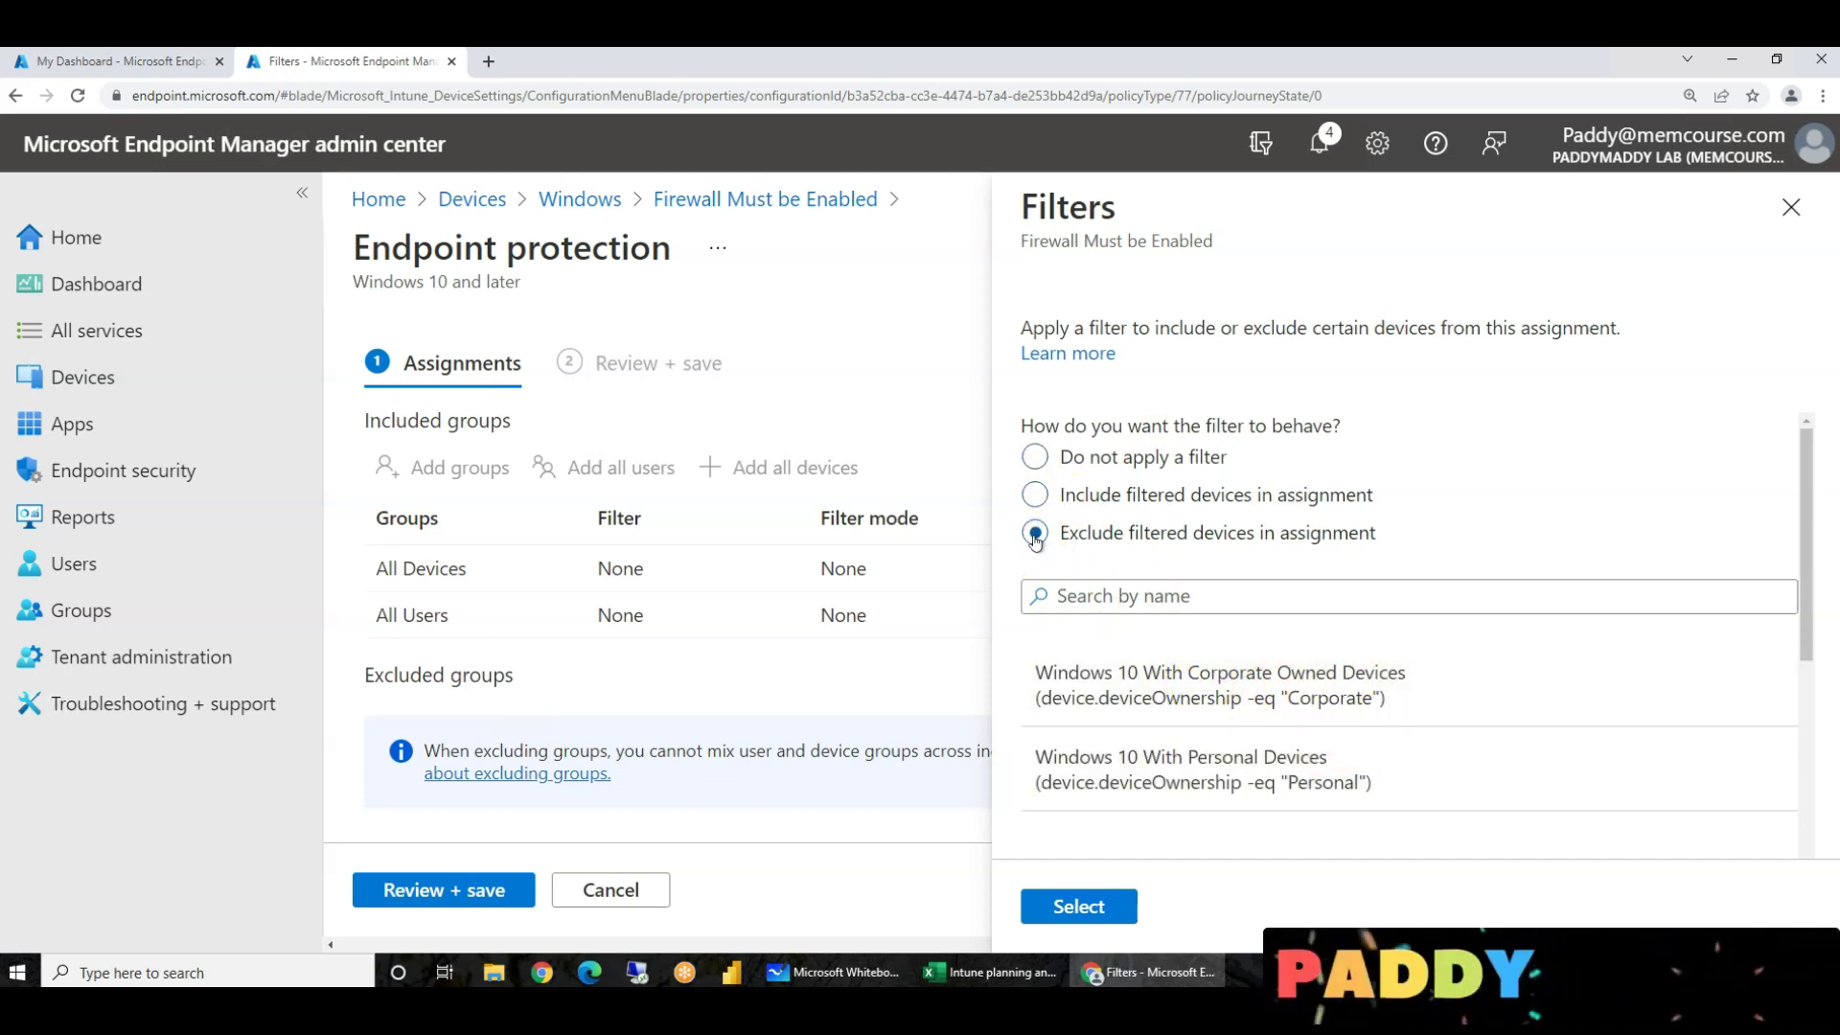
left_click(1214, 685)
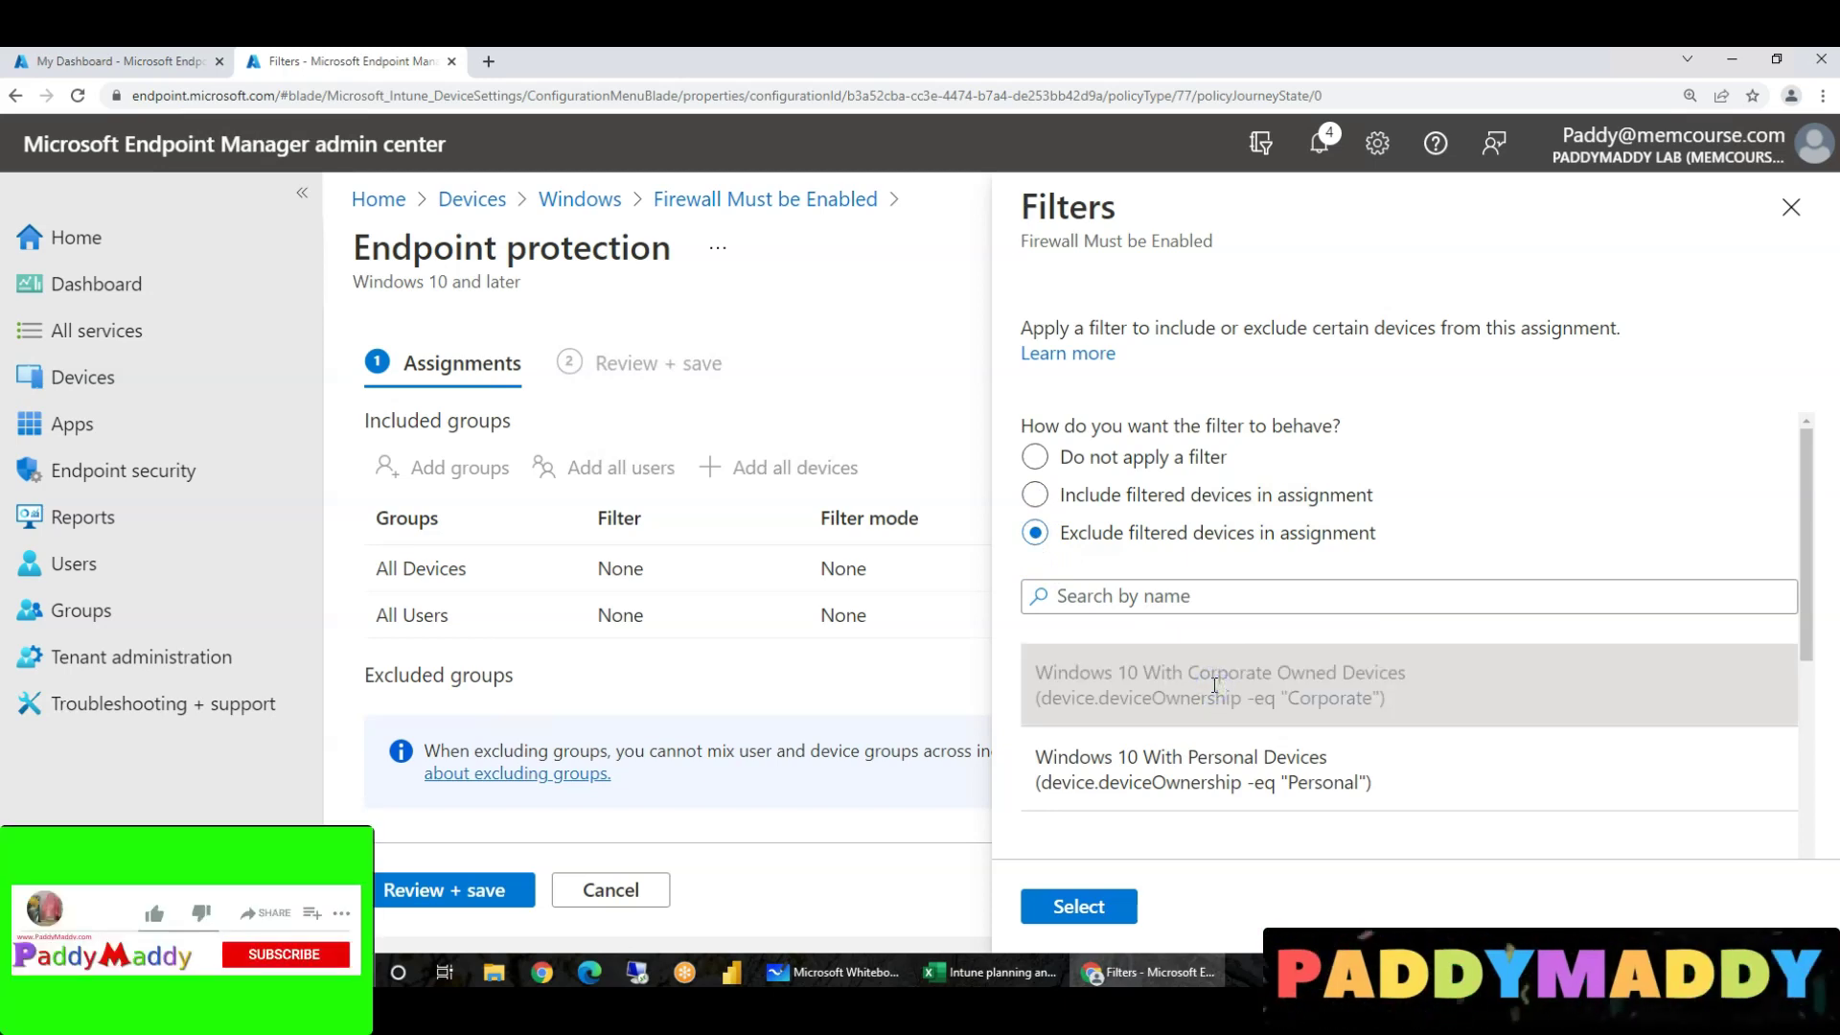
left_click(1115, 492)
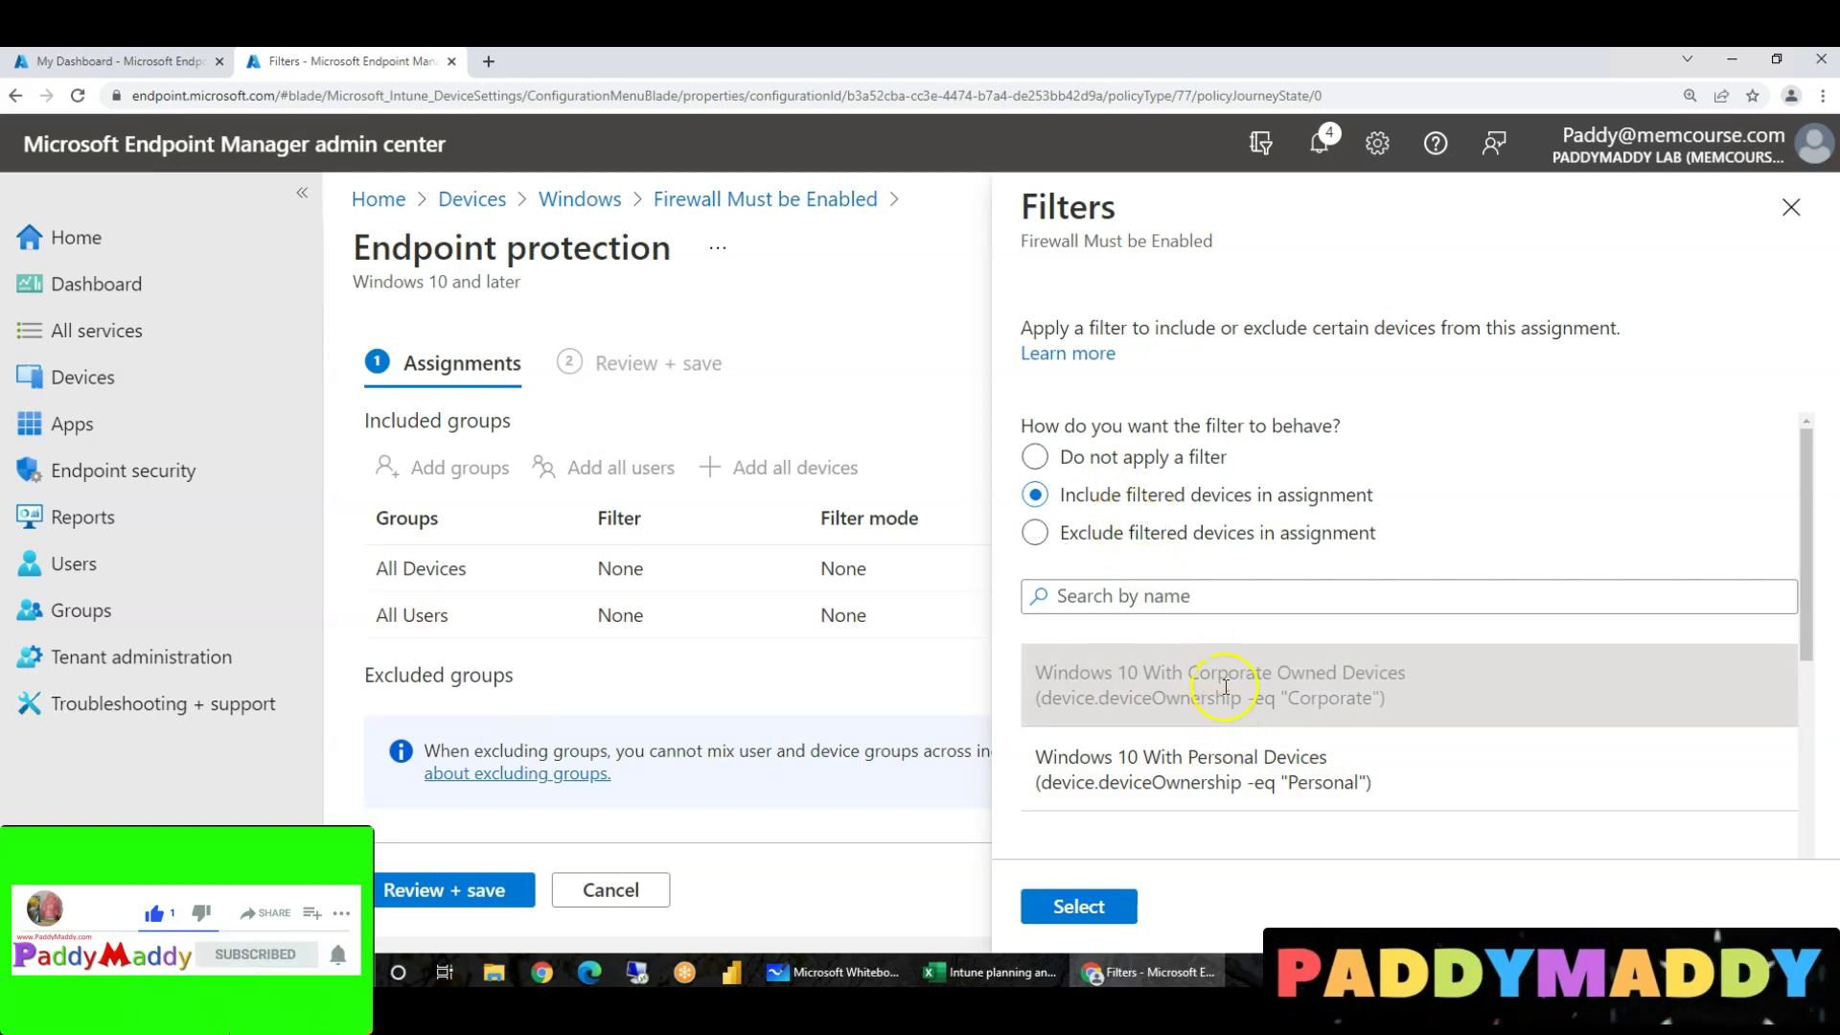
left_click_drag(1057, 673, 1408, 698)
left_click(1186, 685)
left_click_drag(1040, 677, 1402, 666)
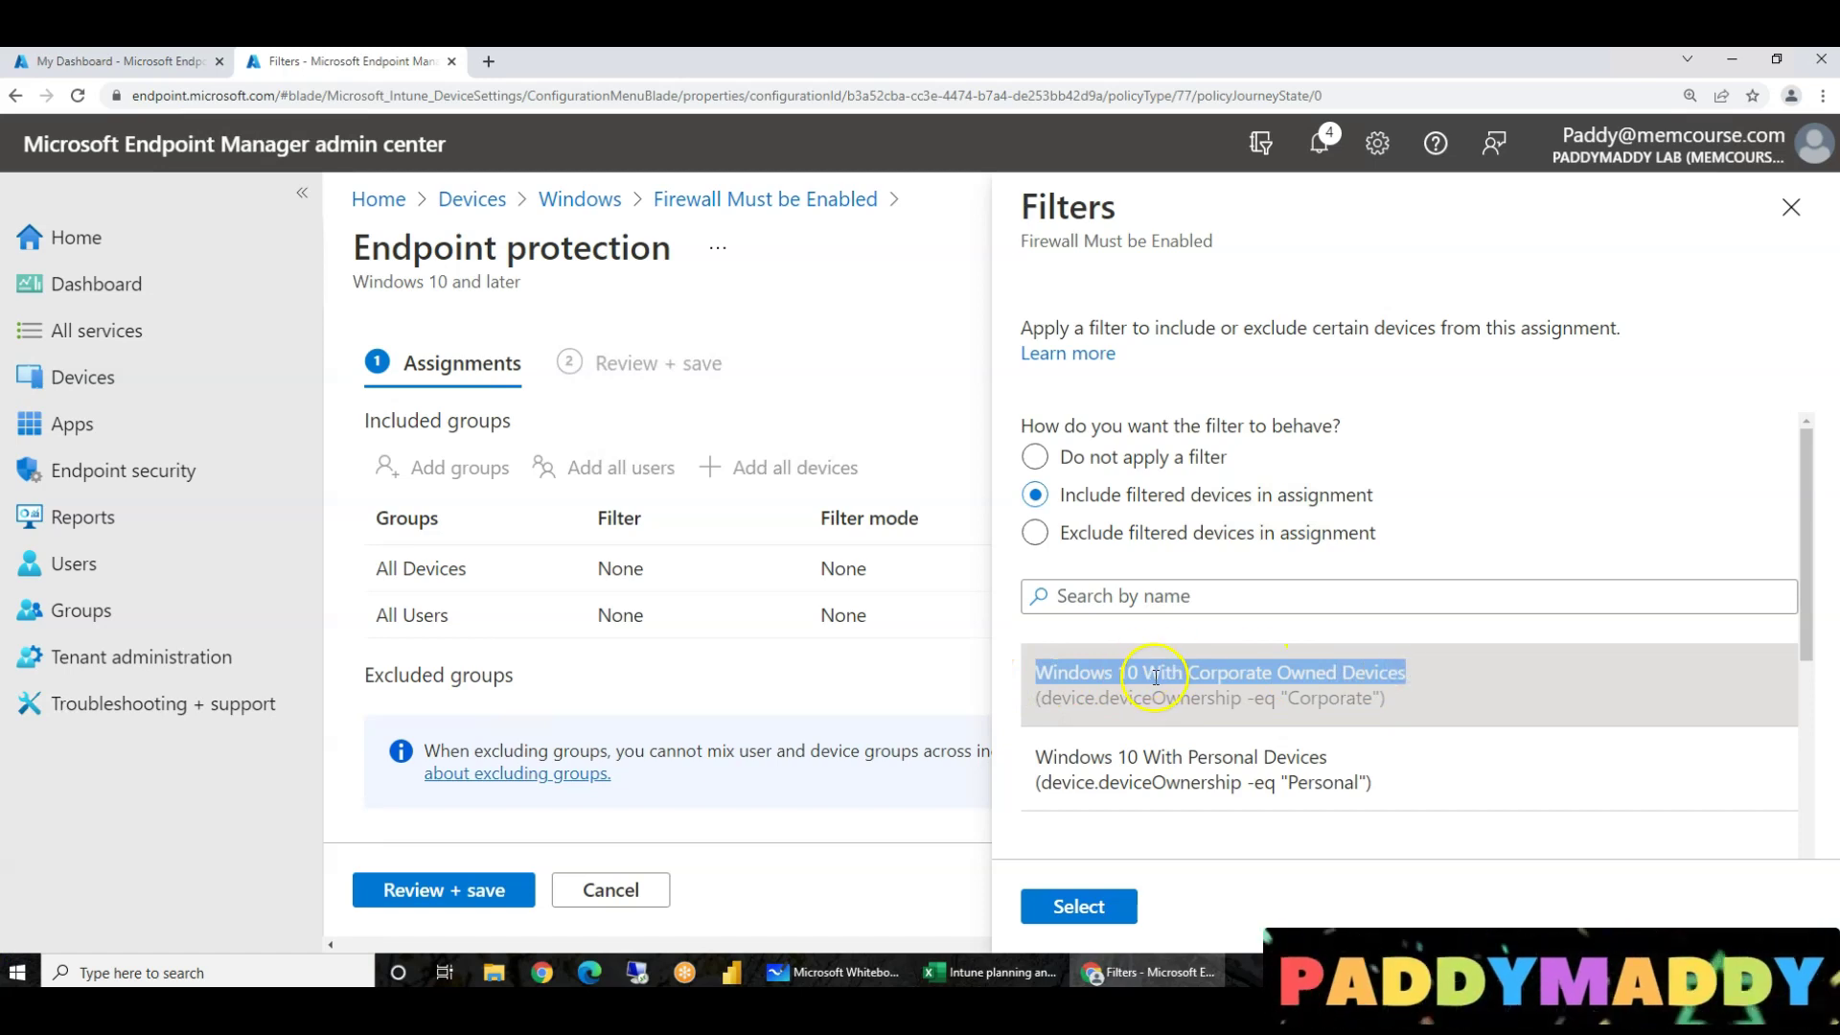
left_click(1223, 673)
triple_click(1293, 671)
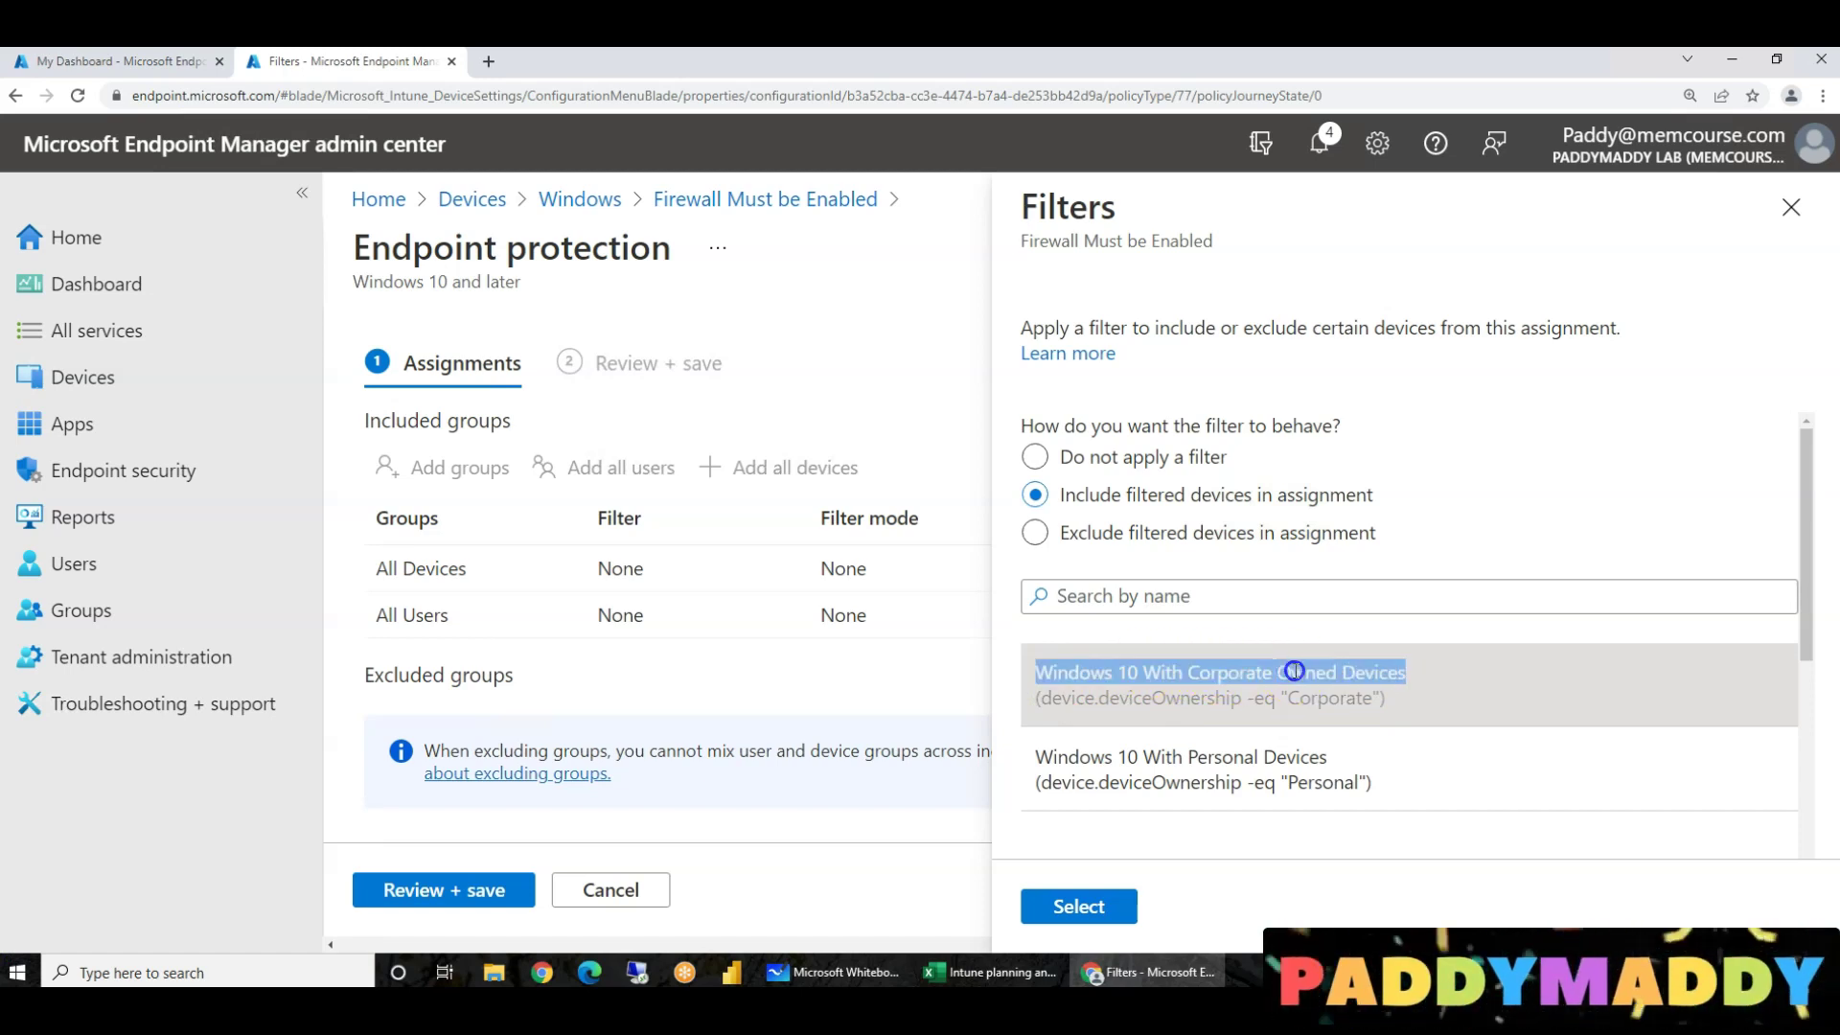
left_click_drag(1040, 697, 1394, 700)
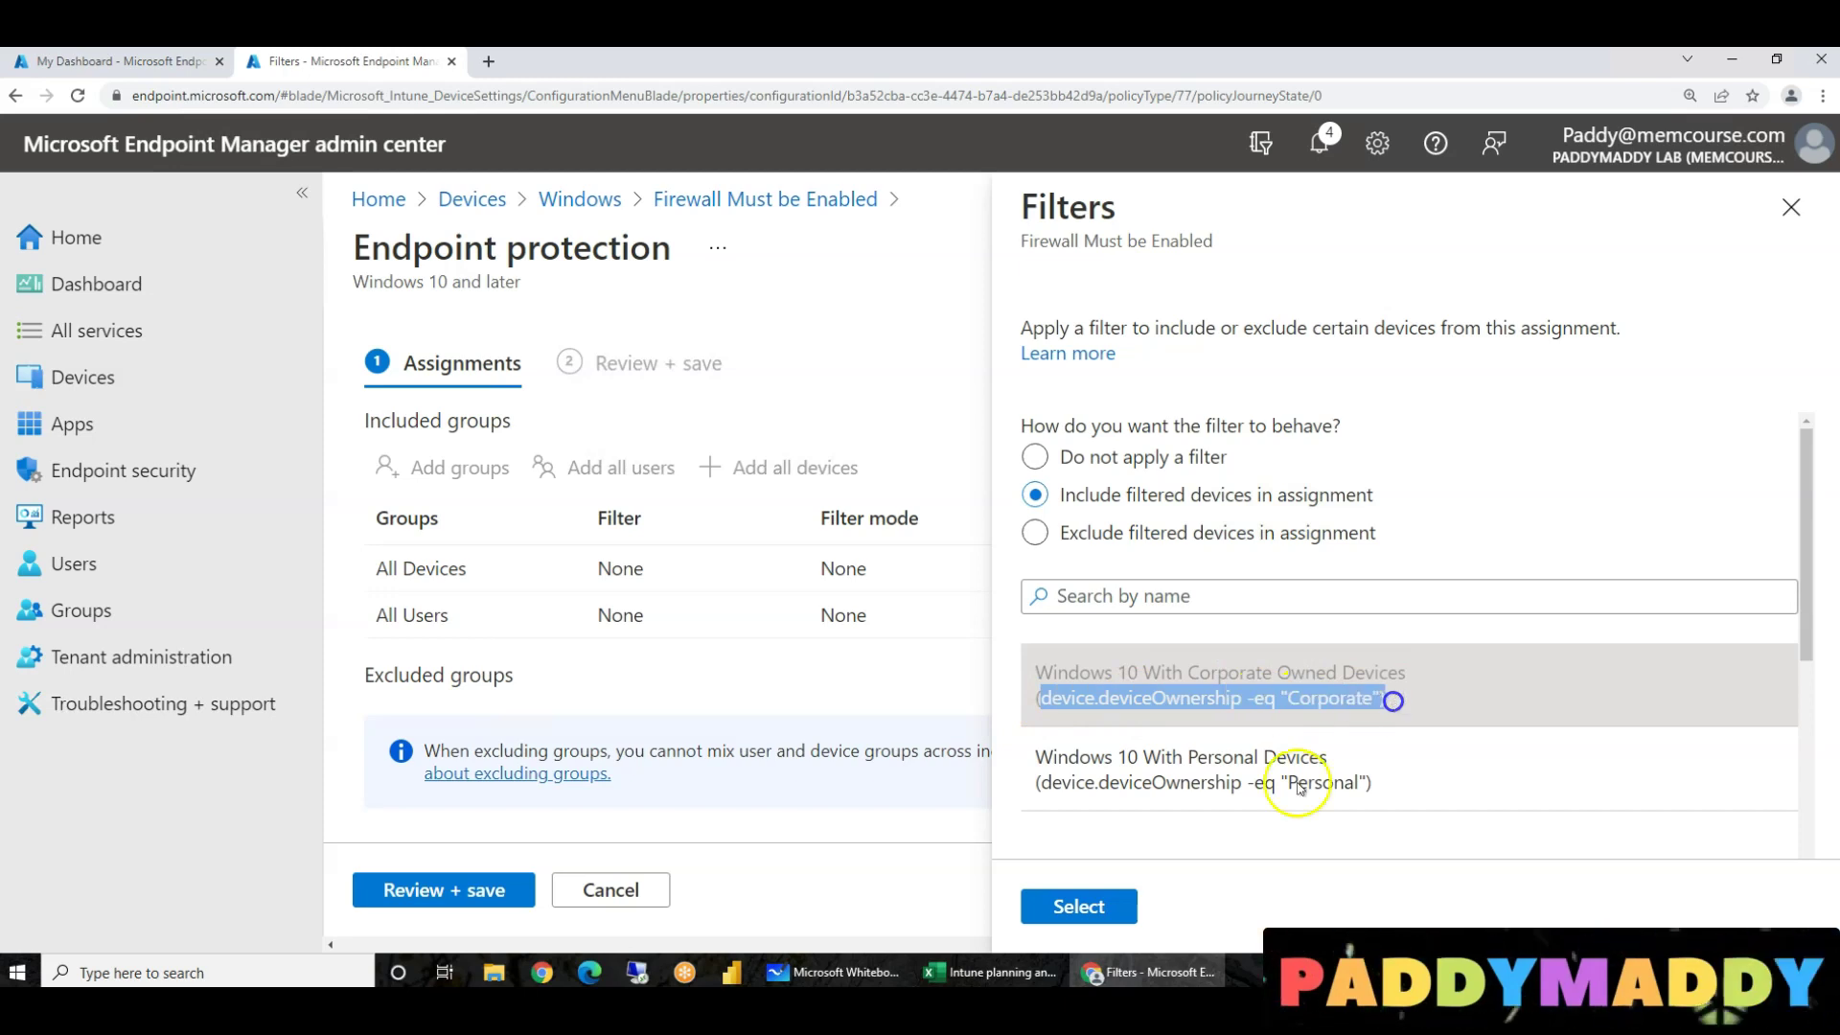
- Try Windows 10 With Personal Devices as the selected filter for All Devices
scroll(1457, 744, "down", 3)
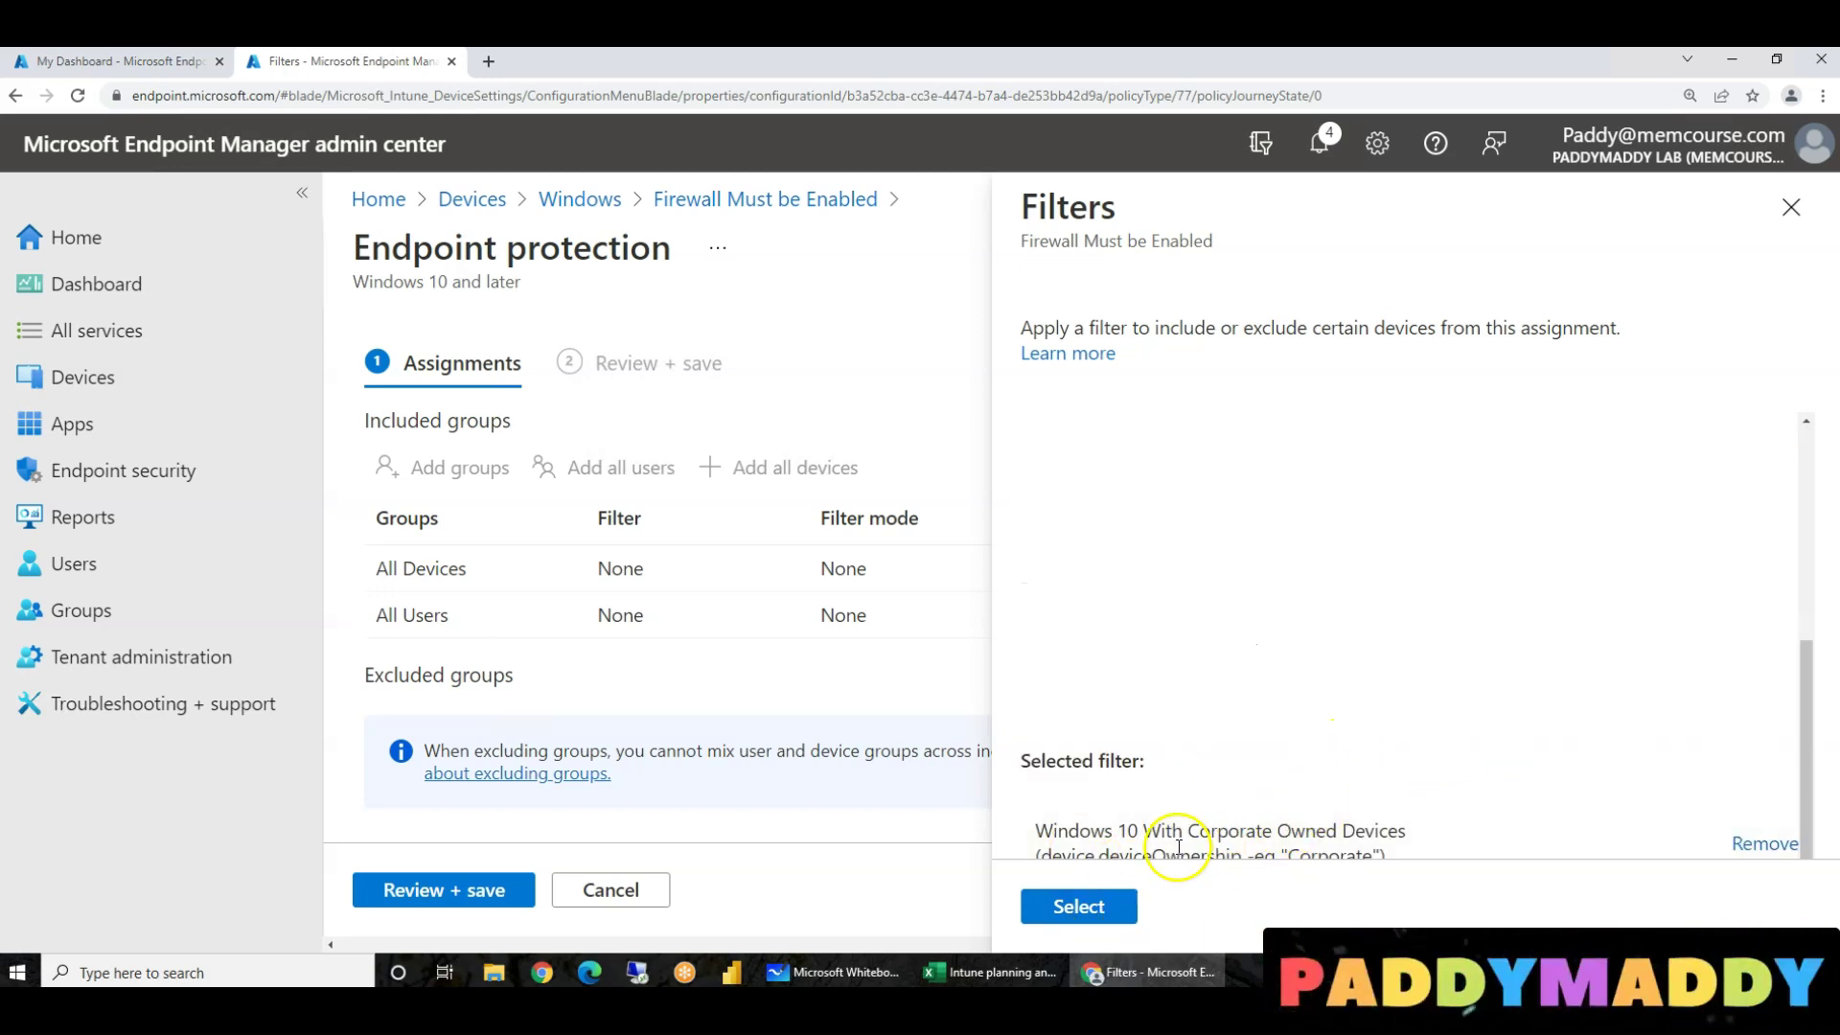
scroll(1205, 830, "up", 3)
left_click(1059, 755)
scroll(1187, 801, "down", 3)
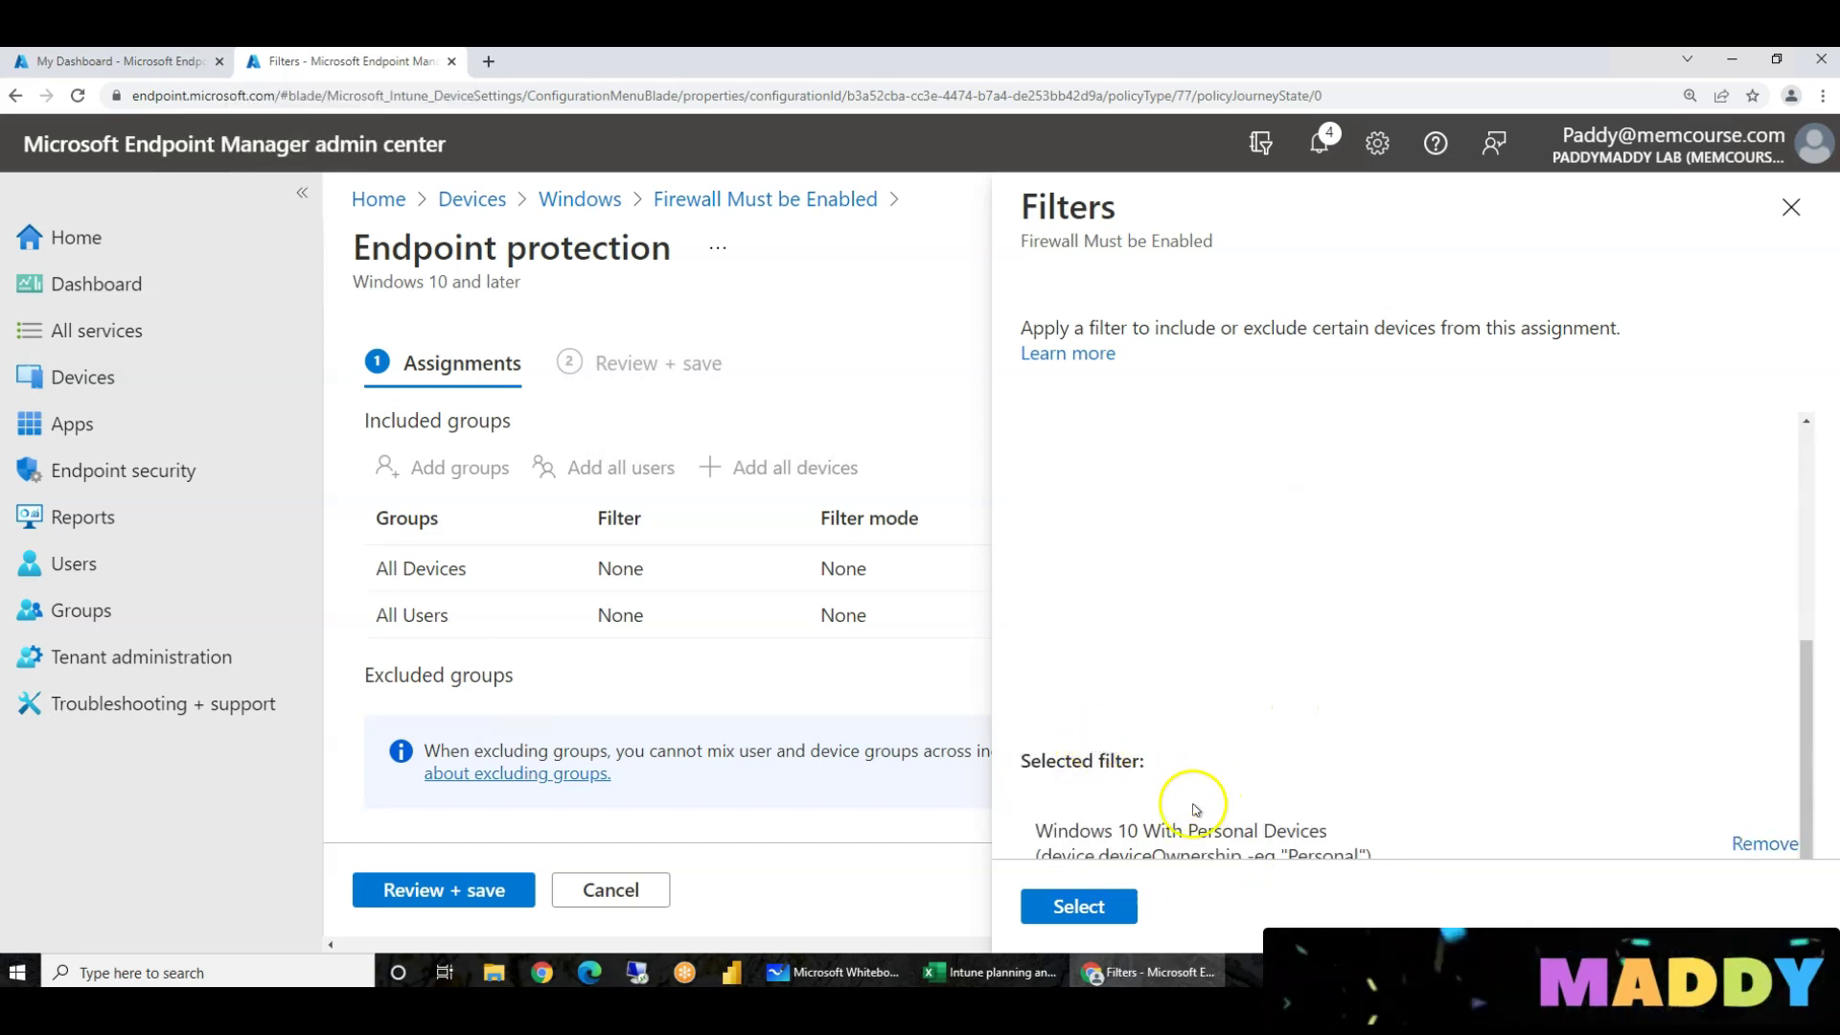
scroll(1198, 676, "up", 4)
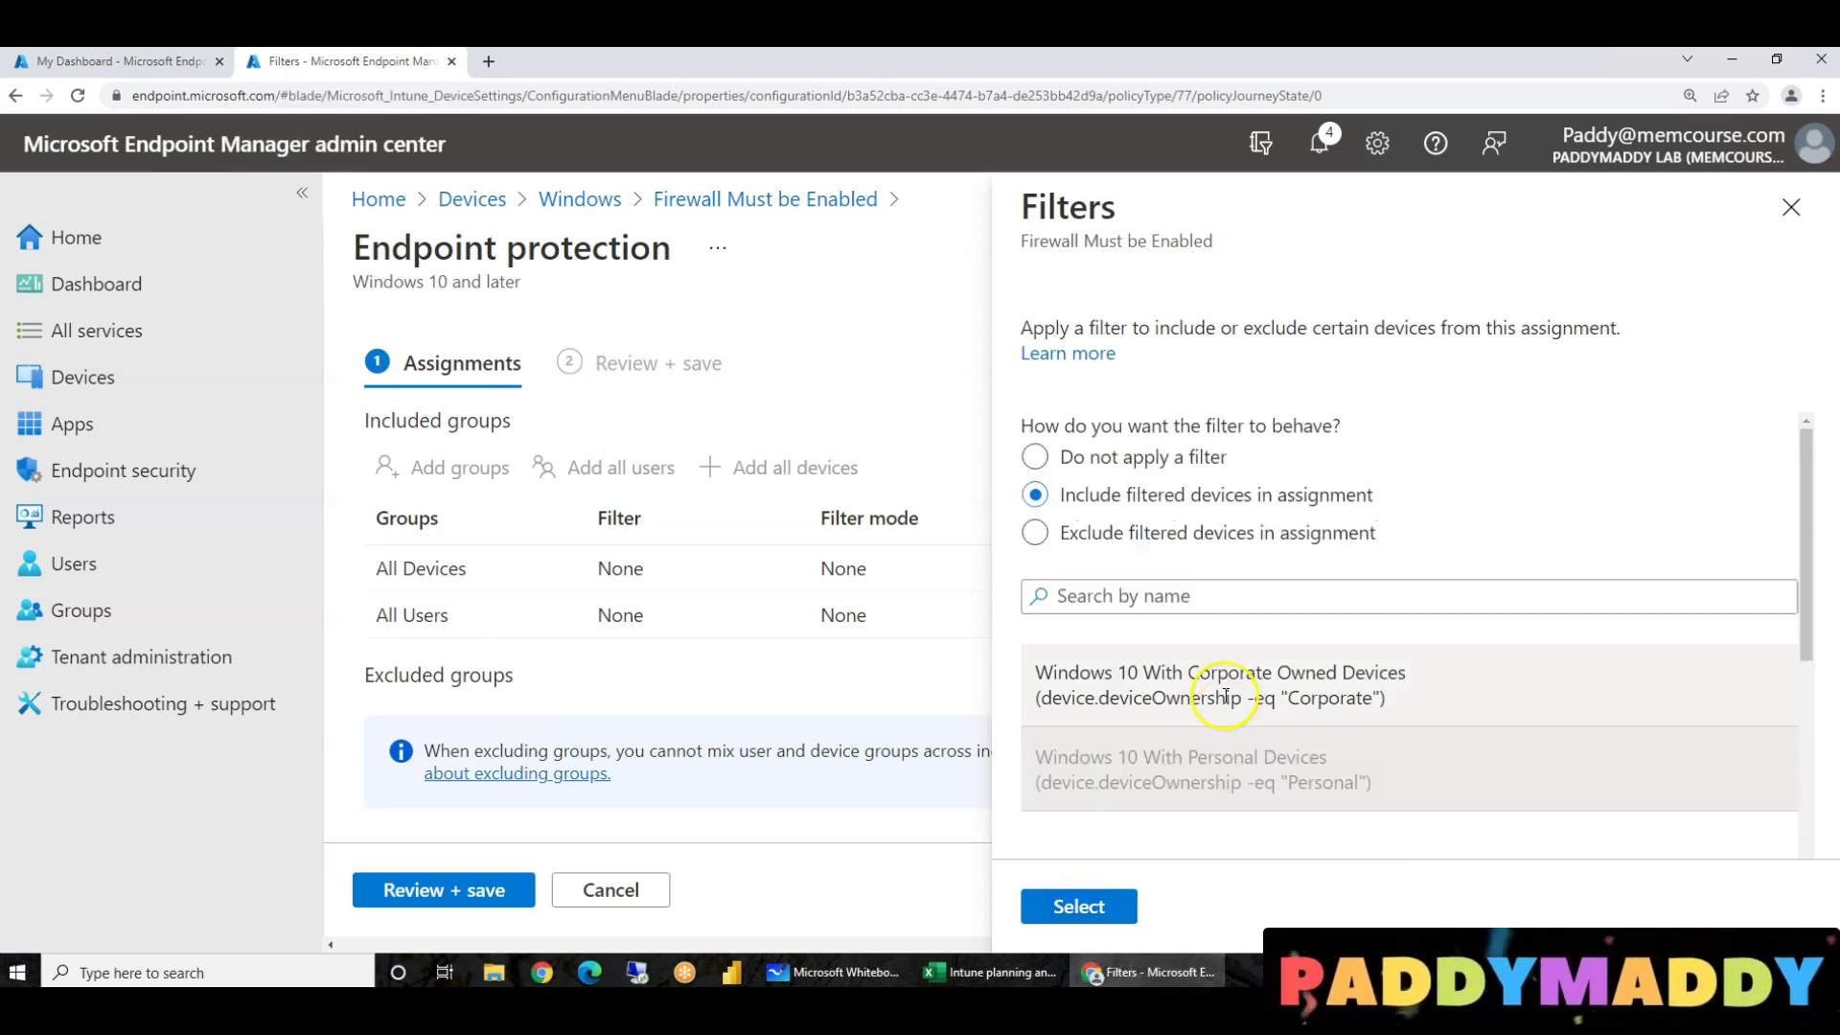
- Choose the Windows 10 With Corporate Owned Devices filter and apply it to the All Devices assignment
left_click(1274, 676)
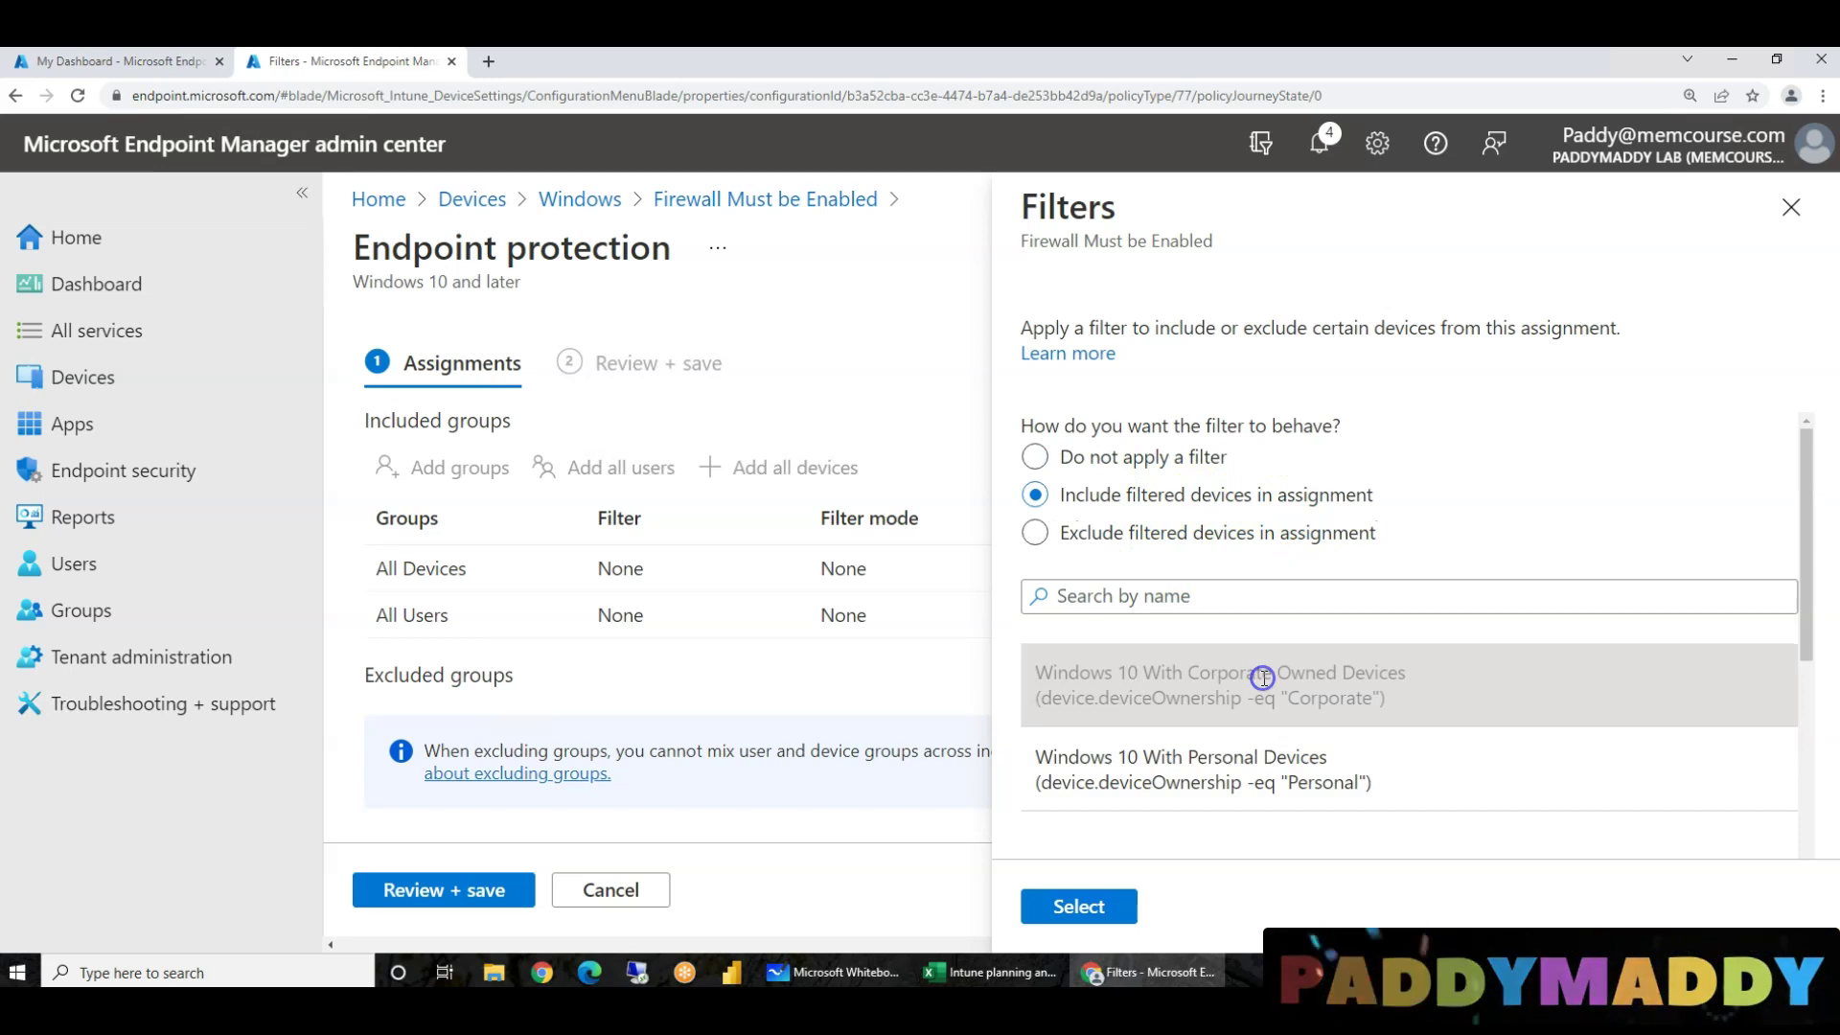
scroll(1265, 675, "down", 3)
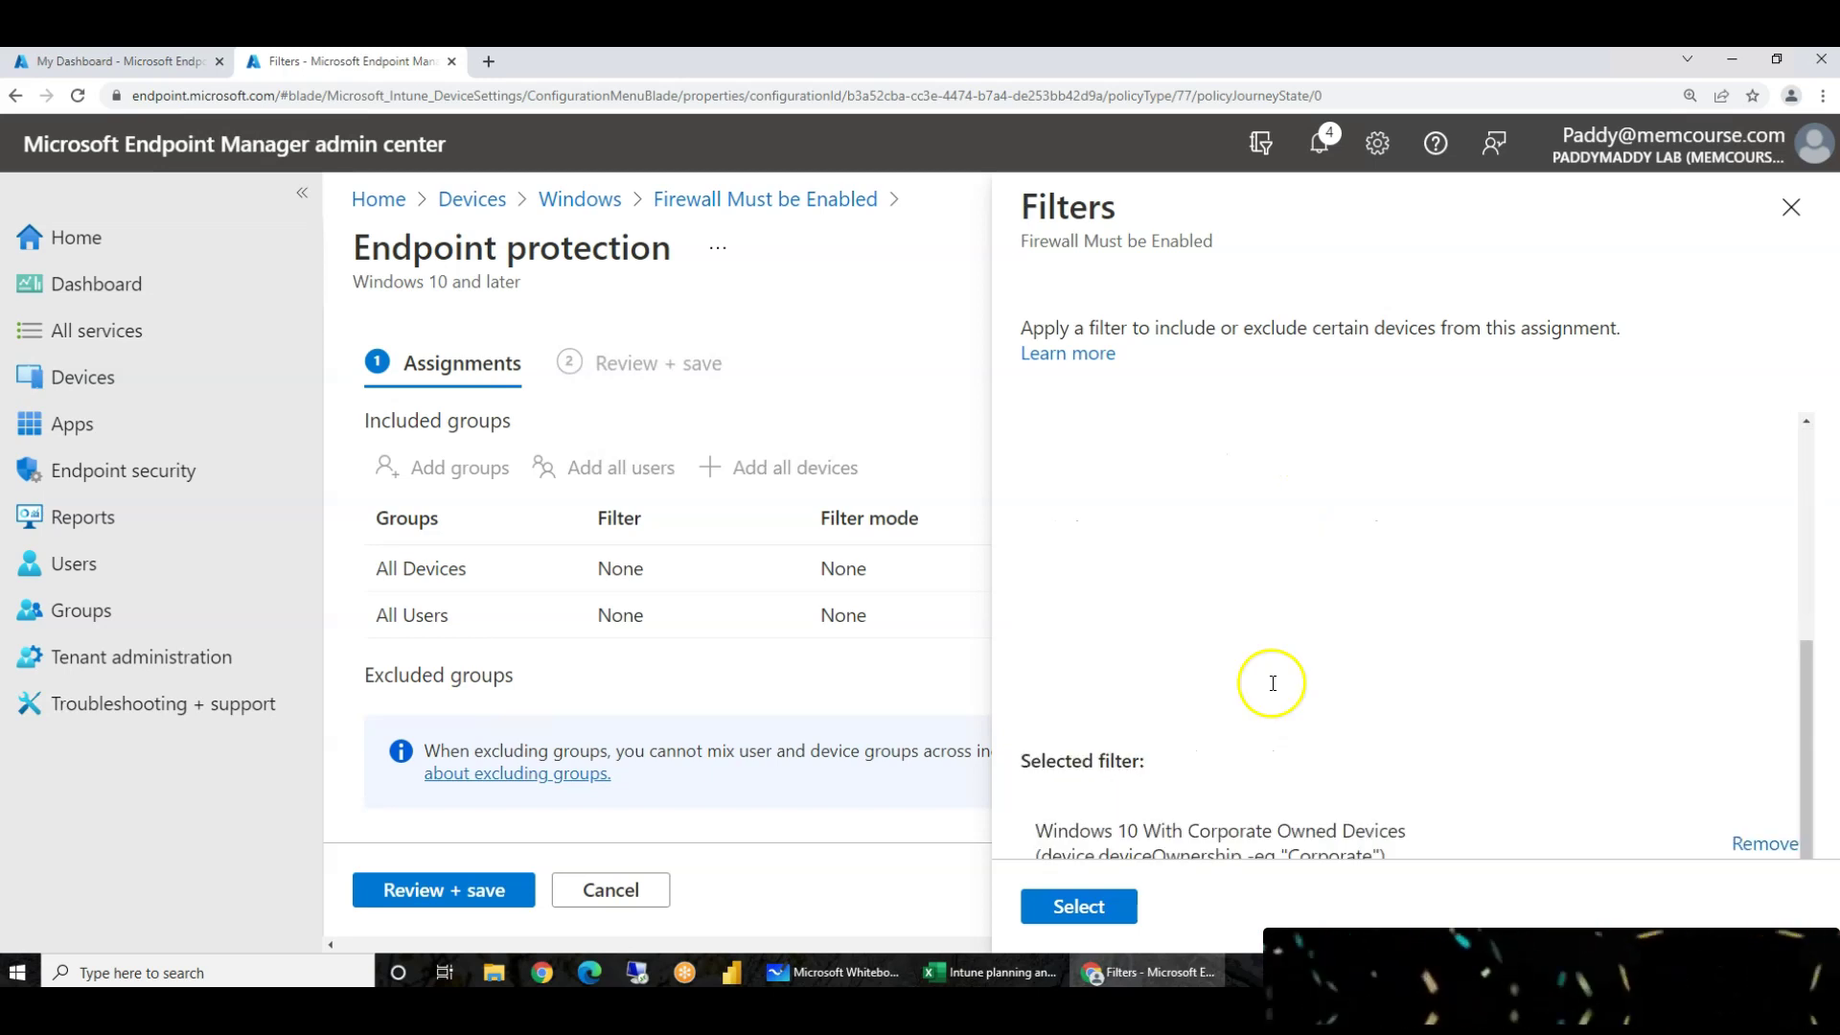
left_click(1078, 907)
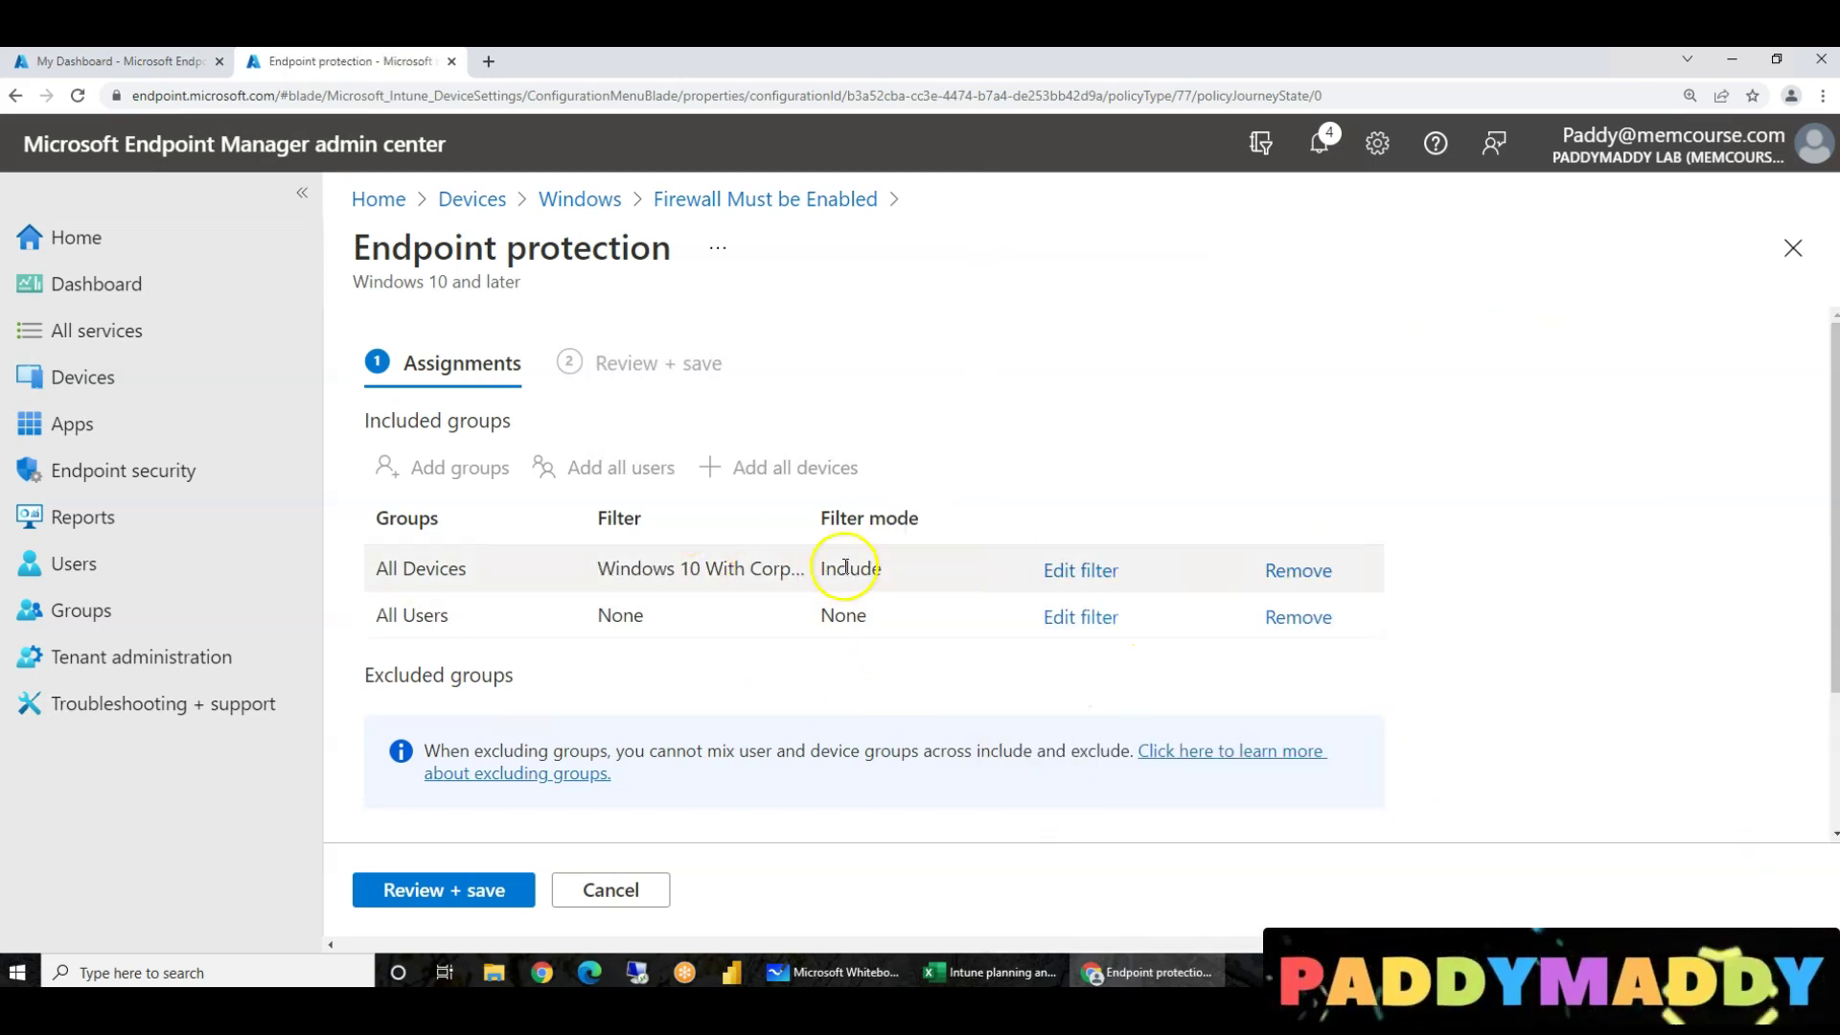
- Remove the All Users group from the profile's included groups and save the assignments
left_click(1096, 619)
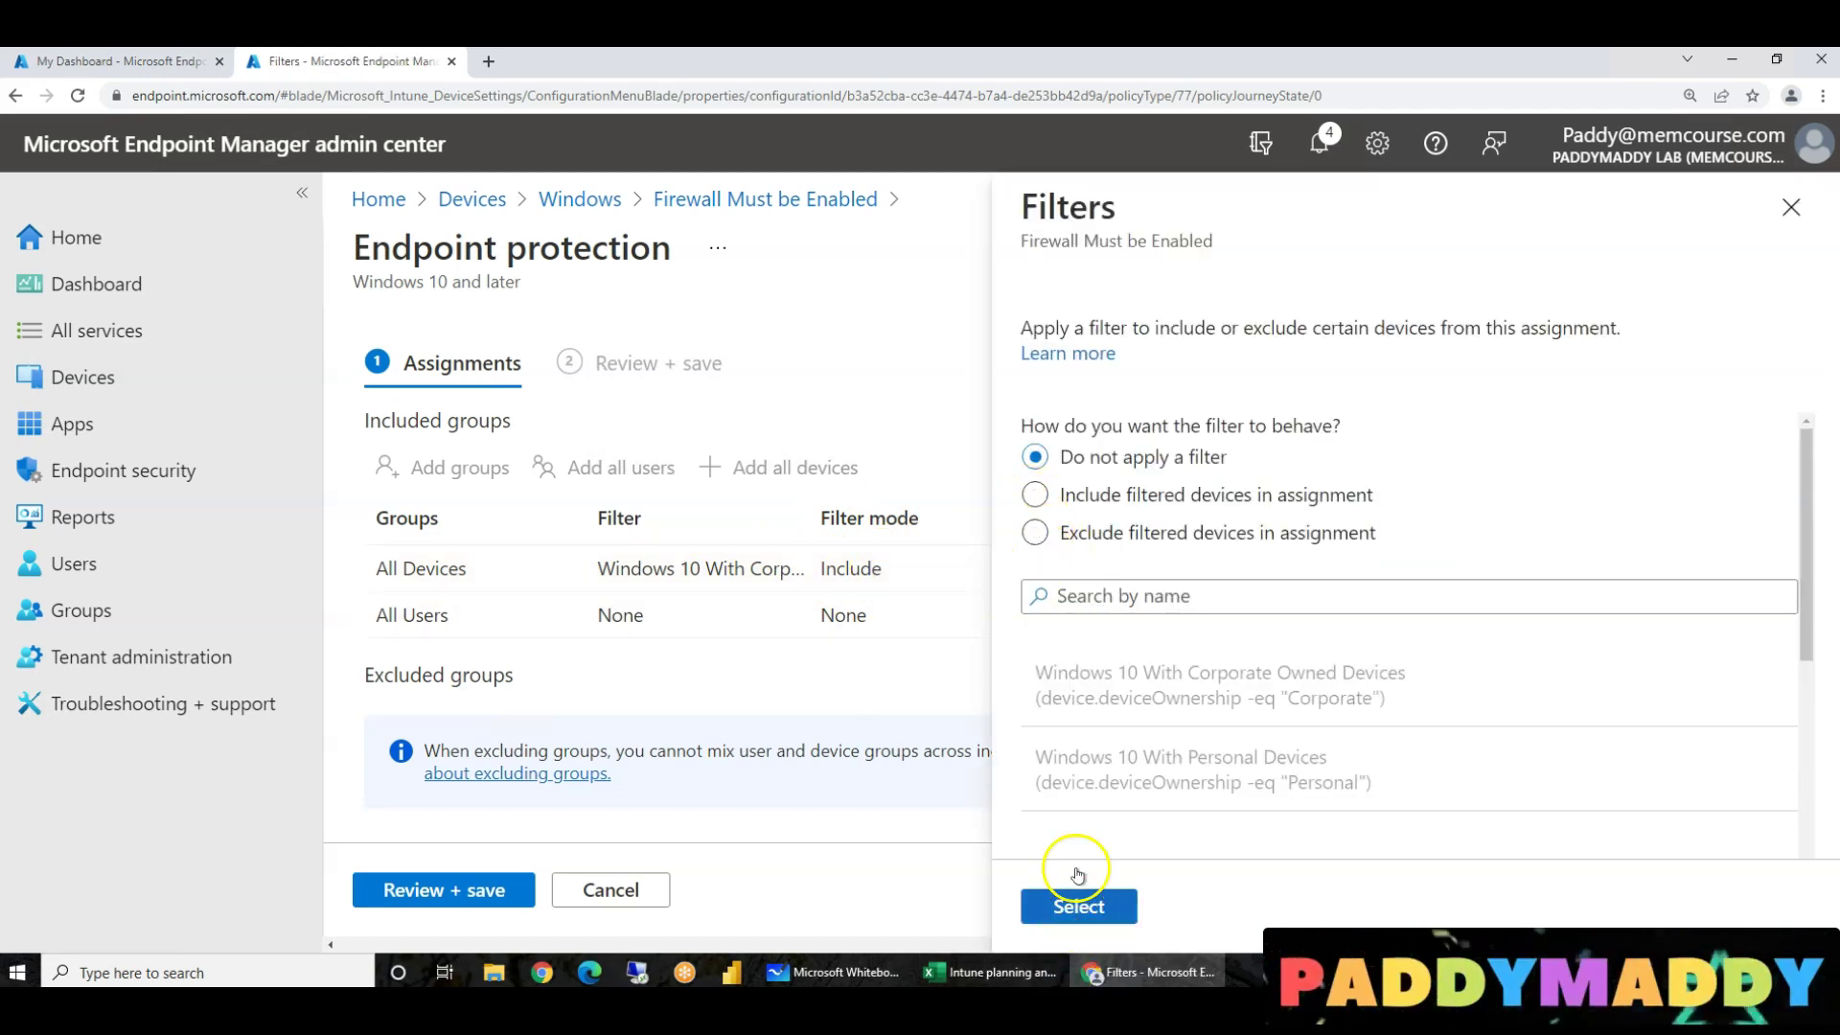
left_click(1791, 207)
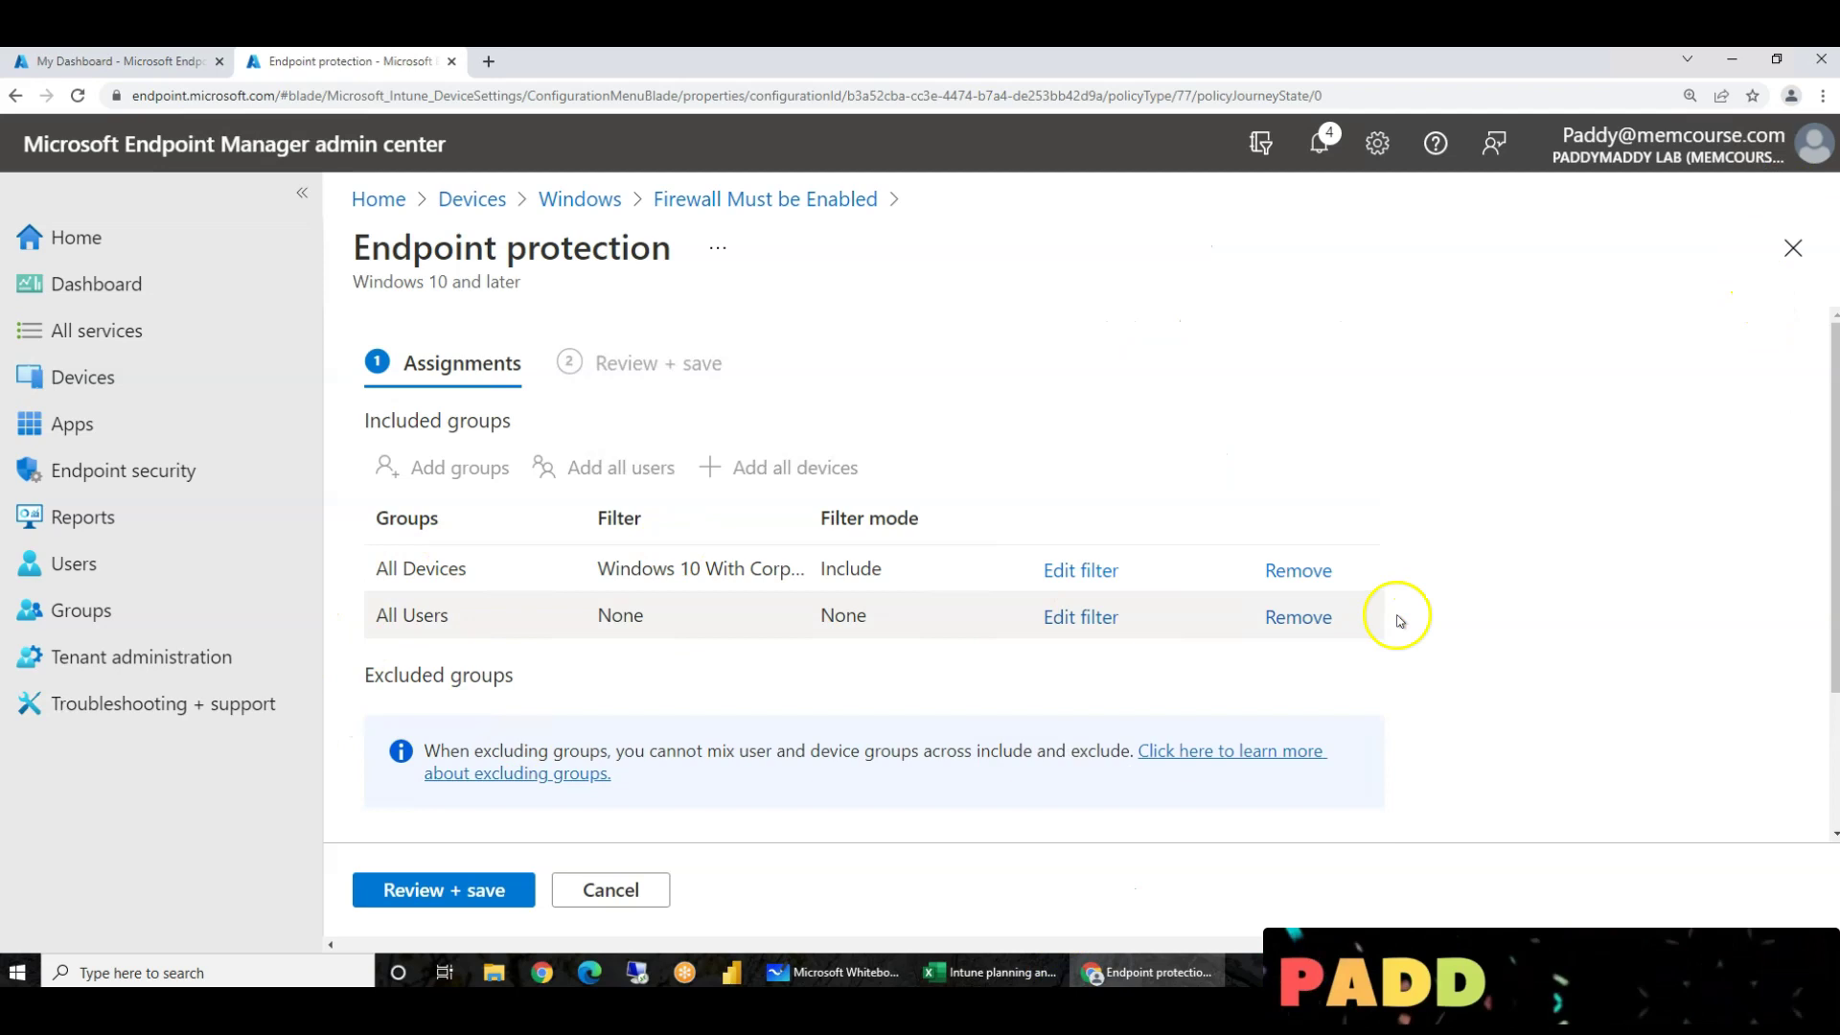
left_click(1296, 615)
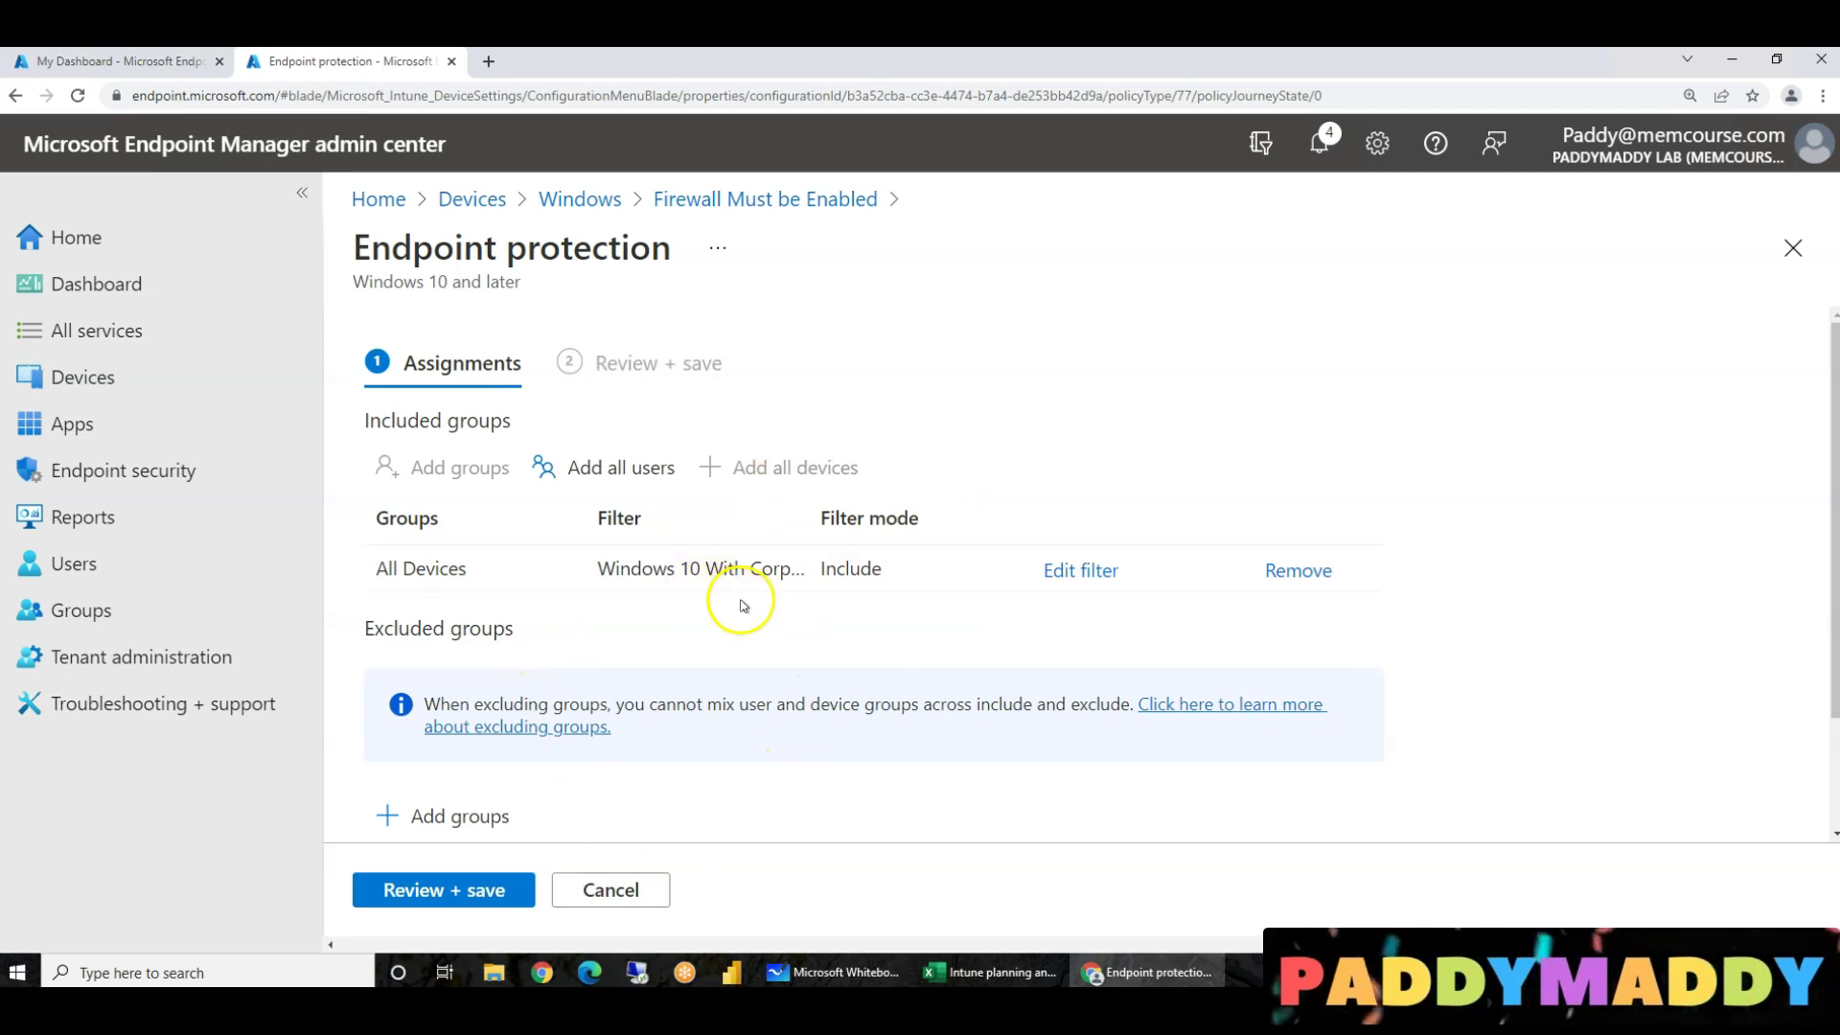
left_click(436, 891)
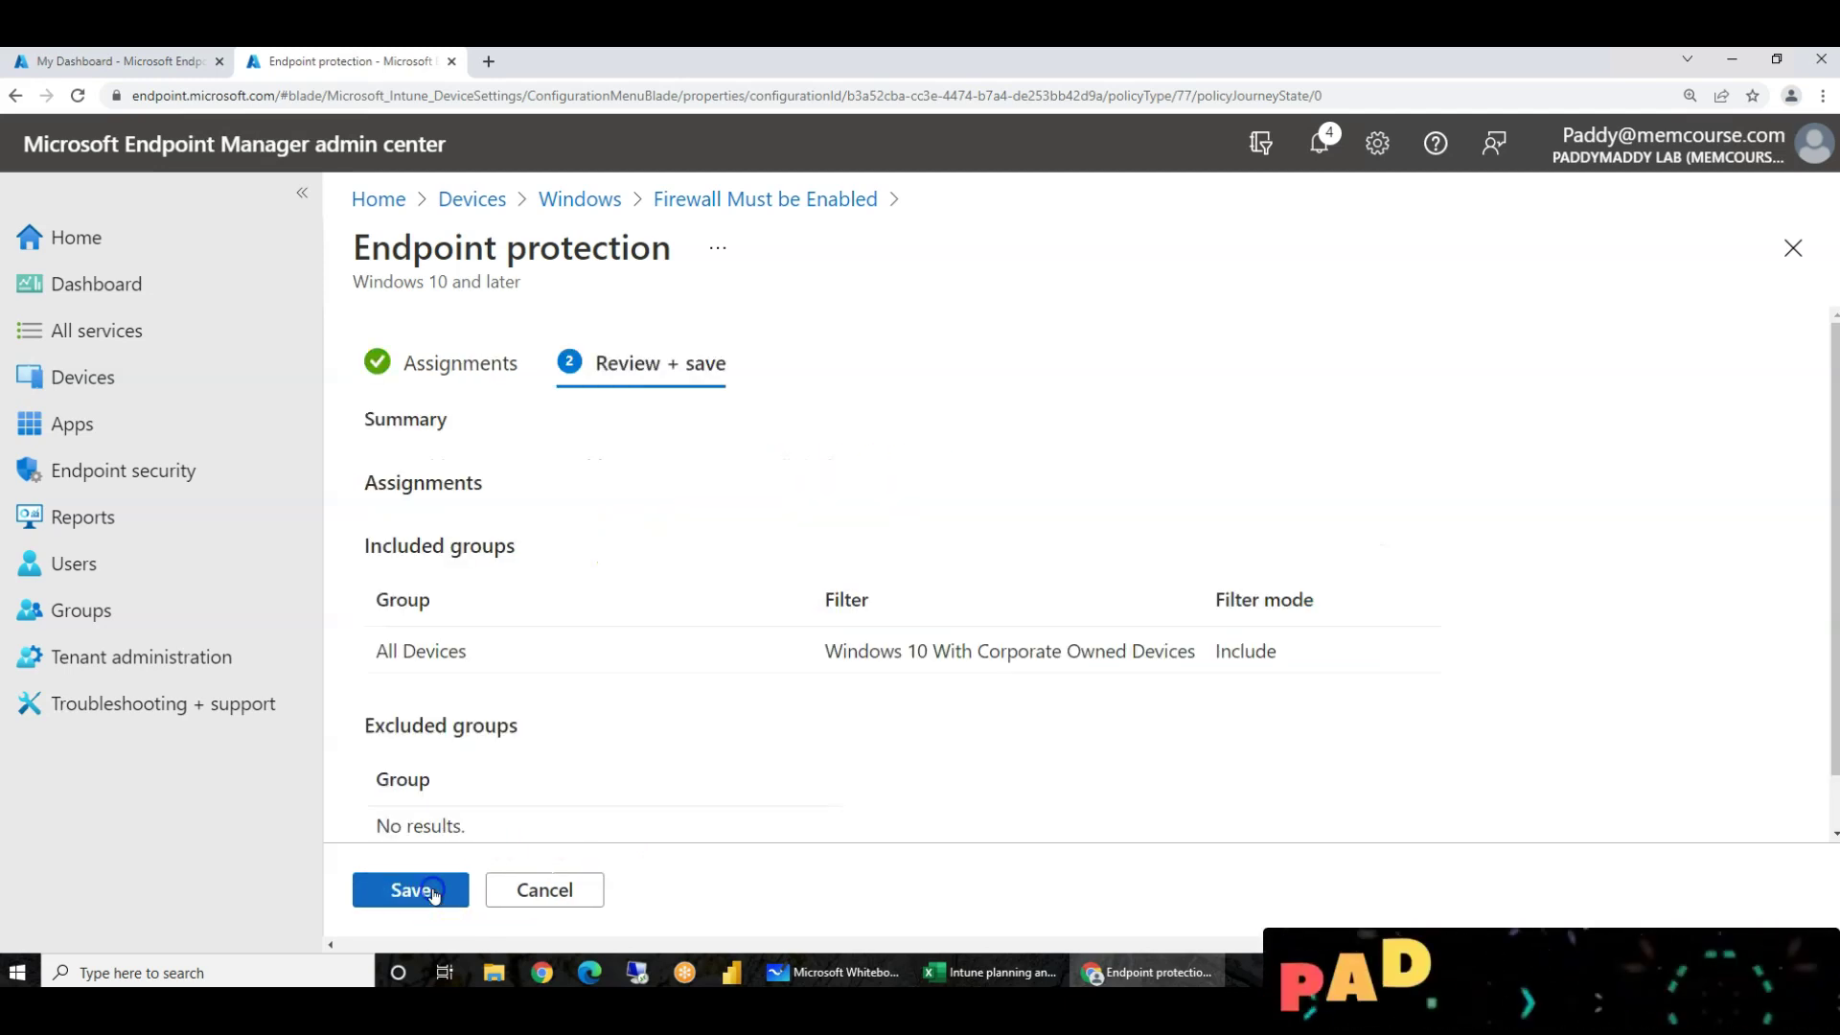
left_click(433, 895)
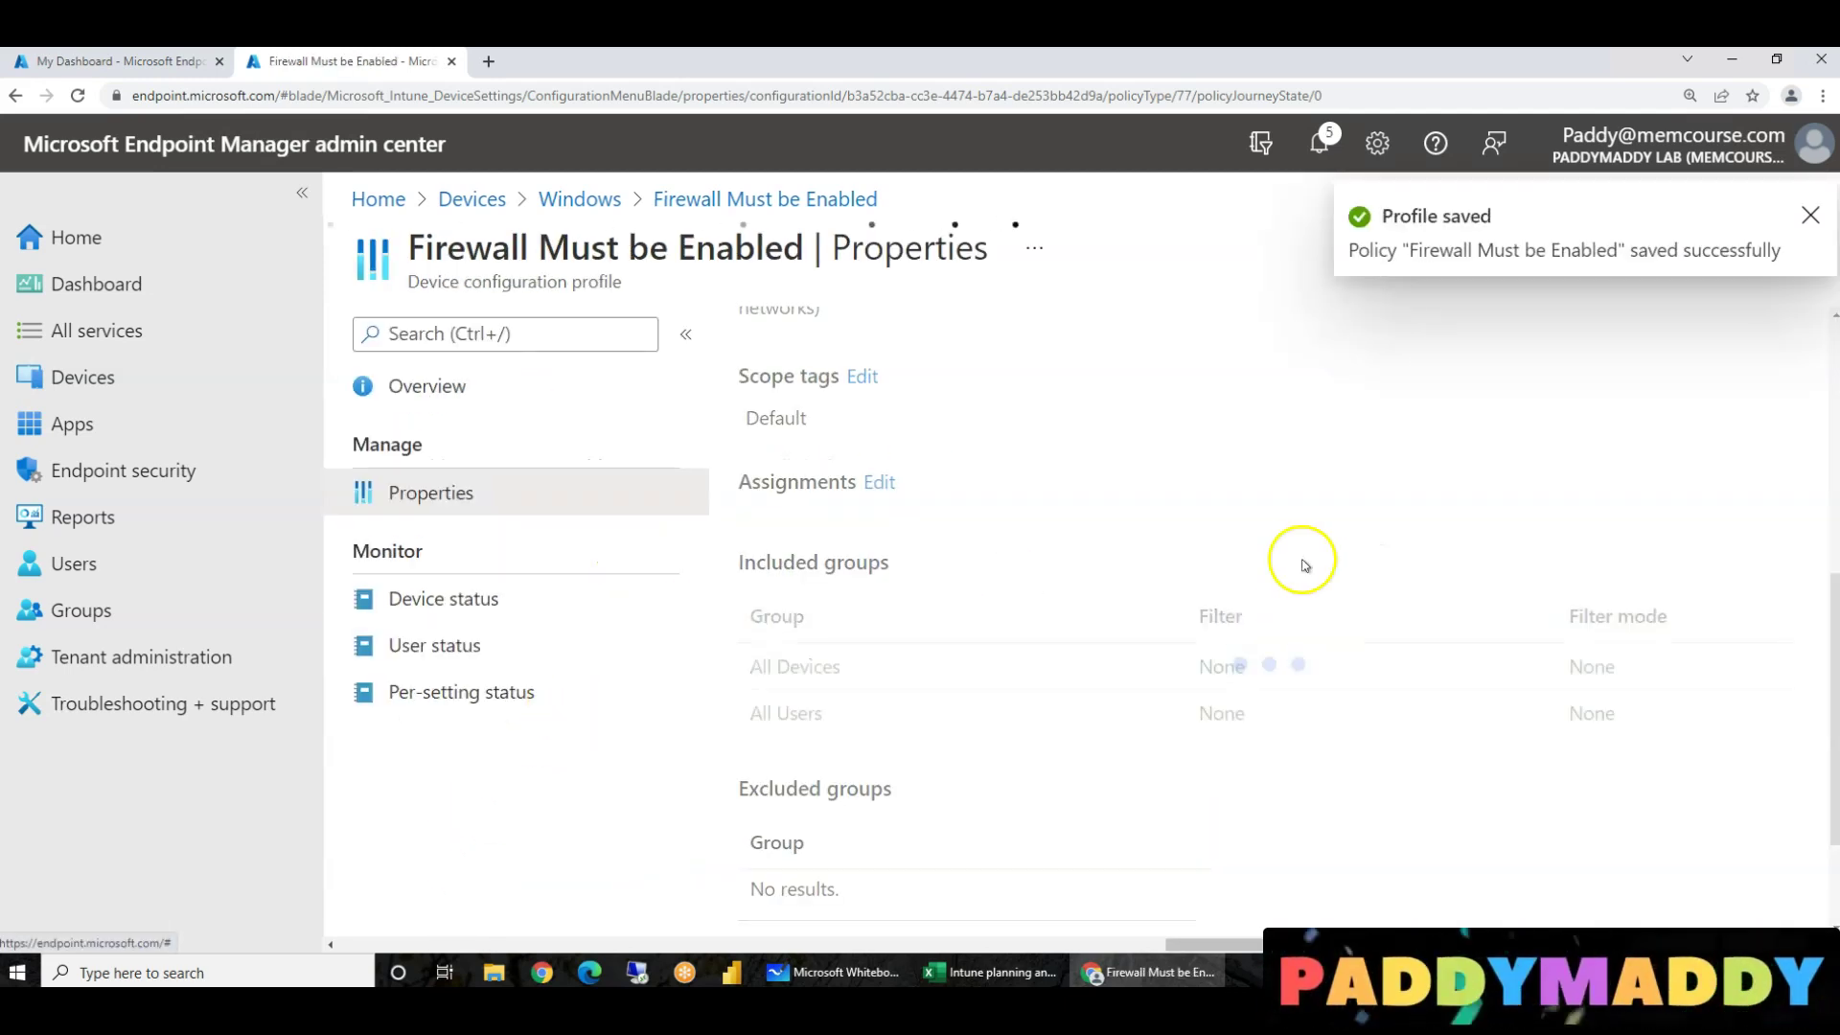
left_click(1810, 217)
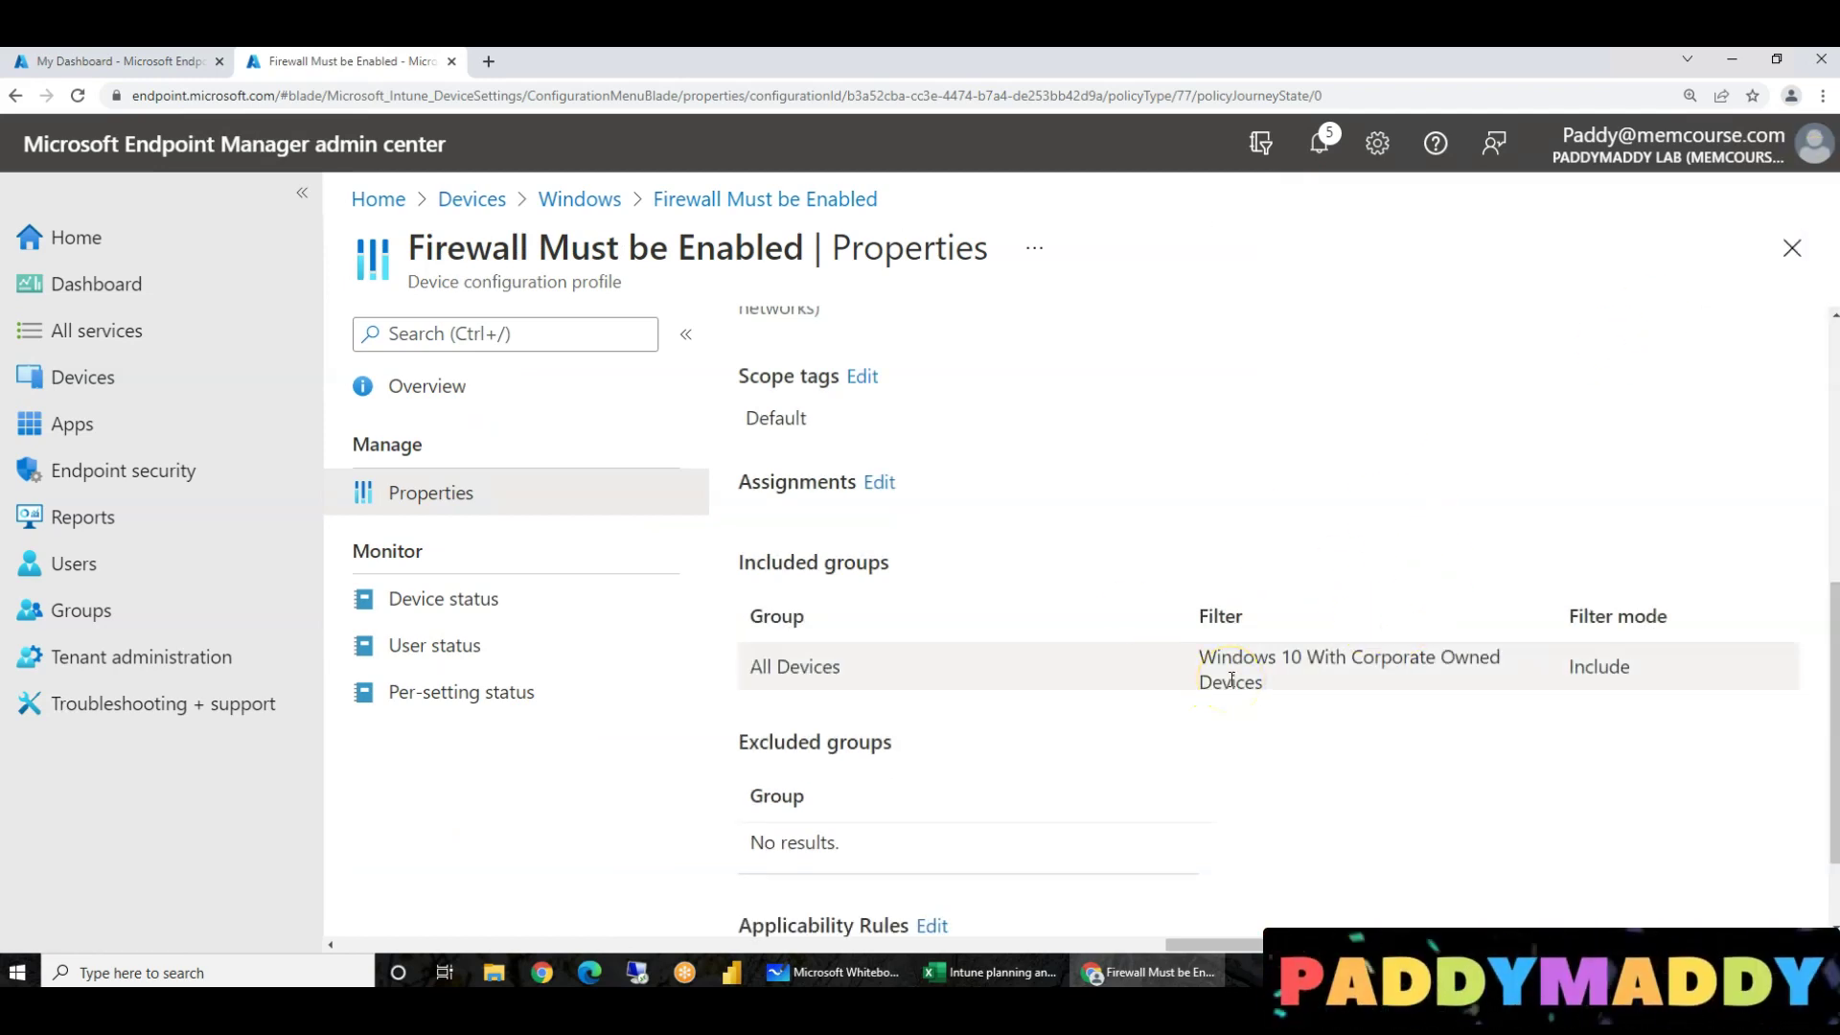
scroll(1231, 679, "down", 1)
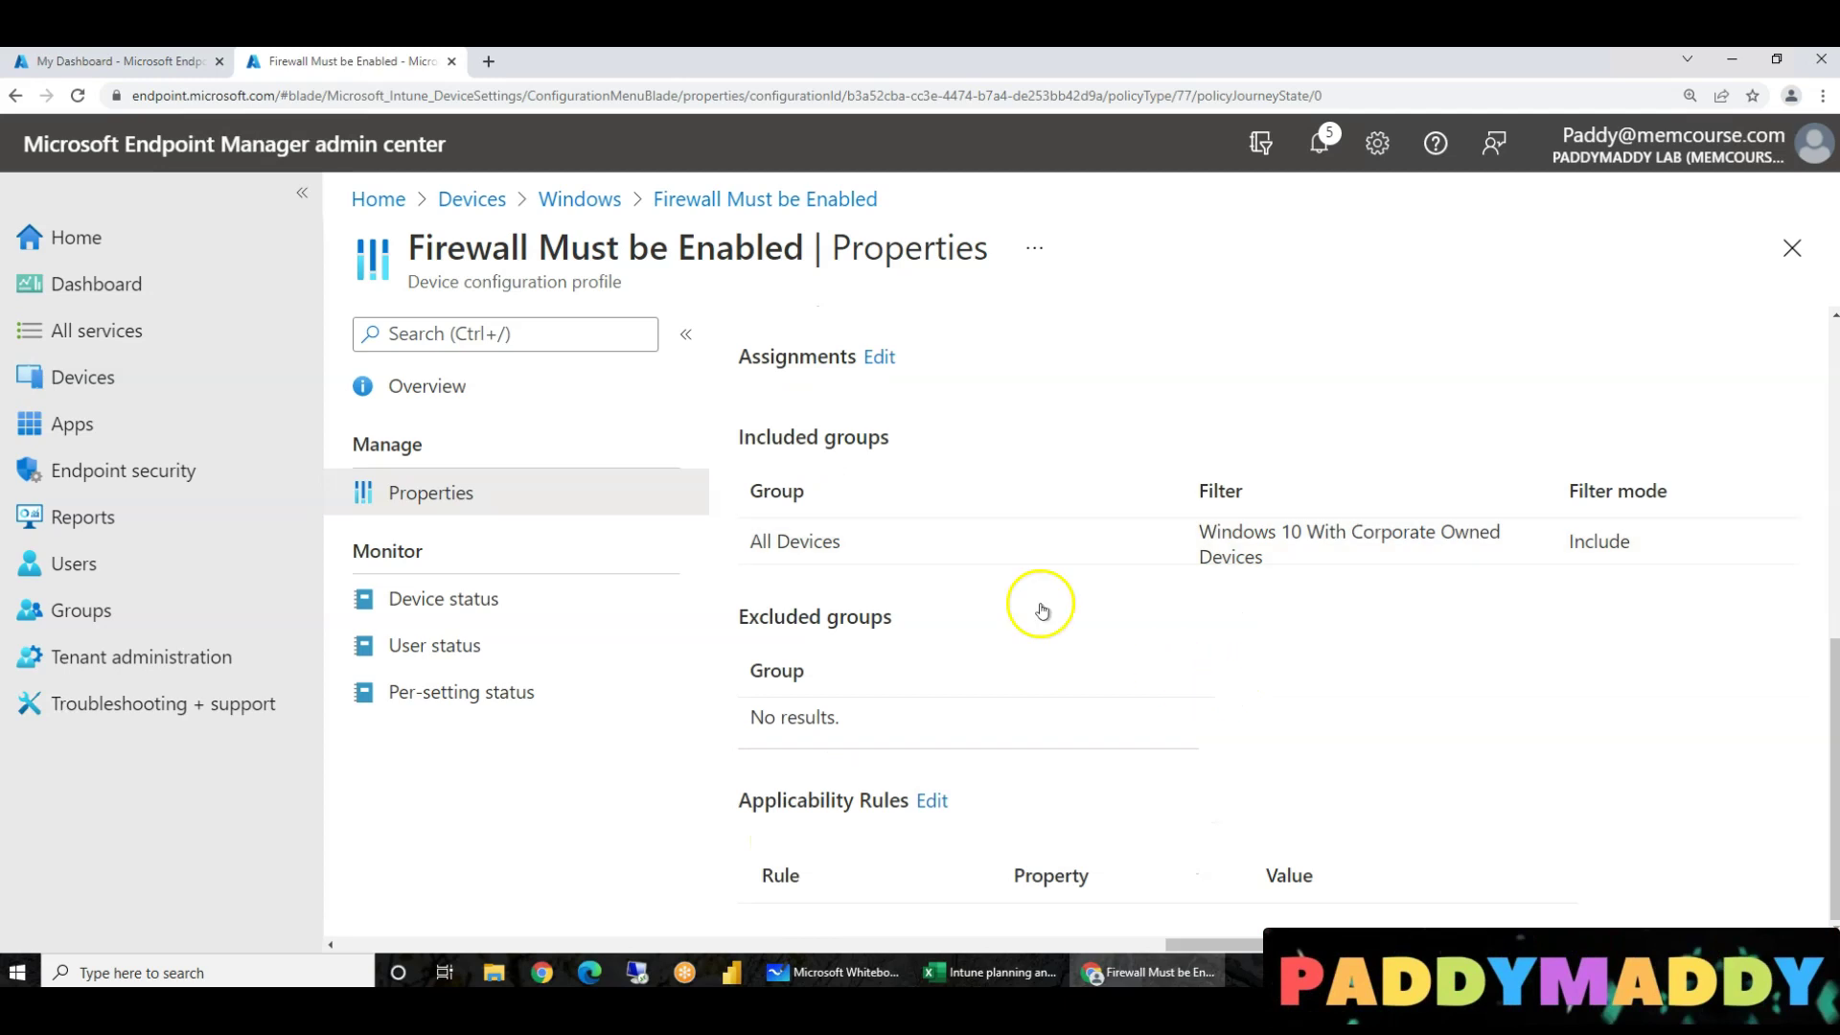
- Open the personal device DESKTOP-VVA758R from the Windows devices list and check its filter evaluation
left_click(595, 201)
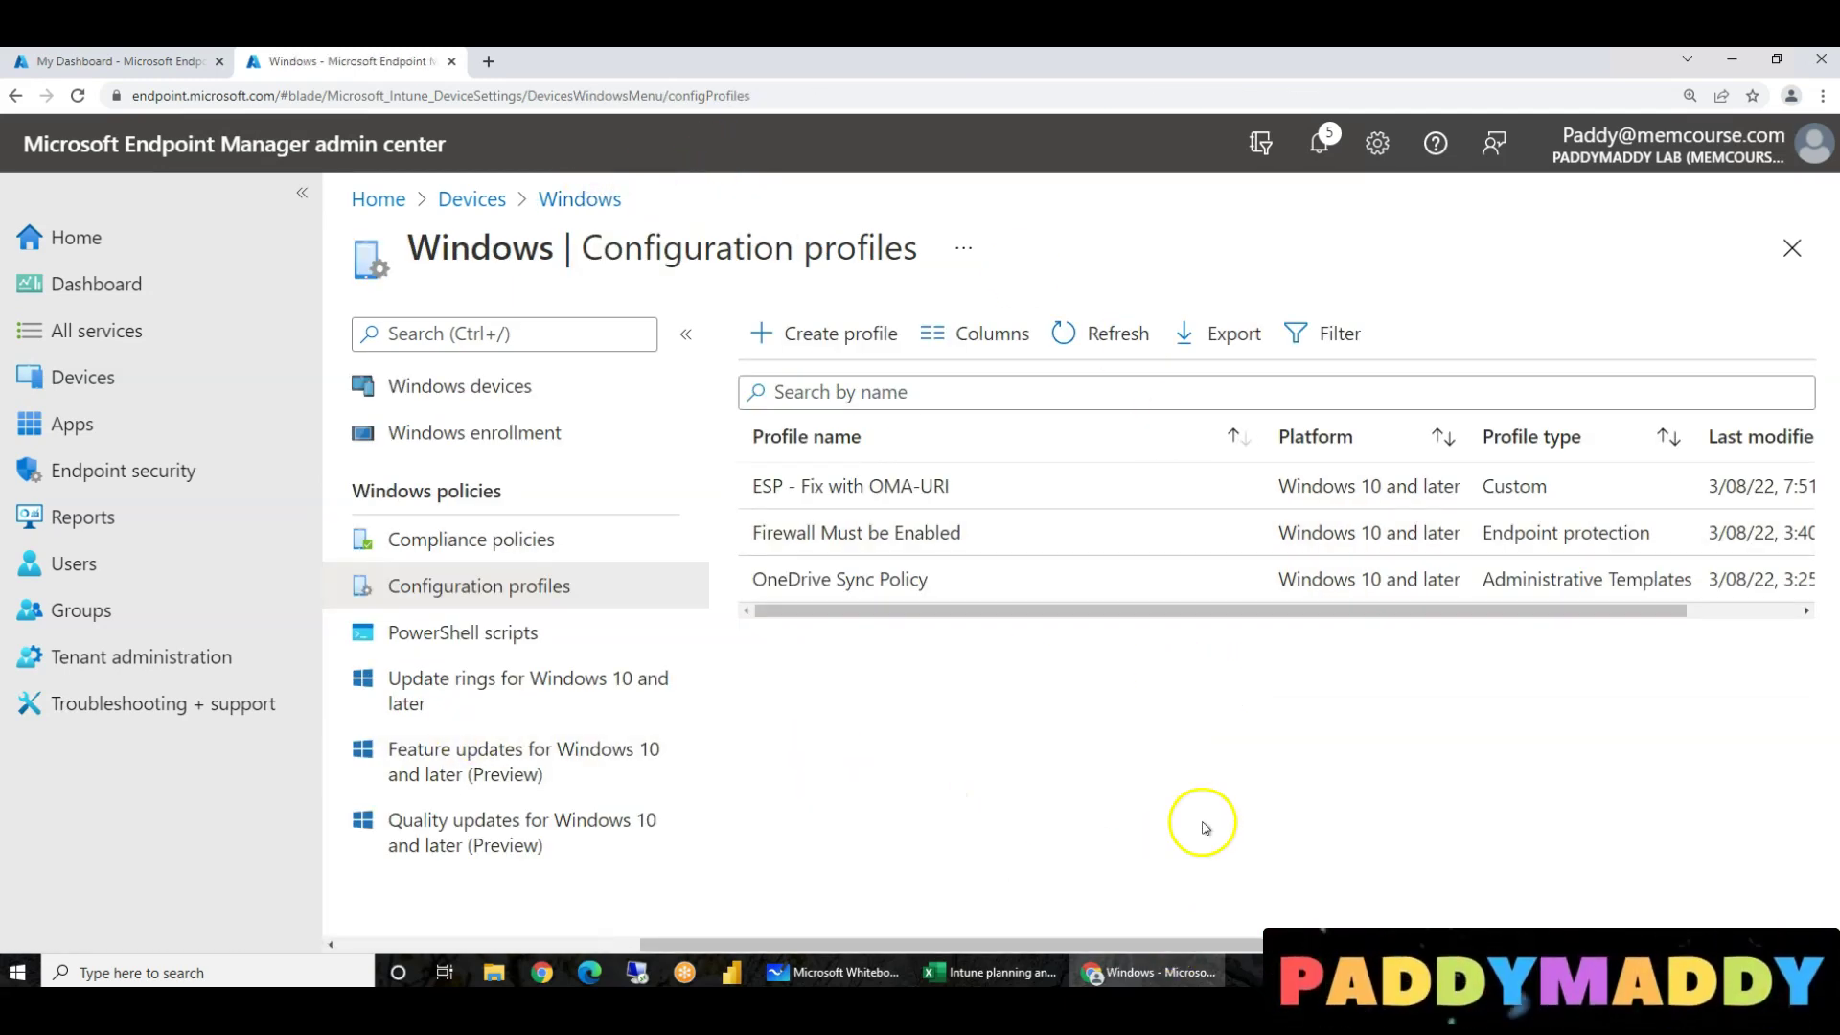
left_click(513, 386)
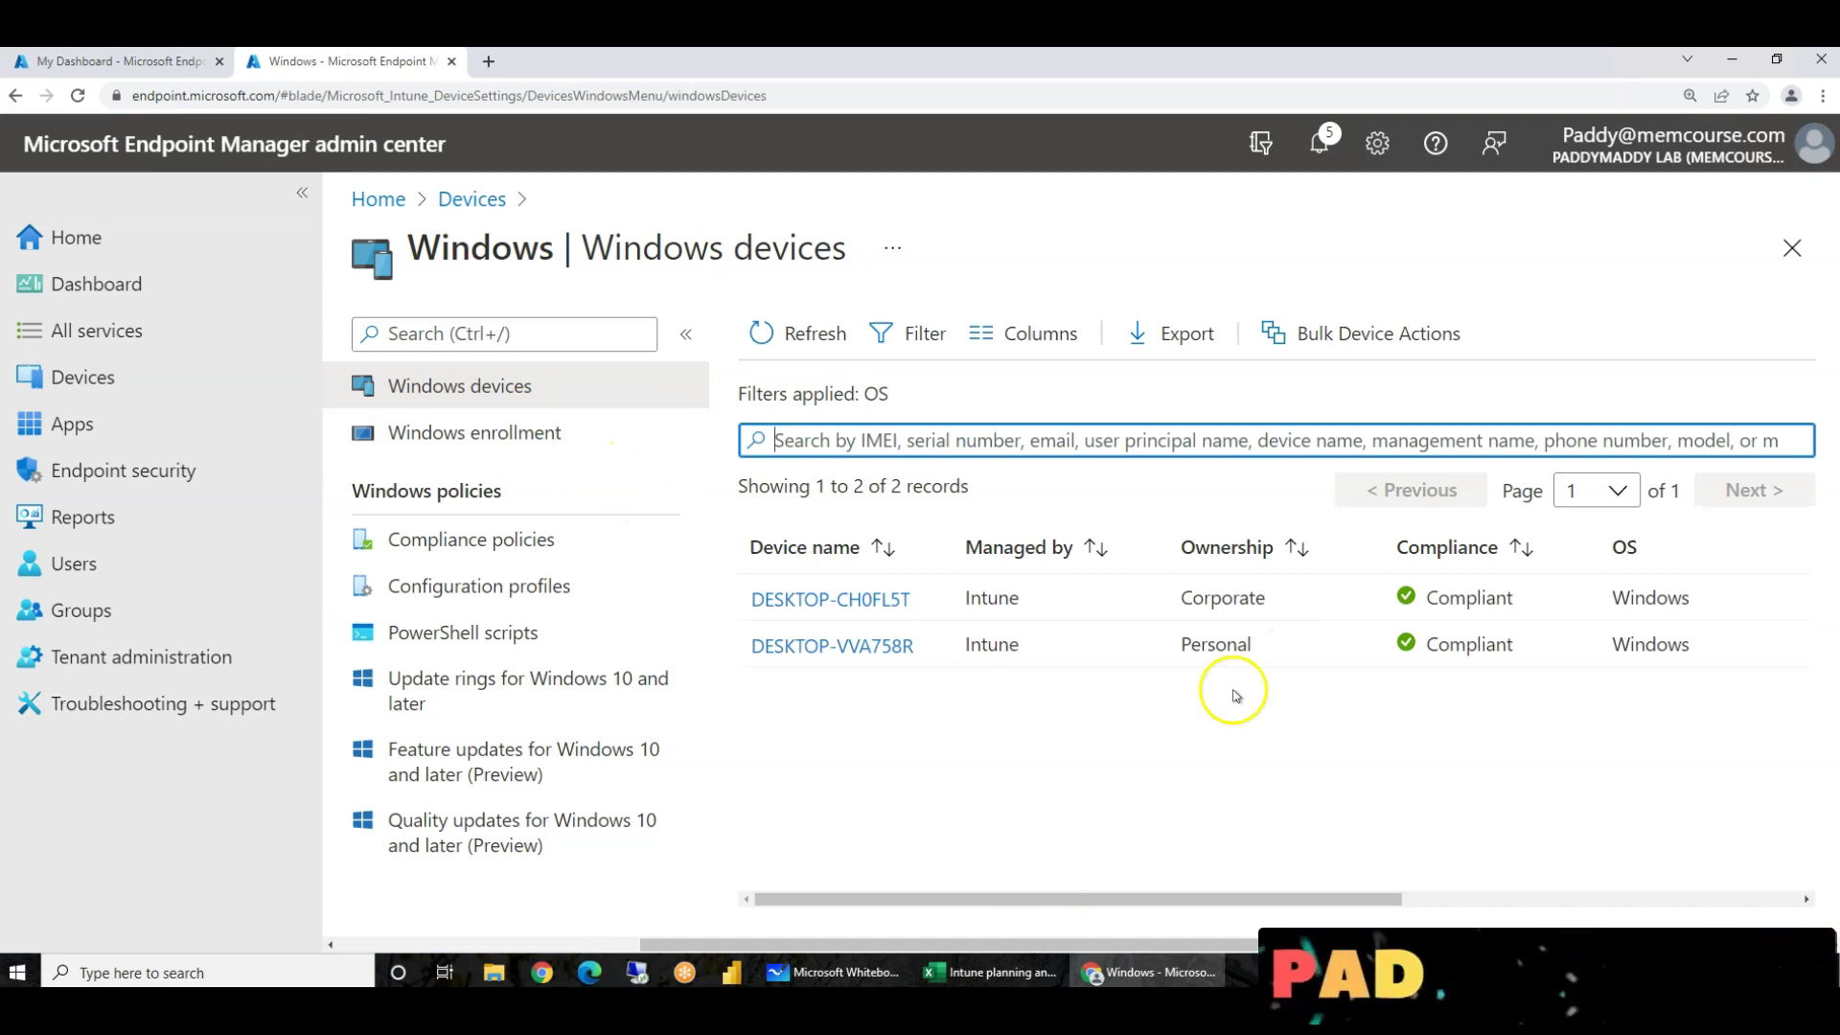
left_click(1149, 659)
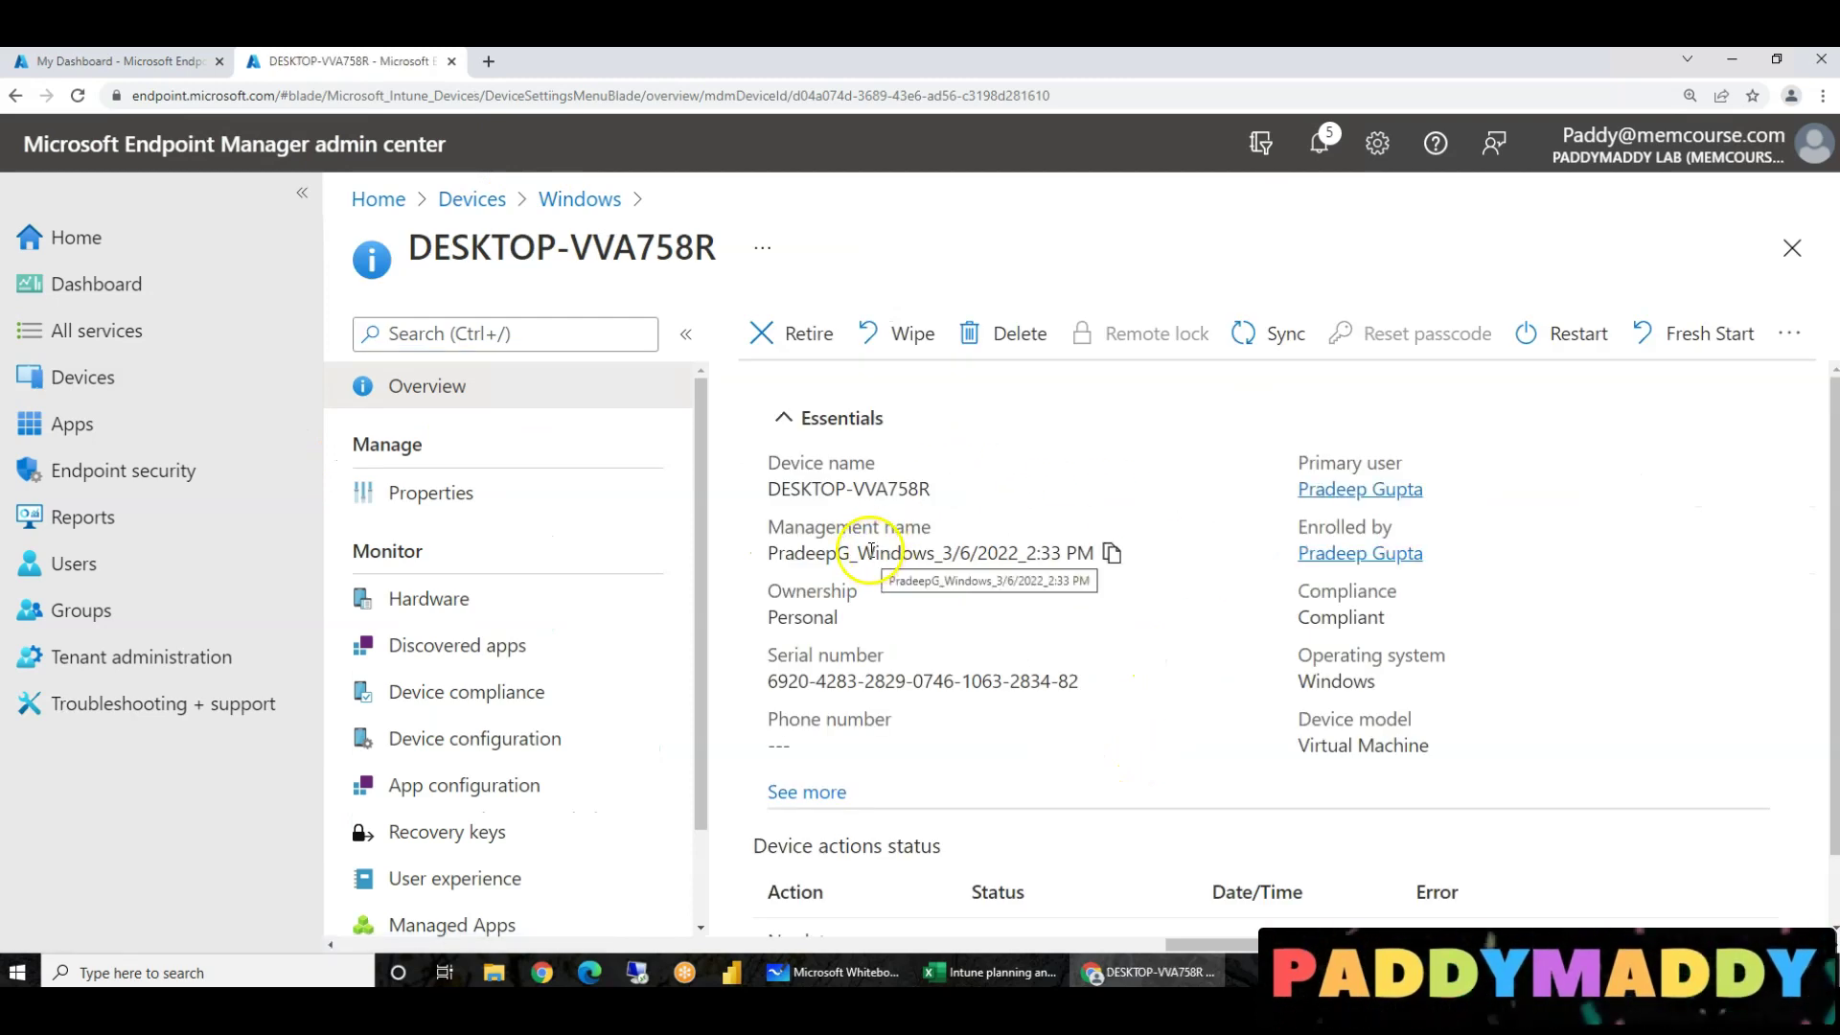
left_click_drag(697, 414, 699, 587)
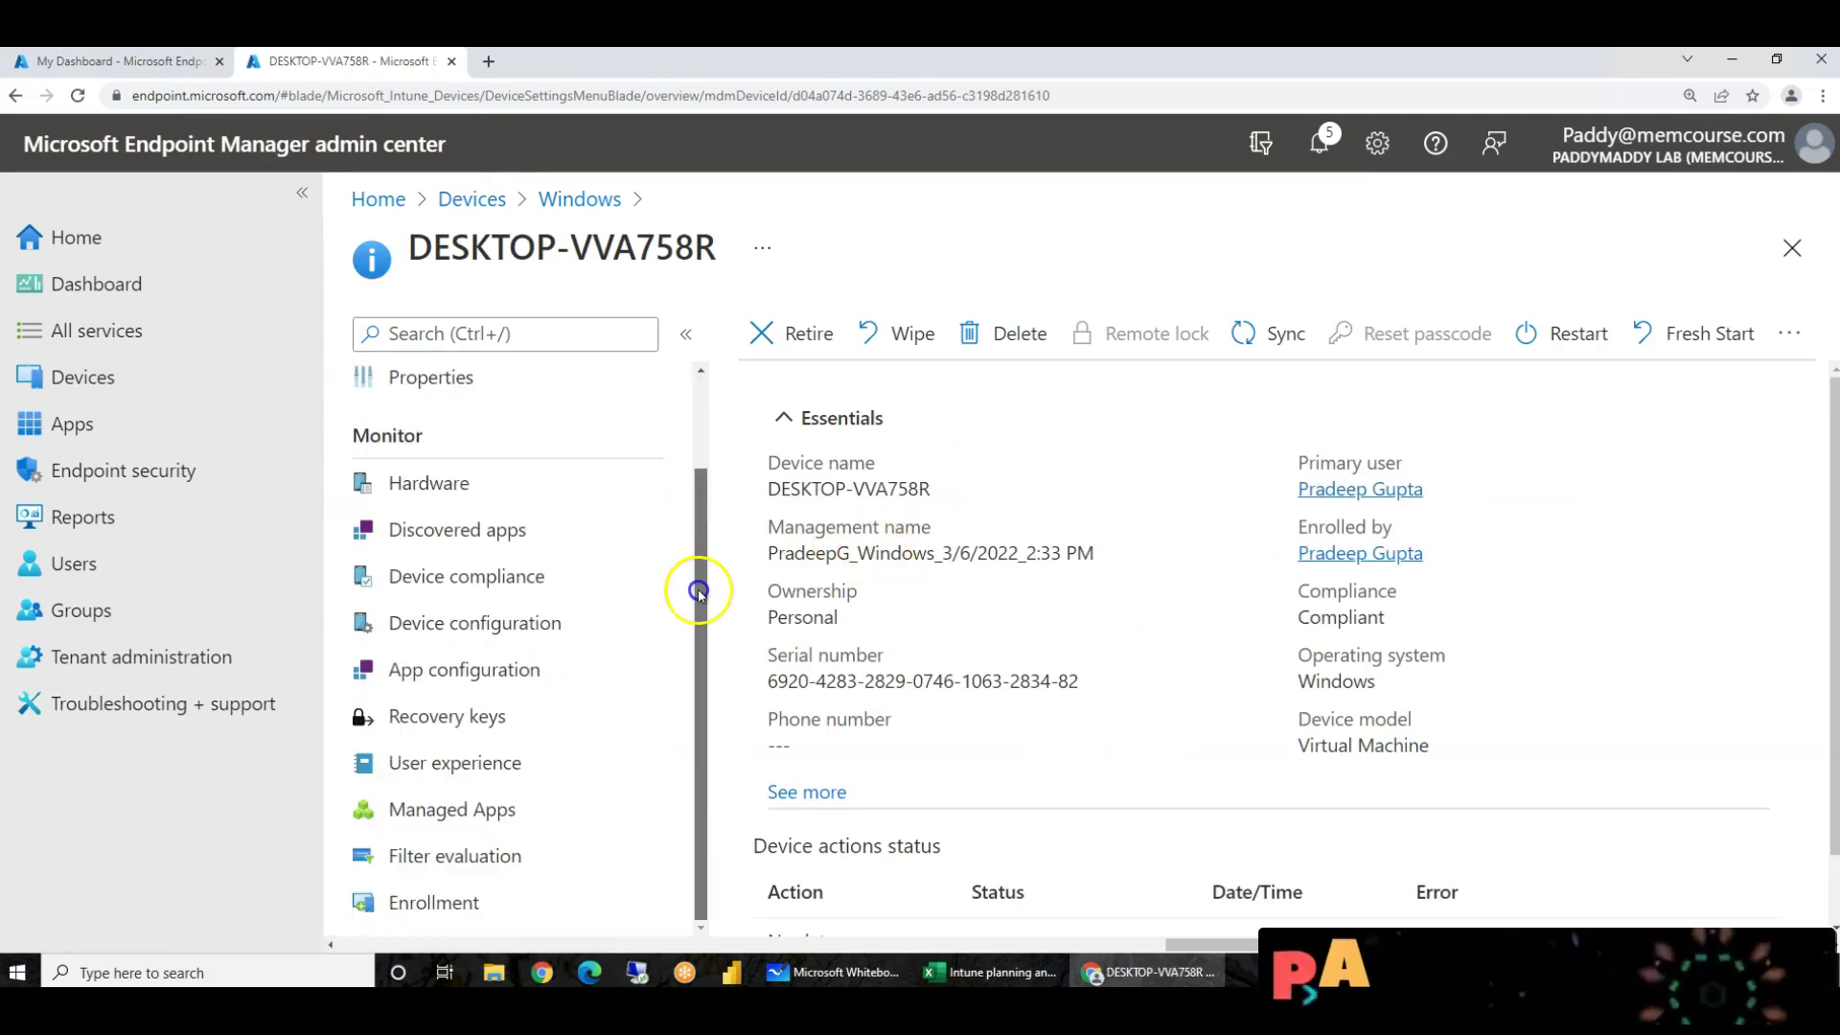
left_click_drag(410, 245, 718, 255)
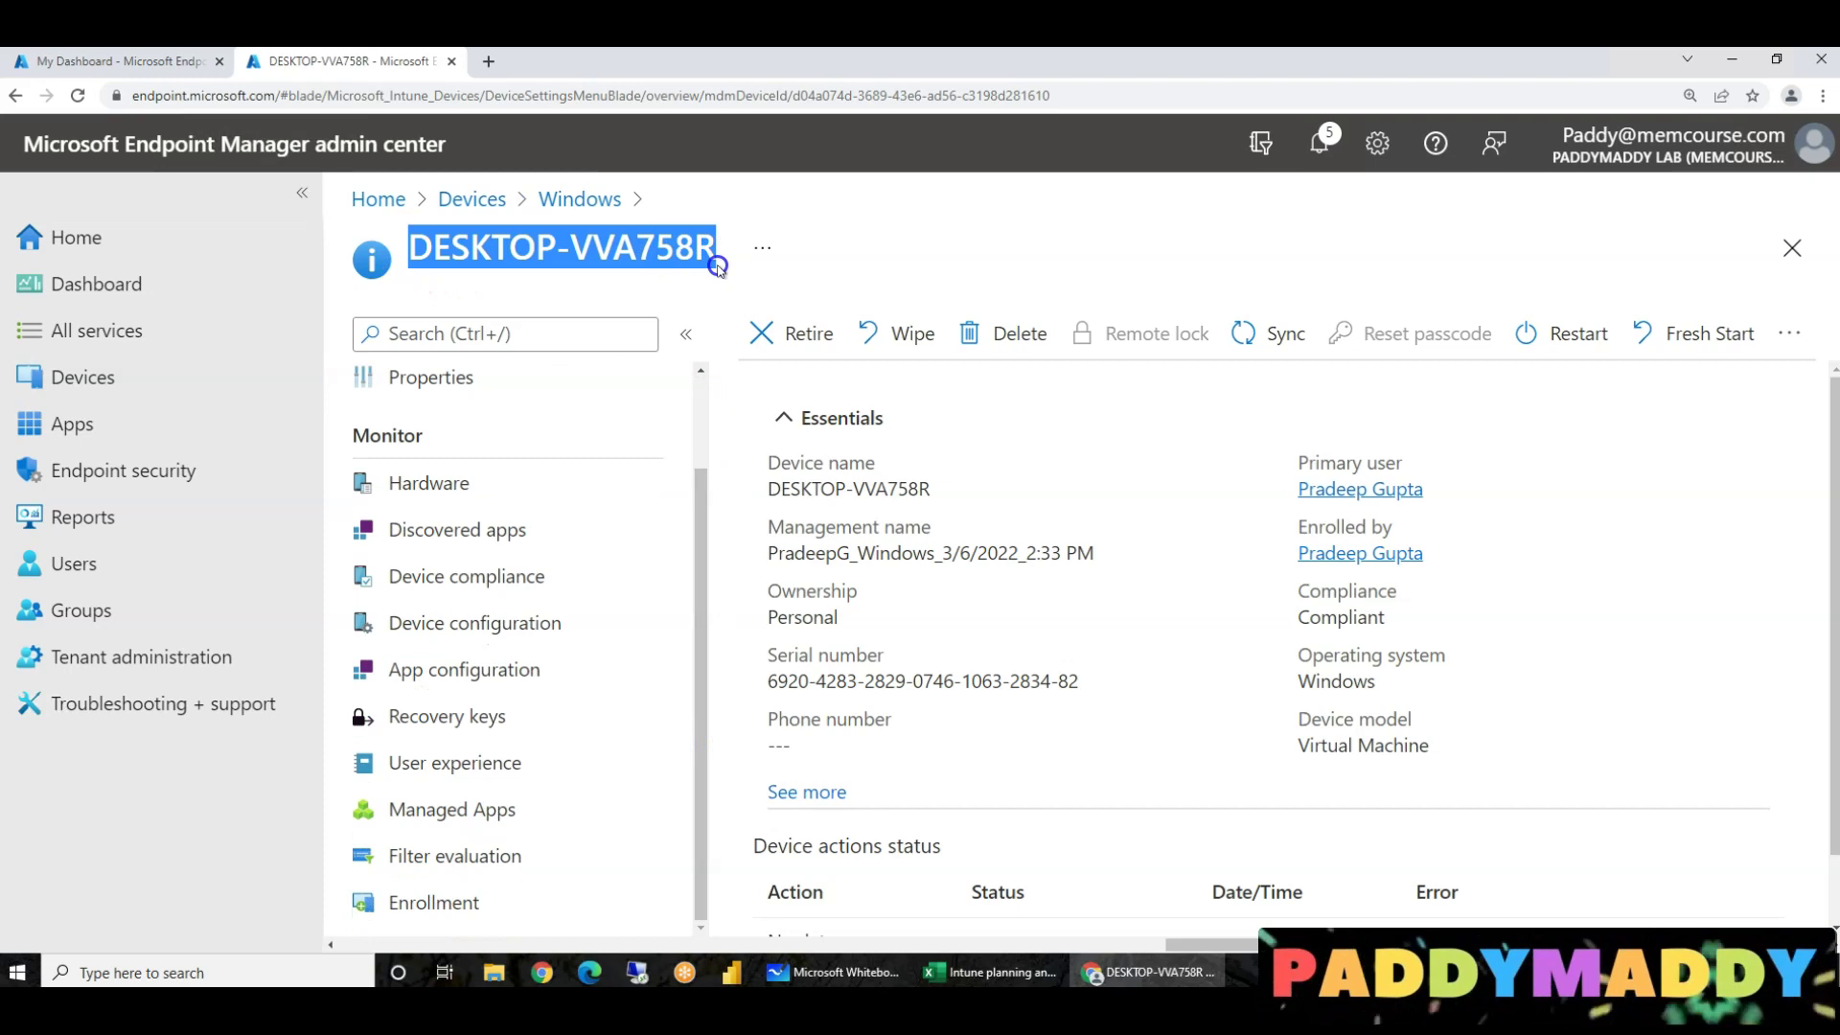
left_click(489, 856)
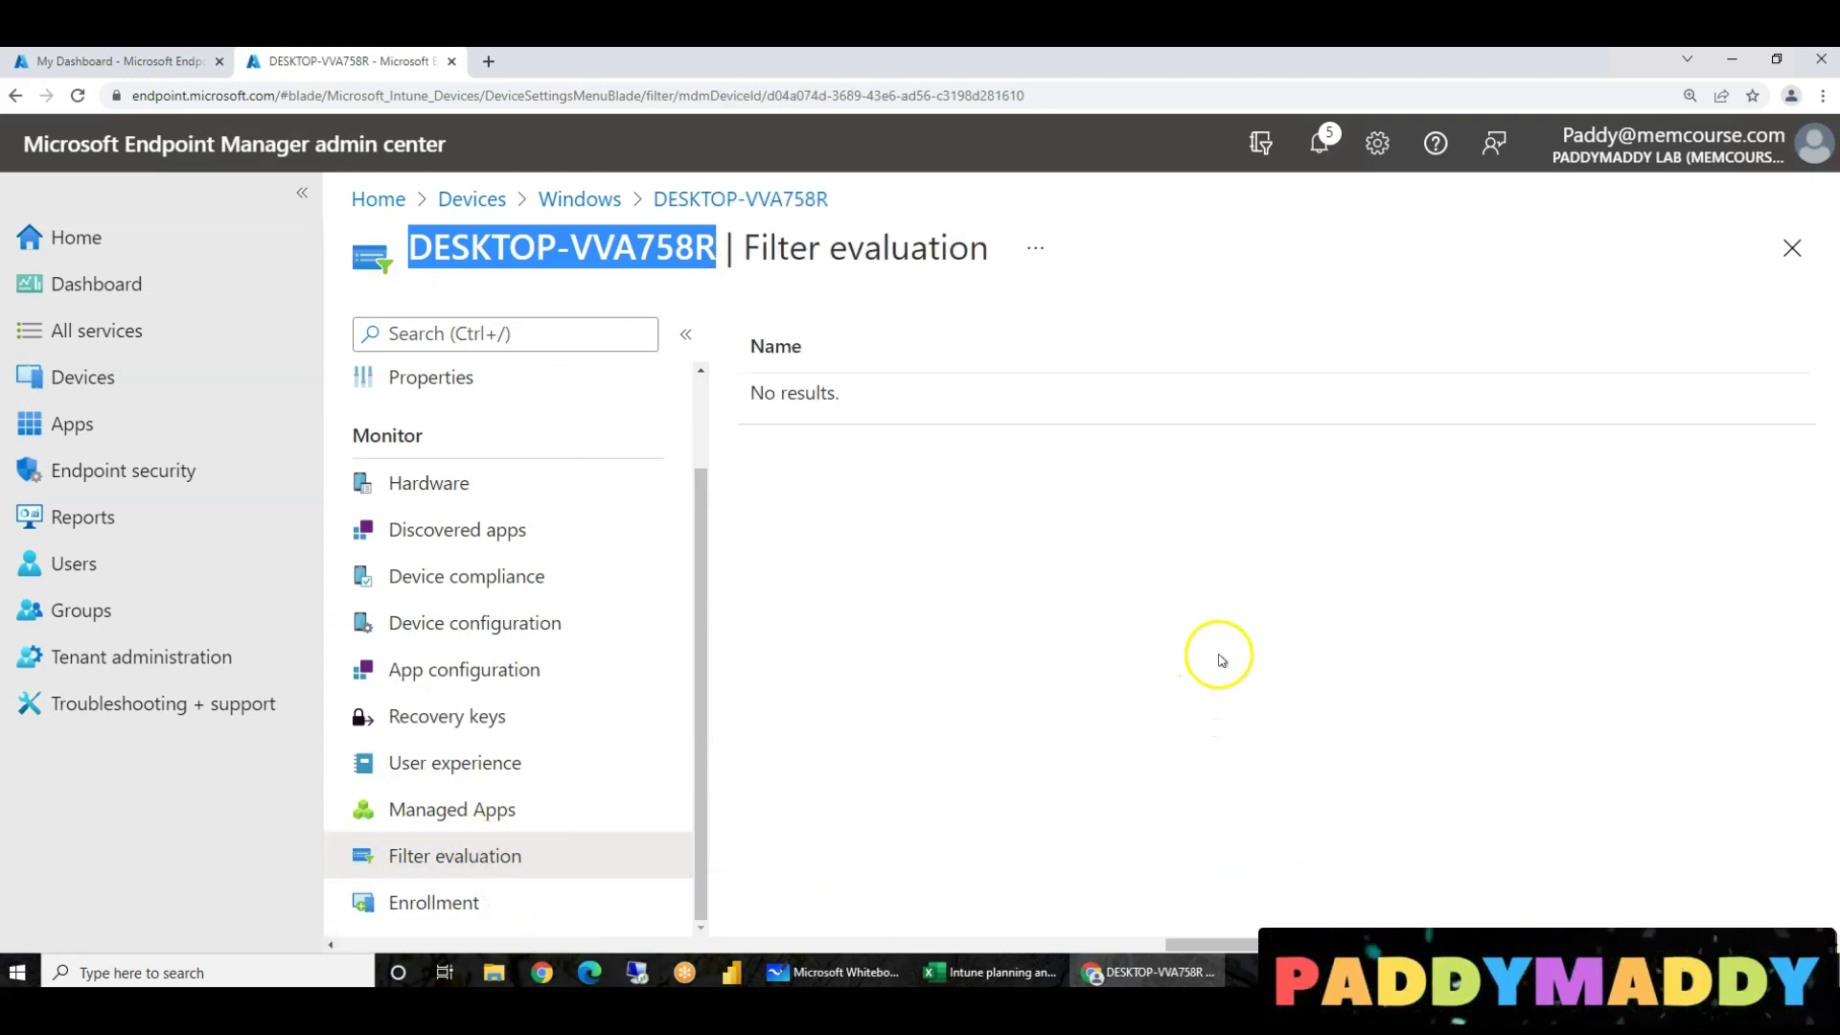
- Return to the overview of DESKTOP-VVA758R and sync the device with Intune
left_click_drag(707, 624, 702, 316)
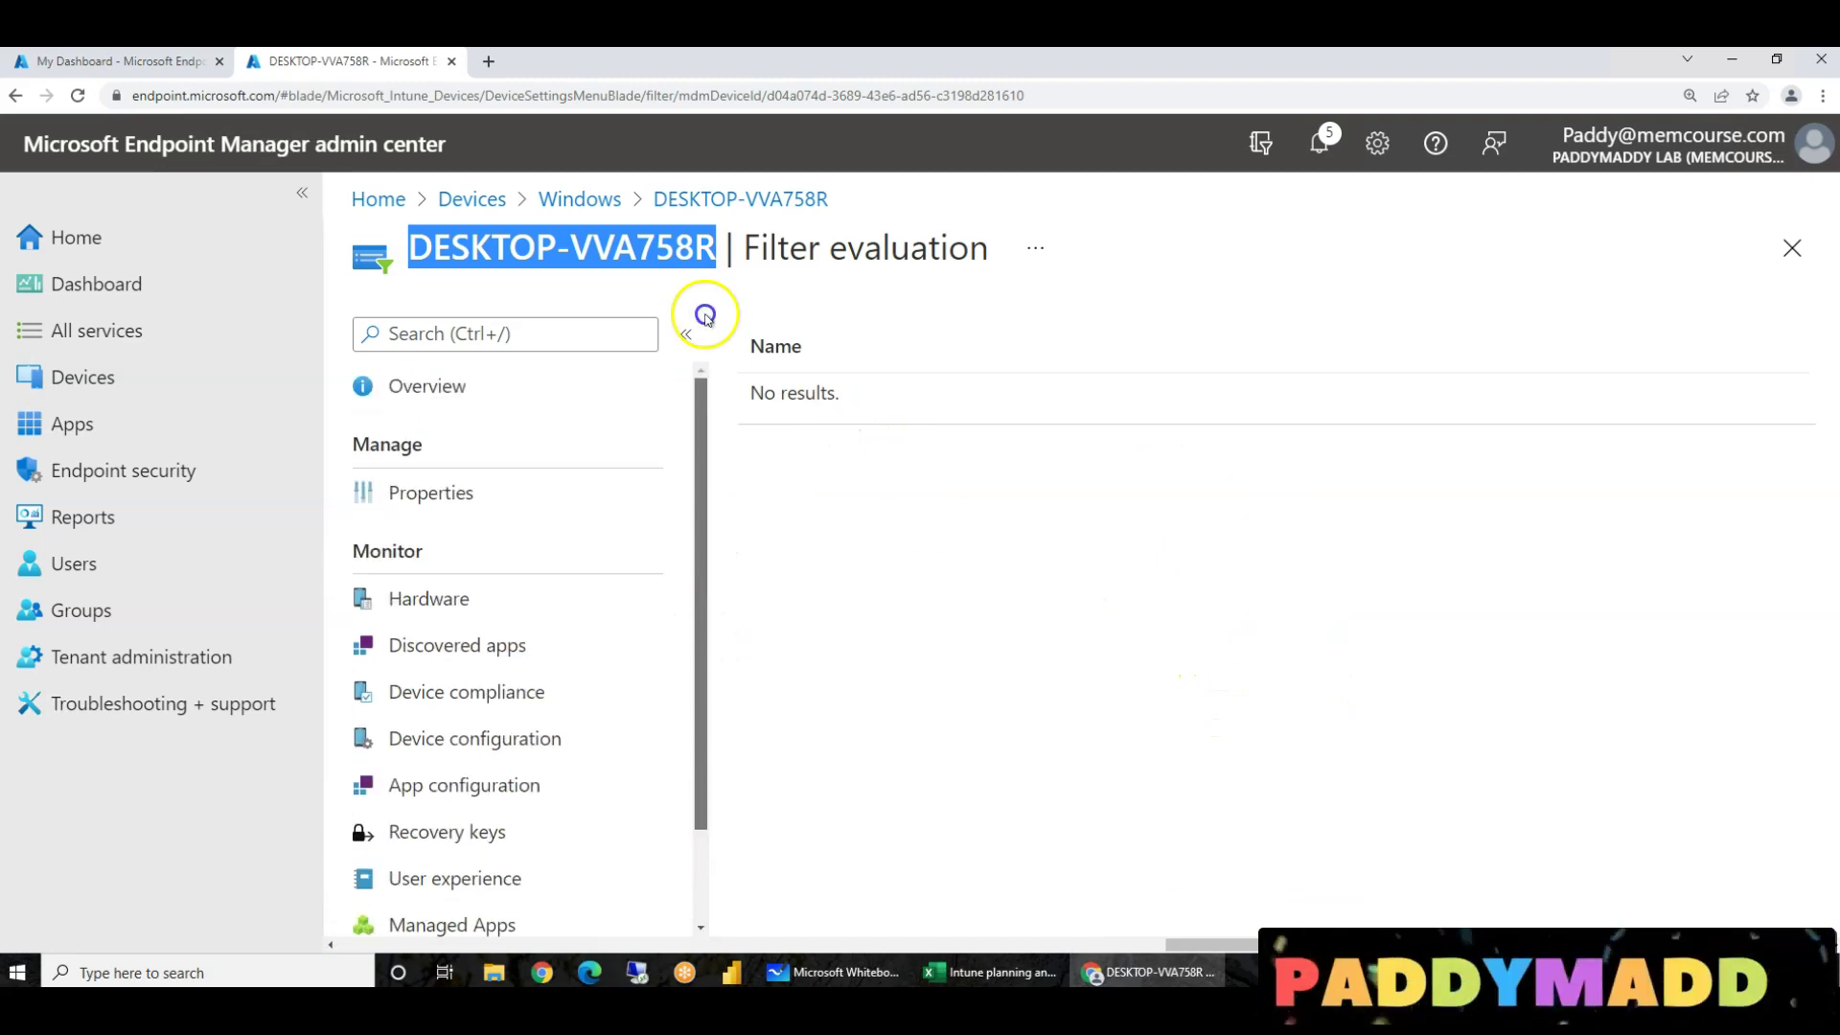
left_click(444, 391)
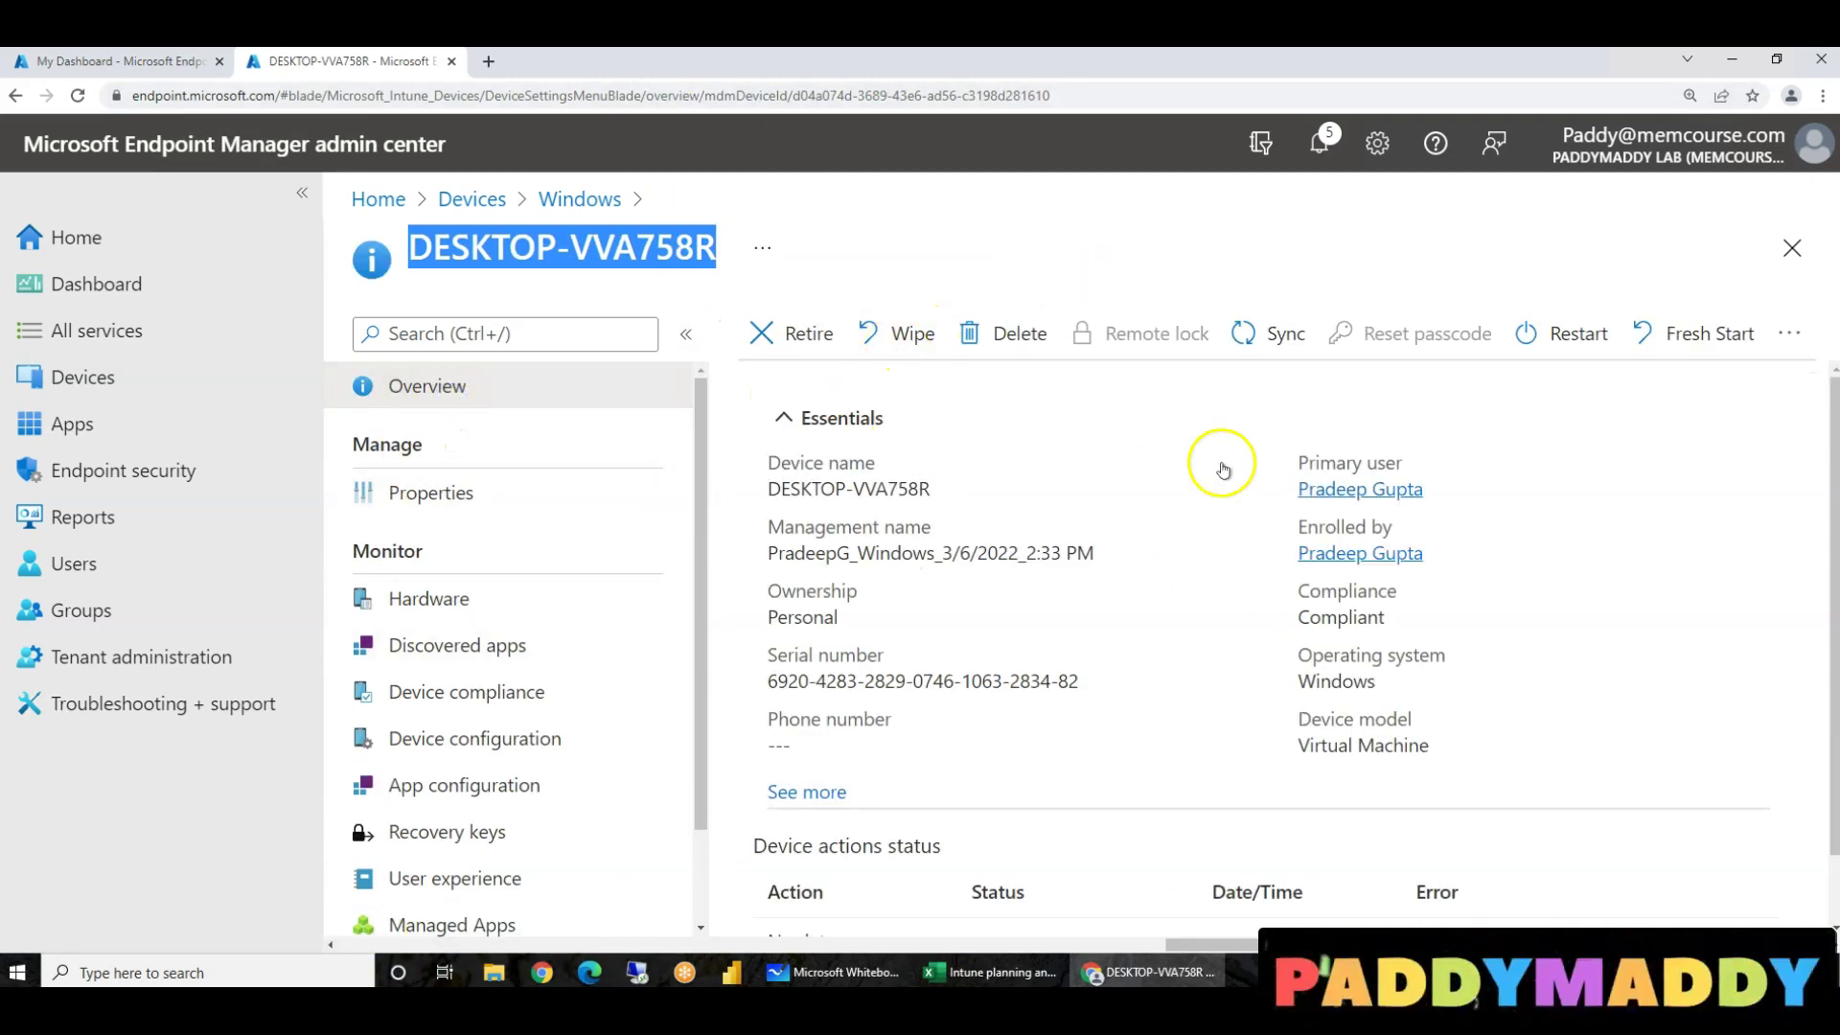
left_click(1277, 338)
left_click(838, 518)
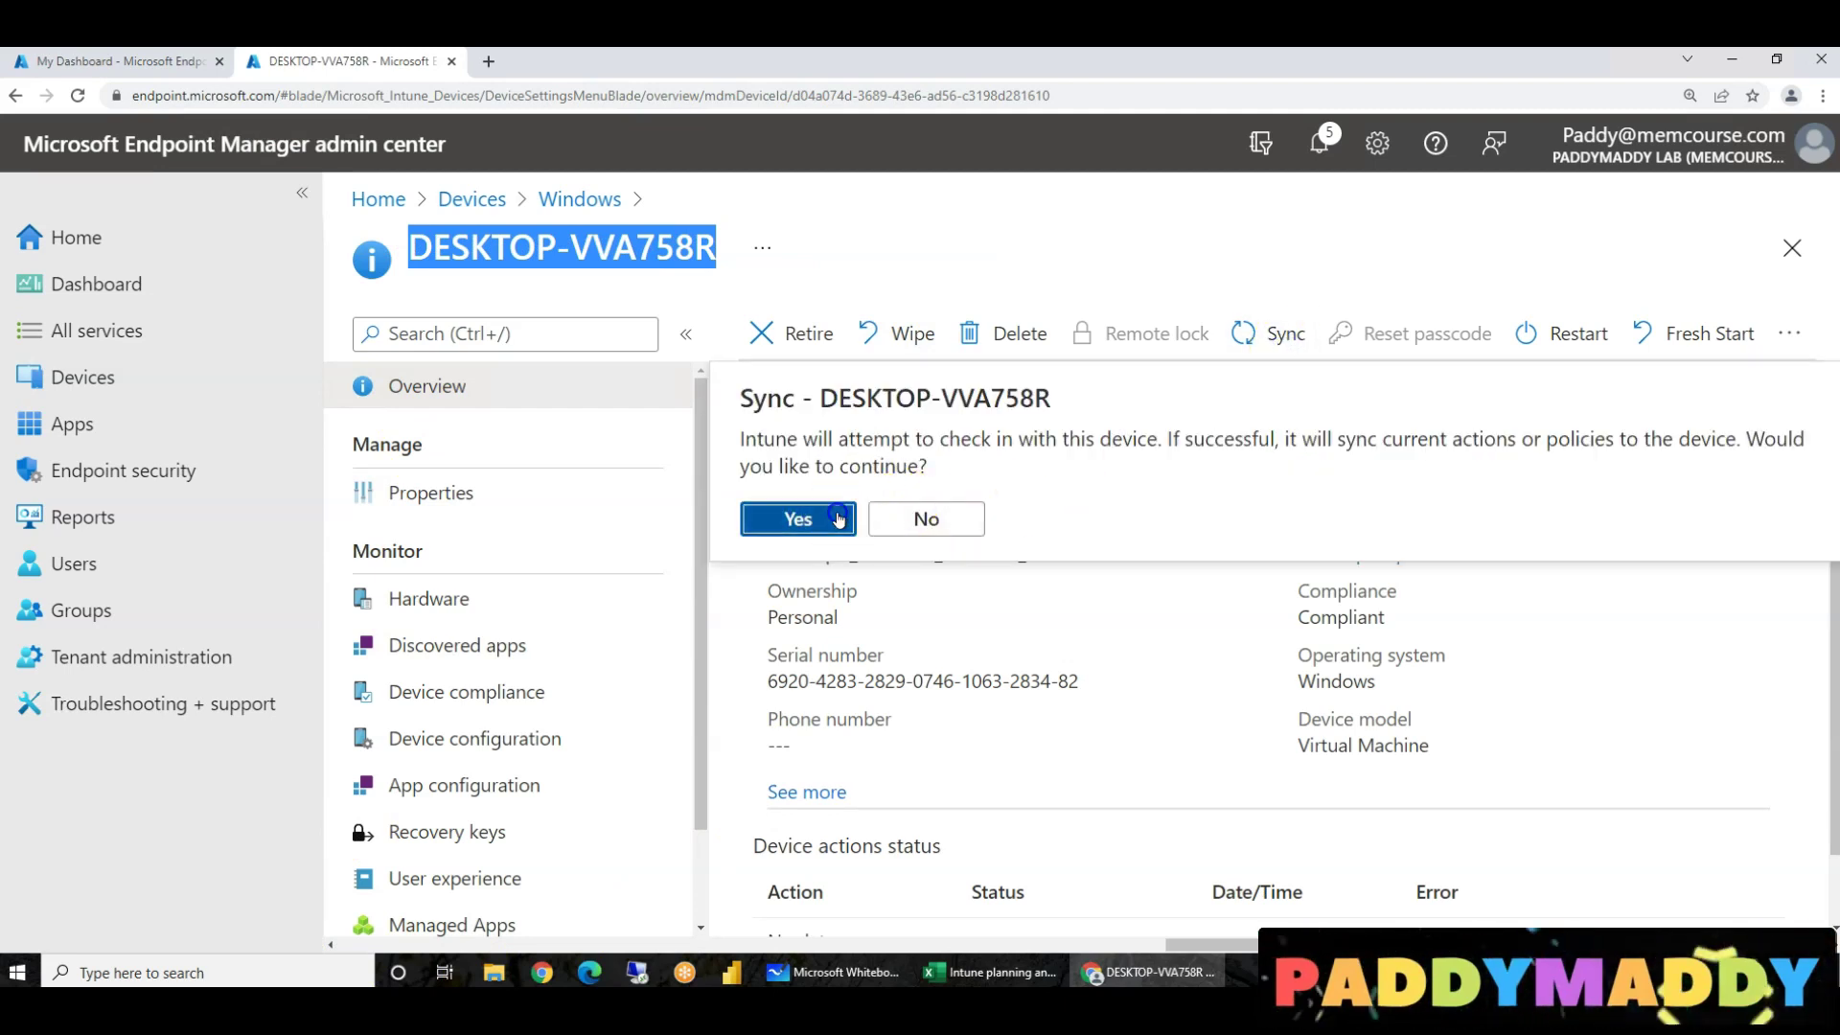
- Open the corporate device DESKTOP-CH0FL5T from the Windows devices list and sync it with Intune
left_click(566, 198)
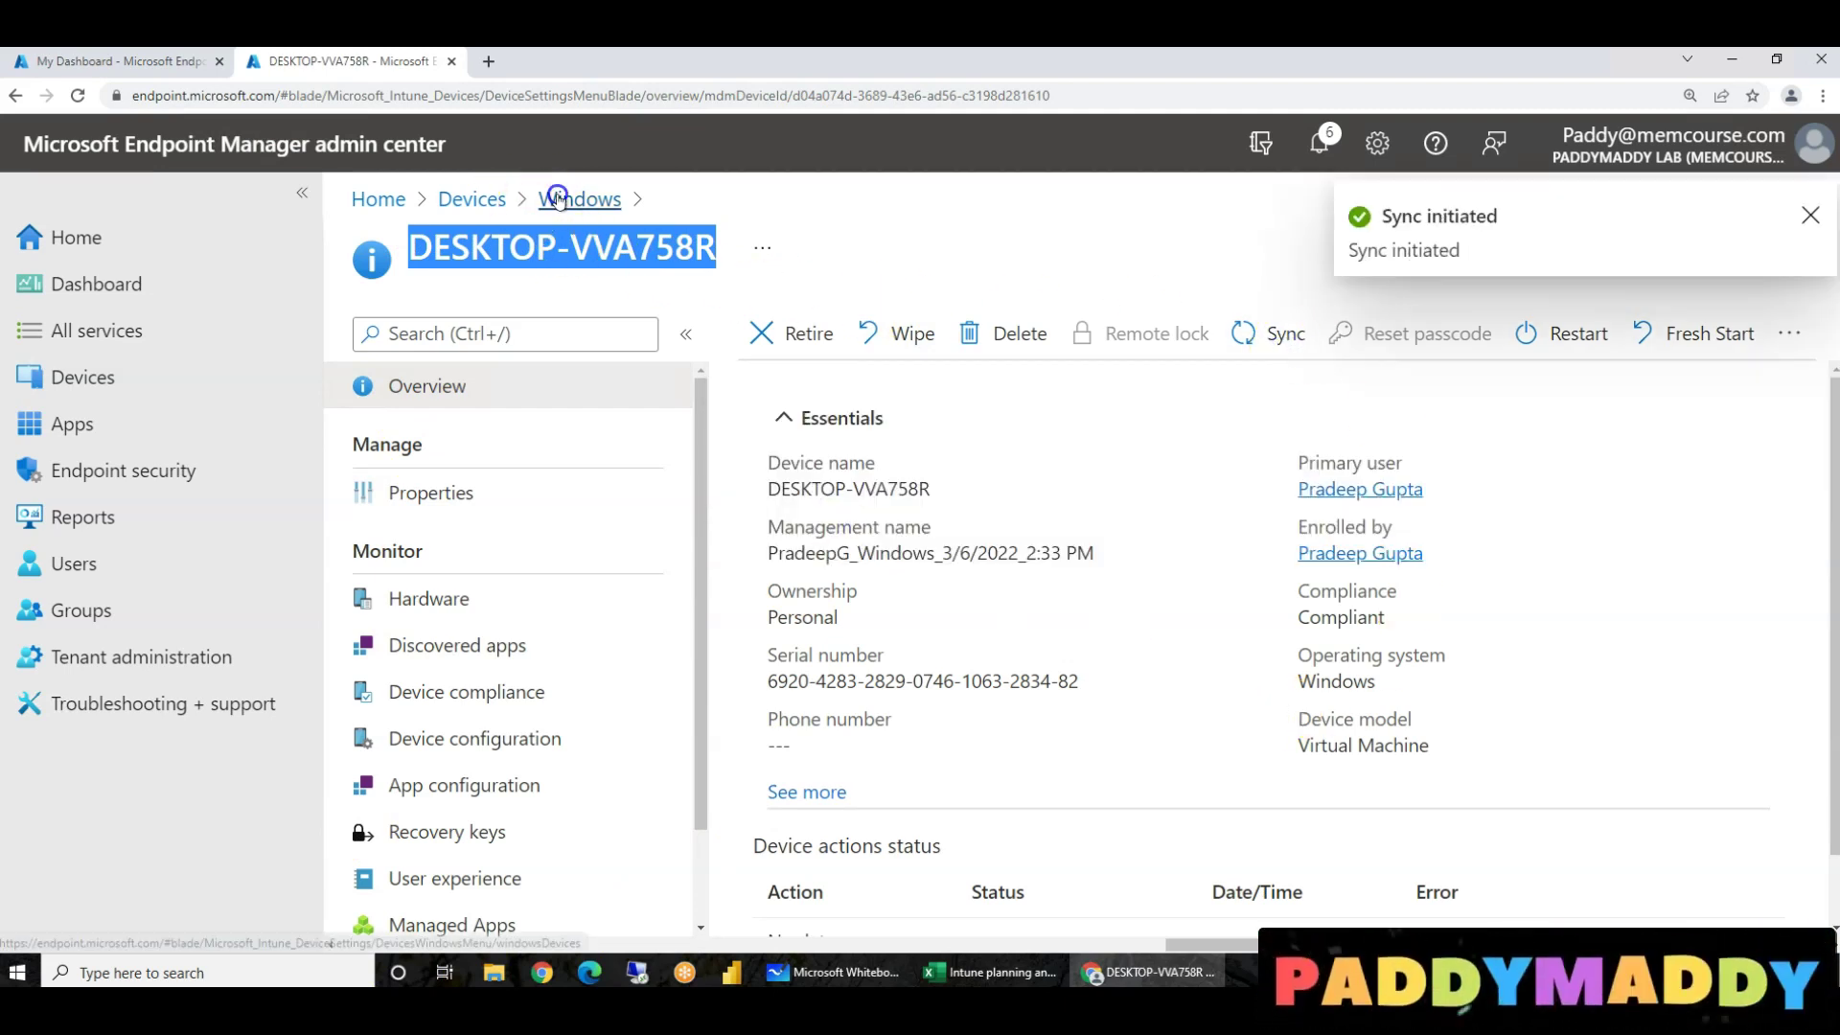
left_click(865, 602)
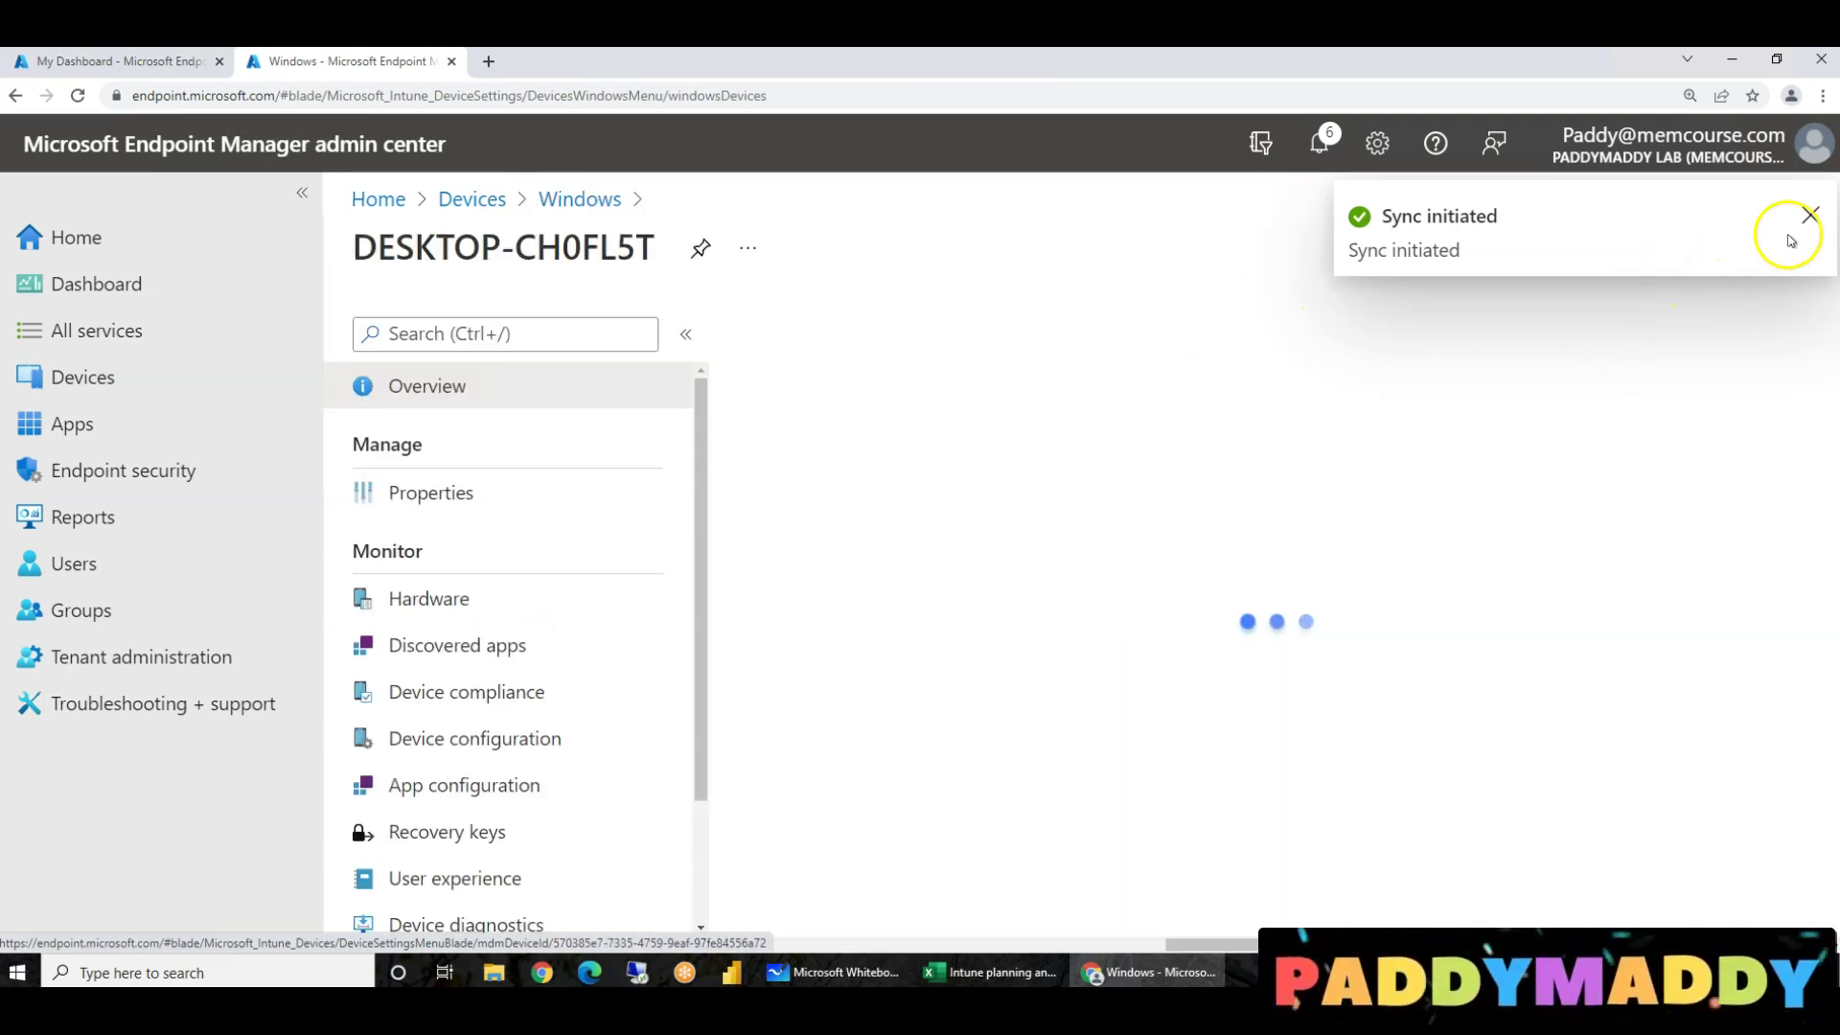
left_click(1809, 220)
left_click(1267, 353)
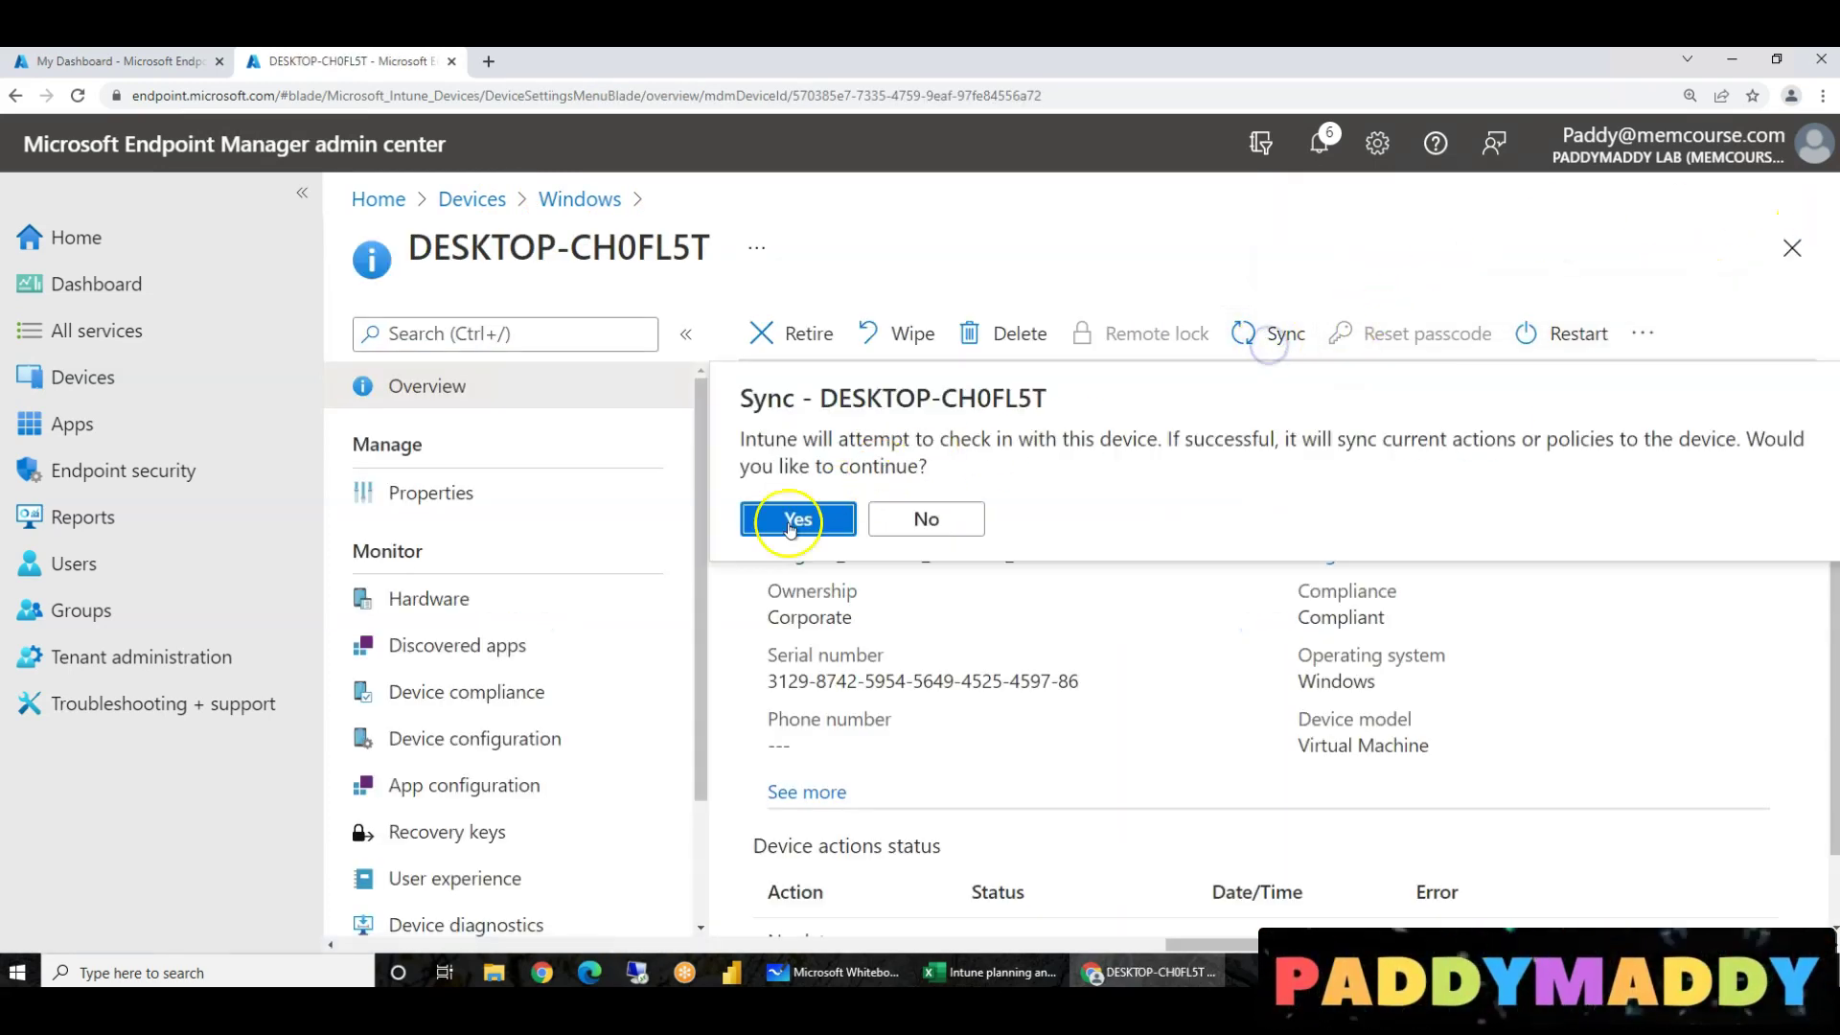
left_click(797, 519)
- Check the filter evaluation of DESKTOP-CH0FL5T and dismiss the sync notification
left_click(702, 921)
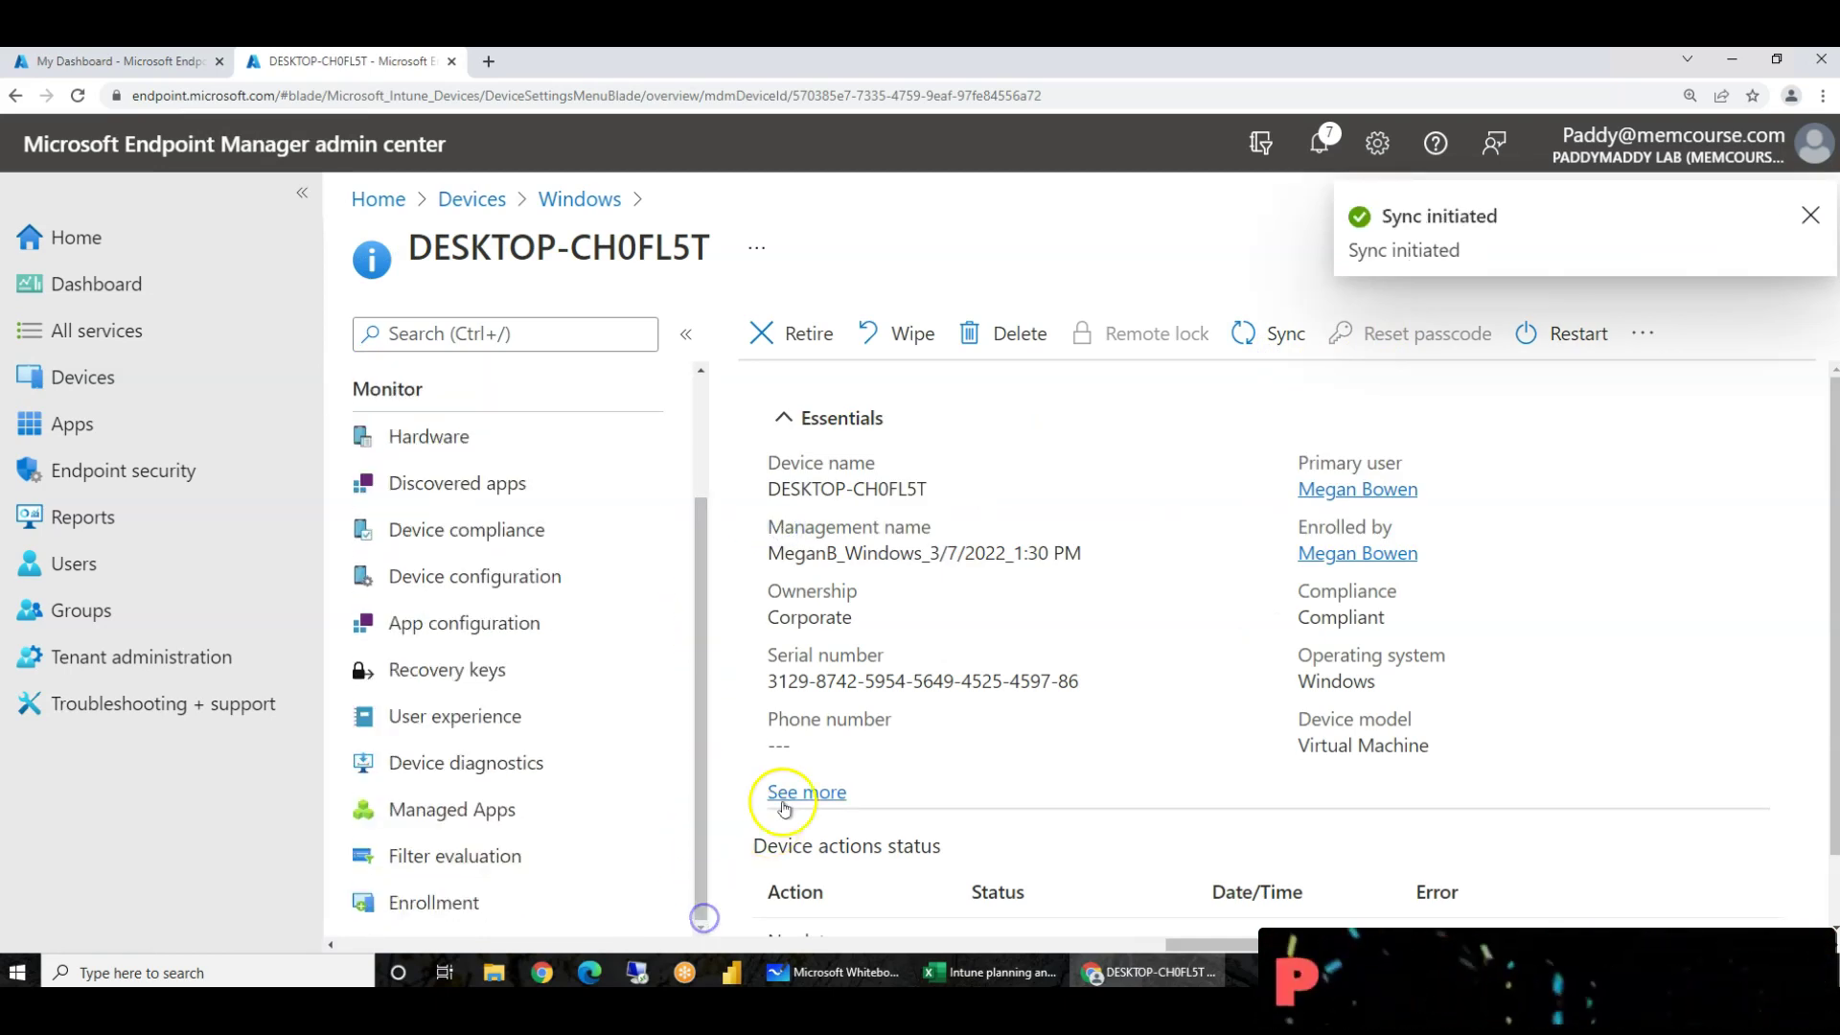
left_click(428, 858)
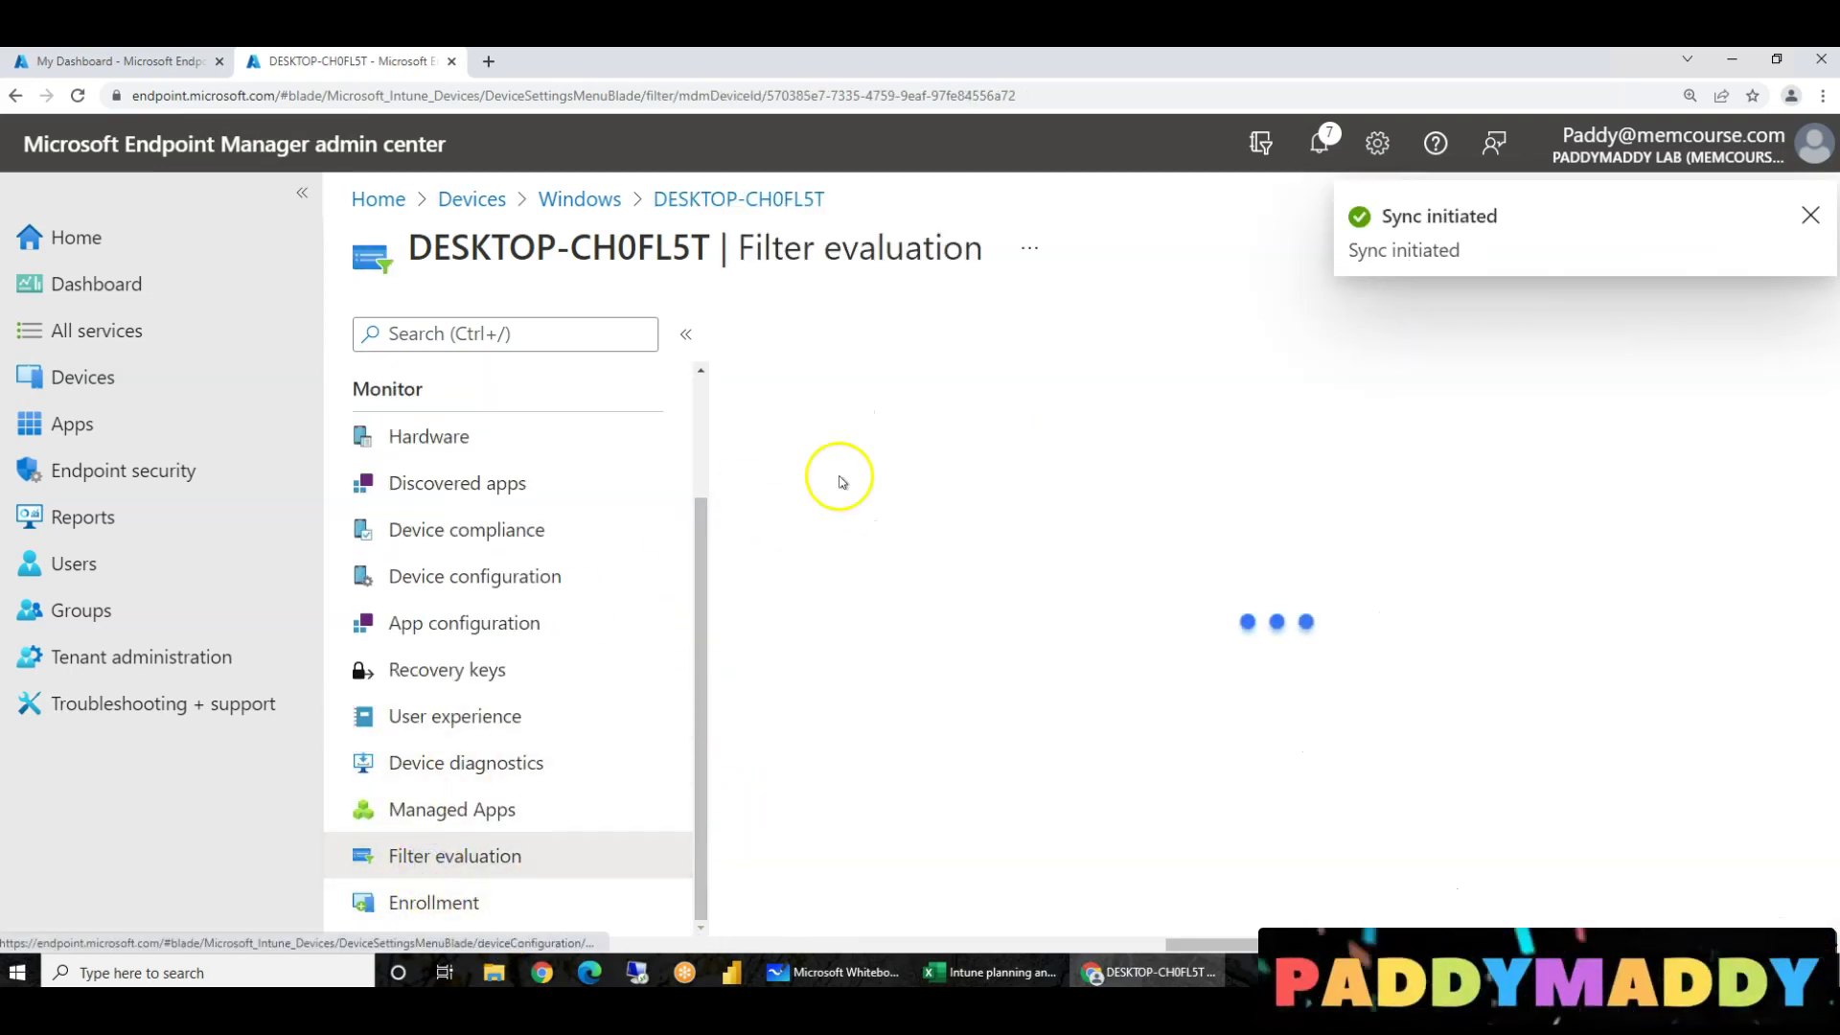
left_click(1805, 215)
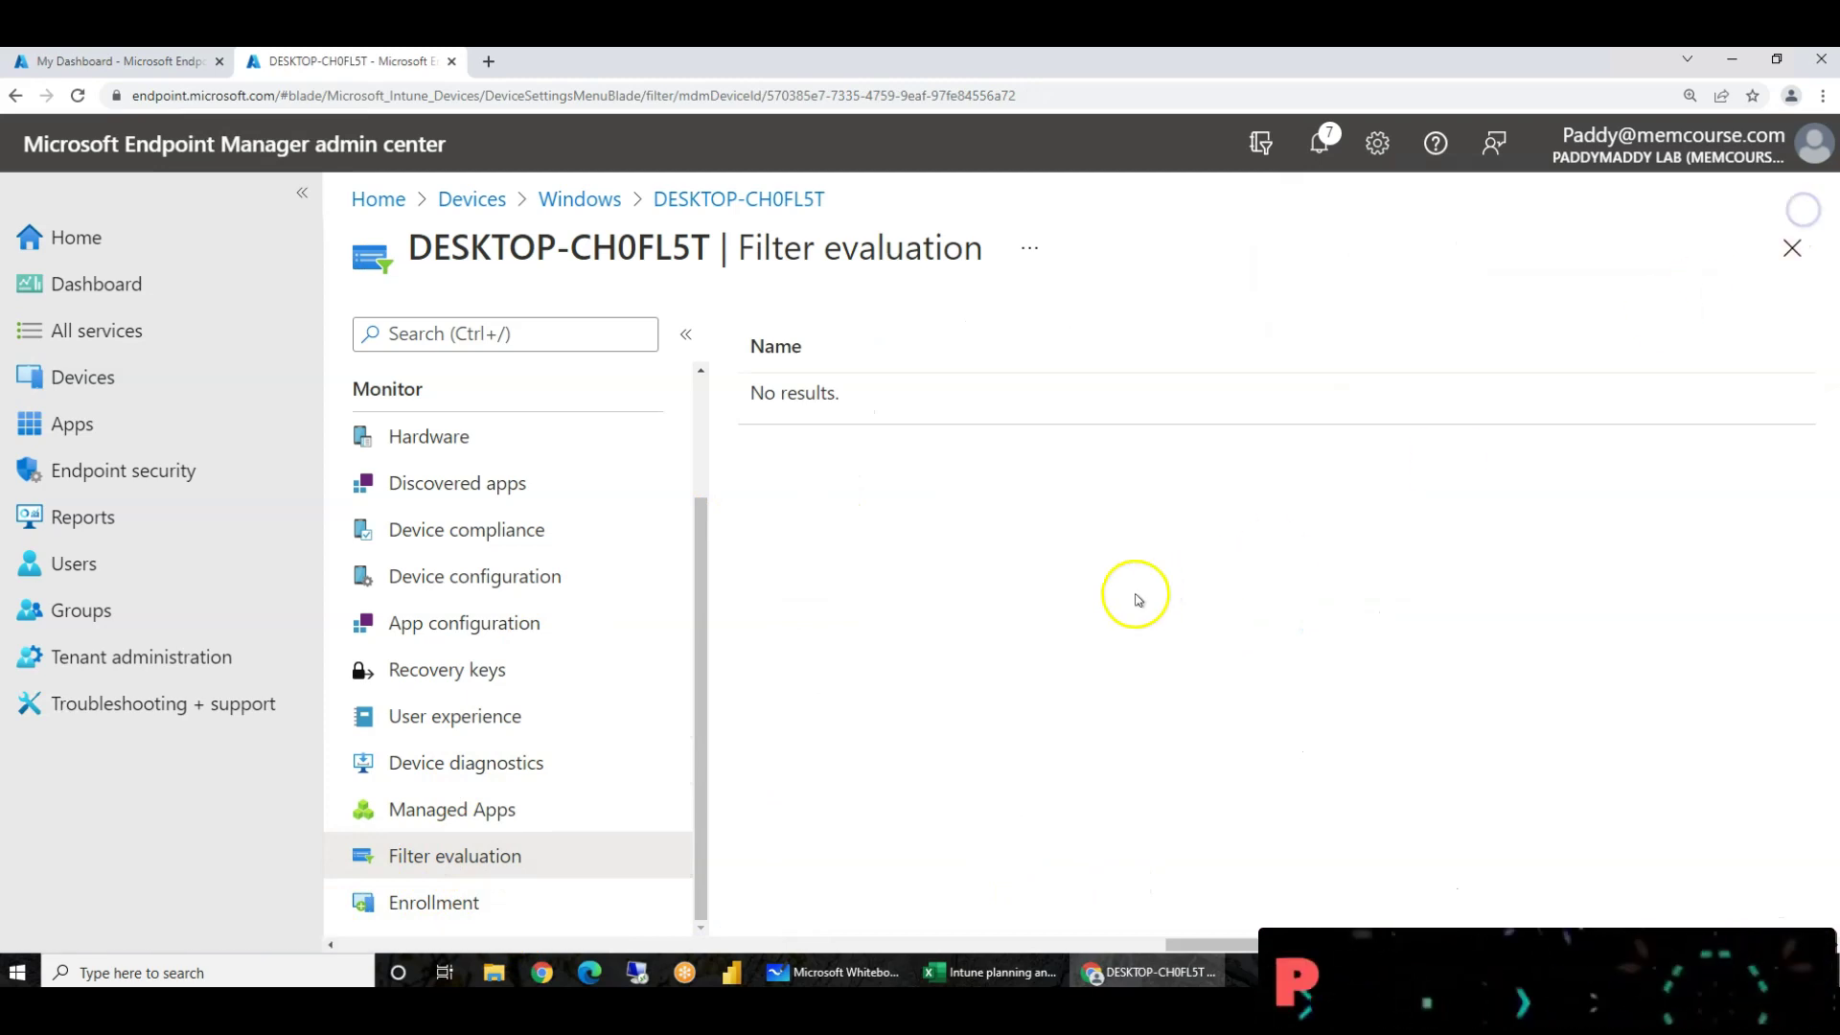
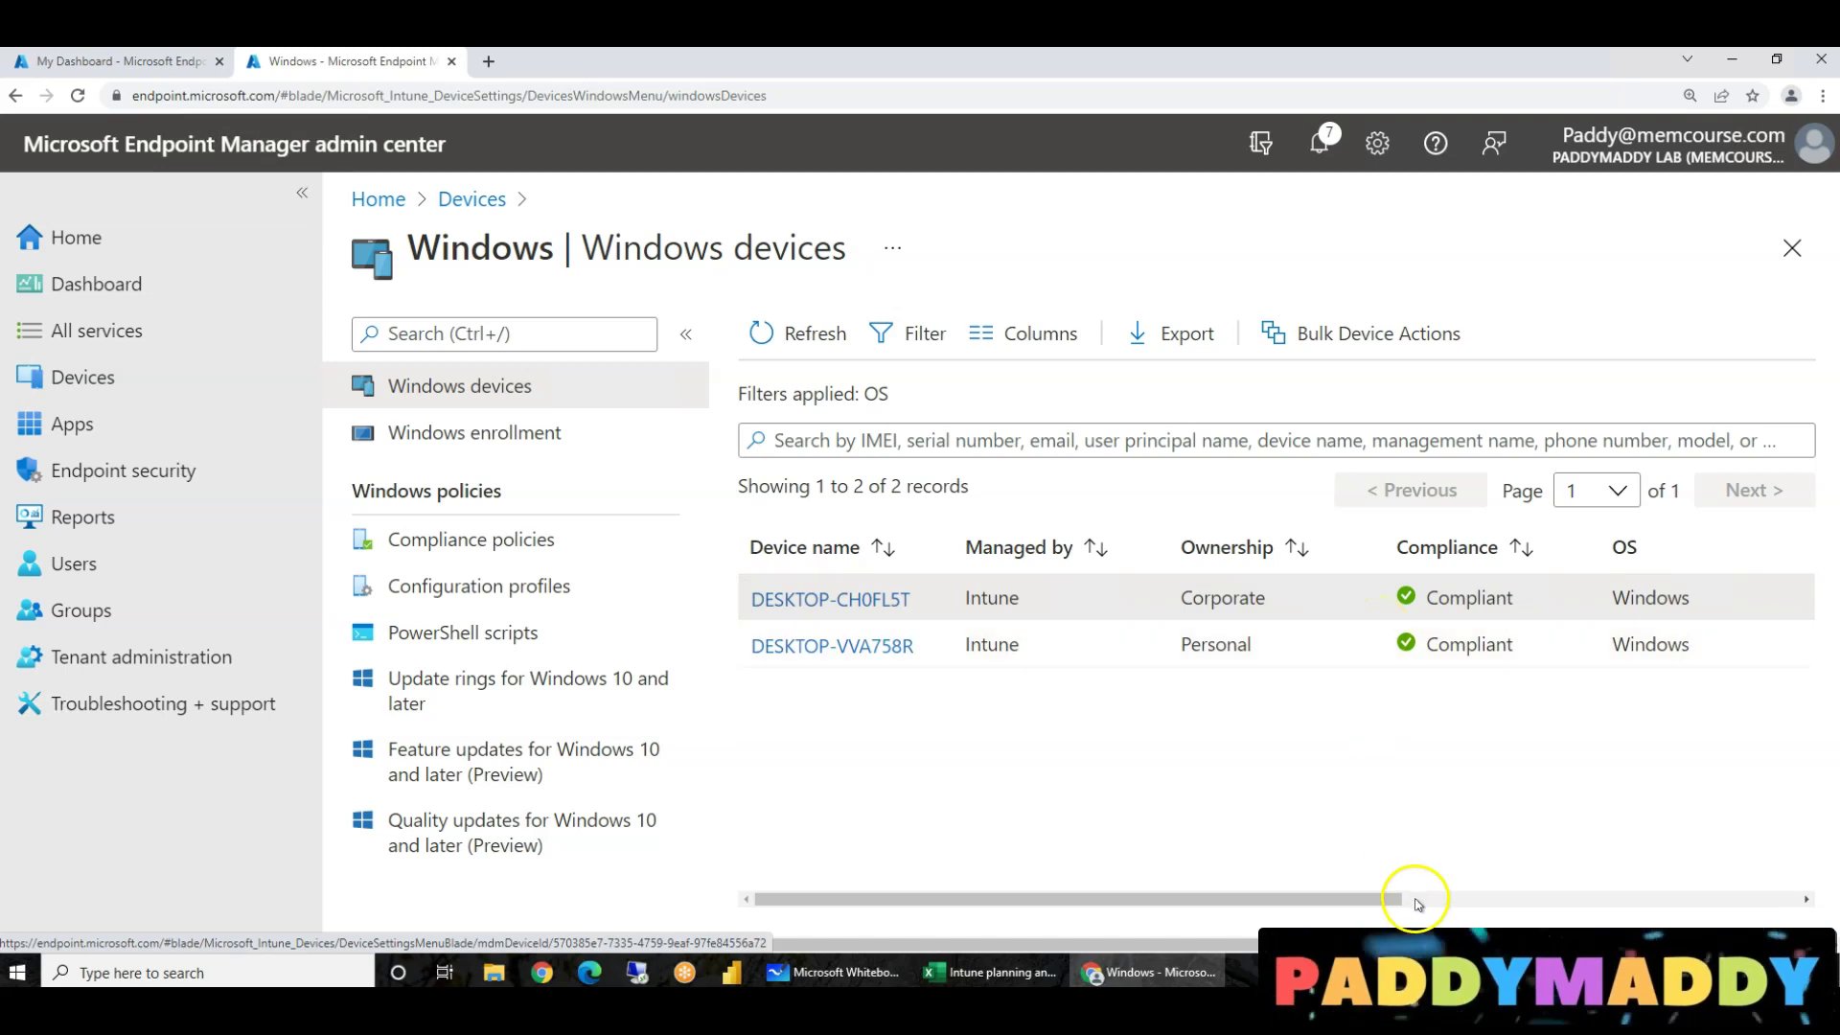
- Reopen DESKTOP-CH0FL5T, sync it three more times, and dismiss the sync notifications
left_click(839, 600)
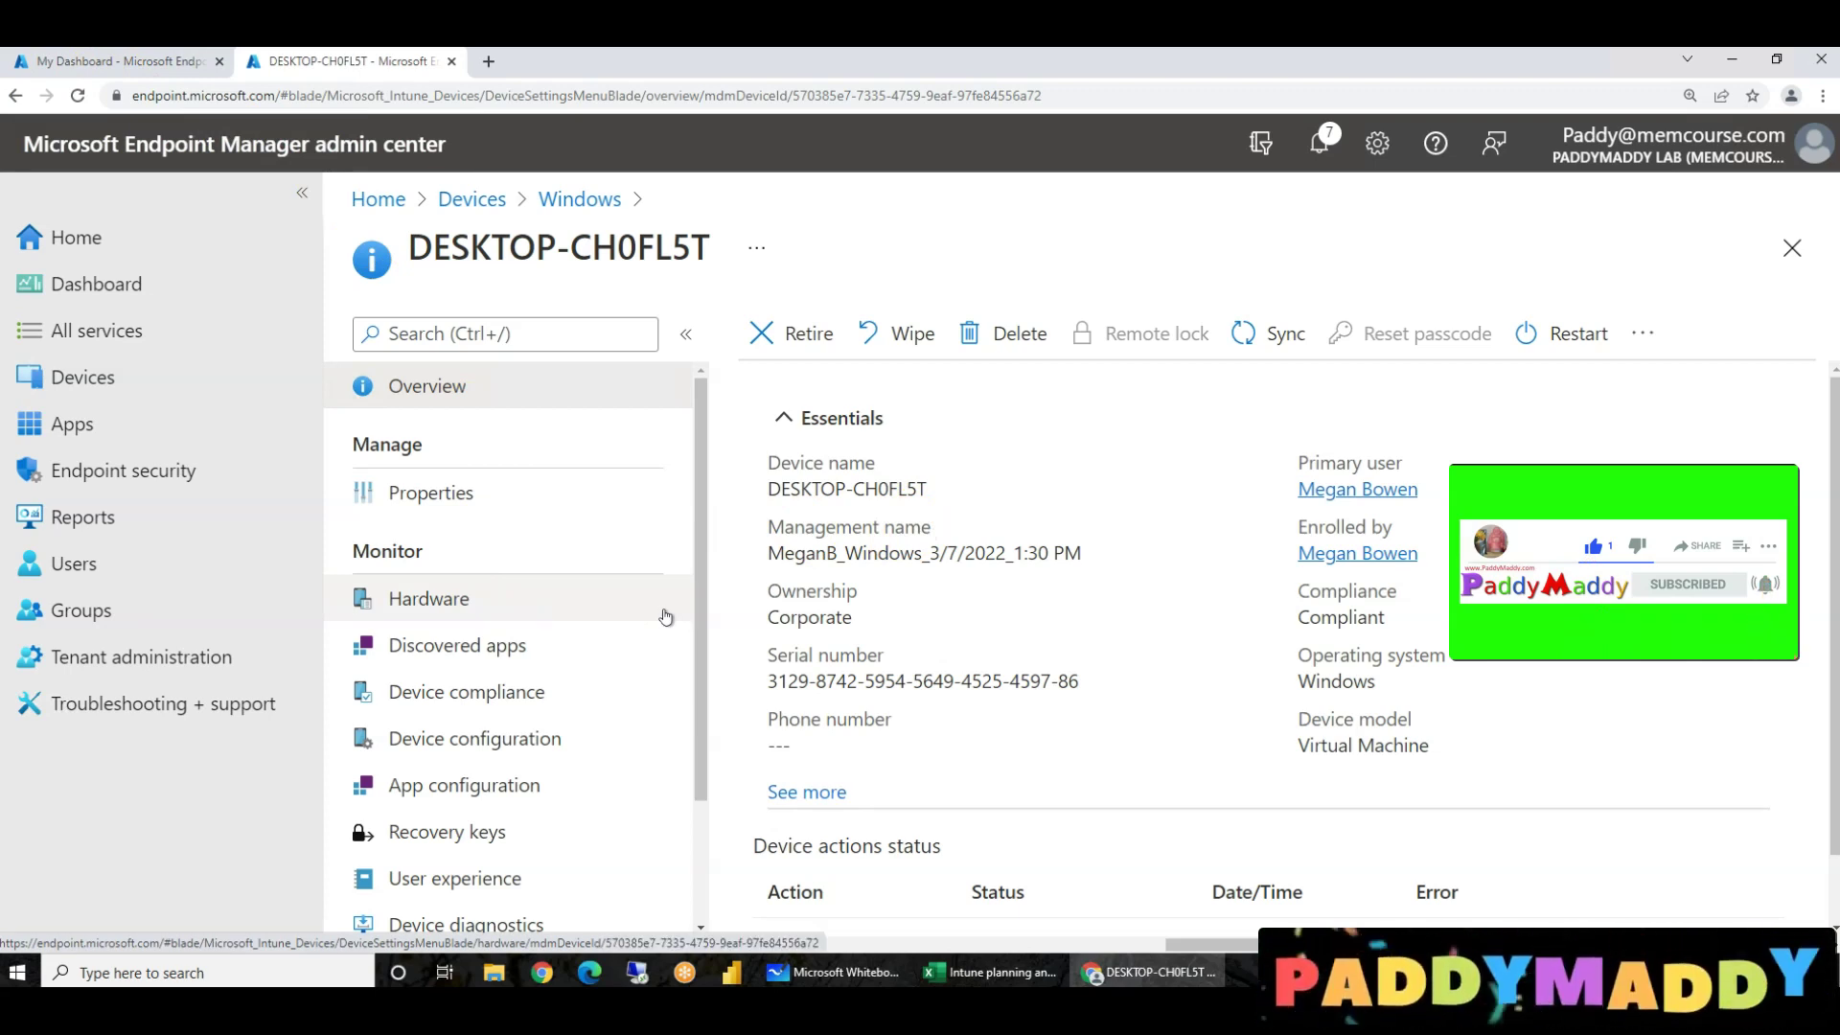
left_click(813, 663)
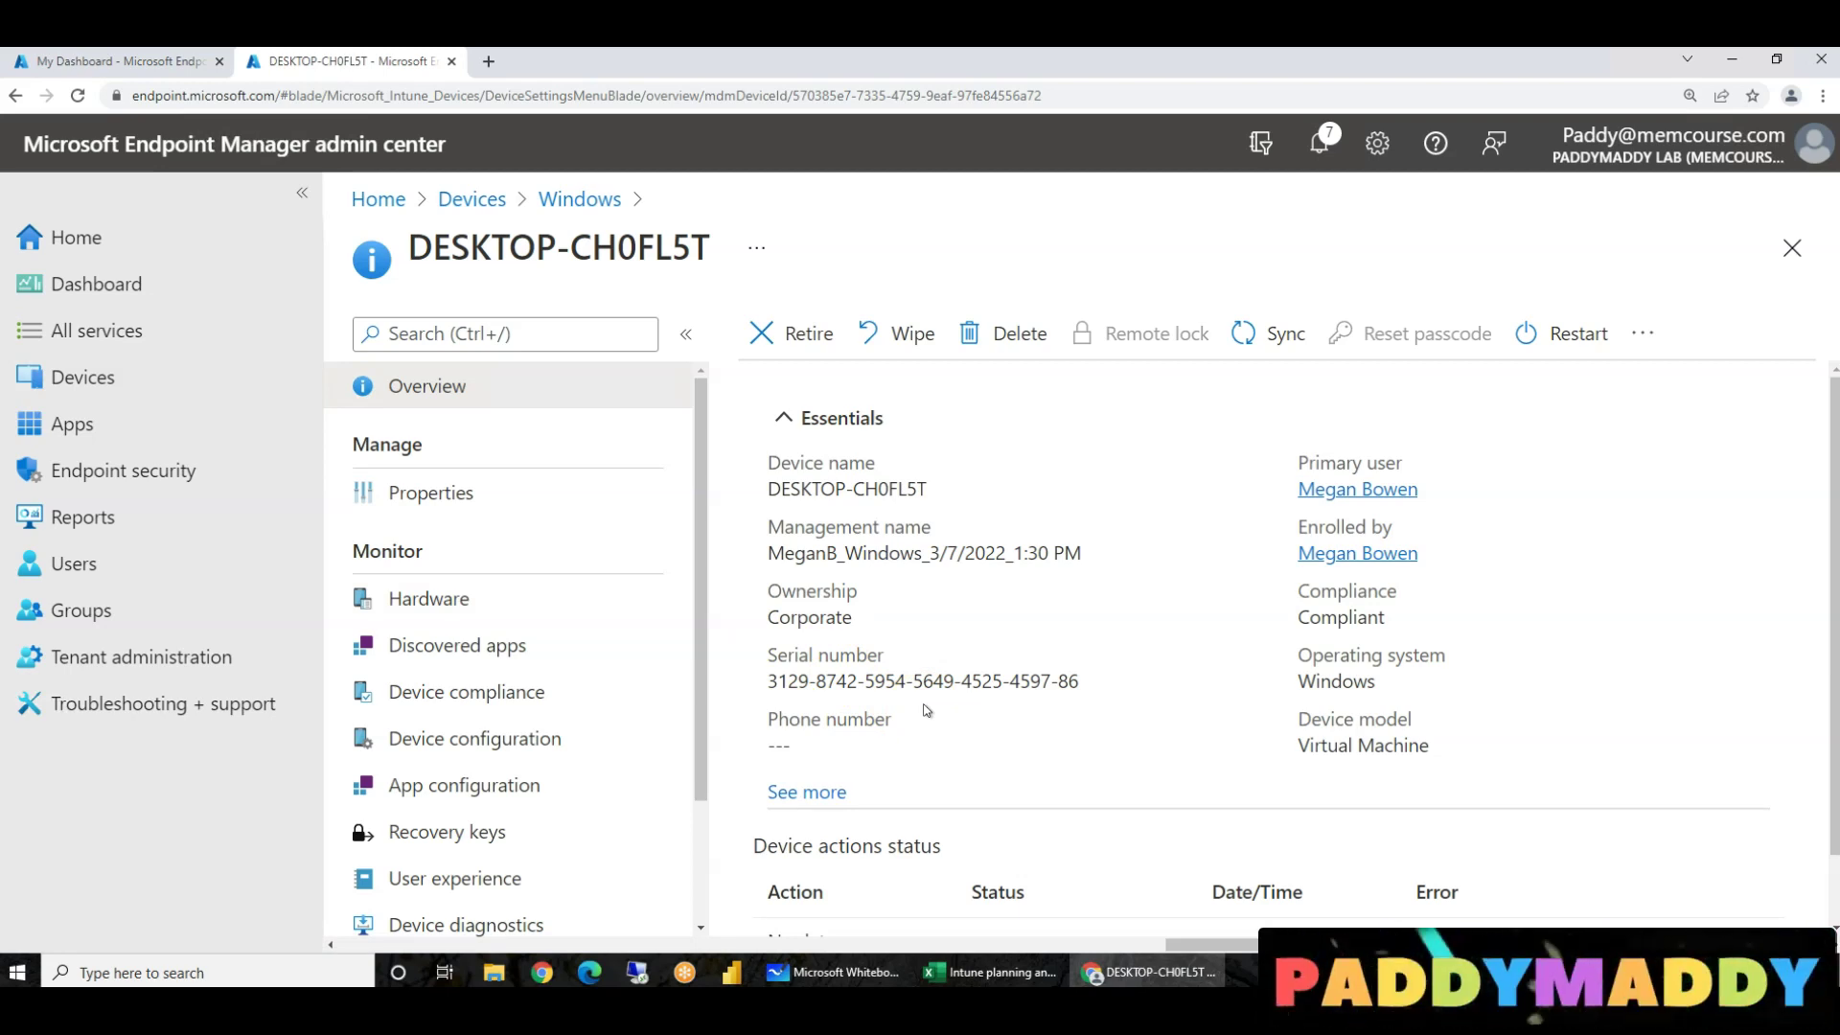
left_click(1271, 334)
left_click(801, 522)
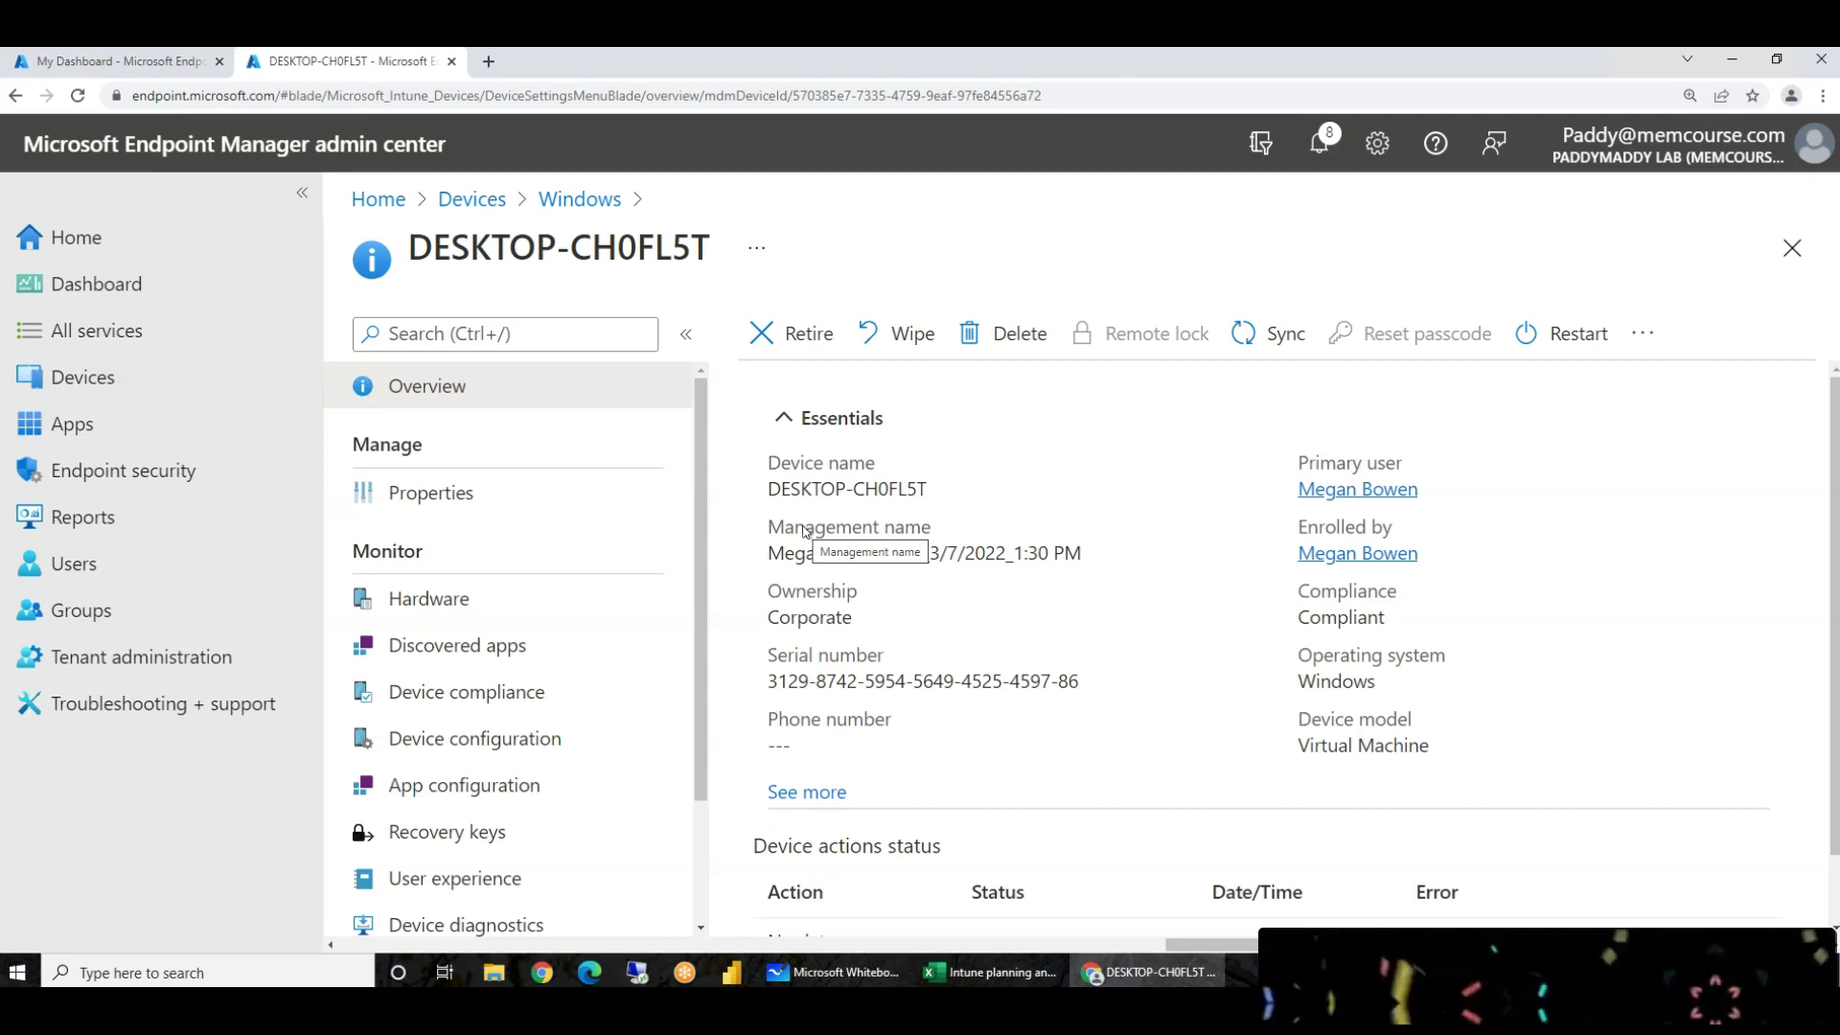
left_click(1259, 345)
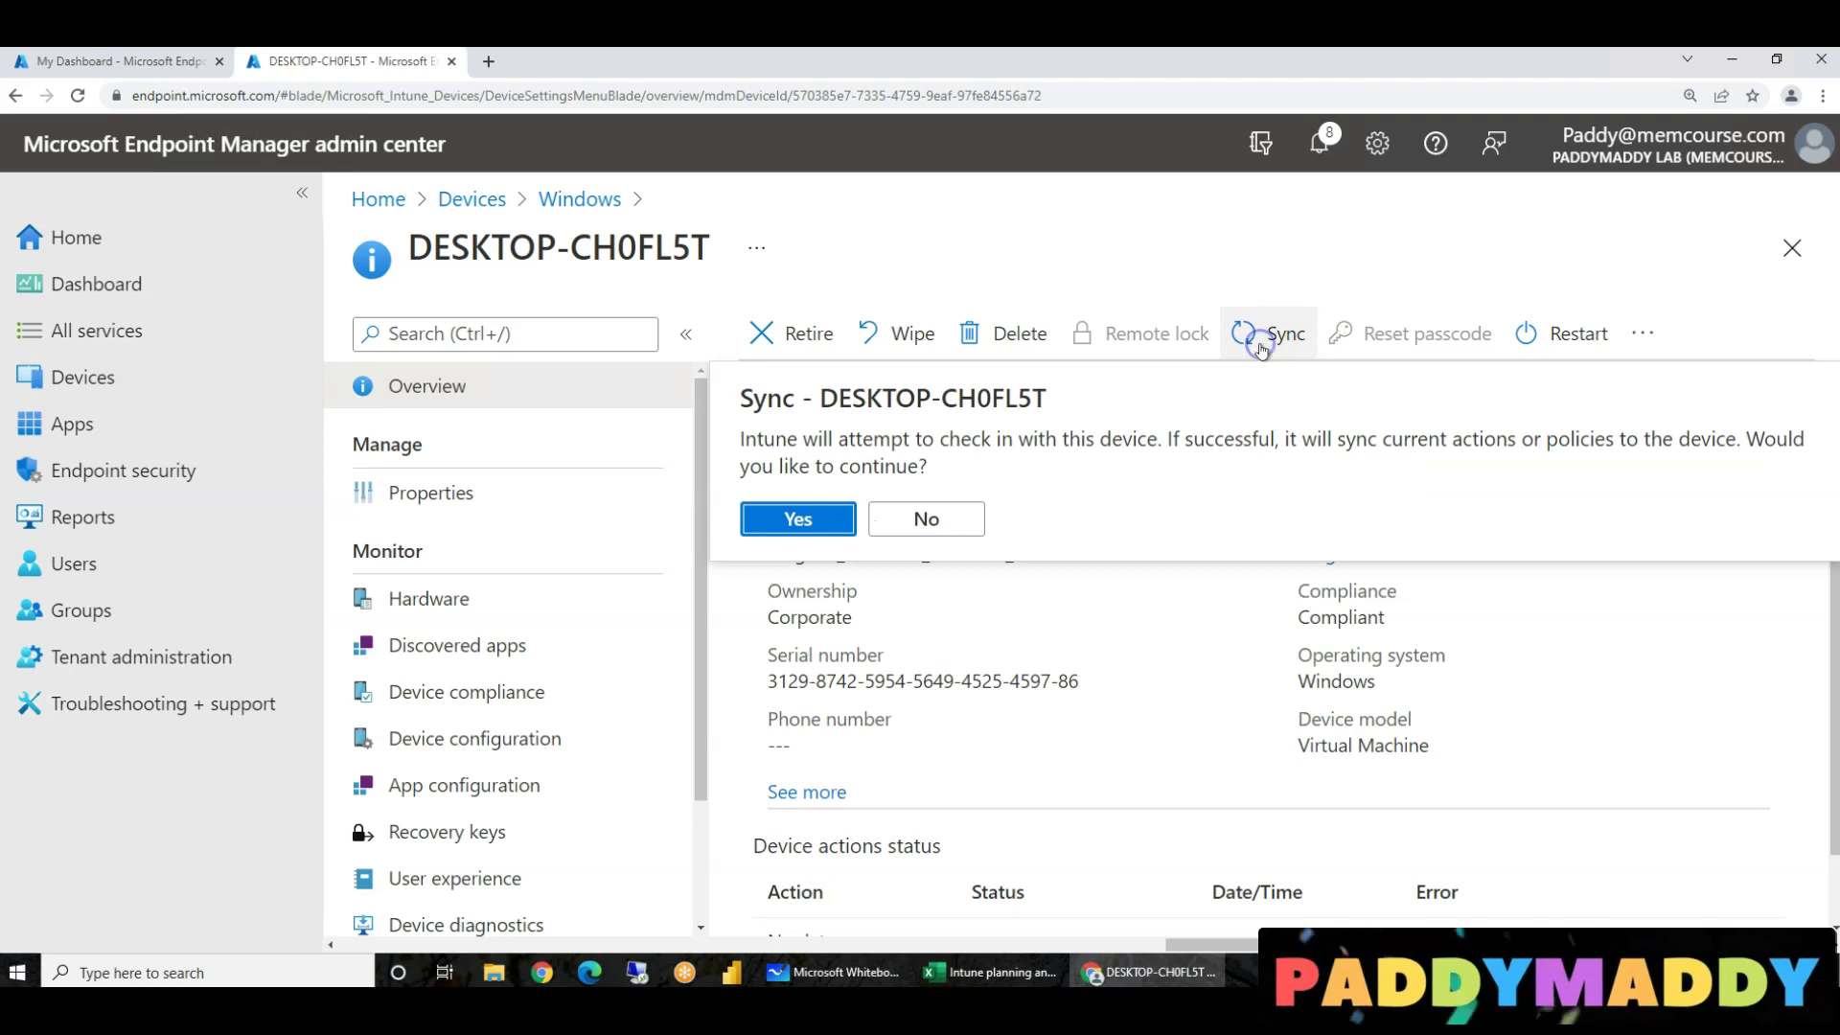
left_click(815, 521)
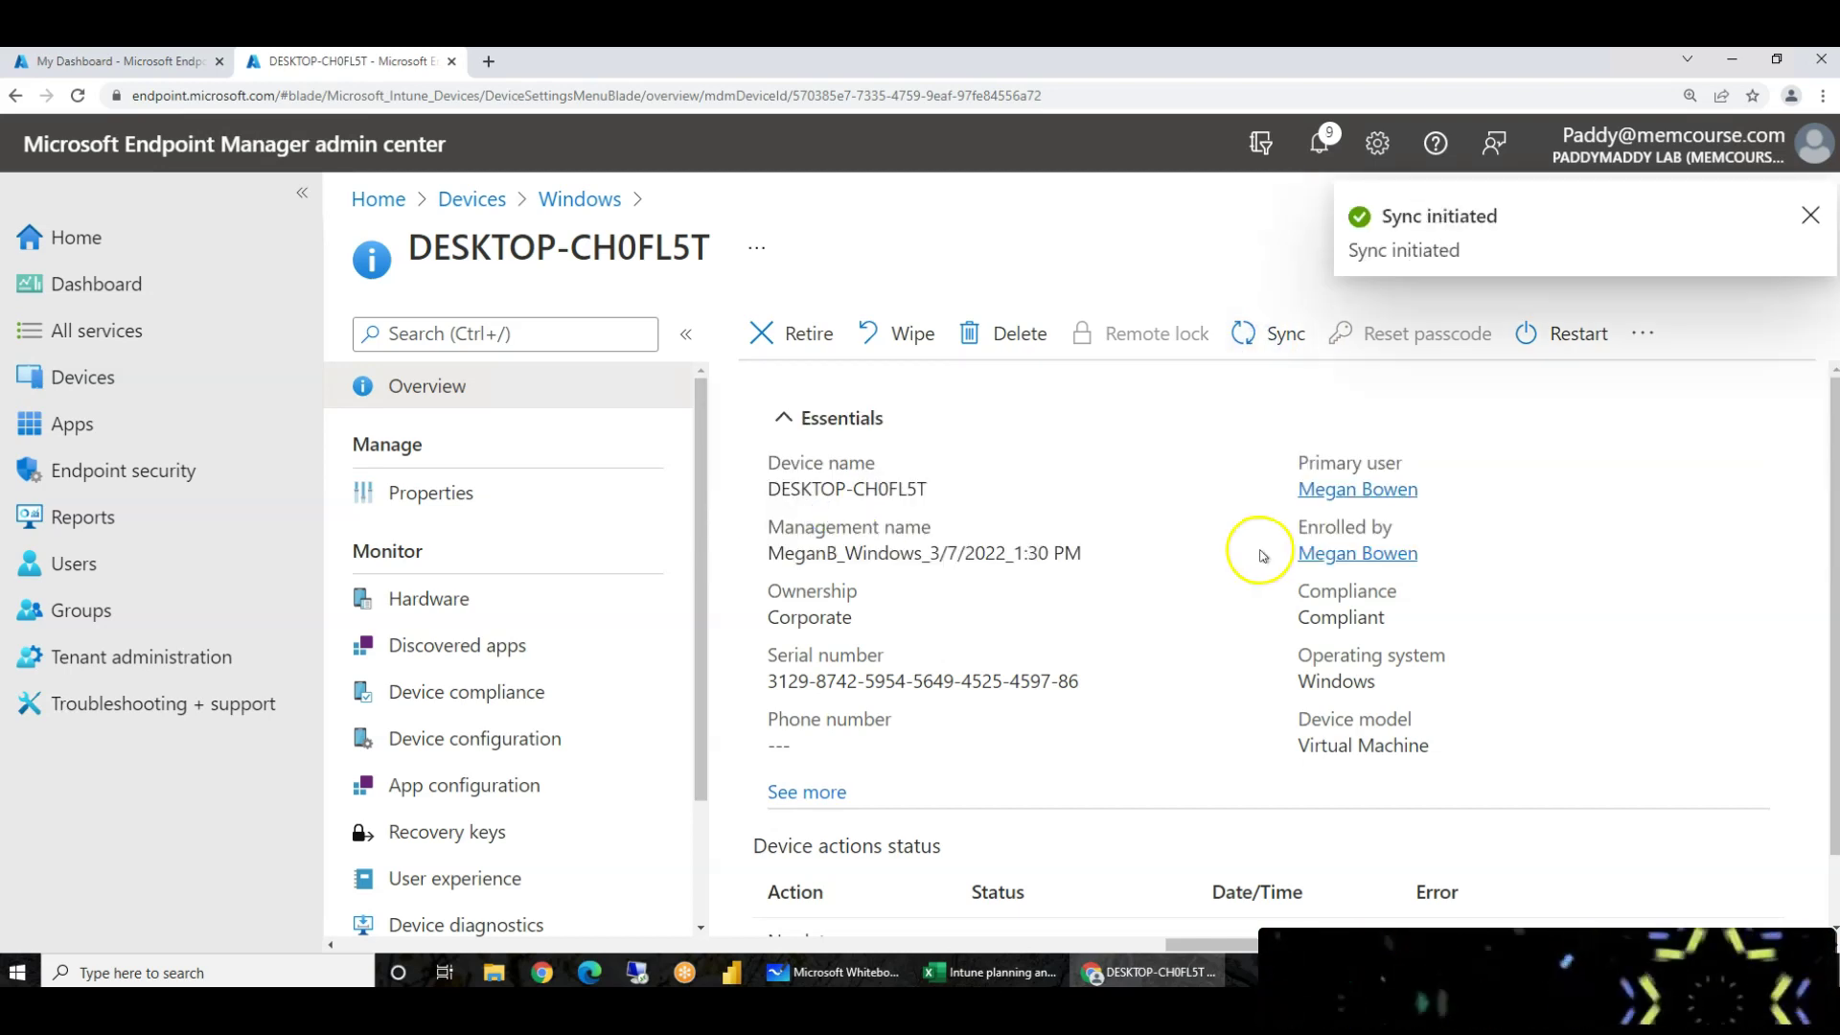
left_click(1263, 335)
left_click(784, 515)
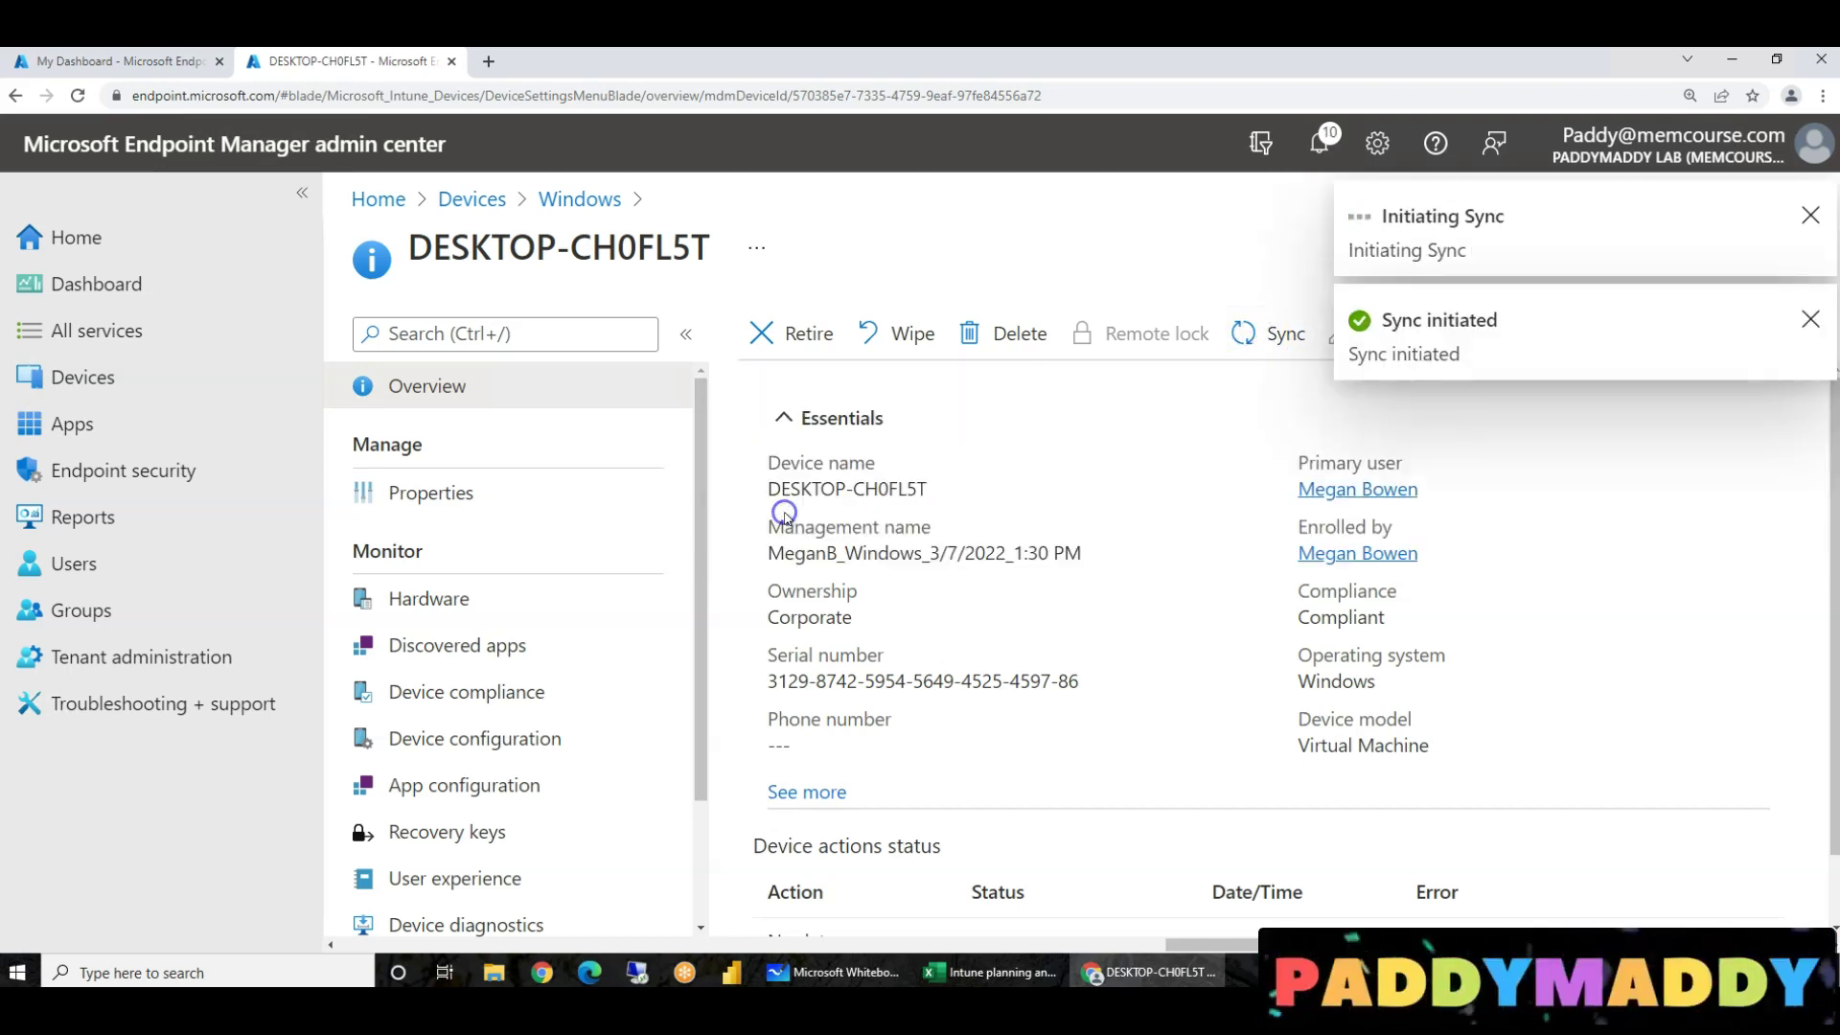
left_click(1810, 320)
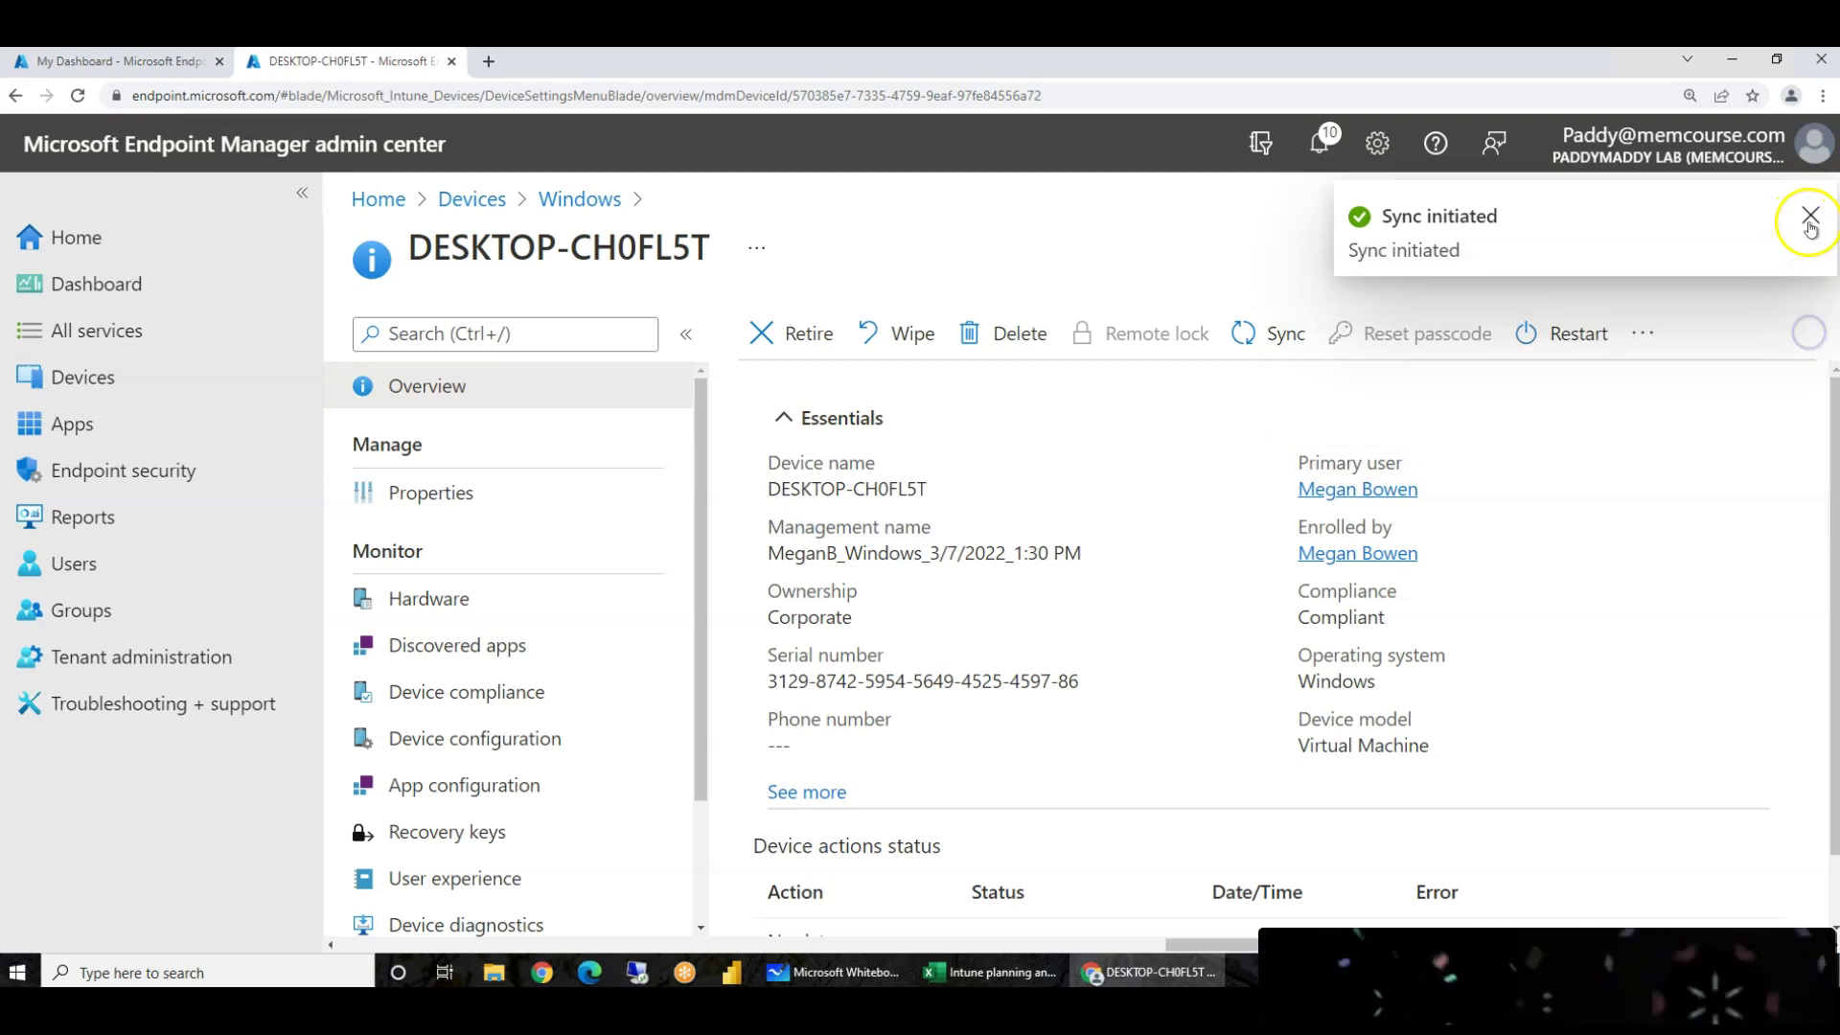
left_click(1810, 221)
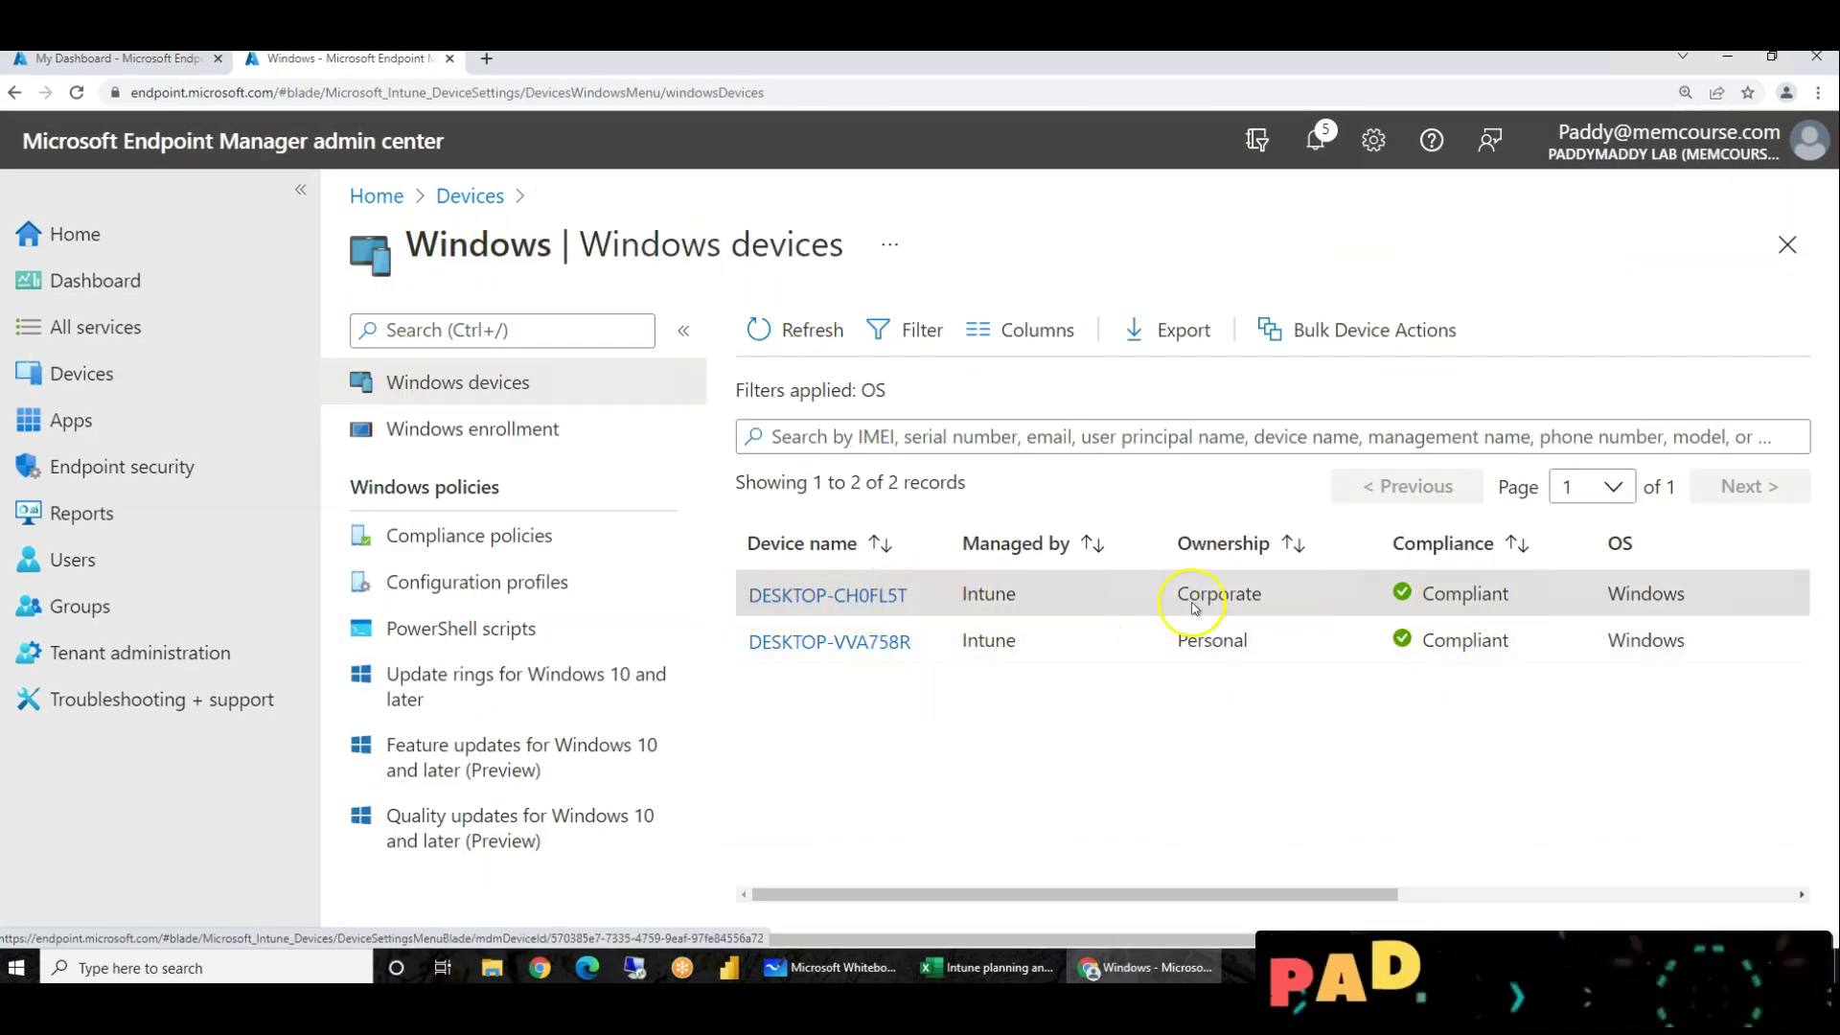
- Examine the evaluation details for the Firewall Must be Enabled profile under the filter evaluation of DESKTOP-CH0FL5T
left_click(852, 604)
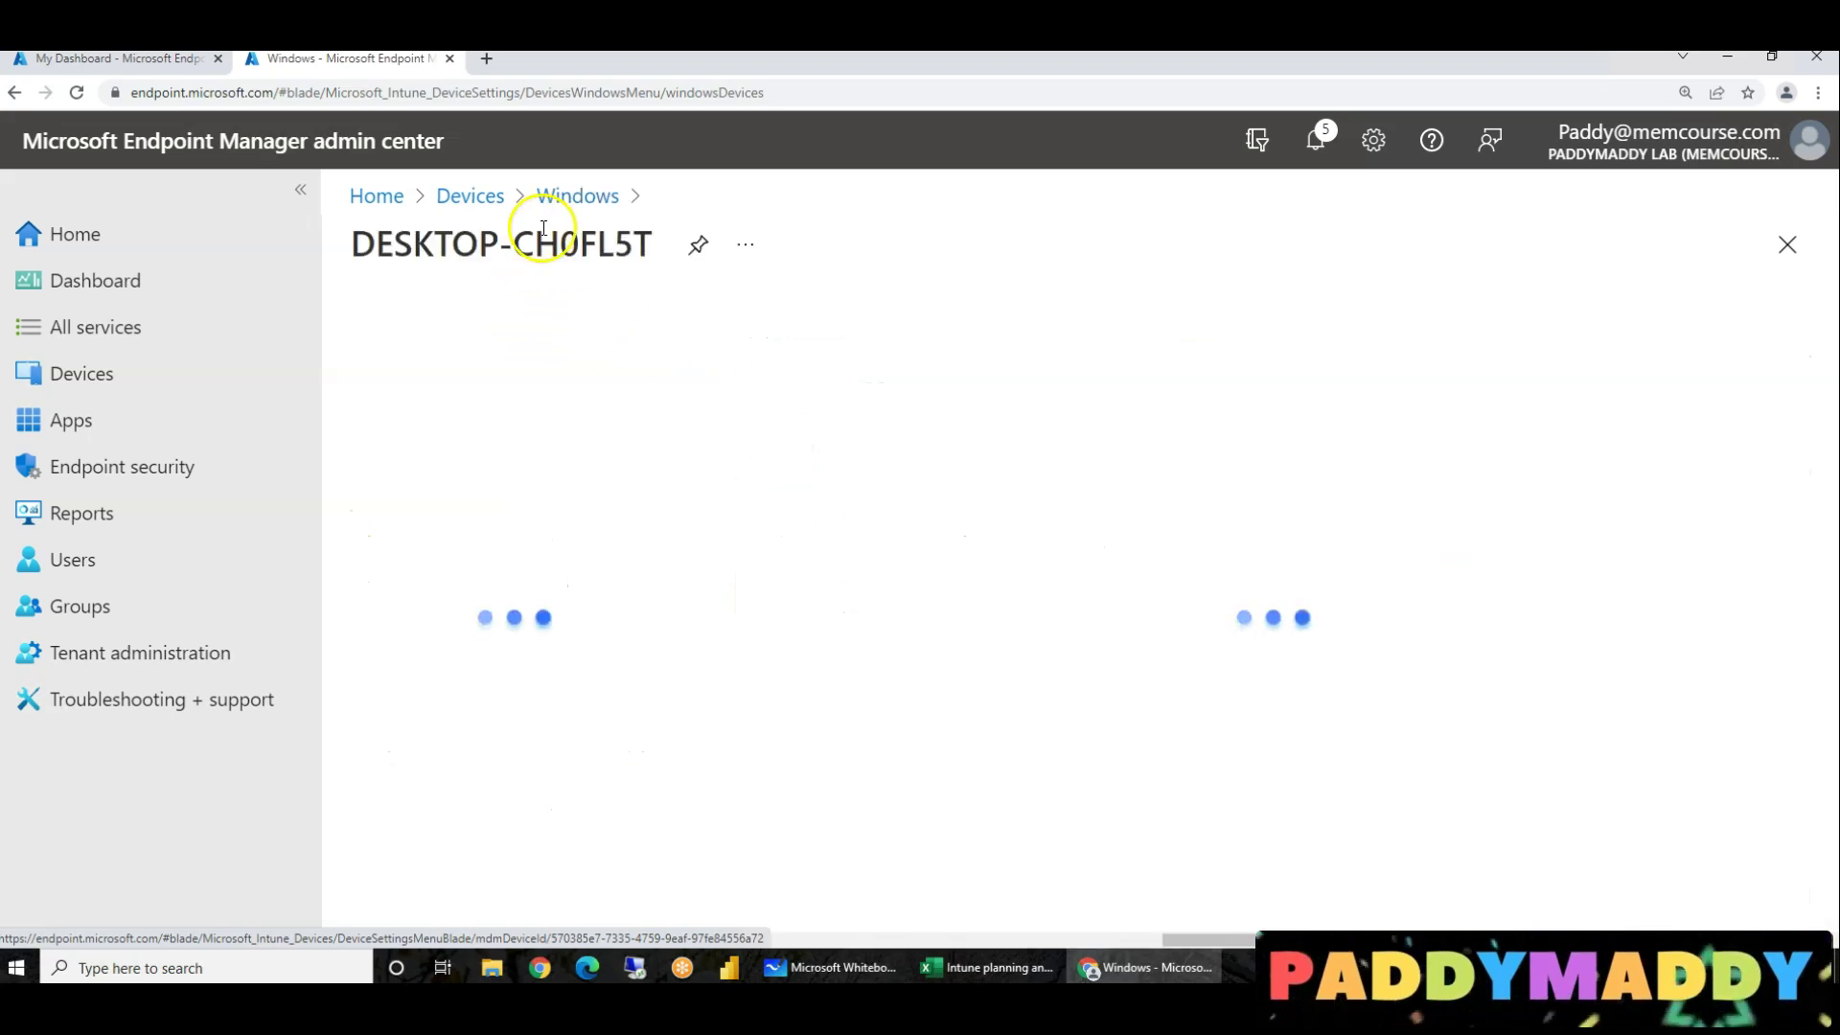
scroll(546, 690, "down", 3)
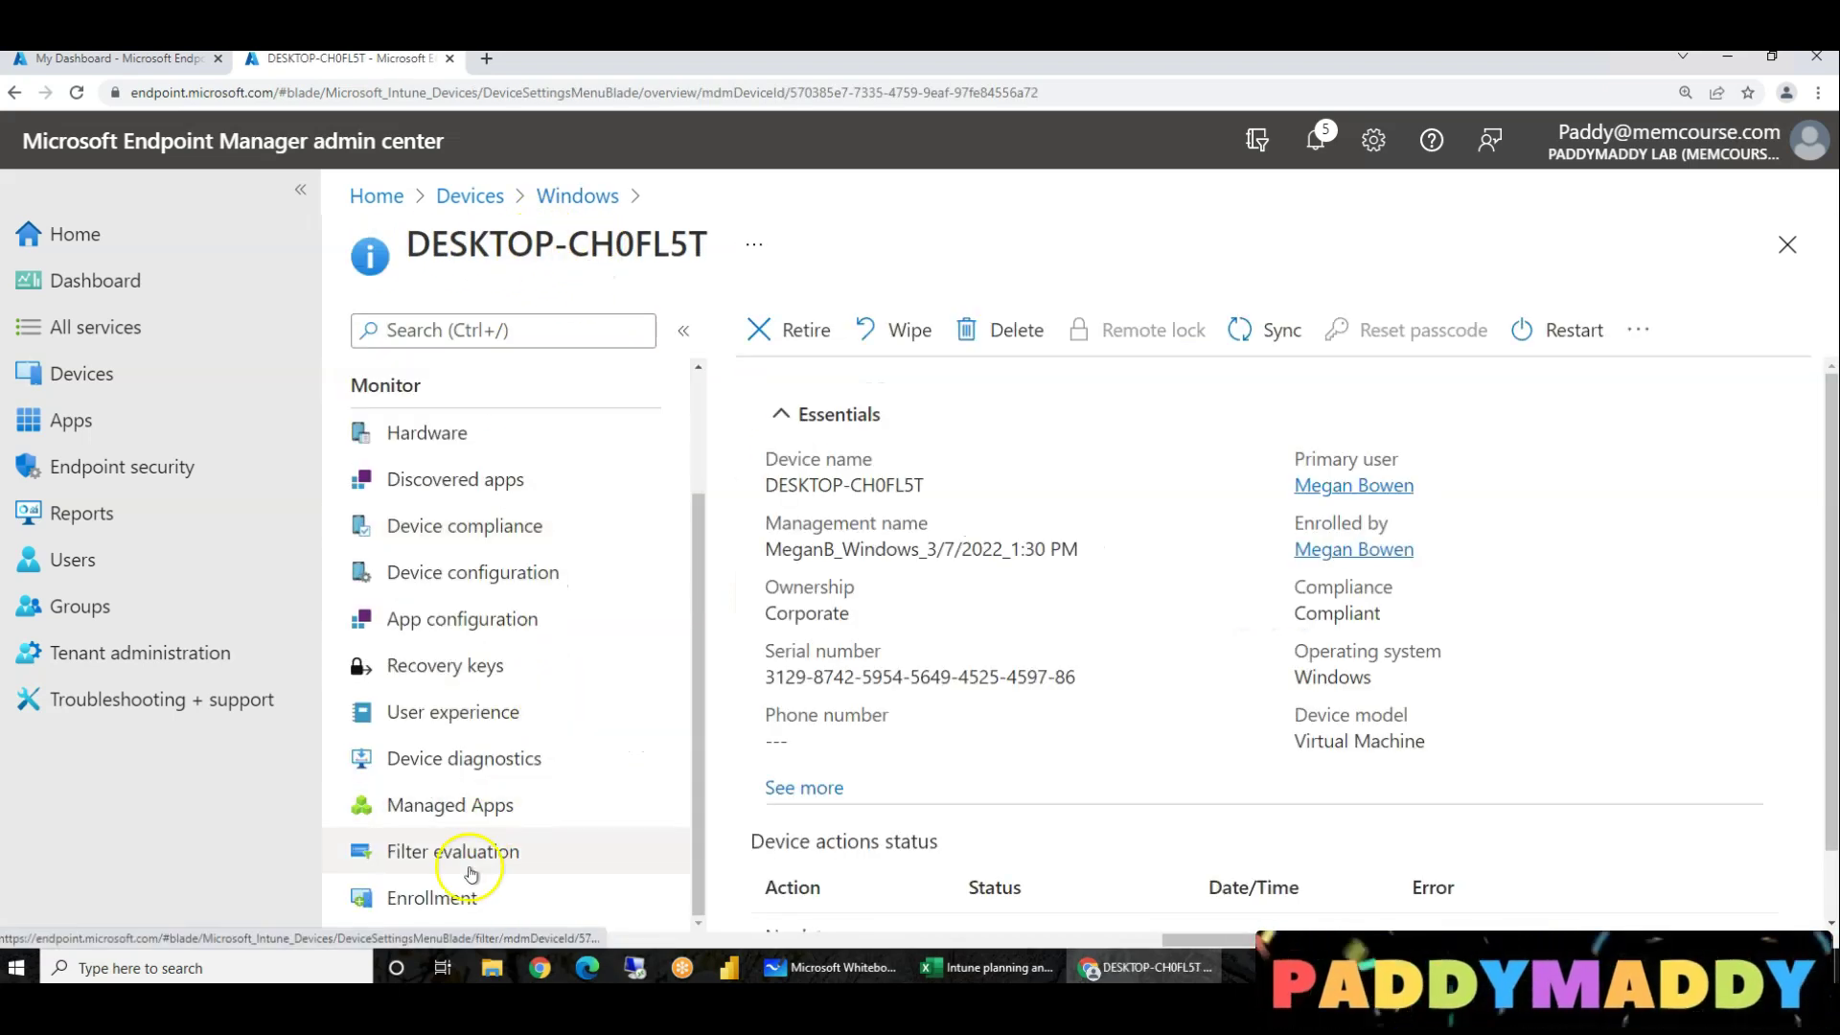
left_click(420, 849)
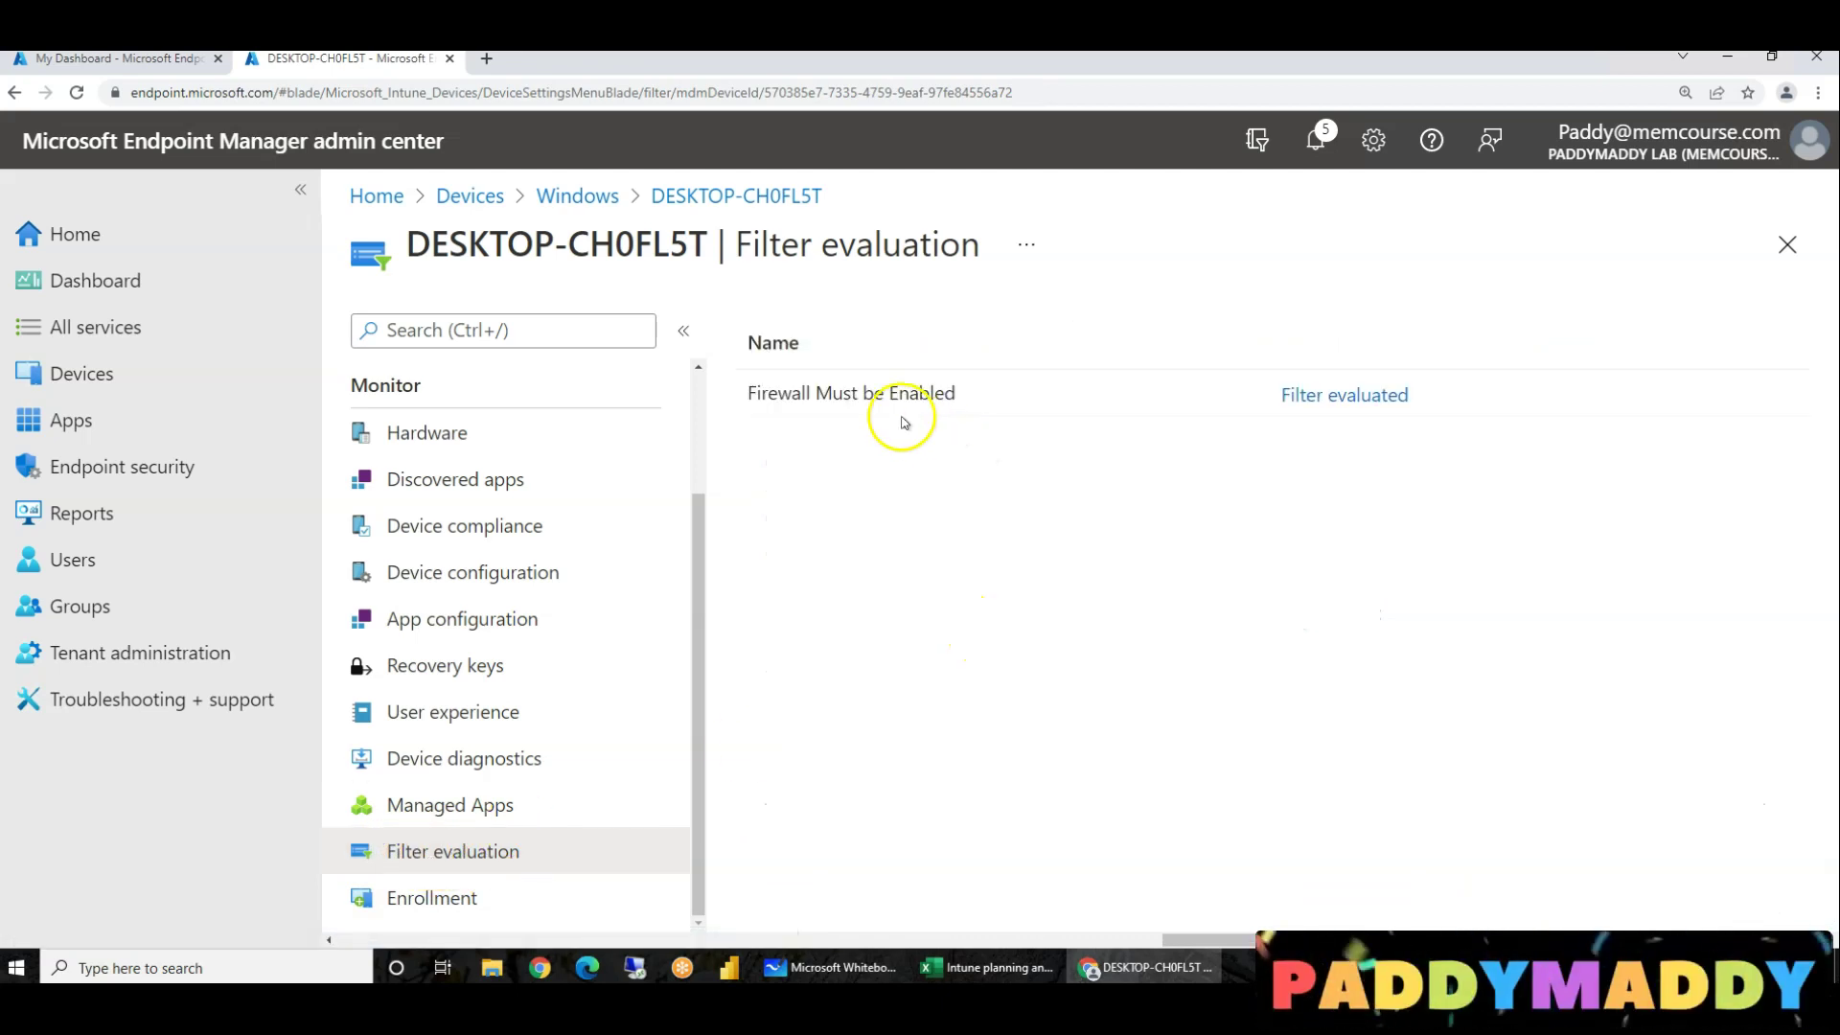
triple_click(826, 401)
left_click(1344, 394)
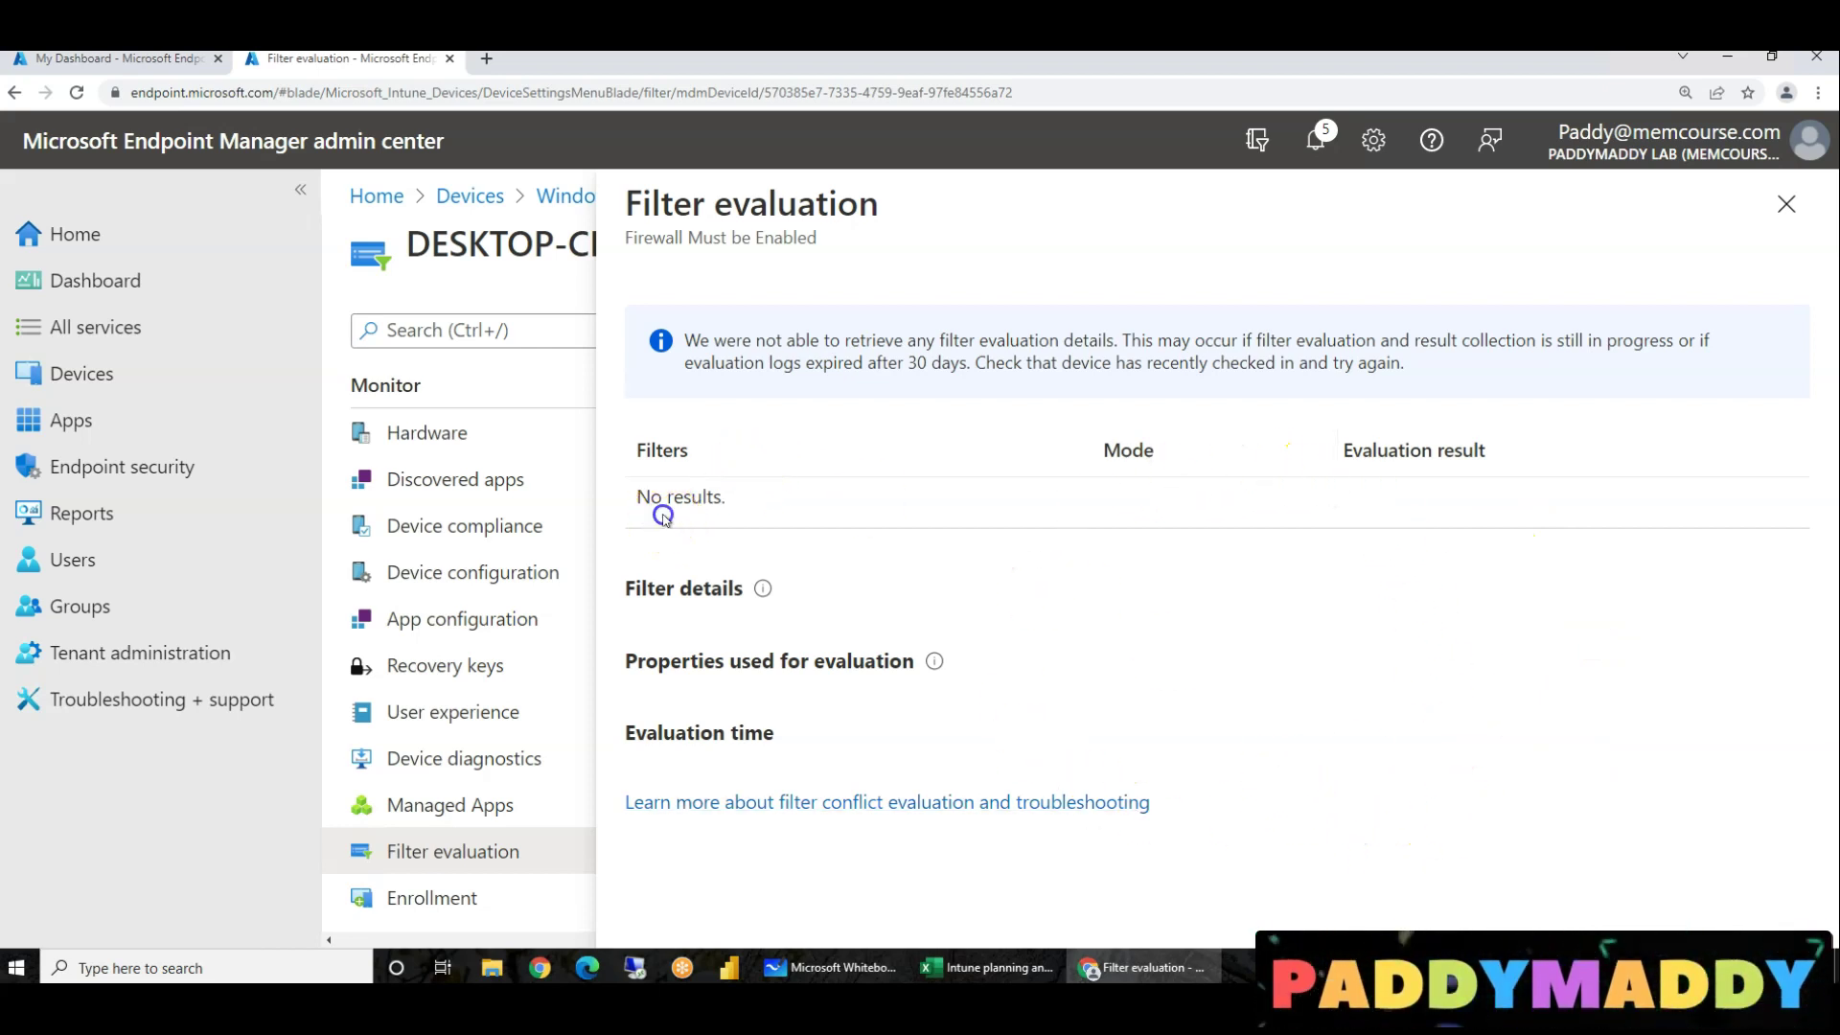
left_click_drag(660, 498, 782, 513)
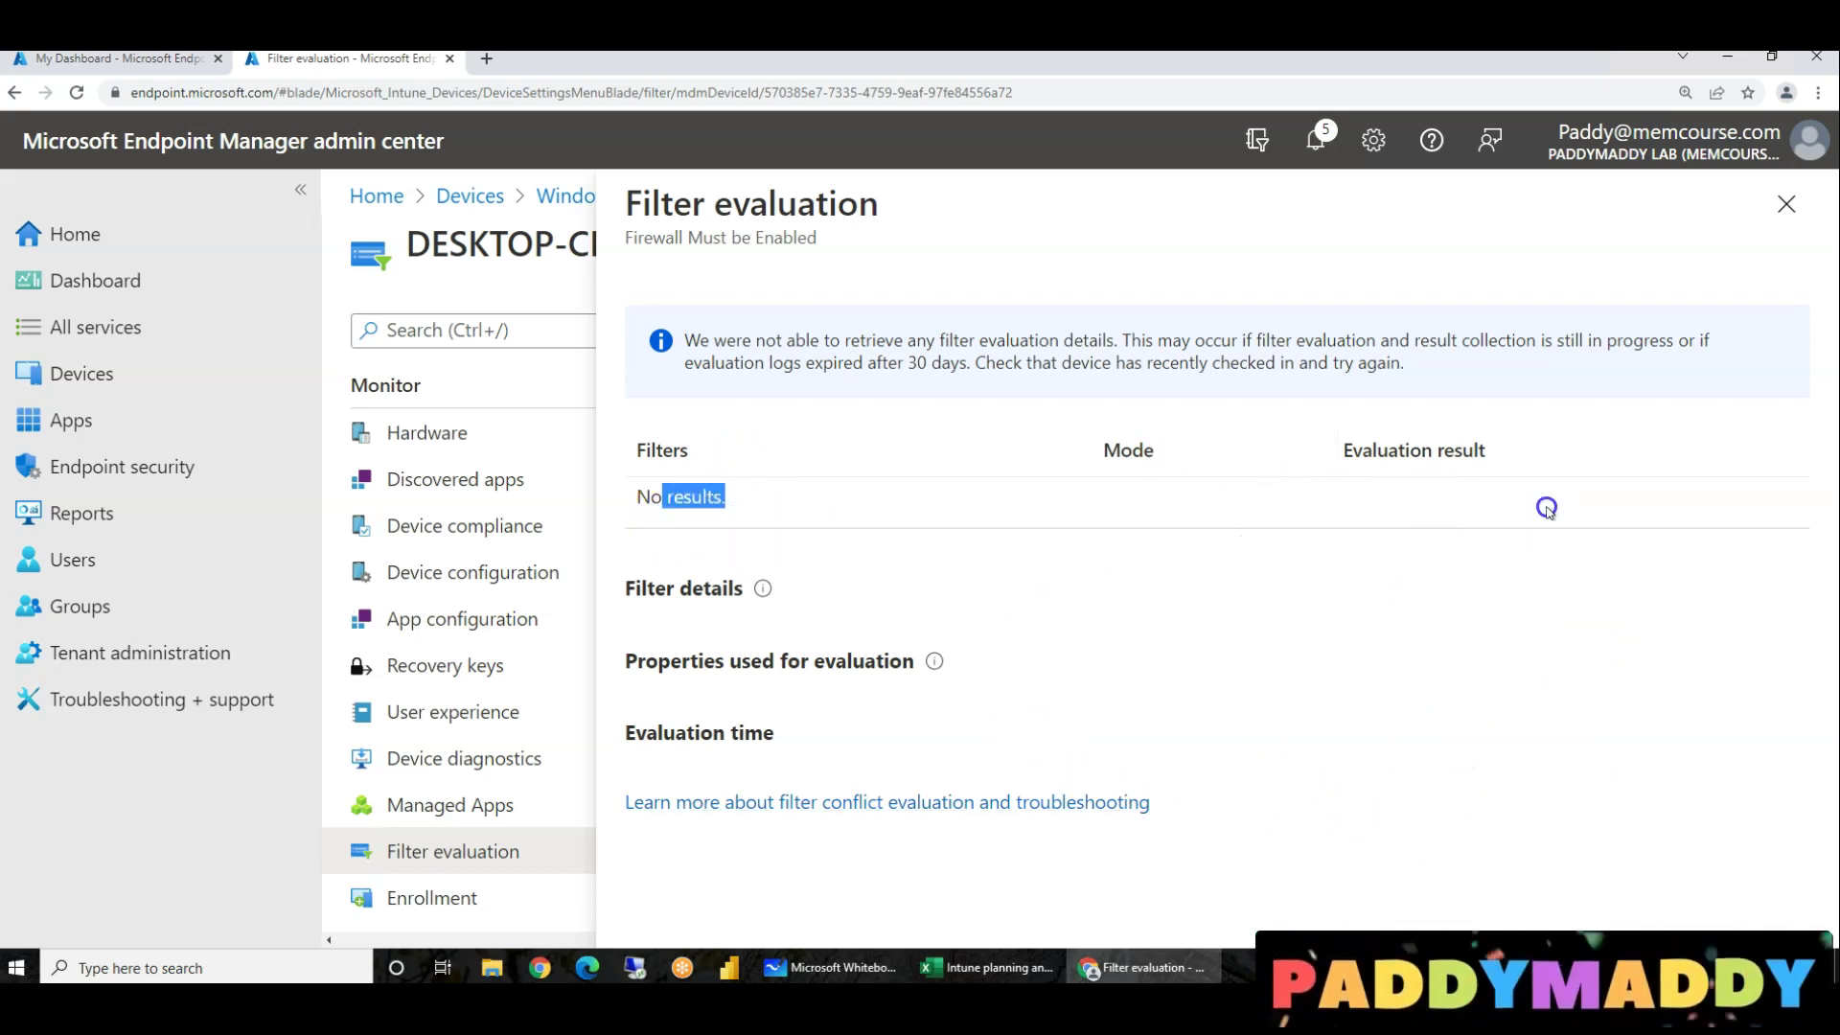
left_click(1463, 713)
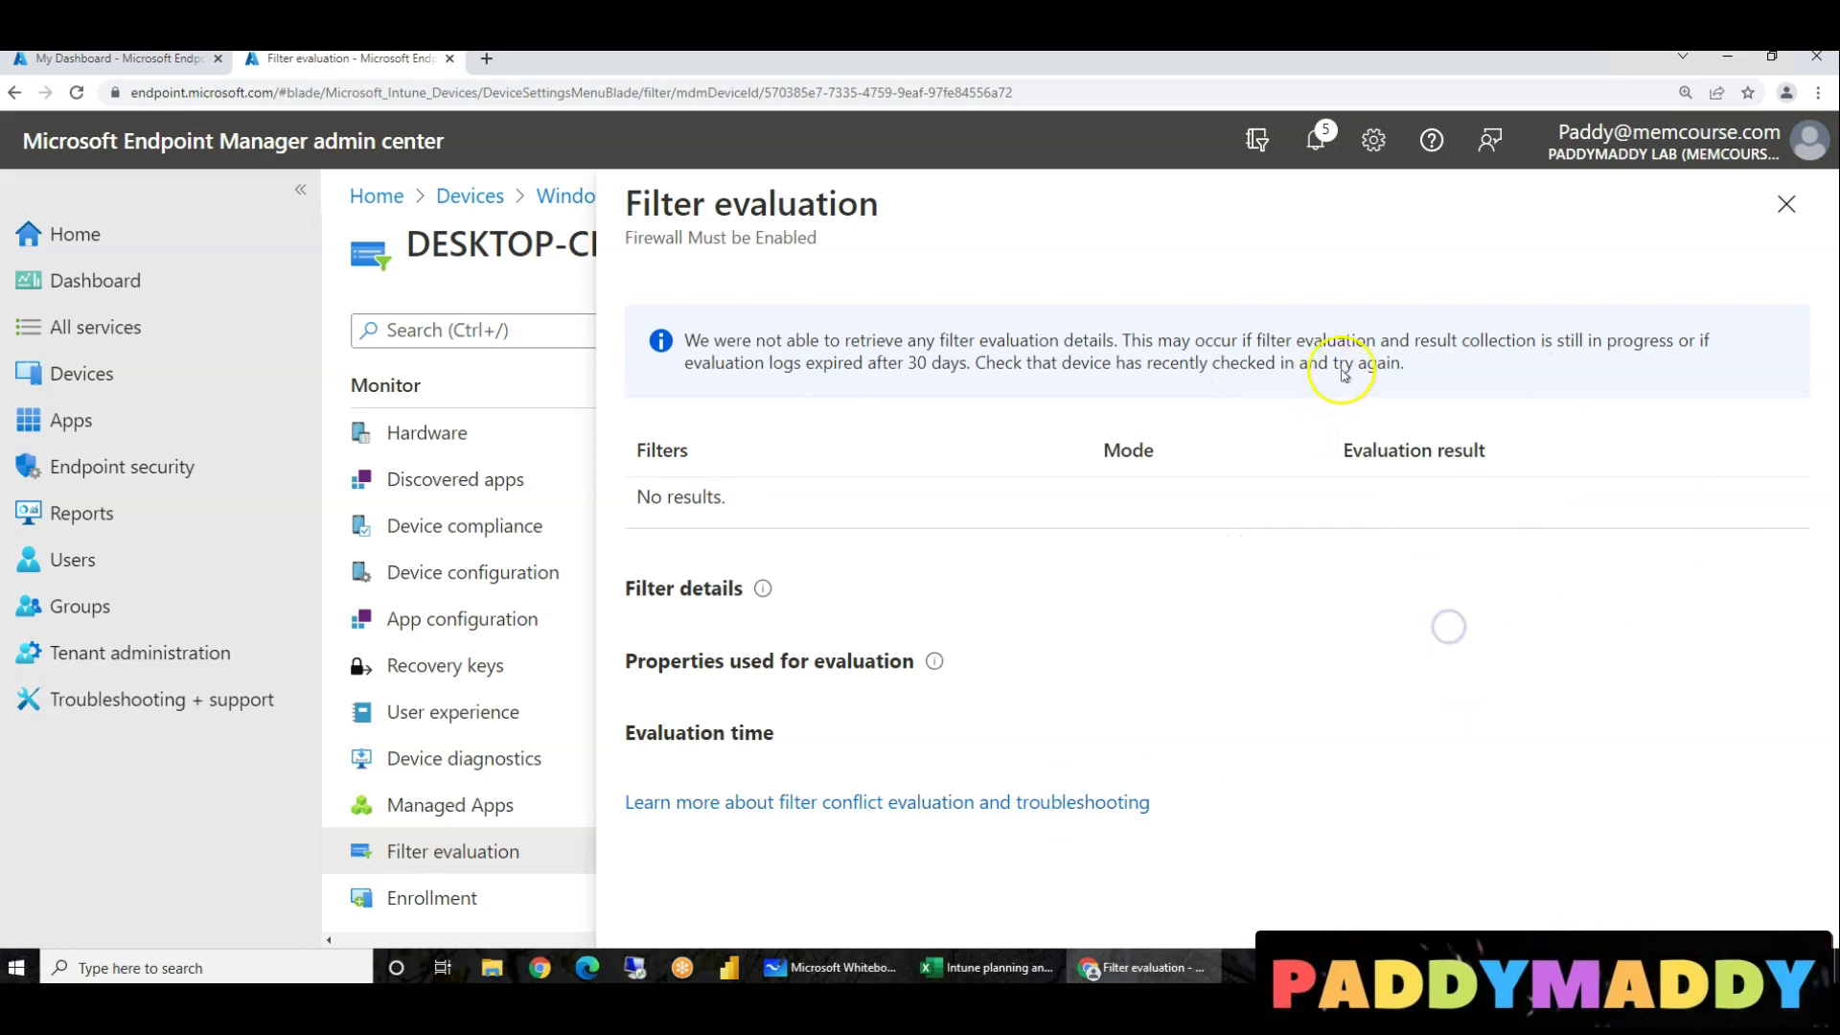
left_click_drag(1561, 354, 1606, 335)
left_click(1618, 634)
key("Escape")
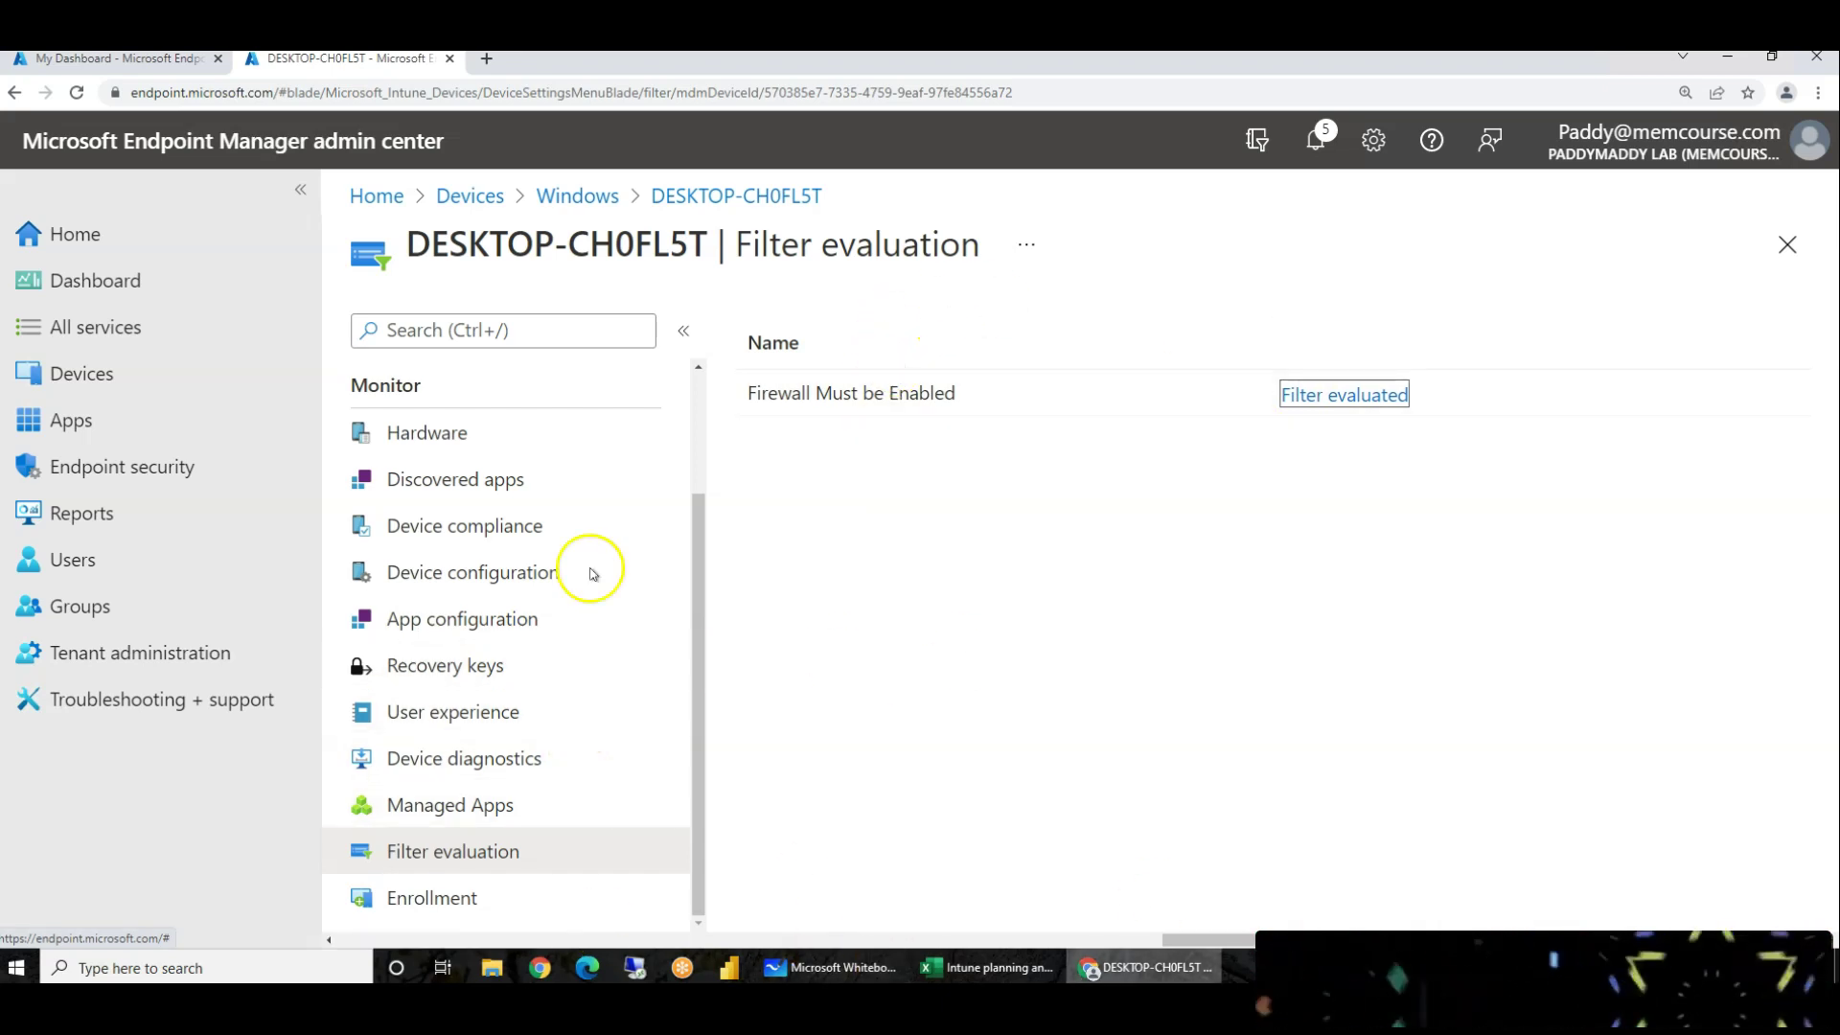
- Recheck the filter evaluation of the personal device DESKTOP-VVA758R and return to the Windows devices list
scroll(604, 584, "up", 2)
left_click(592, 192)
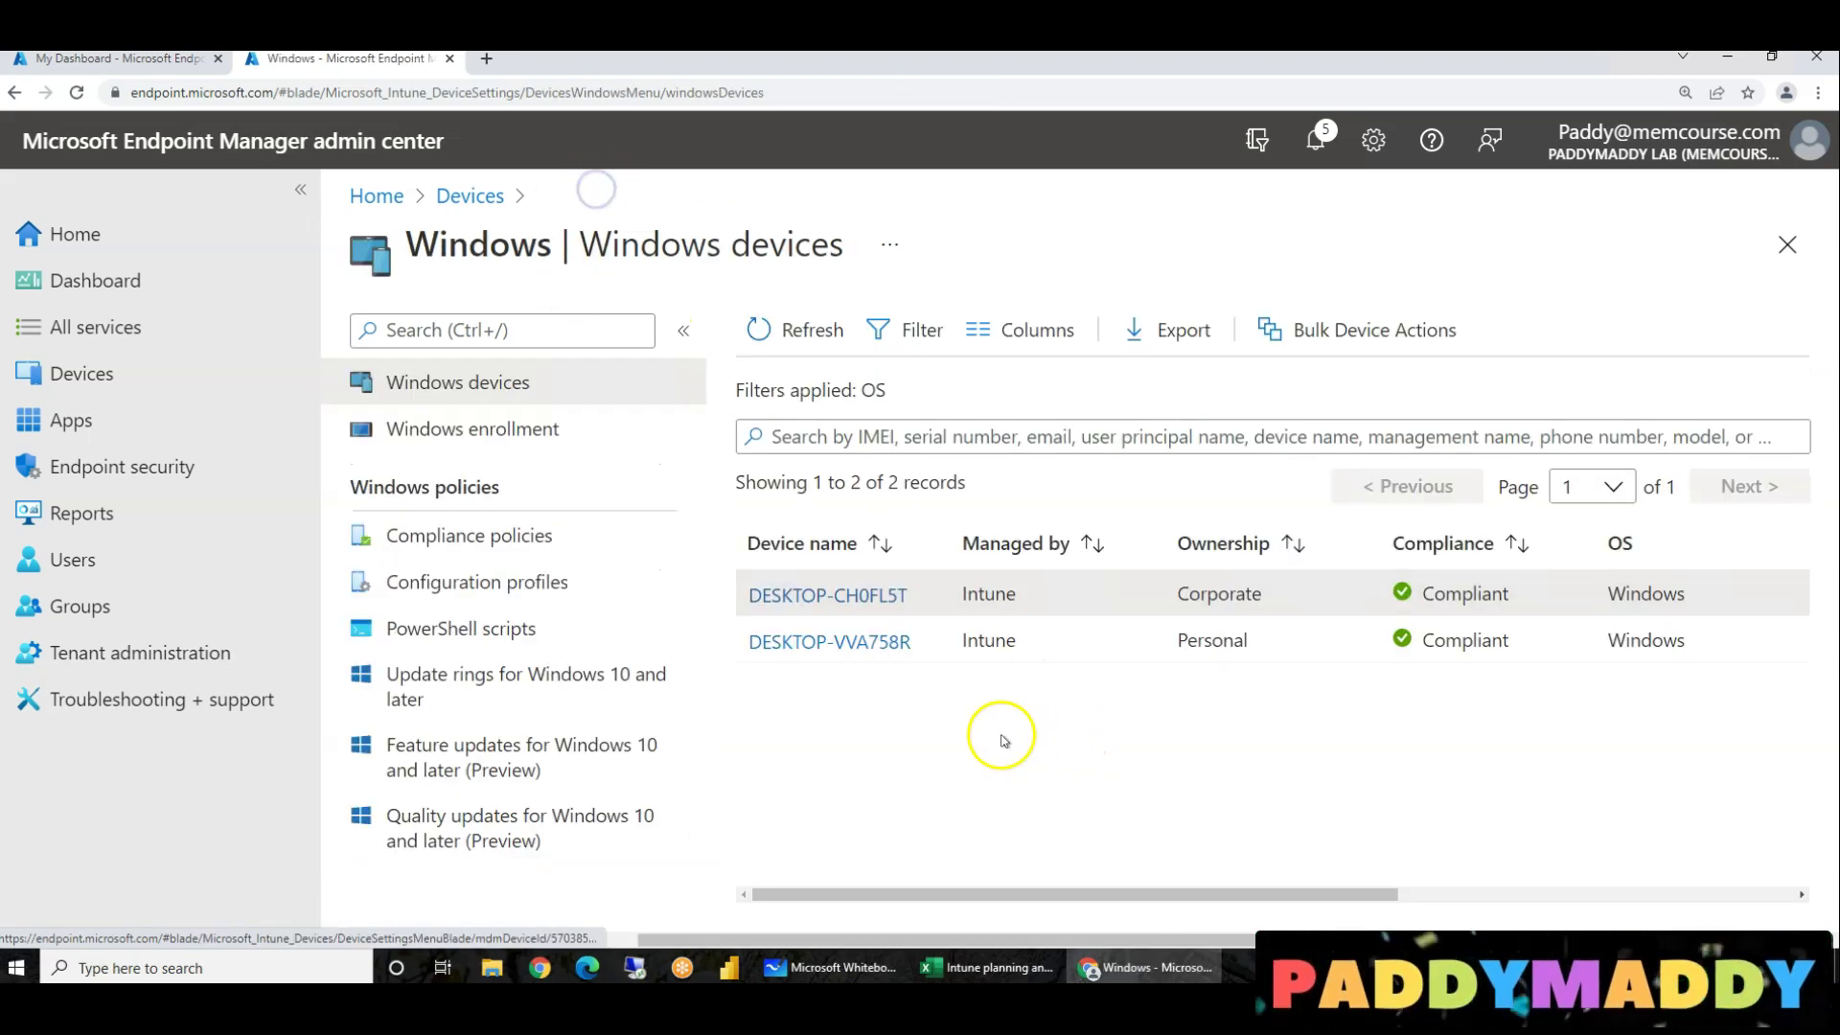
left_click(830, 641)
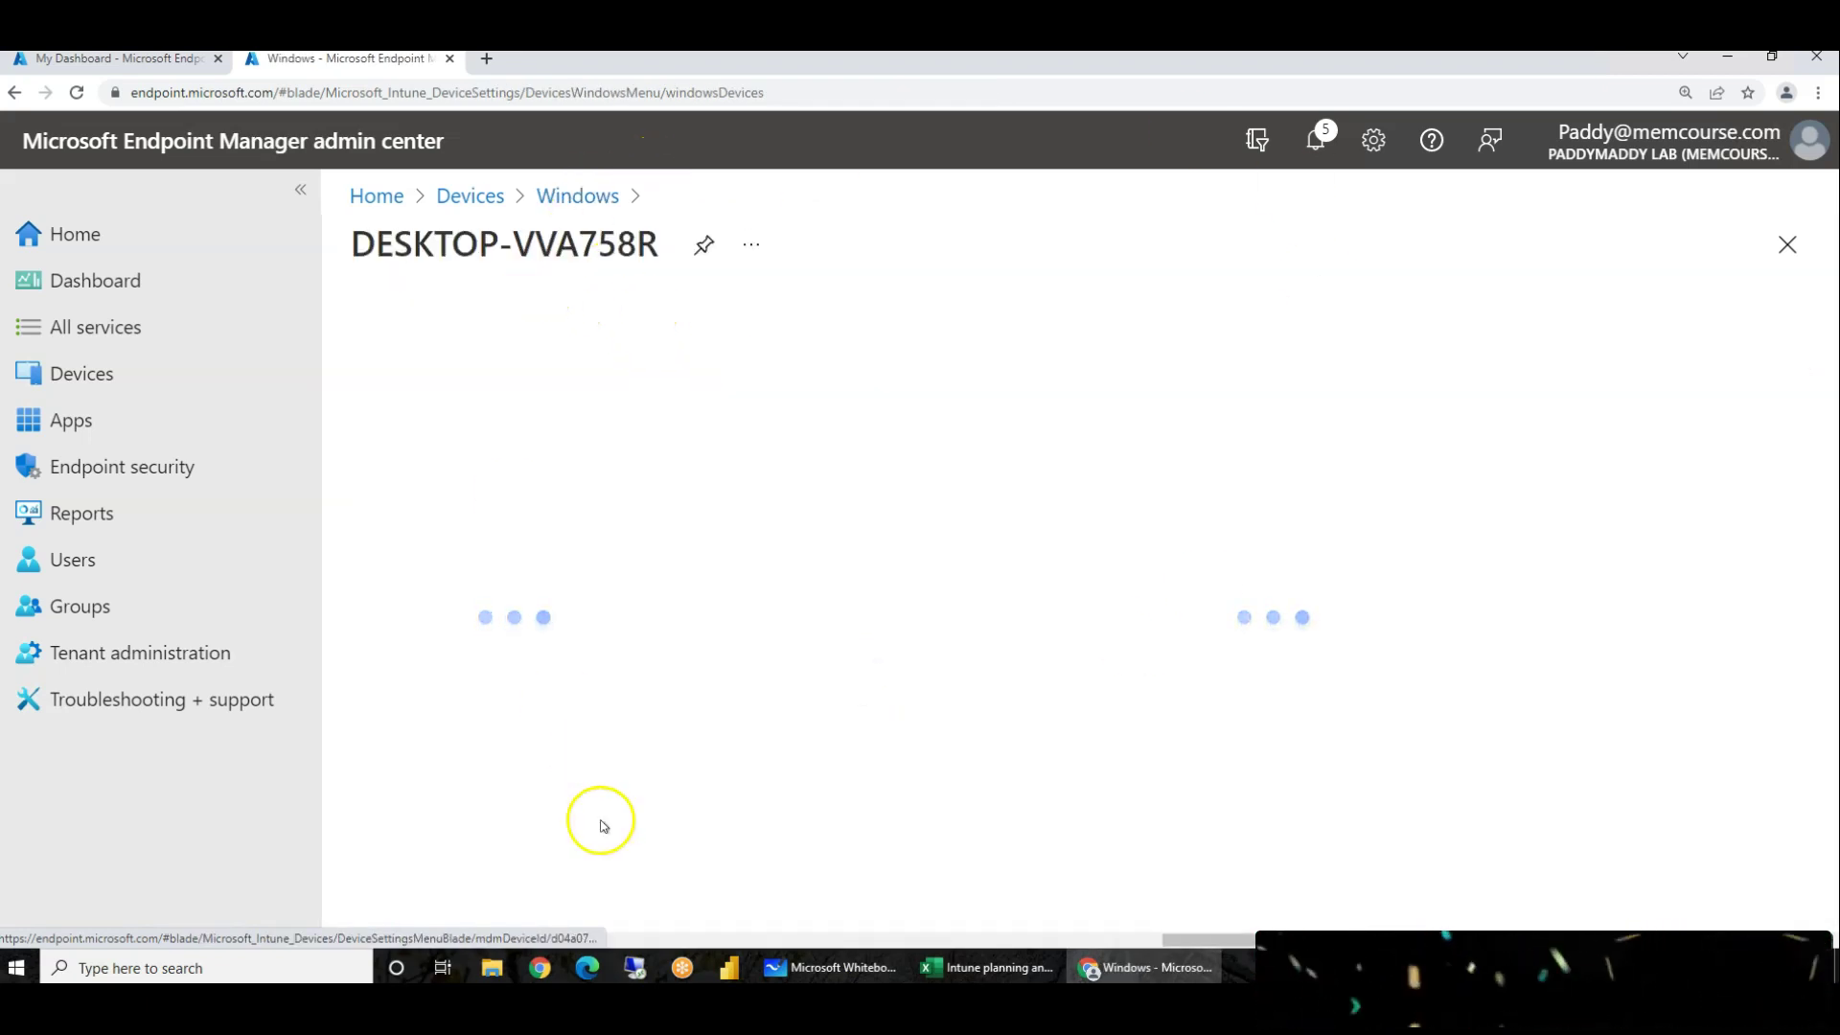
scroll(591, 901, "down", 1)
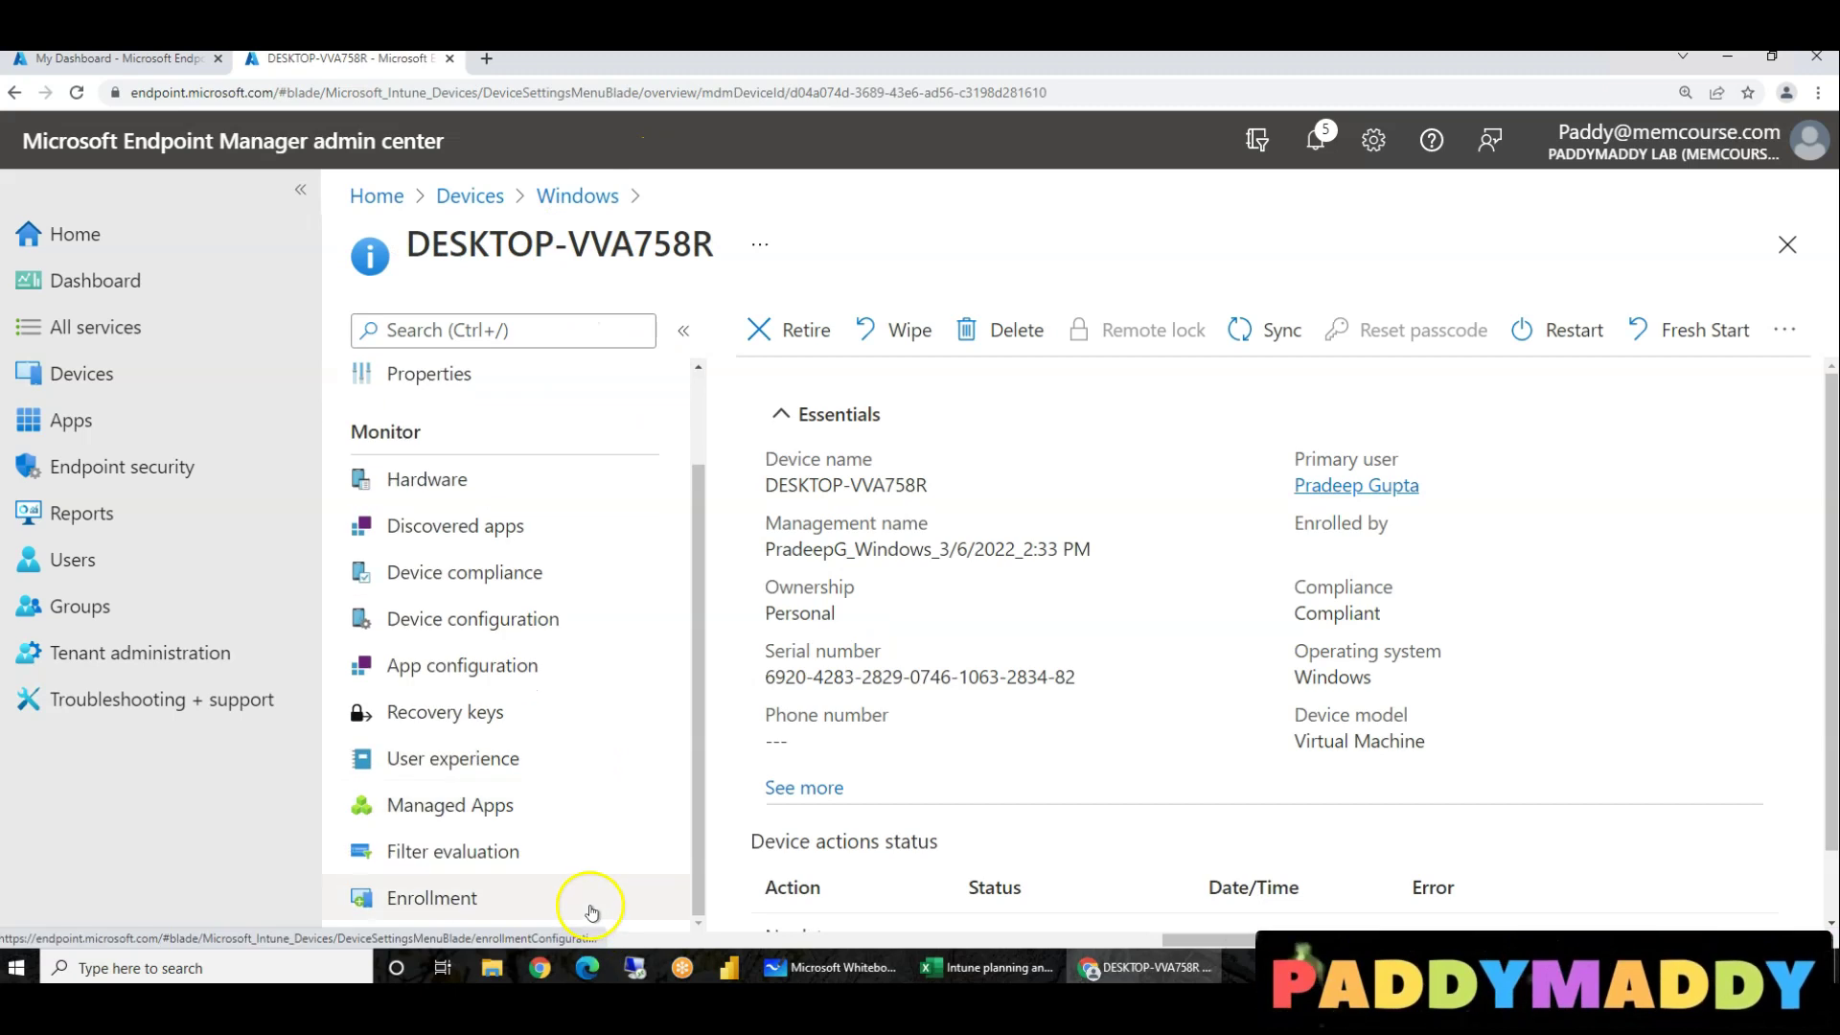
left_click(494, 901)
left_click(469, 851)
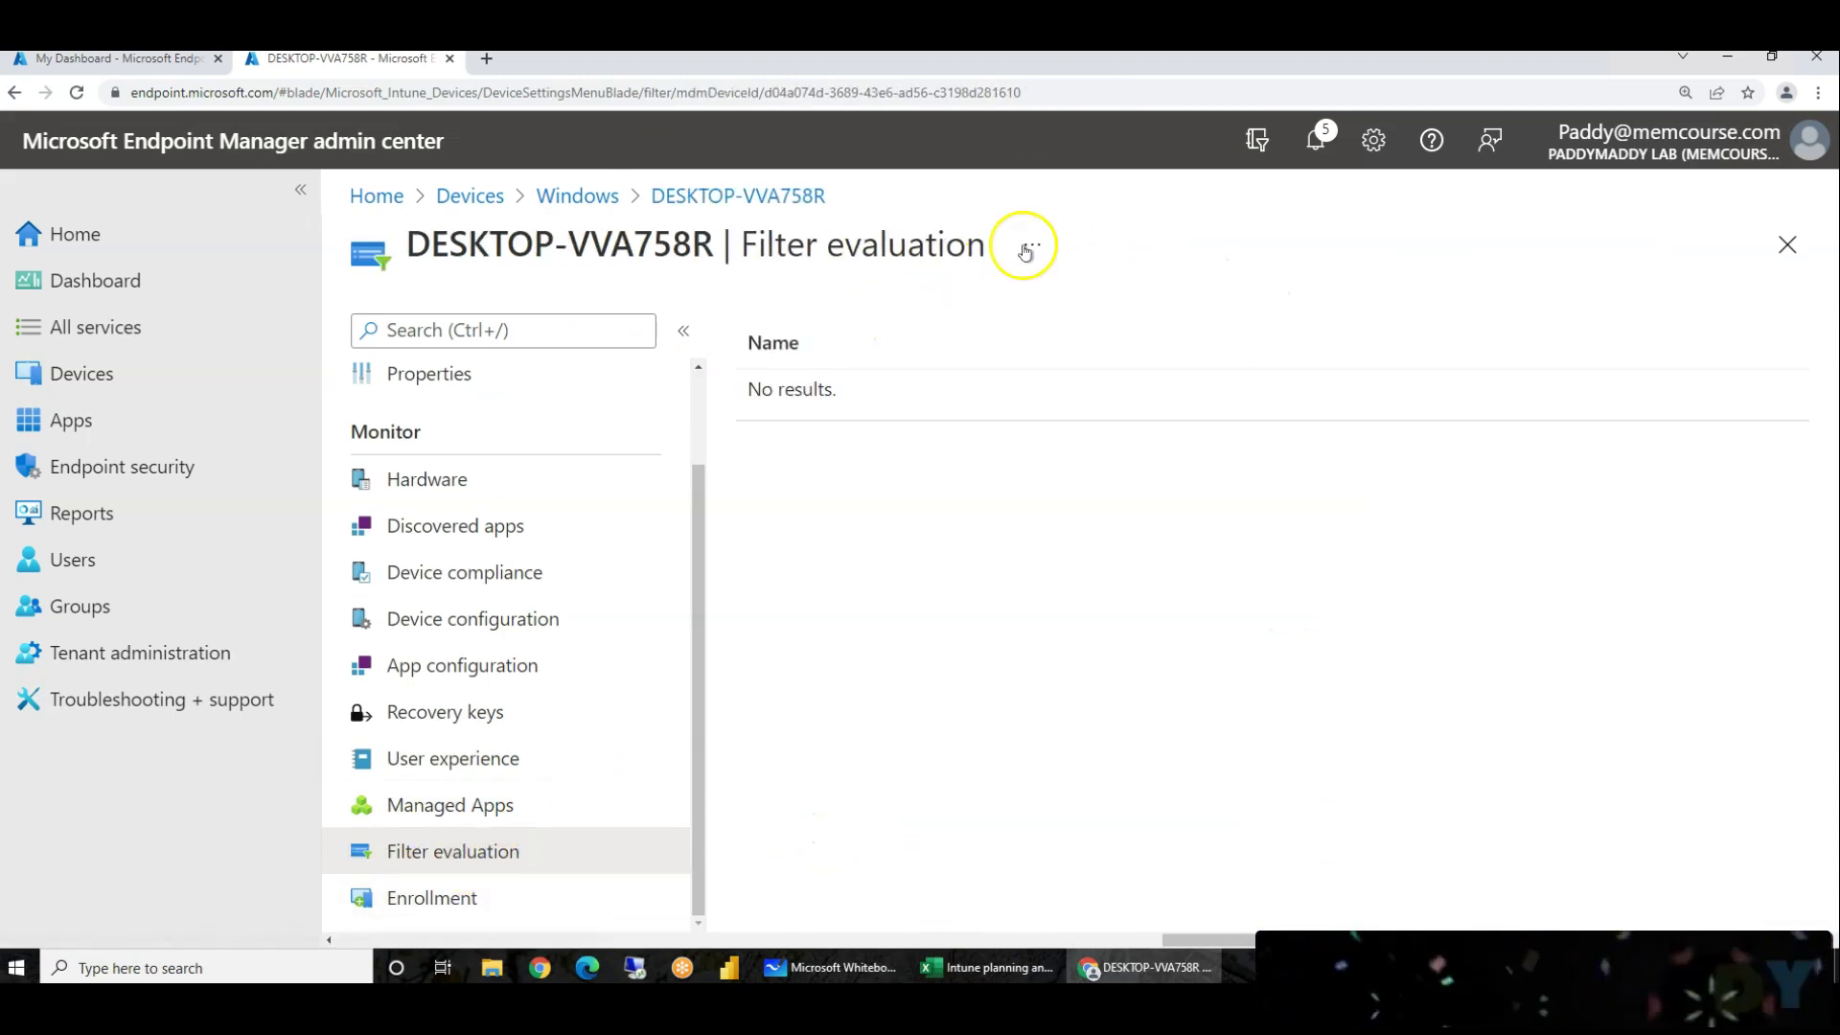
left_click(660, 198)
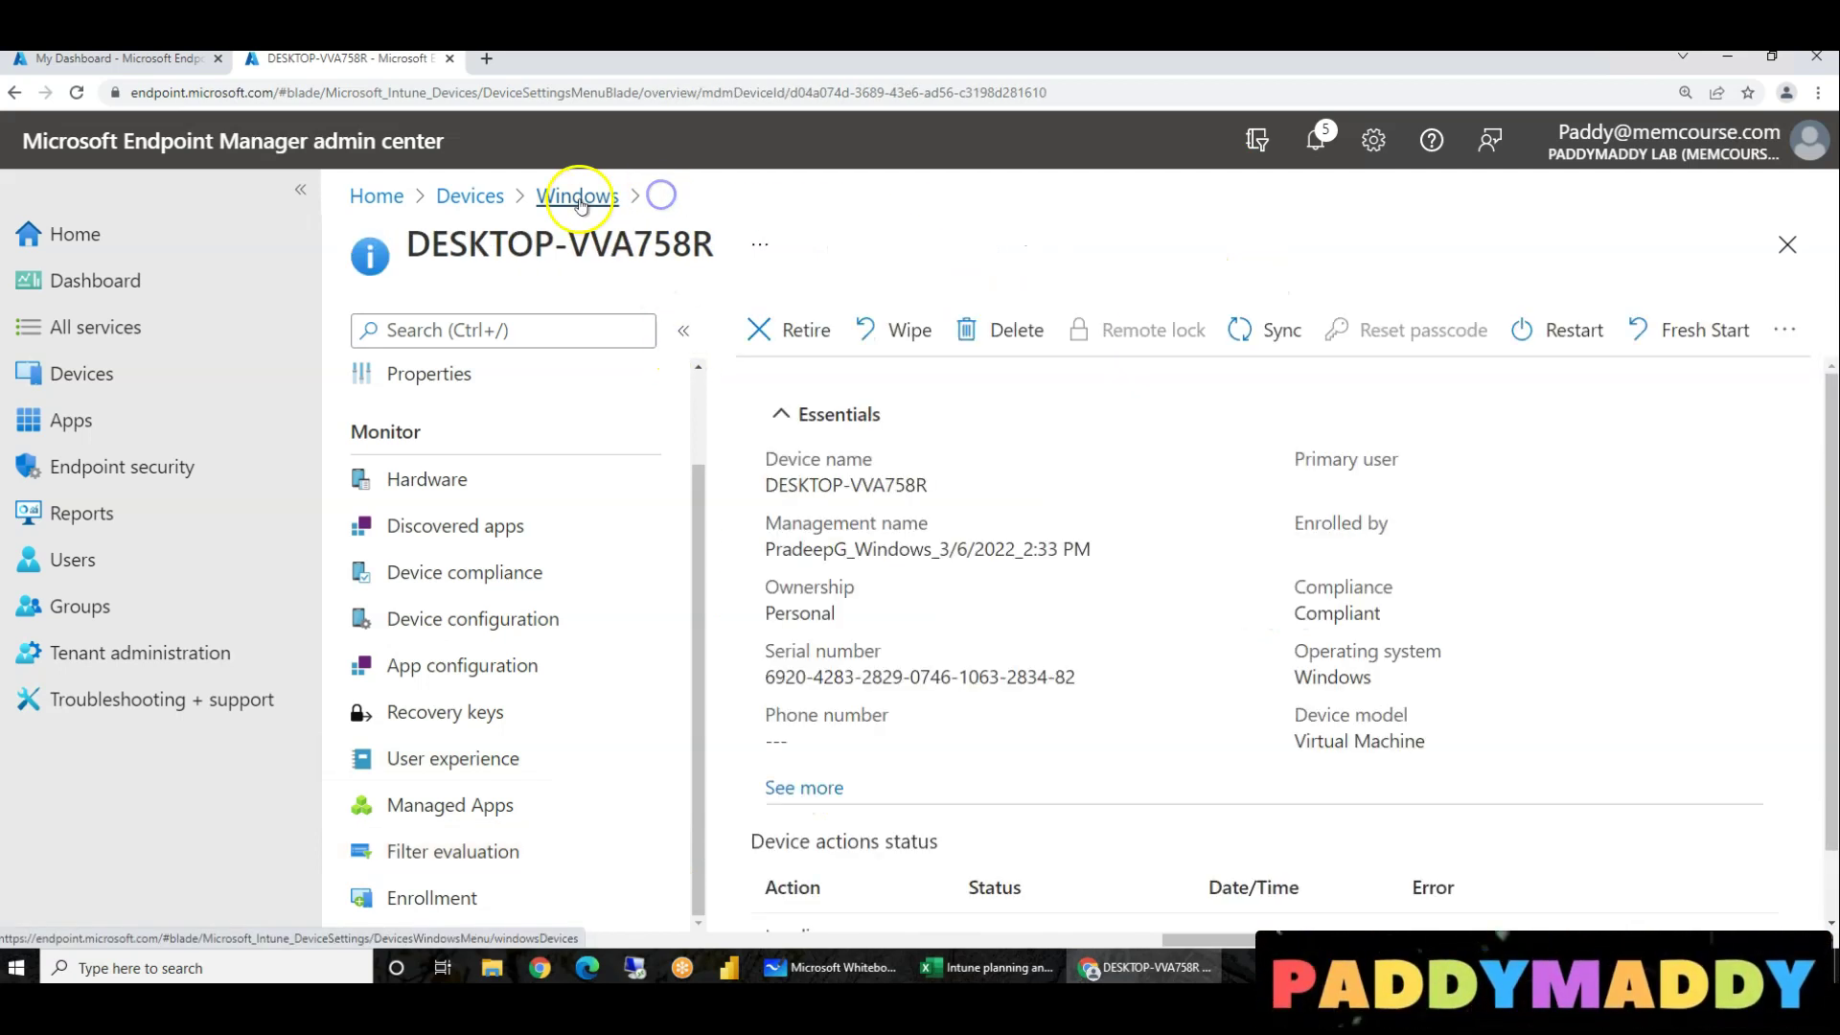
left_click(578, 196)
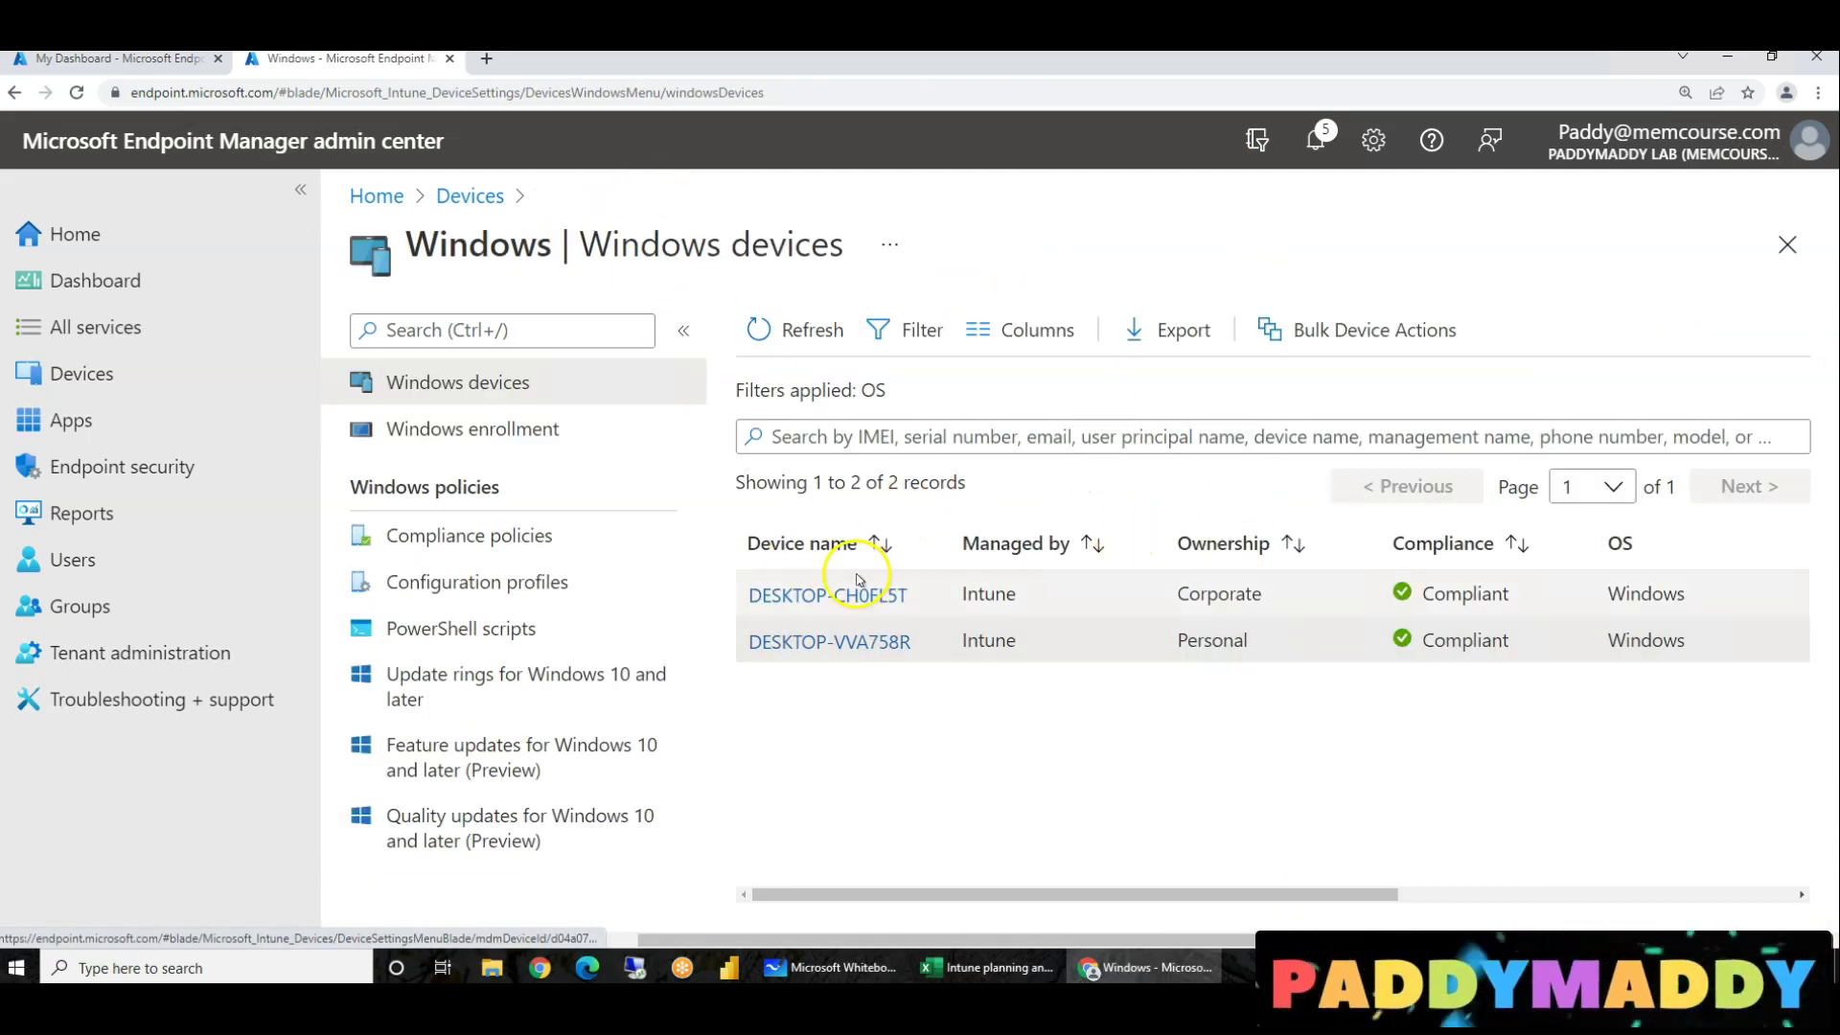